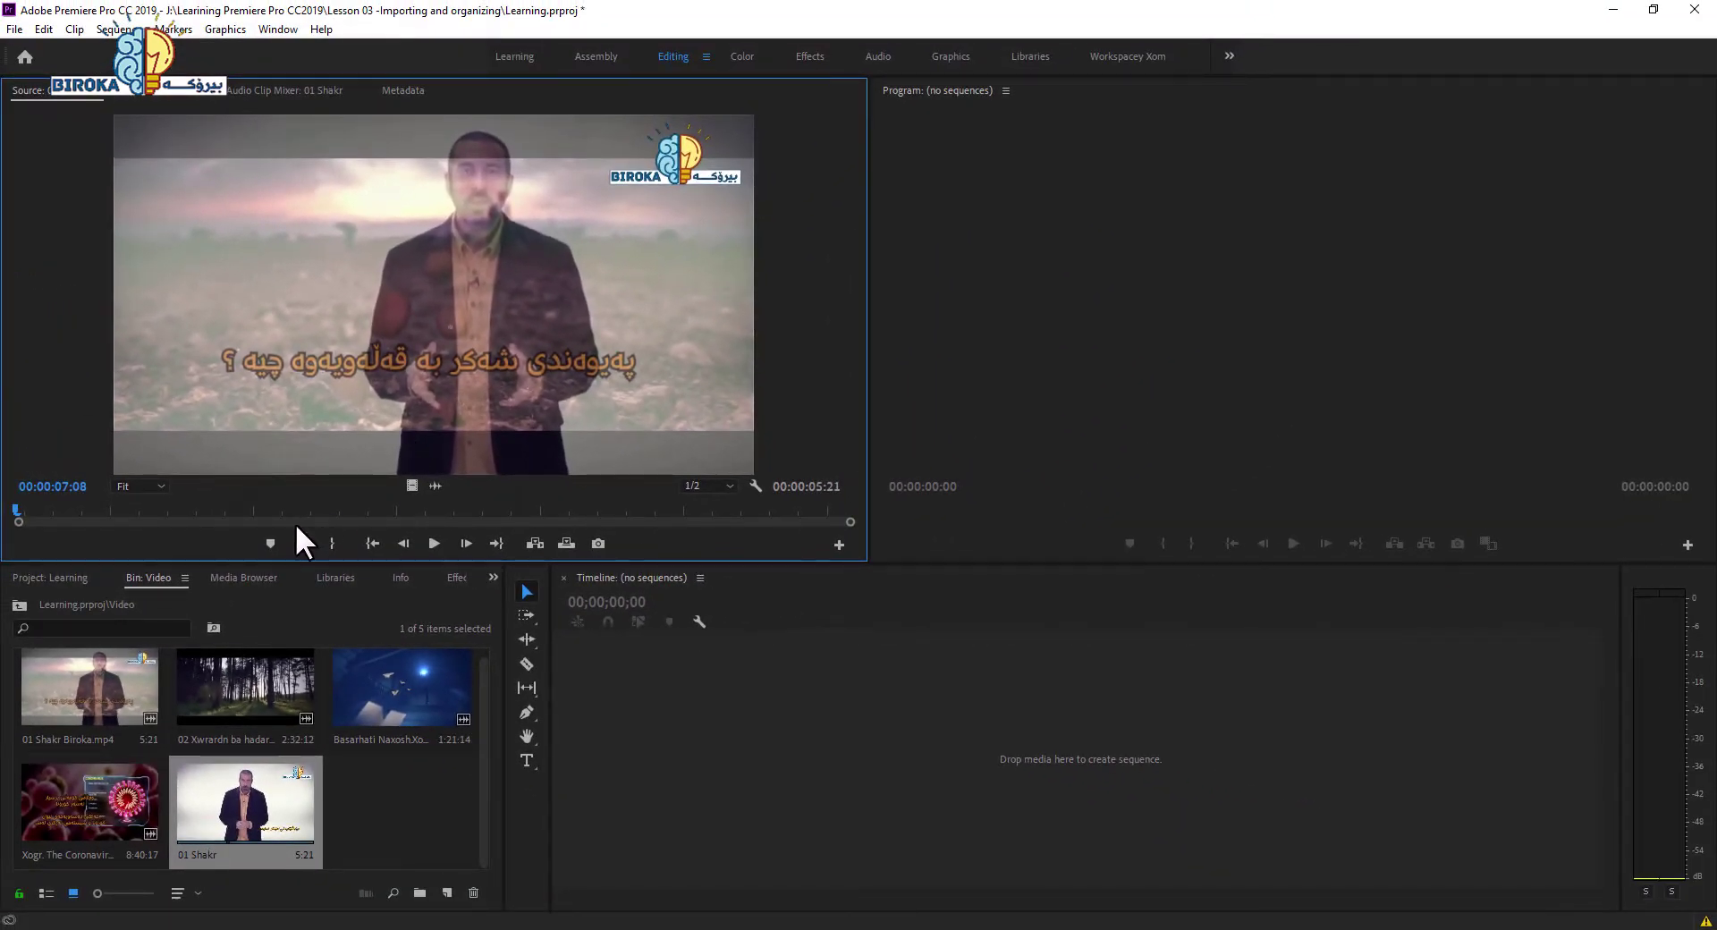
# Play the 01 Shakr subclip from the Video bin in the Source Monitor.
pyautogui.click(388, 760)
pyautogui.click(401, 805)
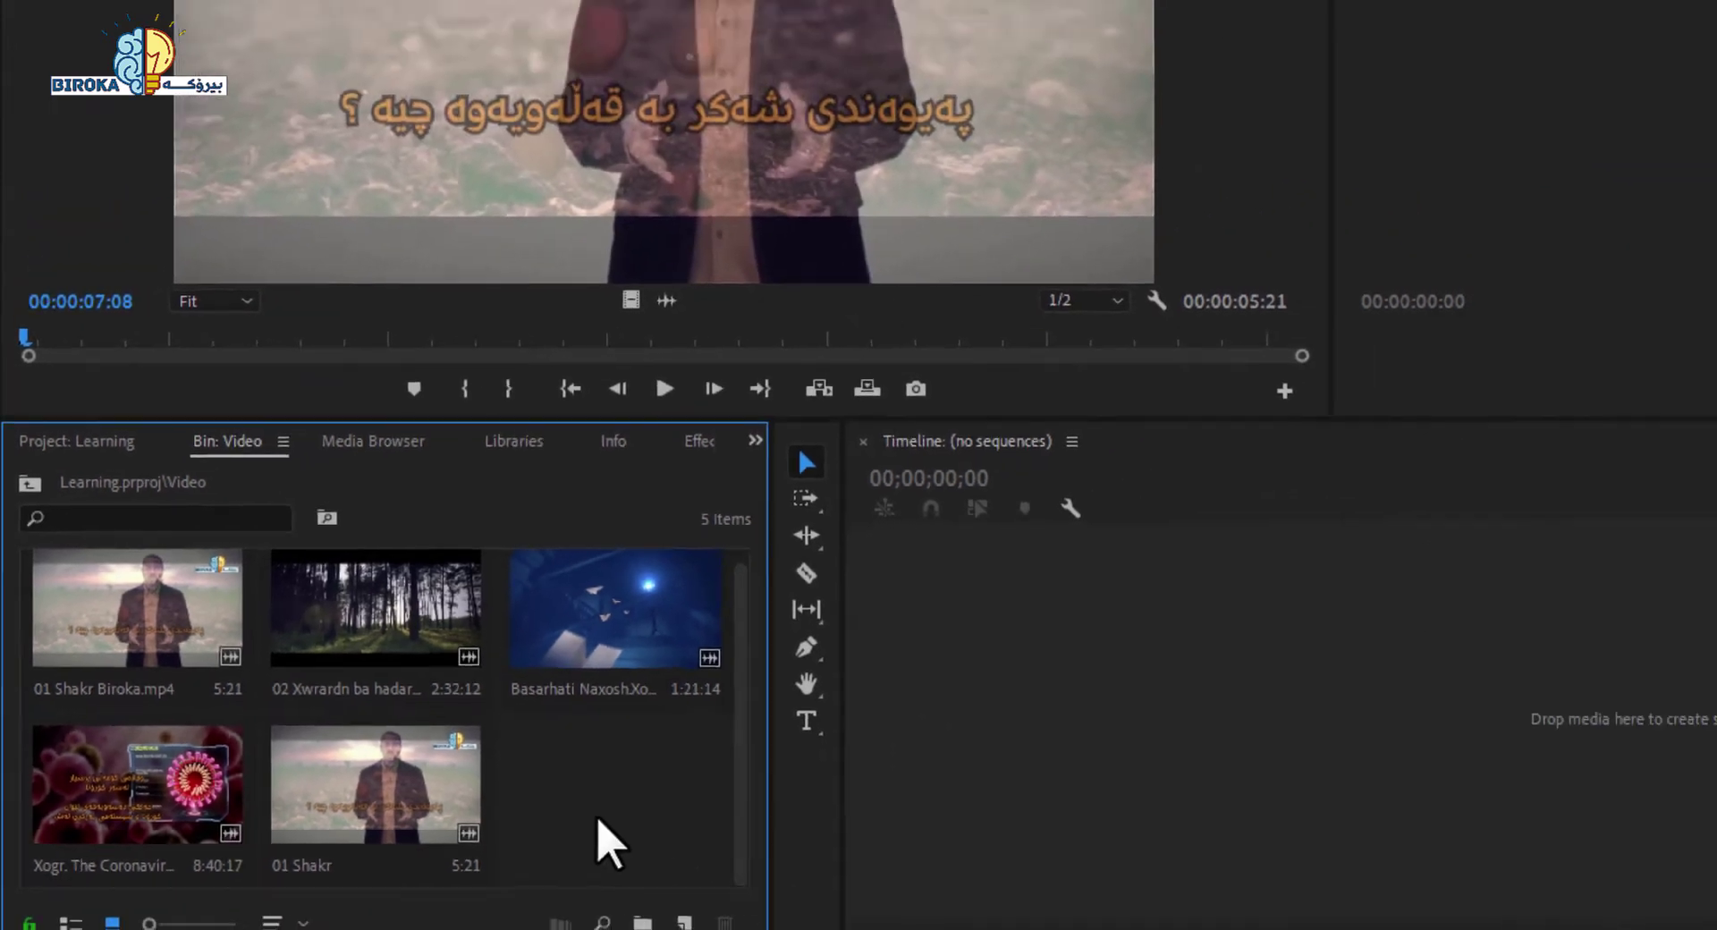
pyautogui.click(731, 792)
pyautogui.click(460, 778)
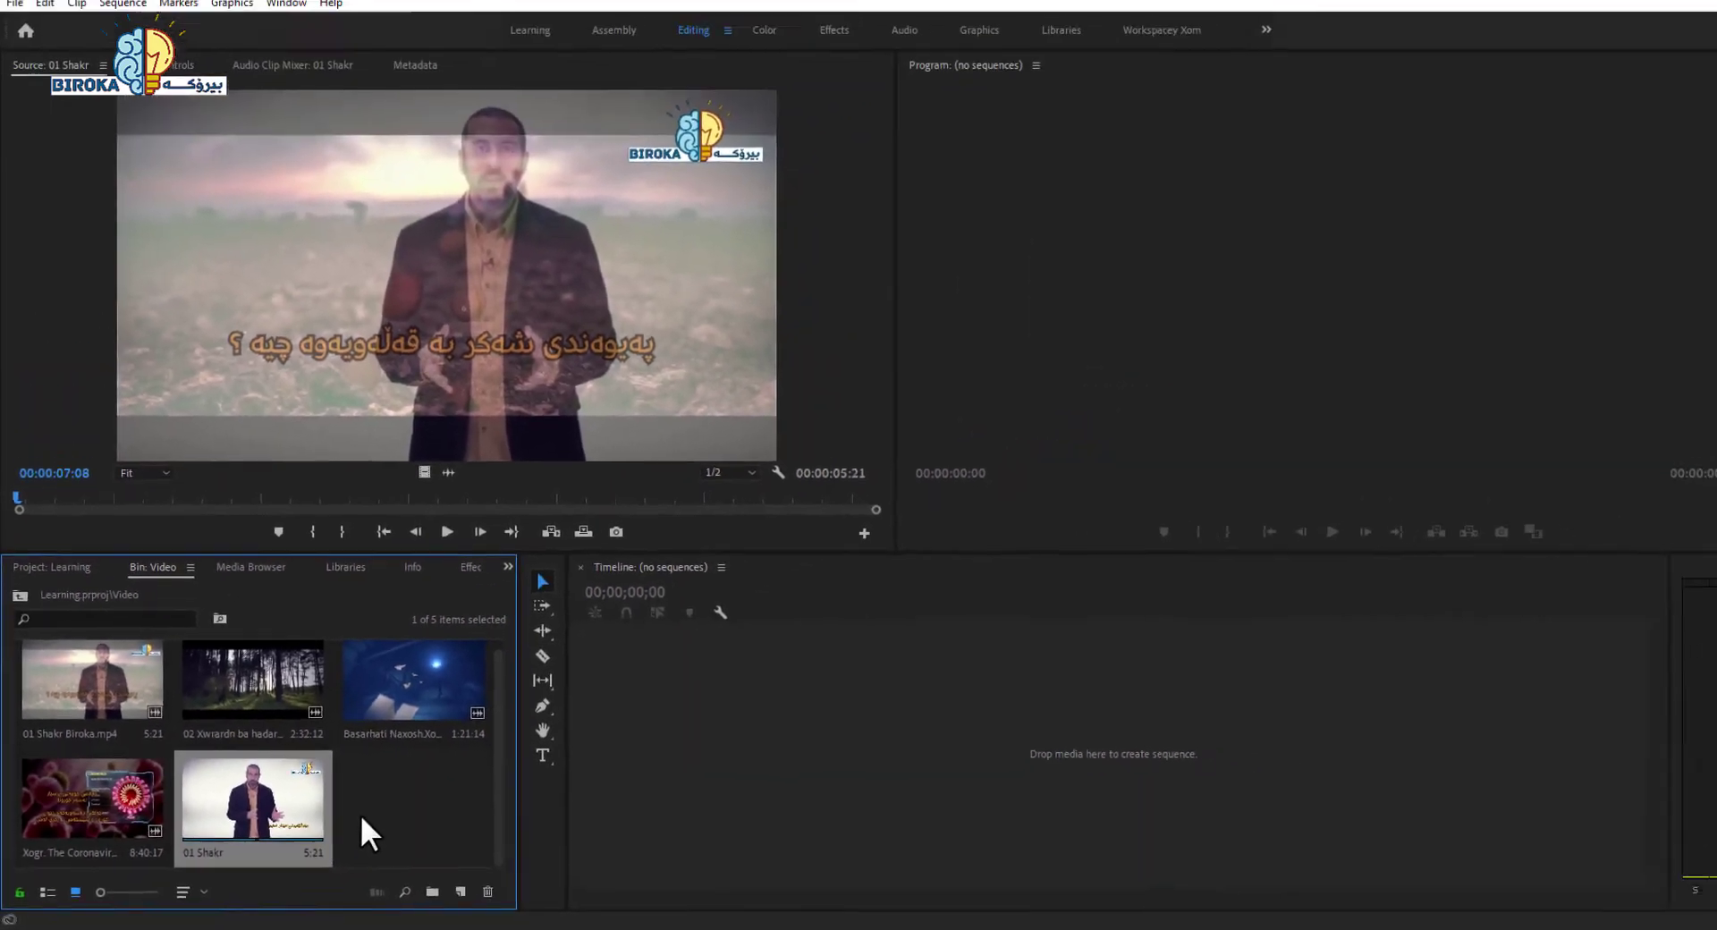
pyautogui.click(244, 782)
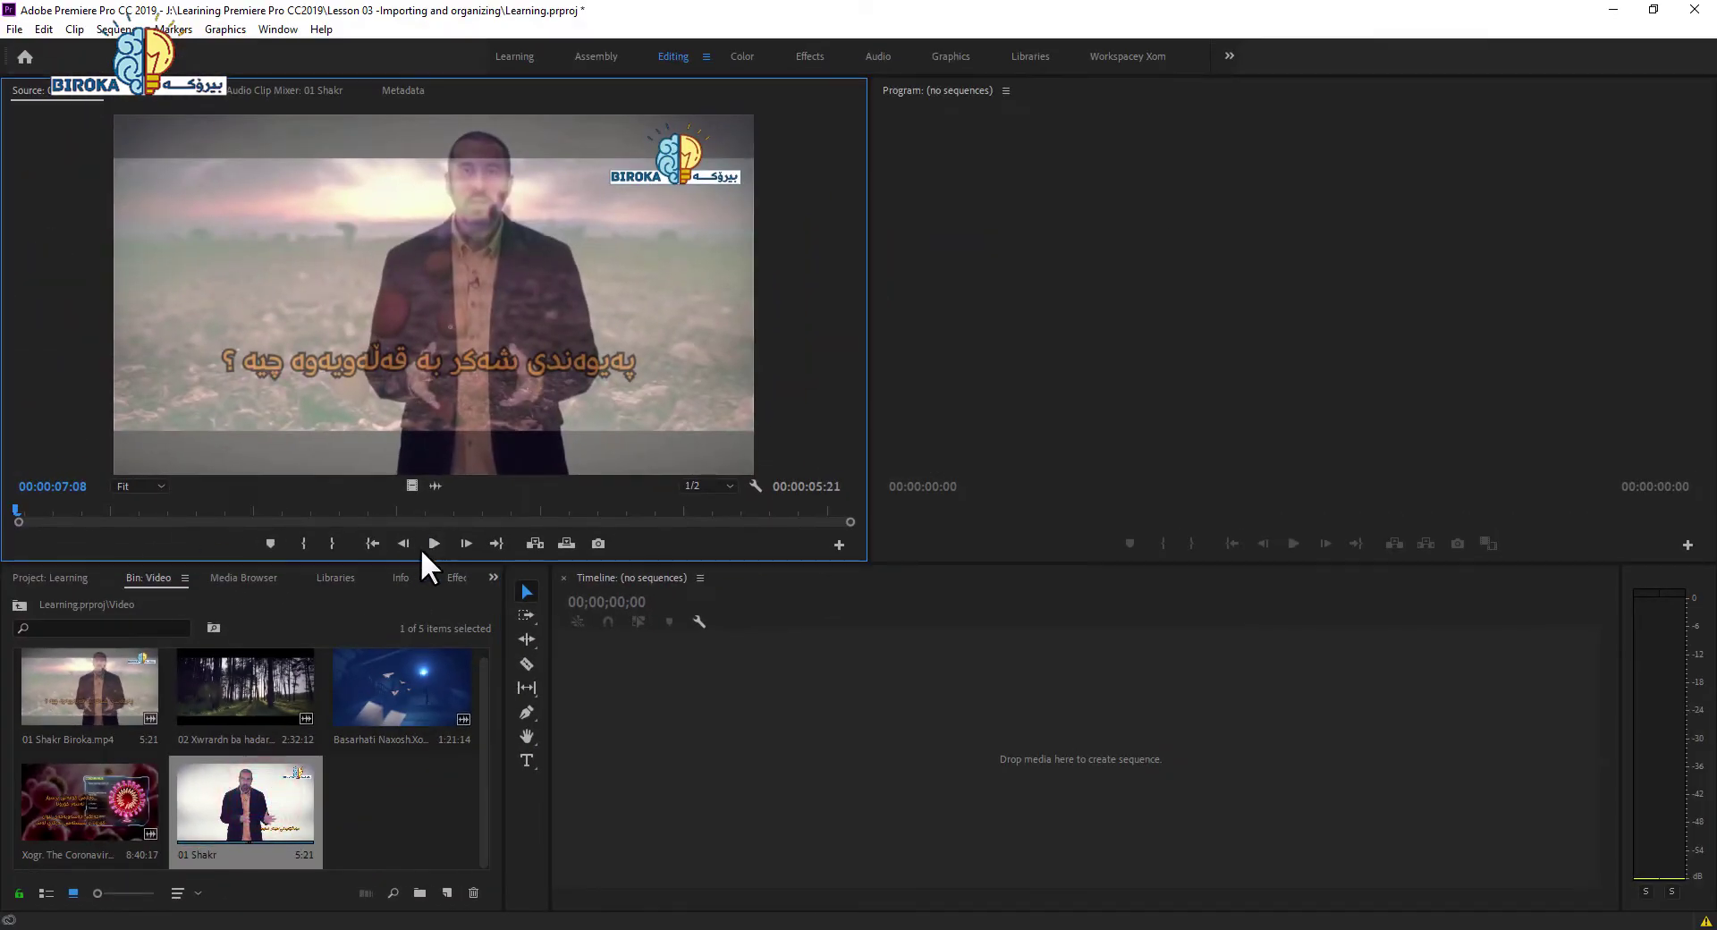
pyautogui.click(434, 543)
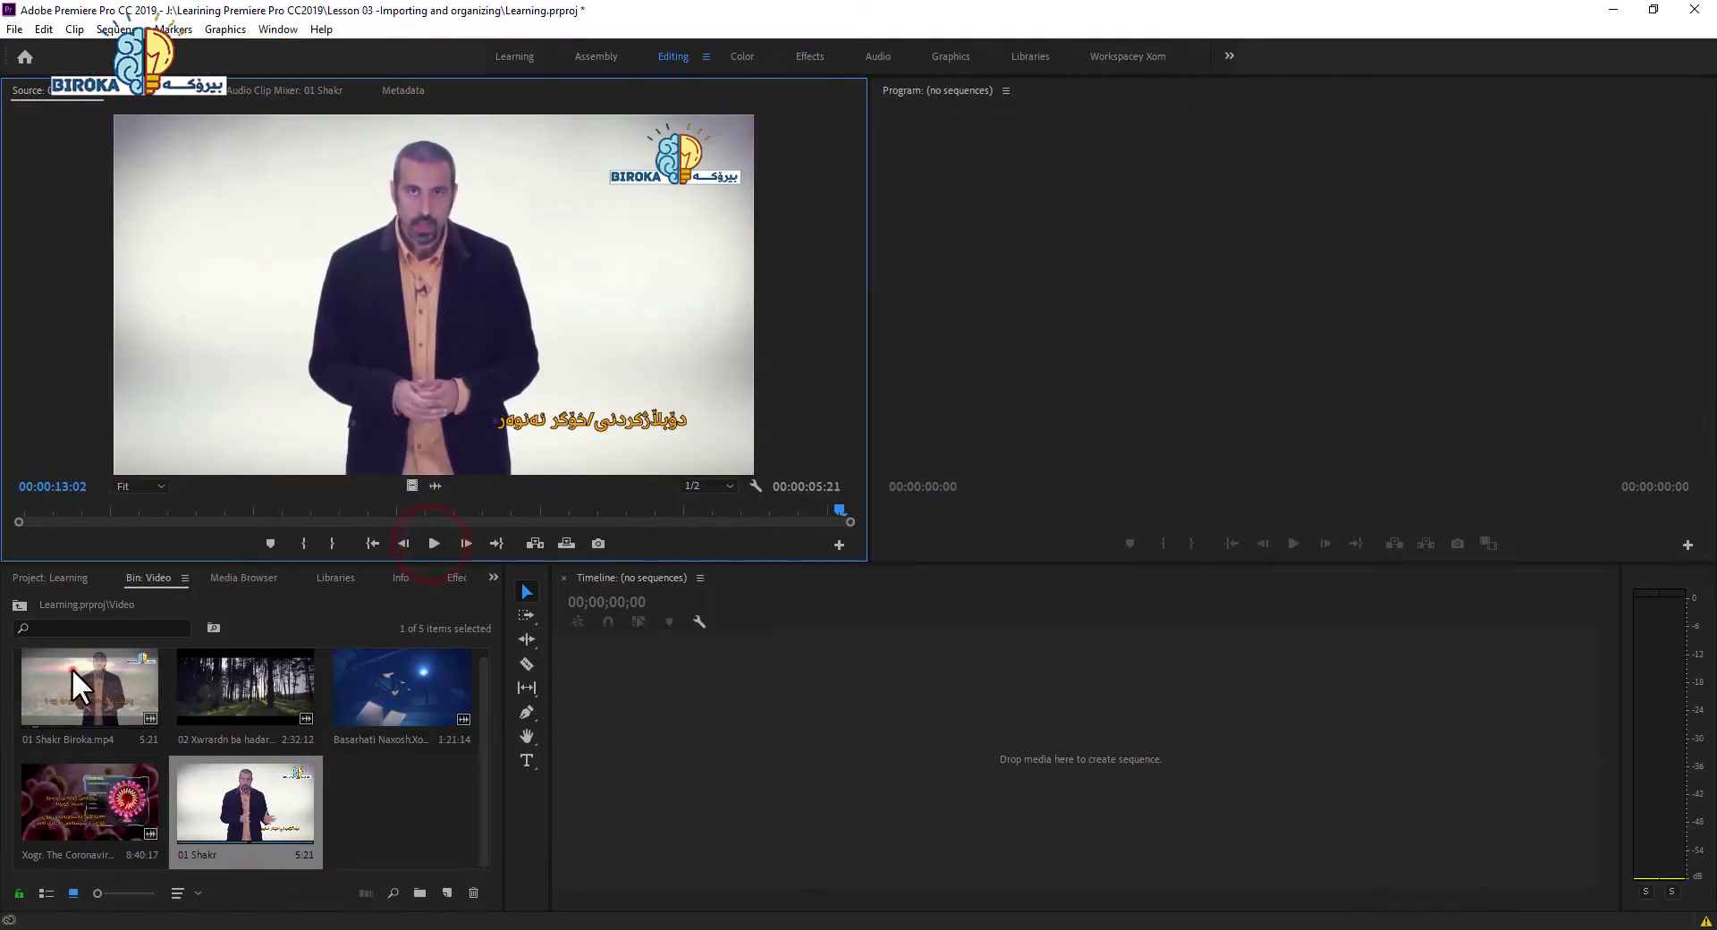
# Open 01 Shakr Biroka.mp4 in the Source Monitor, examine its audio waveform and switch back to the video view.
pyautogui.click(74, 669)
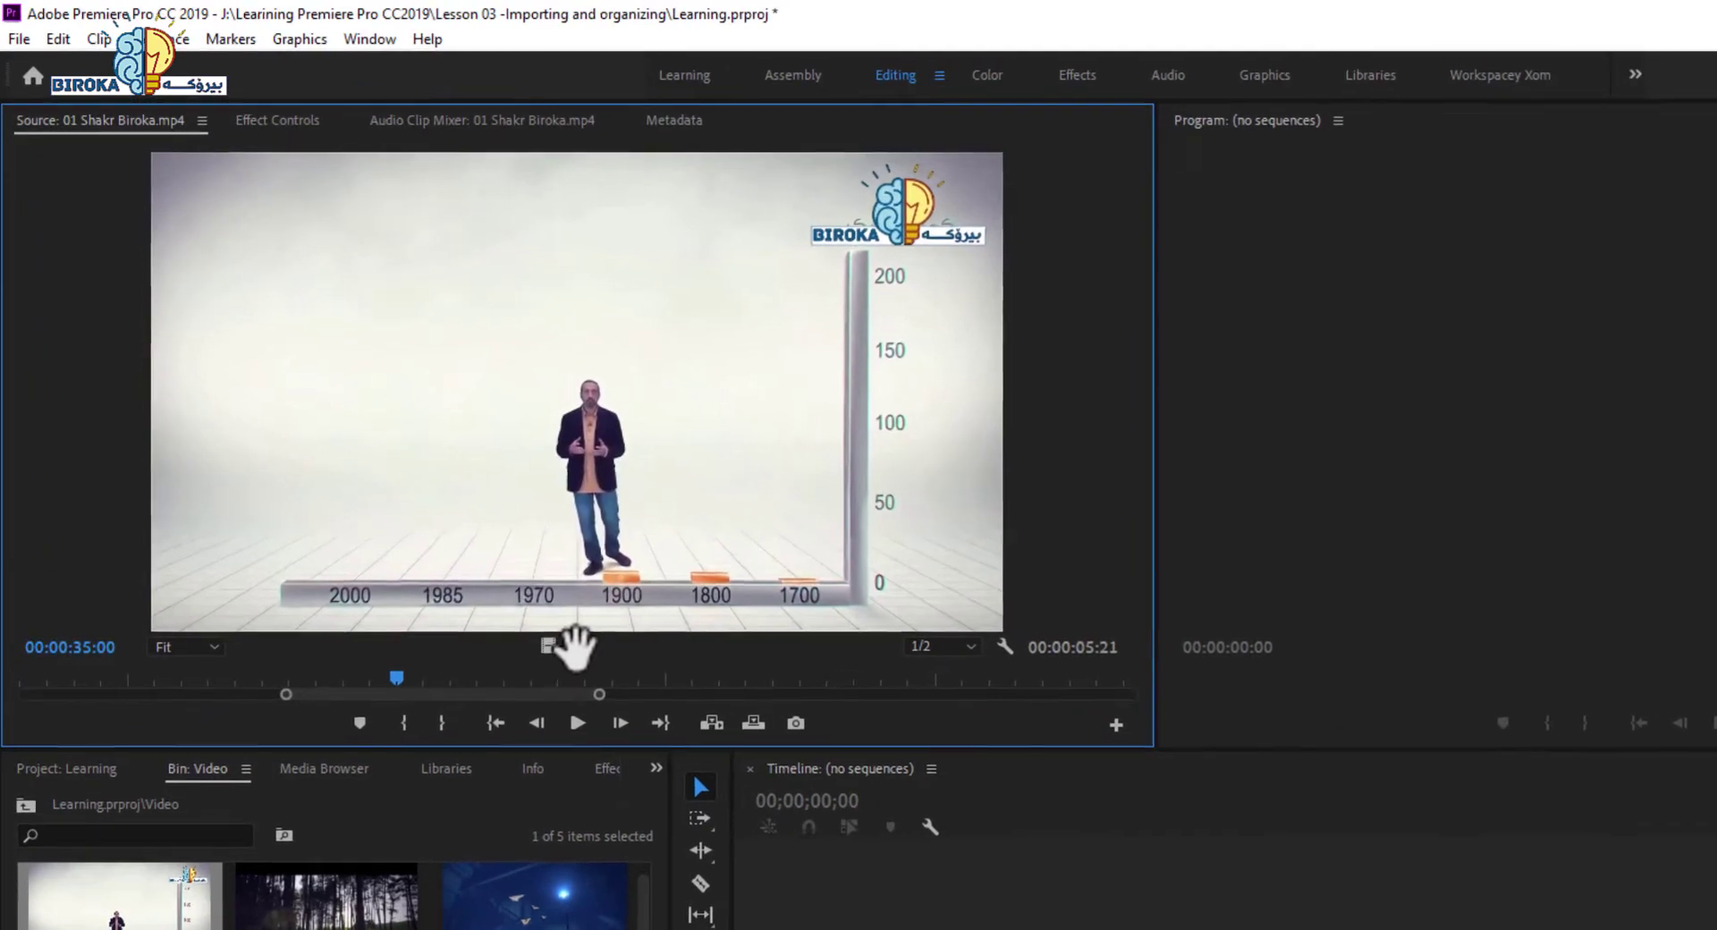
pyautogui.click(575, 646)
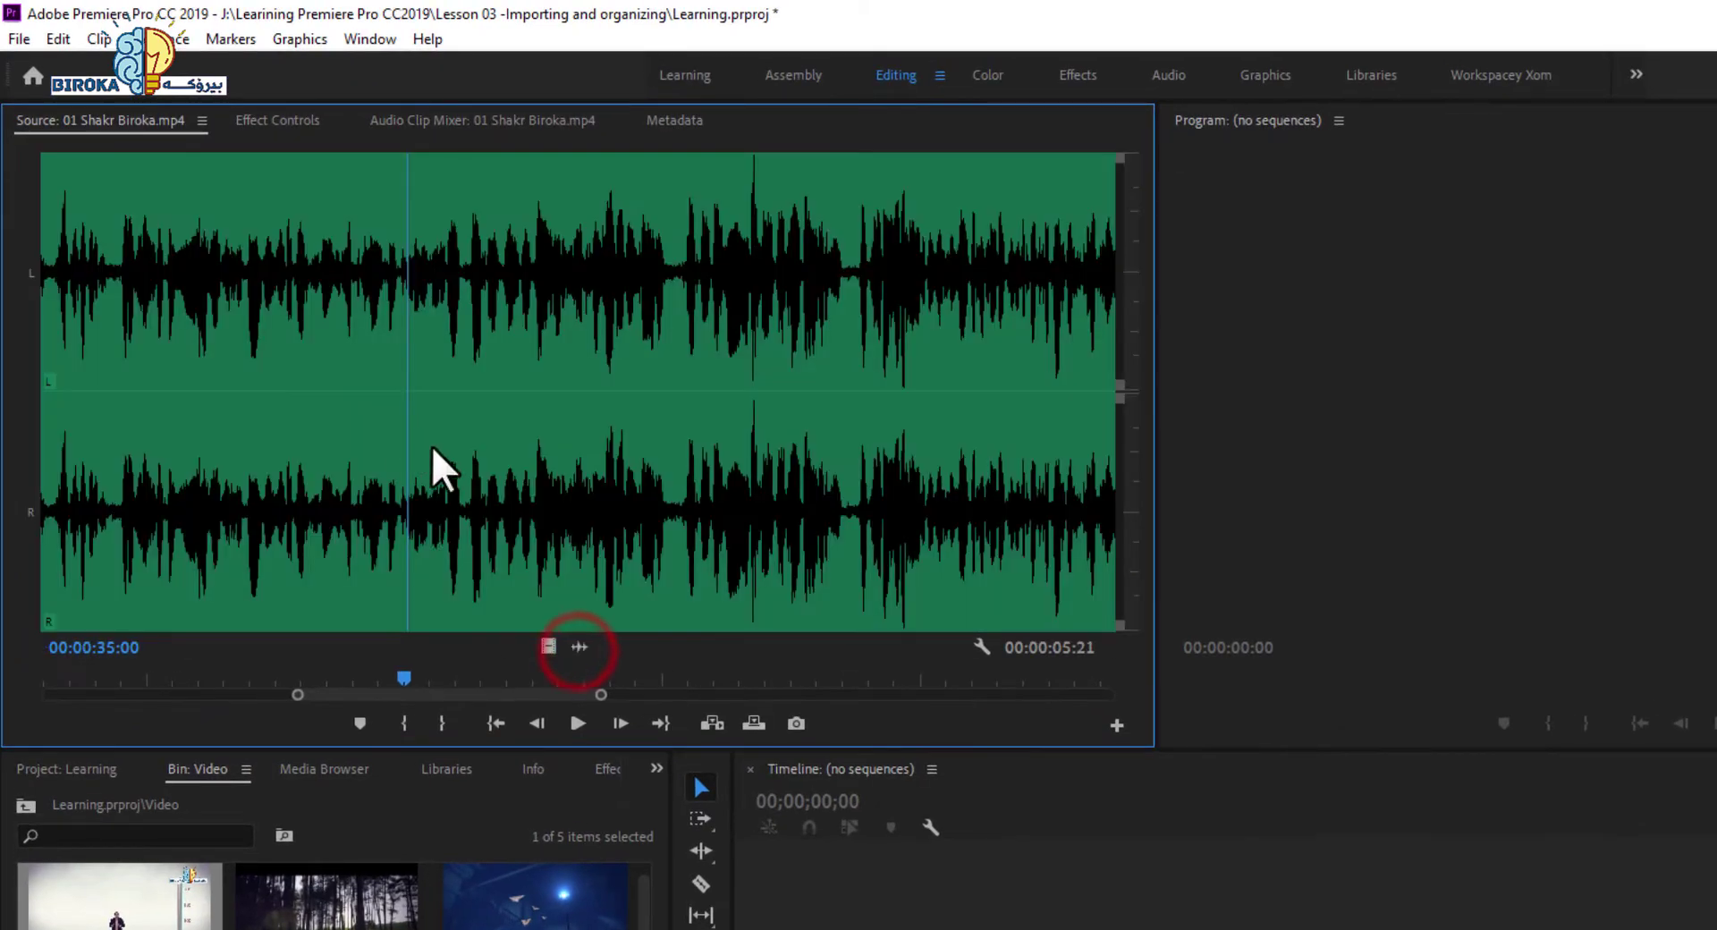
pyautogui.moveTo(602, 696)
pyautogui.mouseDown()
pyautogui.moveTo(671, 721)
pyautogui.moveTo(498, 694)
pyautogui.moveTo(595, 706)
pyautogui.mouseUp()
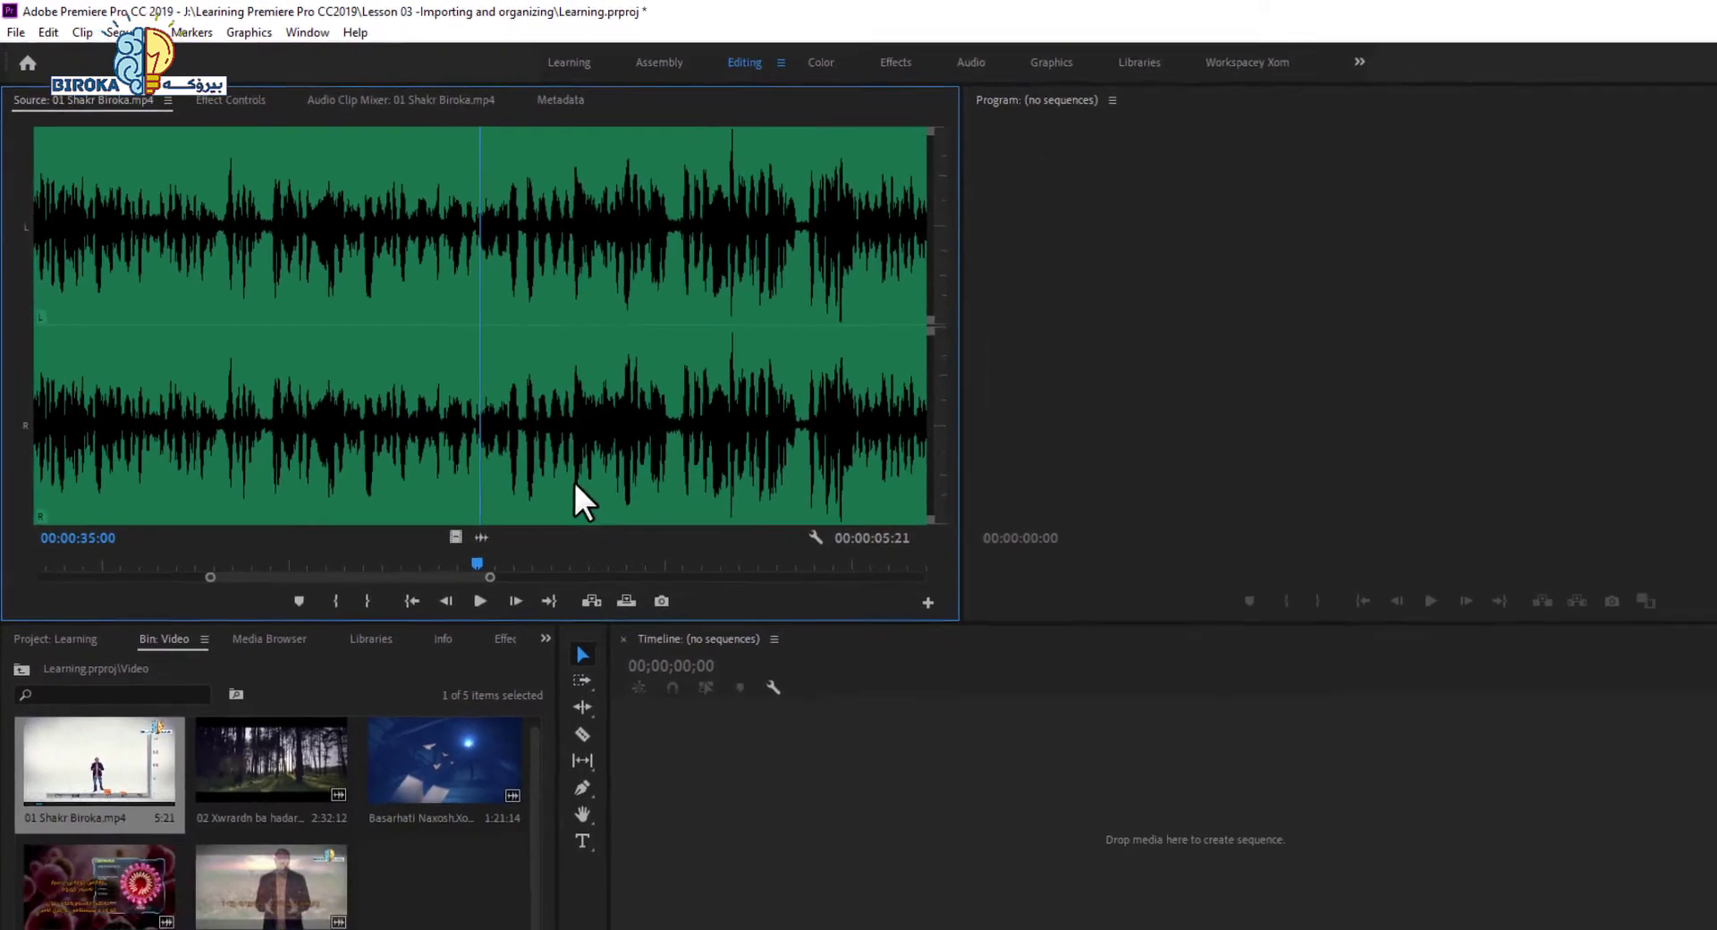
pyautogui.click(375, 760)
pyautogui.click(241, 775)
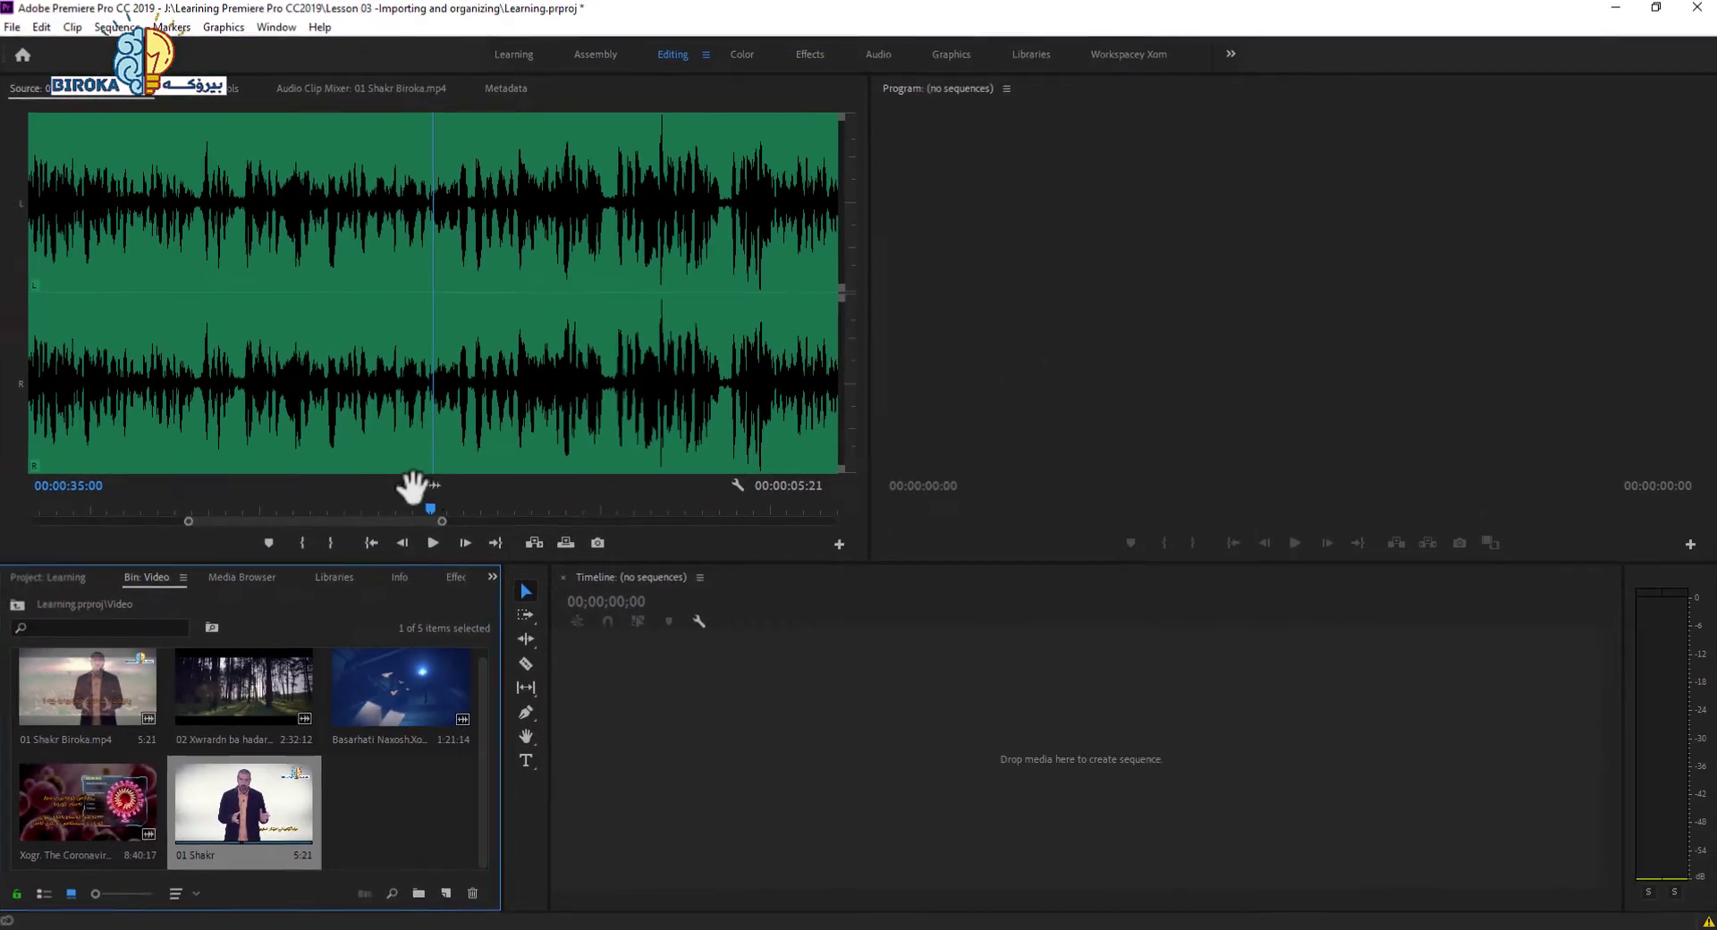
pyautogui.click(411, 485)
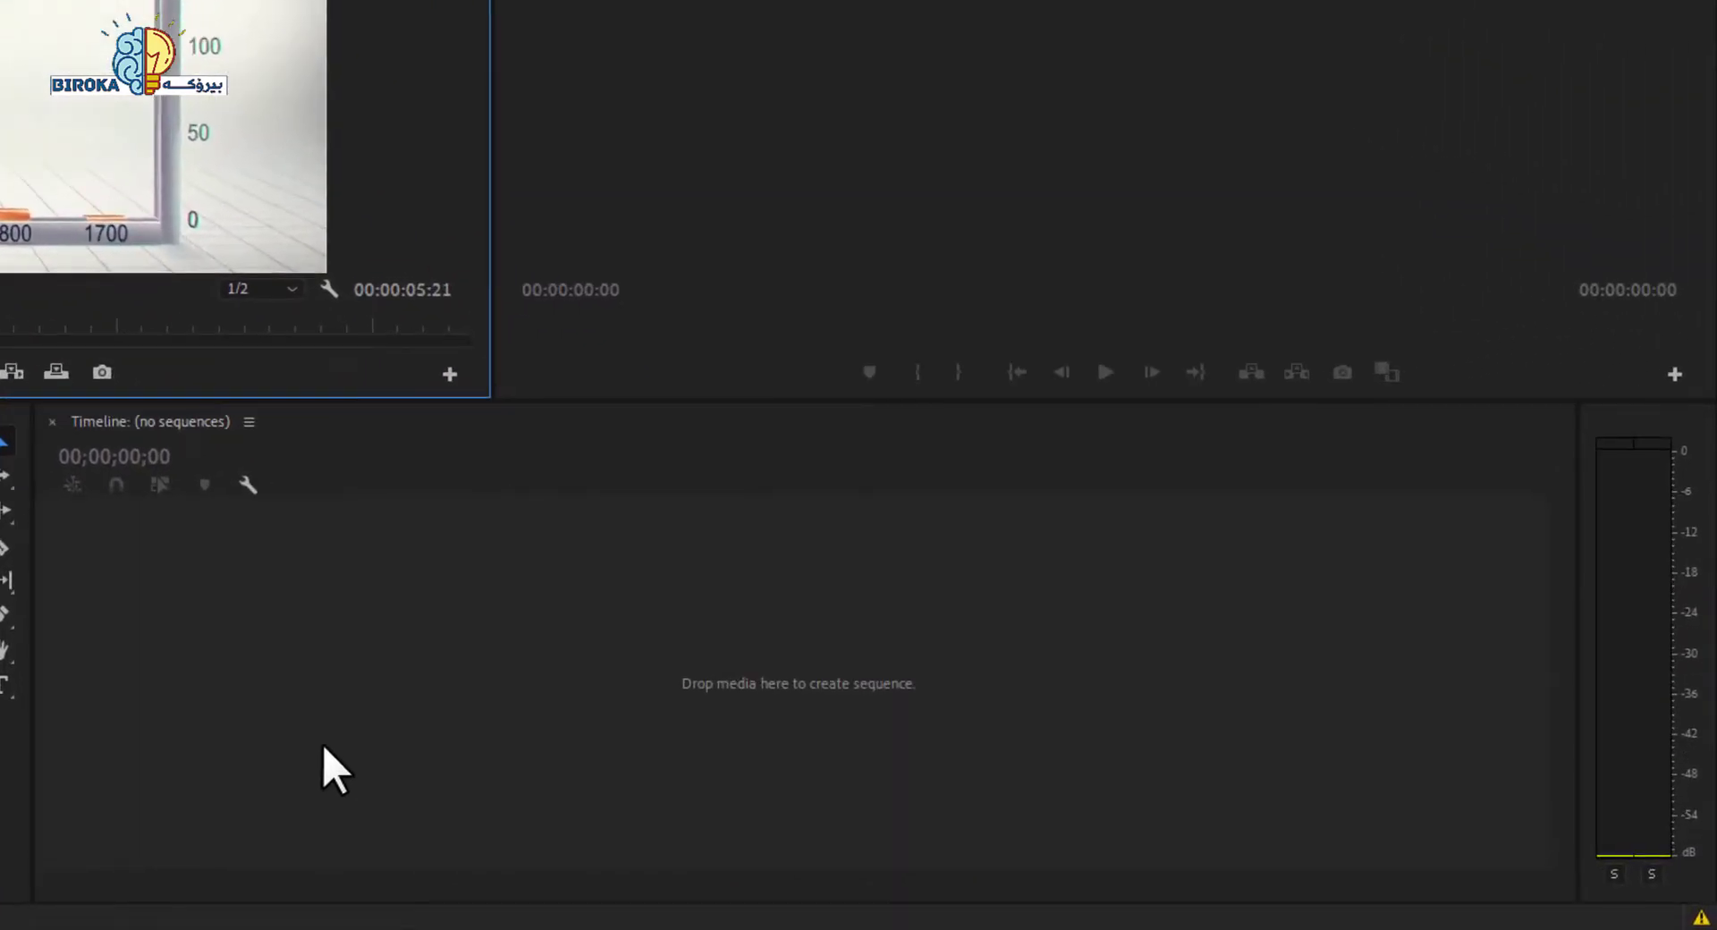
pyautogui.click(387, 806)
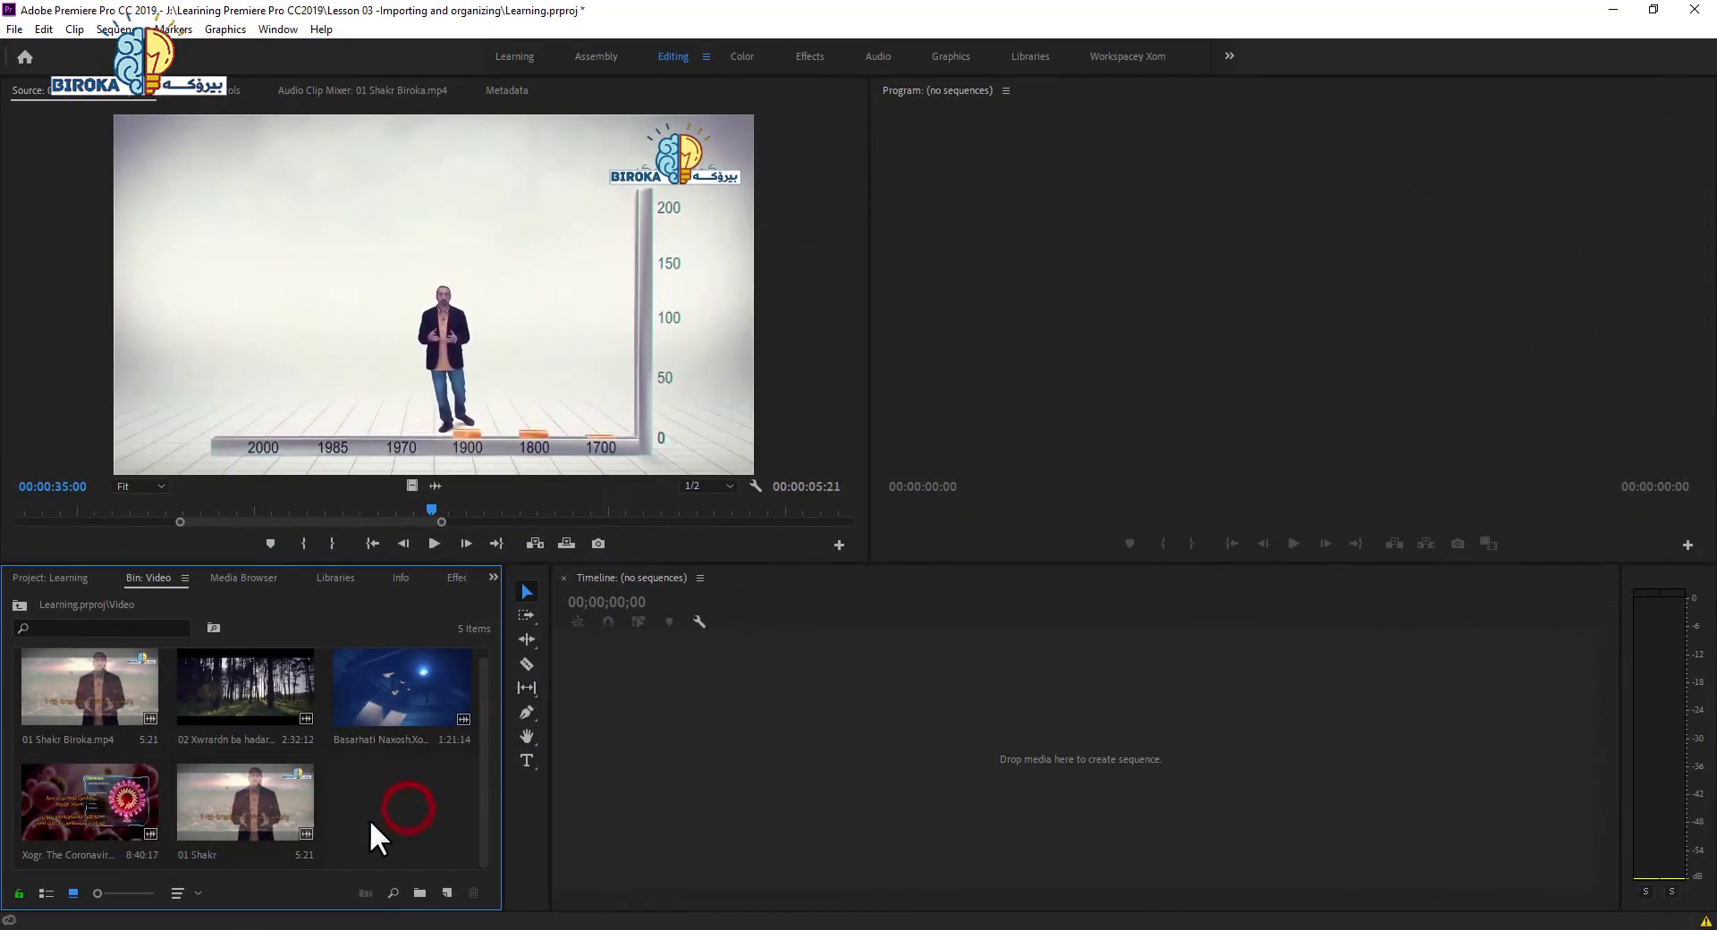
pyautogui.click(271, 809)
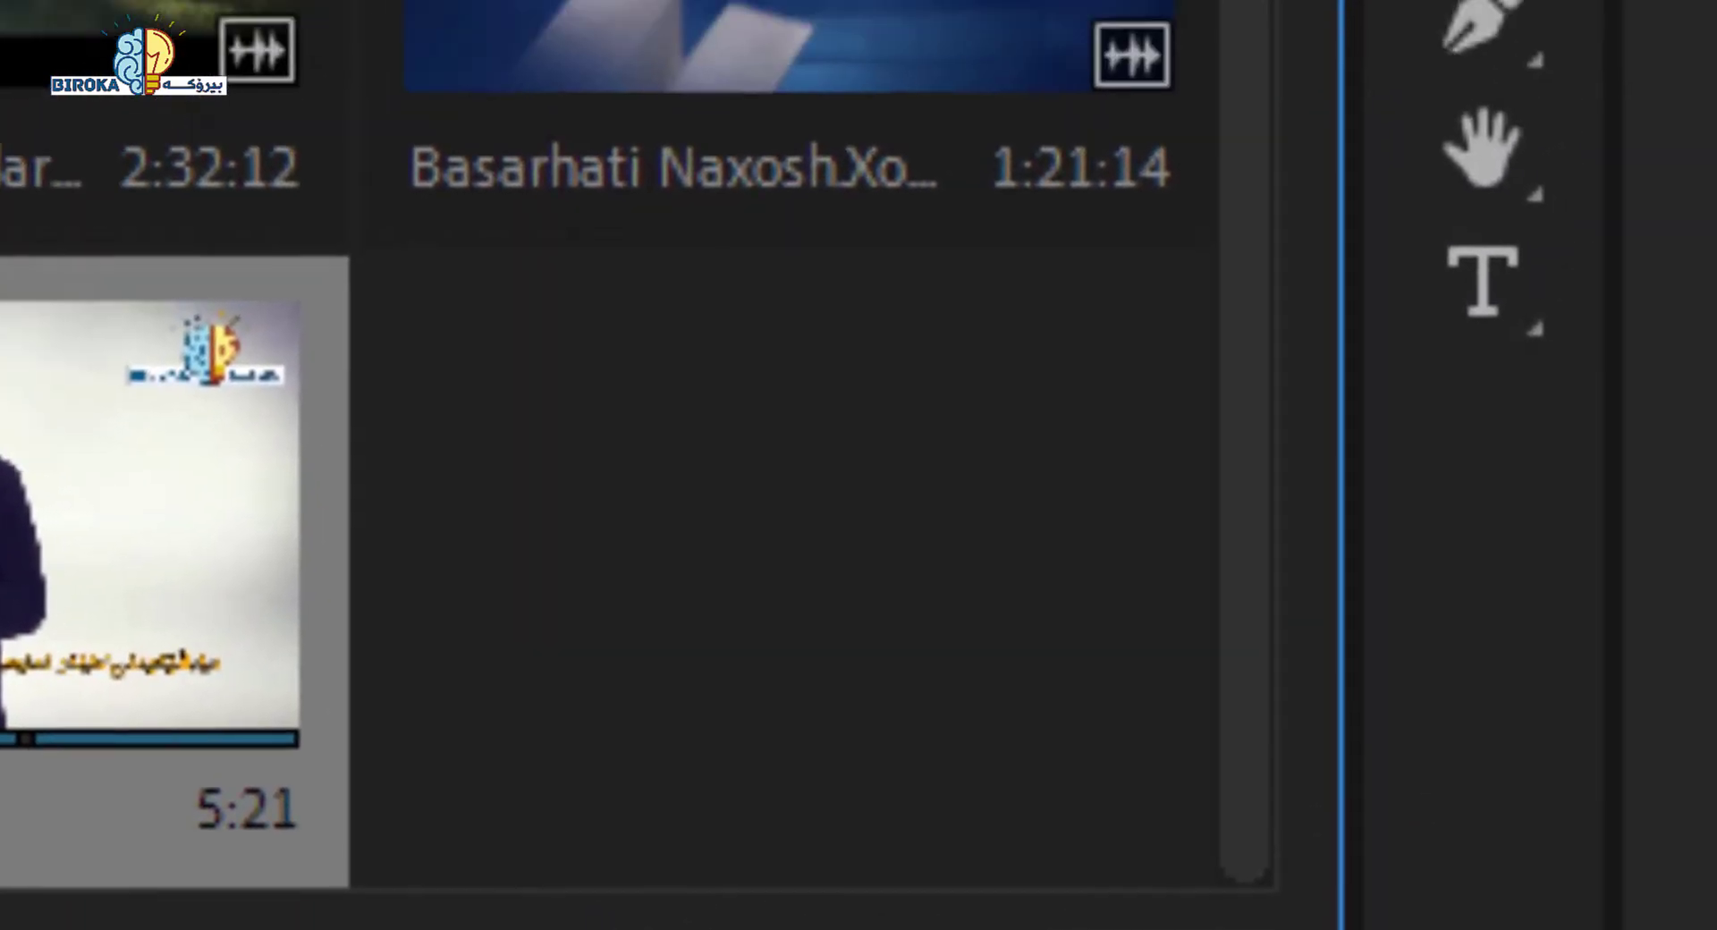
pyautogui.click(1188, 881)
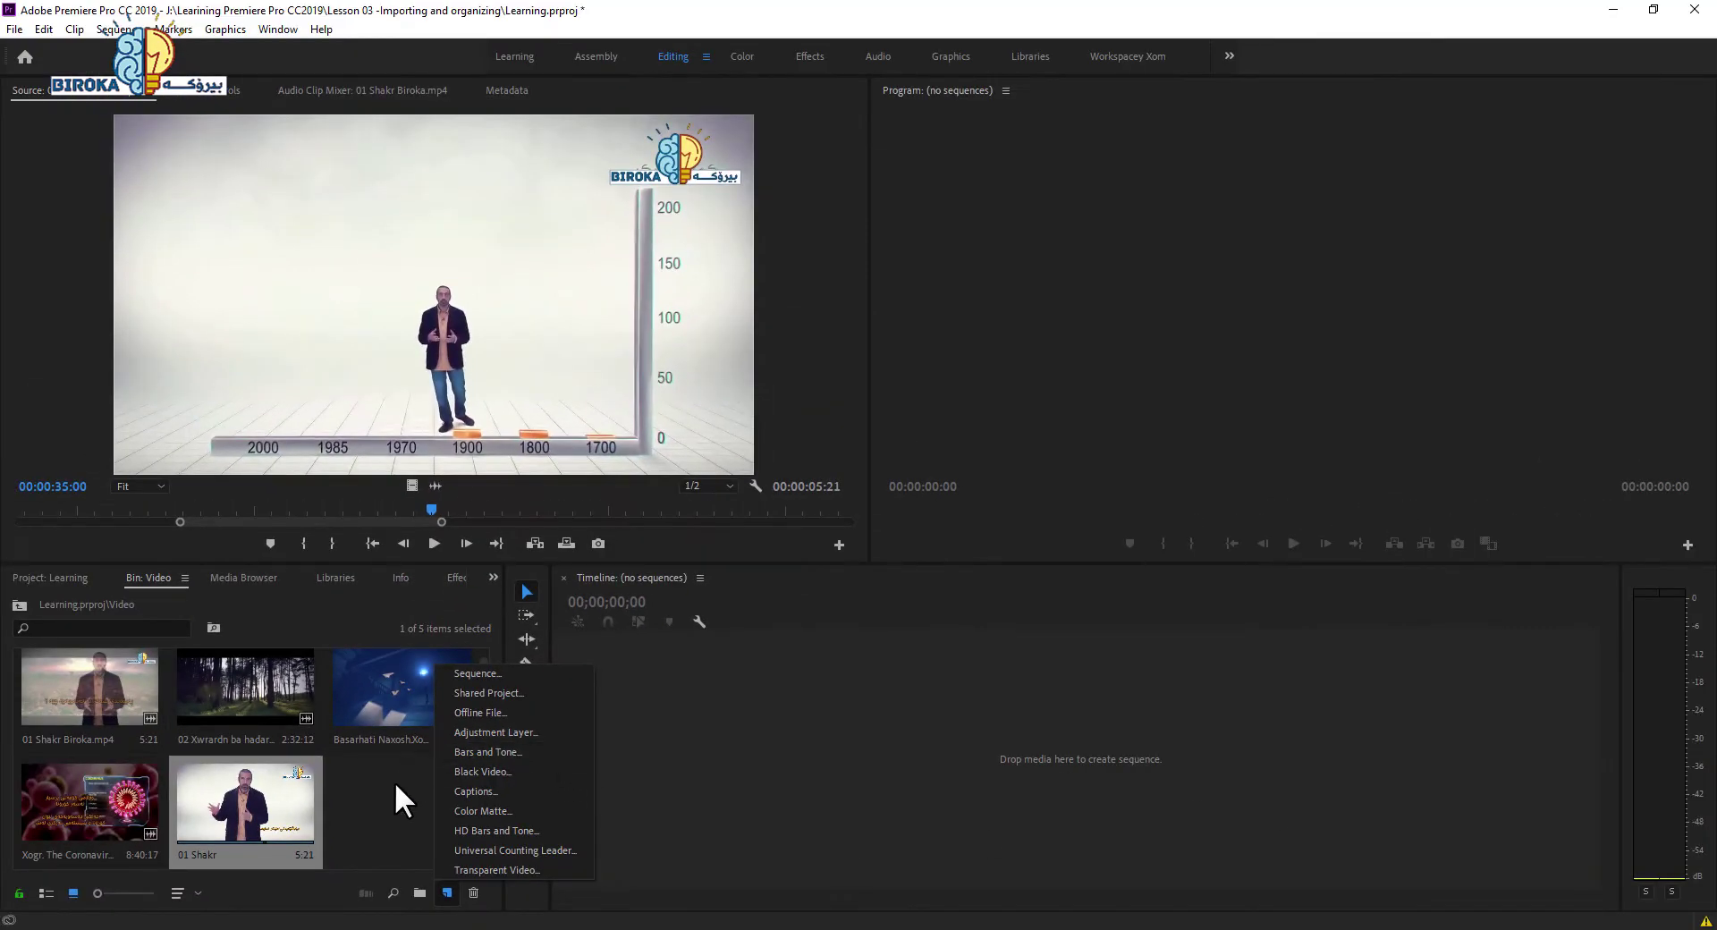
pyautogui.click(390, 783)
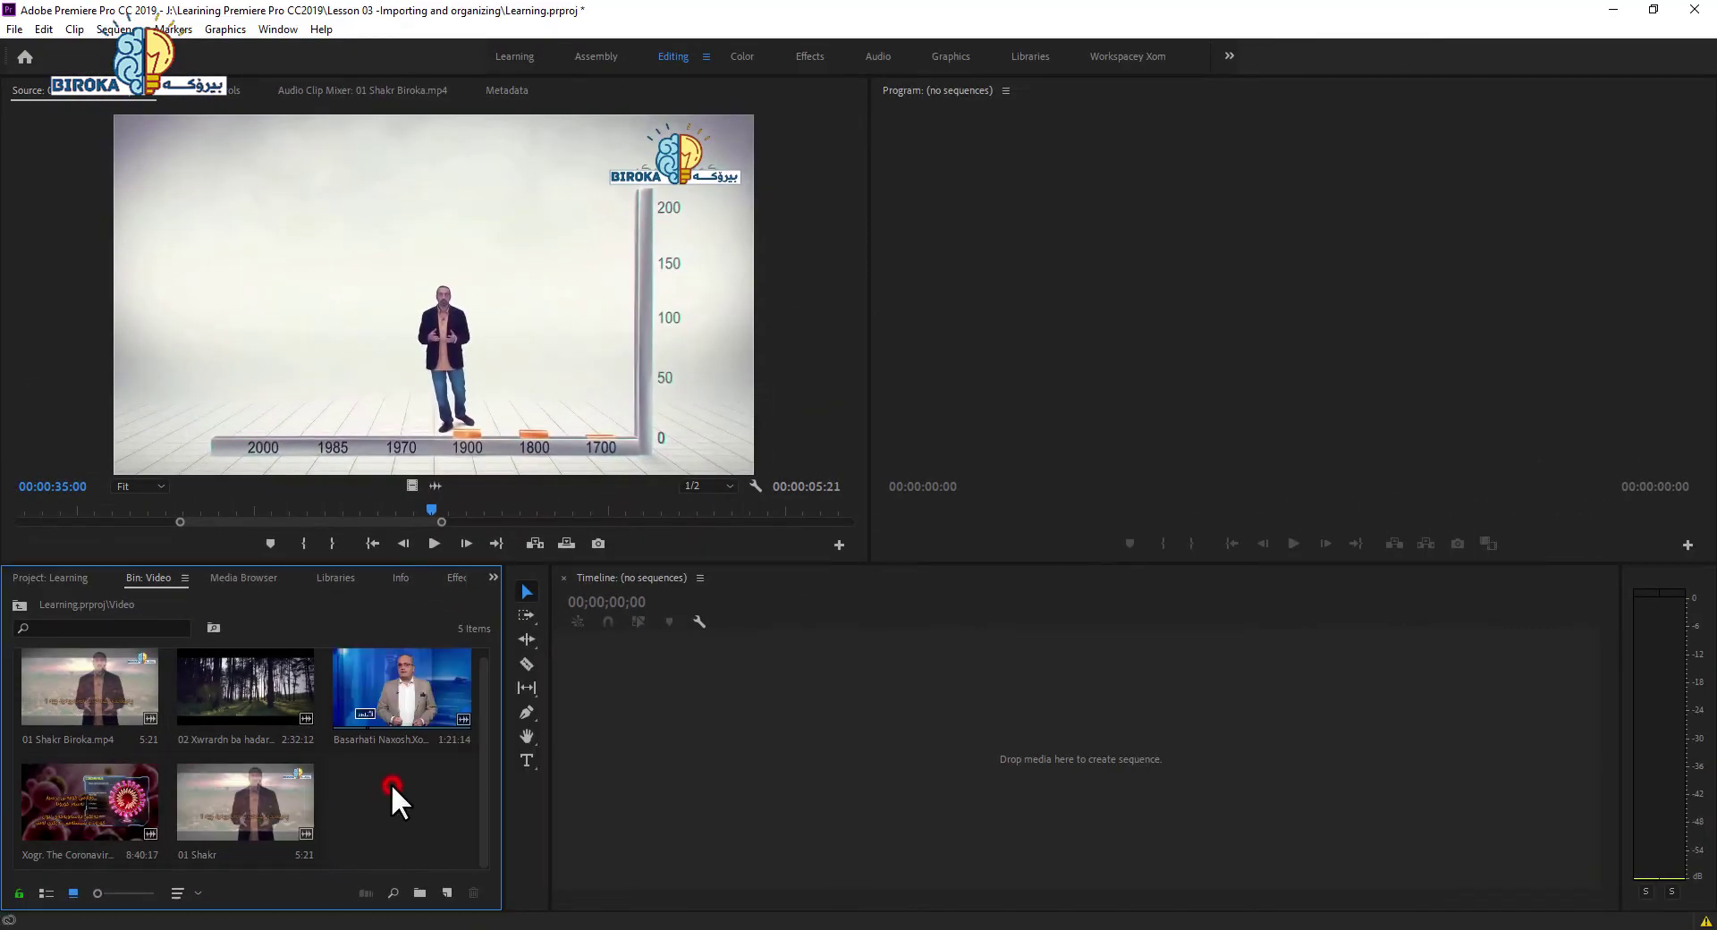
# Create a sequence from the 01 Shakr subclip by placing it in the empty timeline.
pyautogui.moveTo(239, 800); pyautogui.dragTo(731, 764)
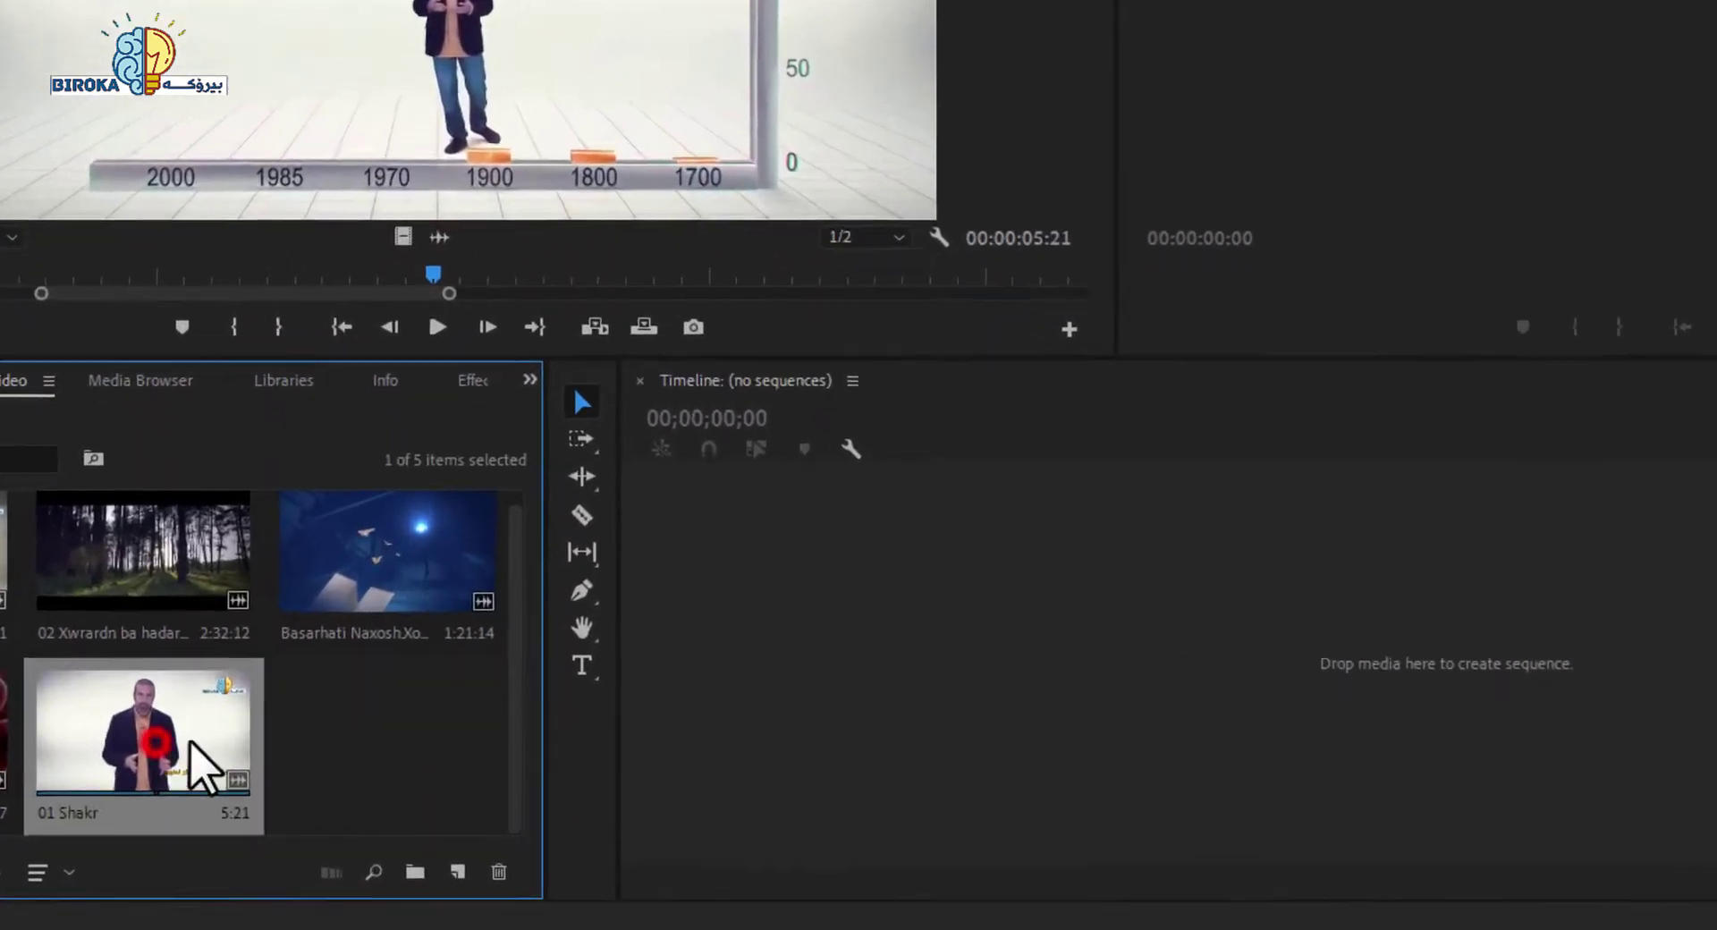
pyautogui.moveTo(866, 686); pyautogui.dragTo(867, 686)
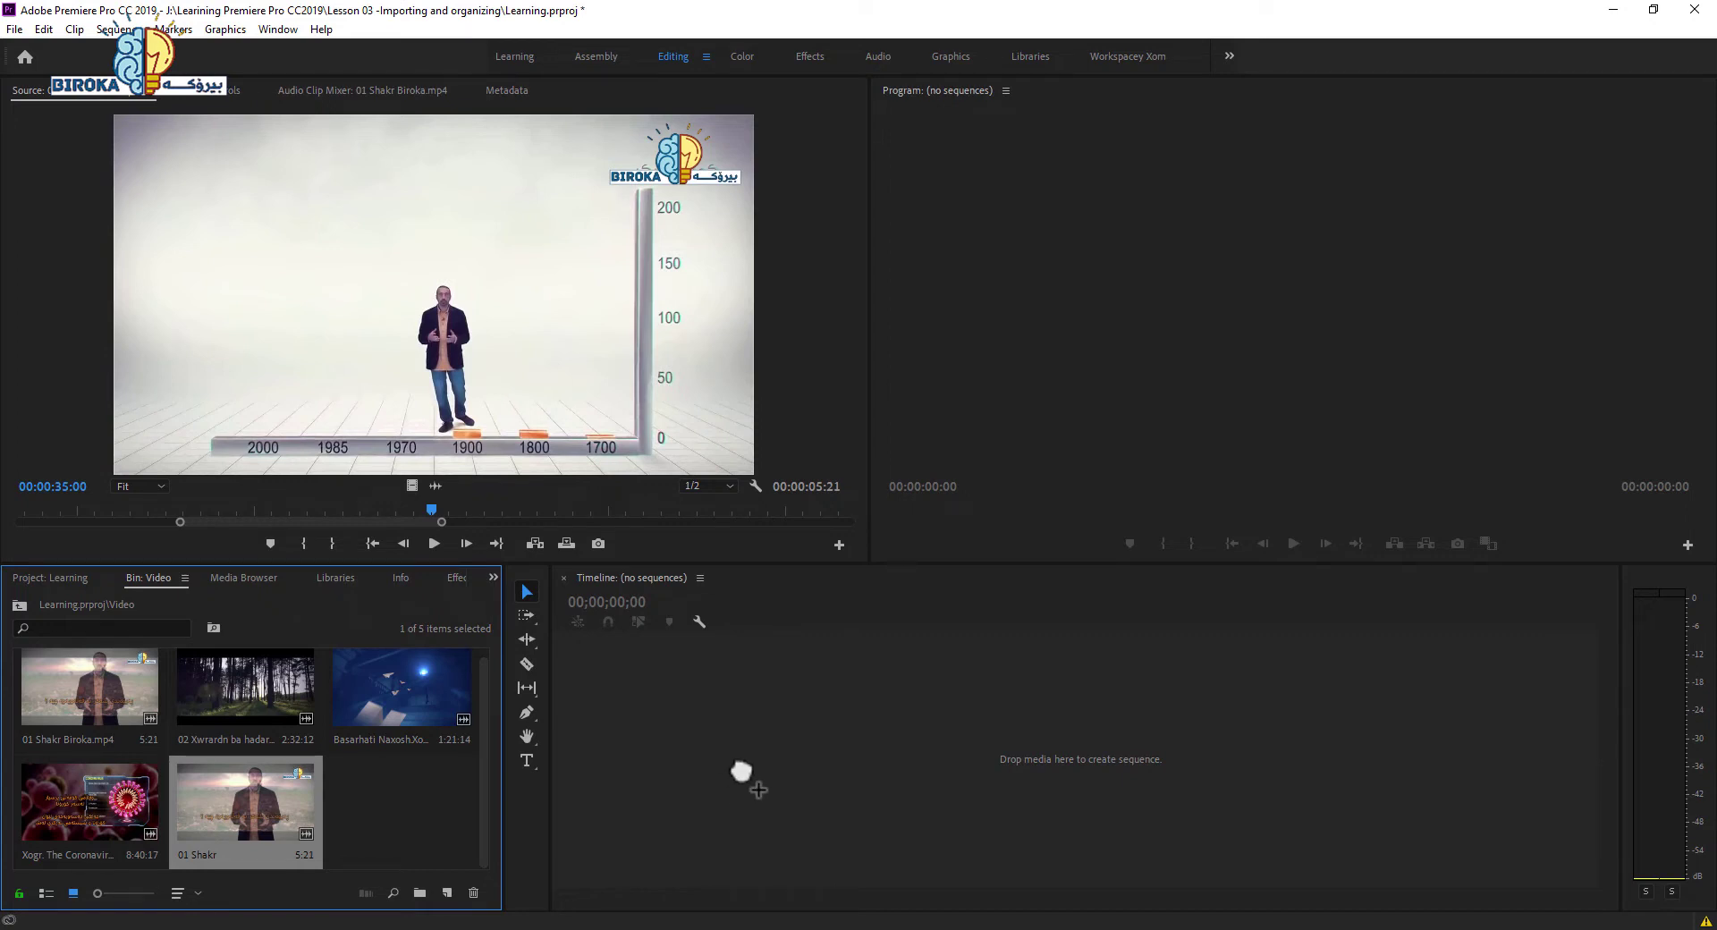
pyautogui.moveTo(741, 771)
pyautogui.mouseDown()
pyautogui.moveTo(716, 787)
pyautogui.moveTo(741, 772)
pyautogui.mouseUp()
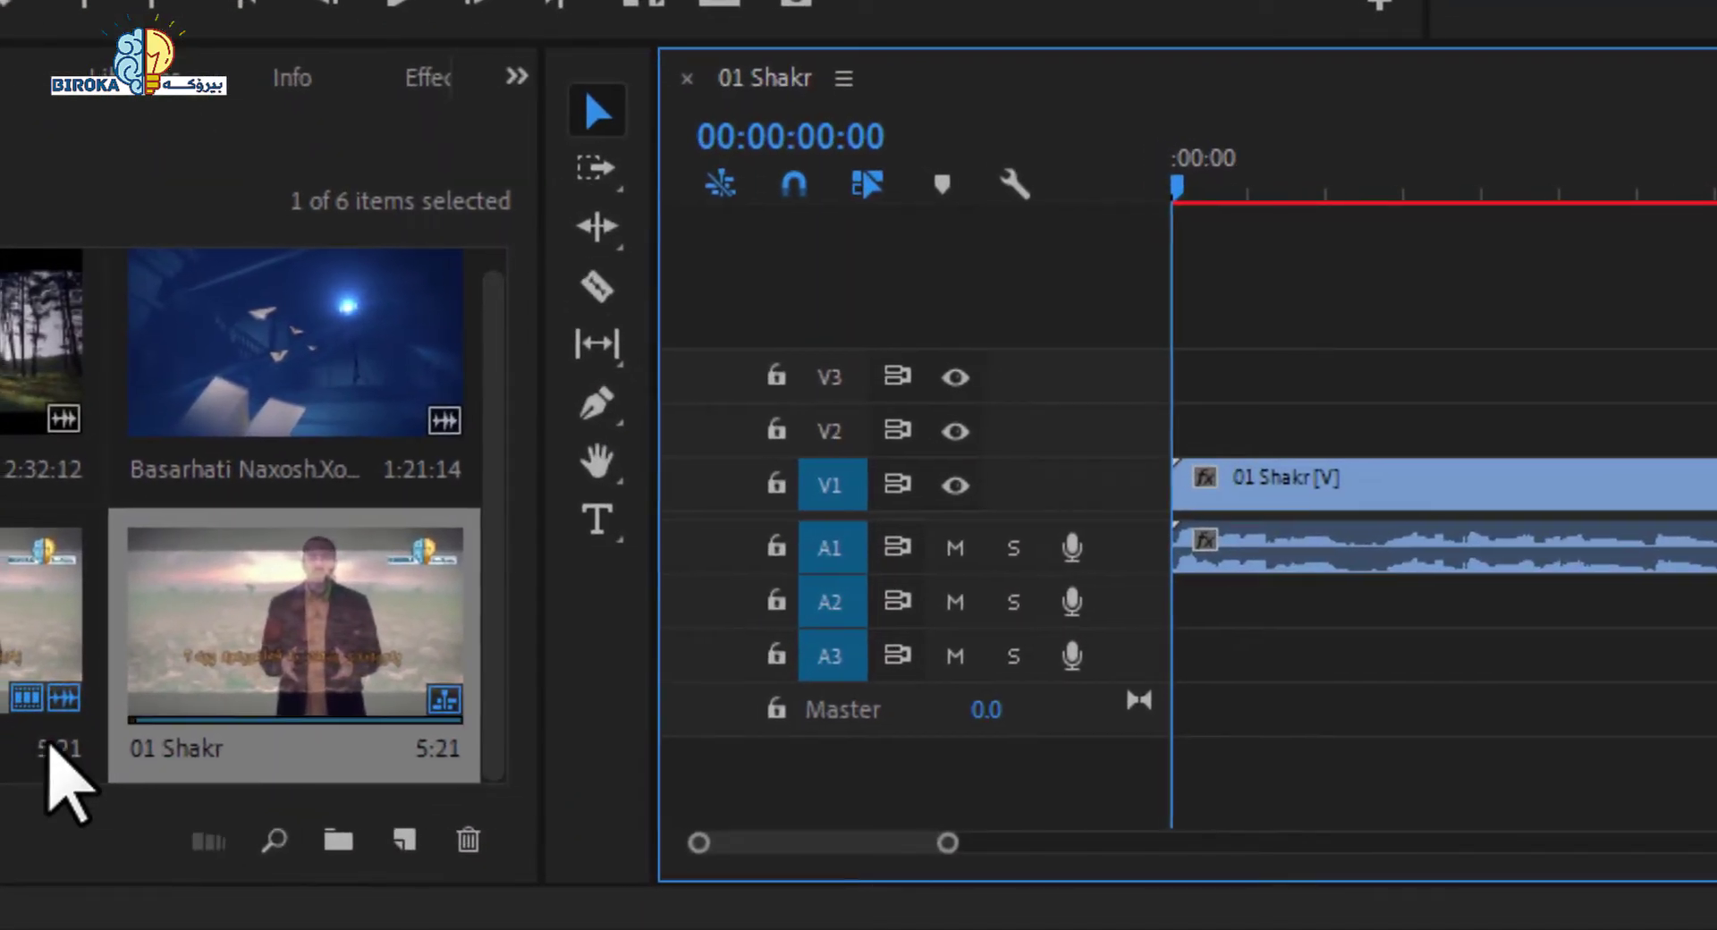
# Compare the 01 Shakr subclip with its sequence in the Video bin, and select the clip on the timeline.
pyautogui.doubleClick(41, 626)
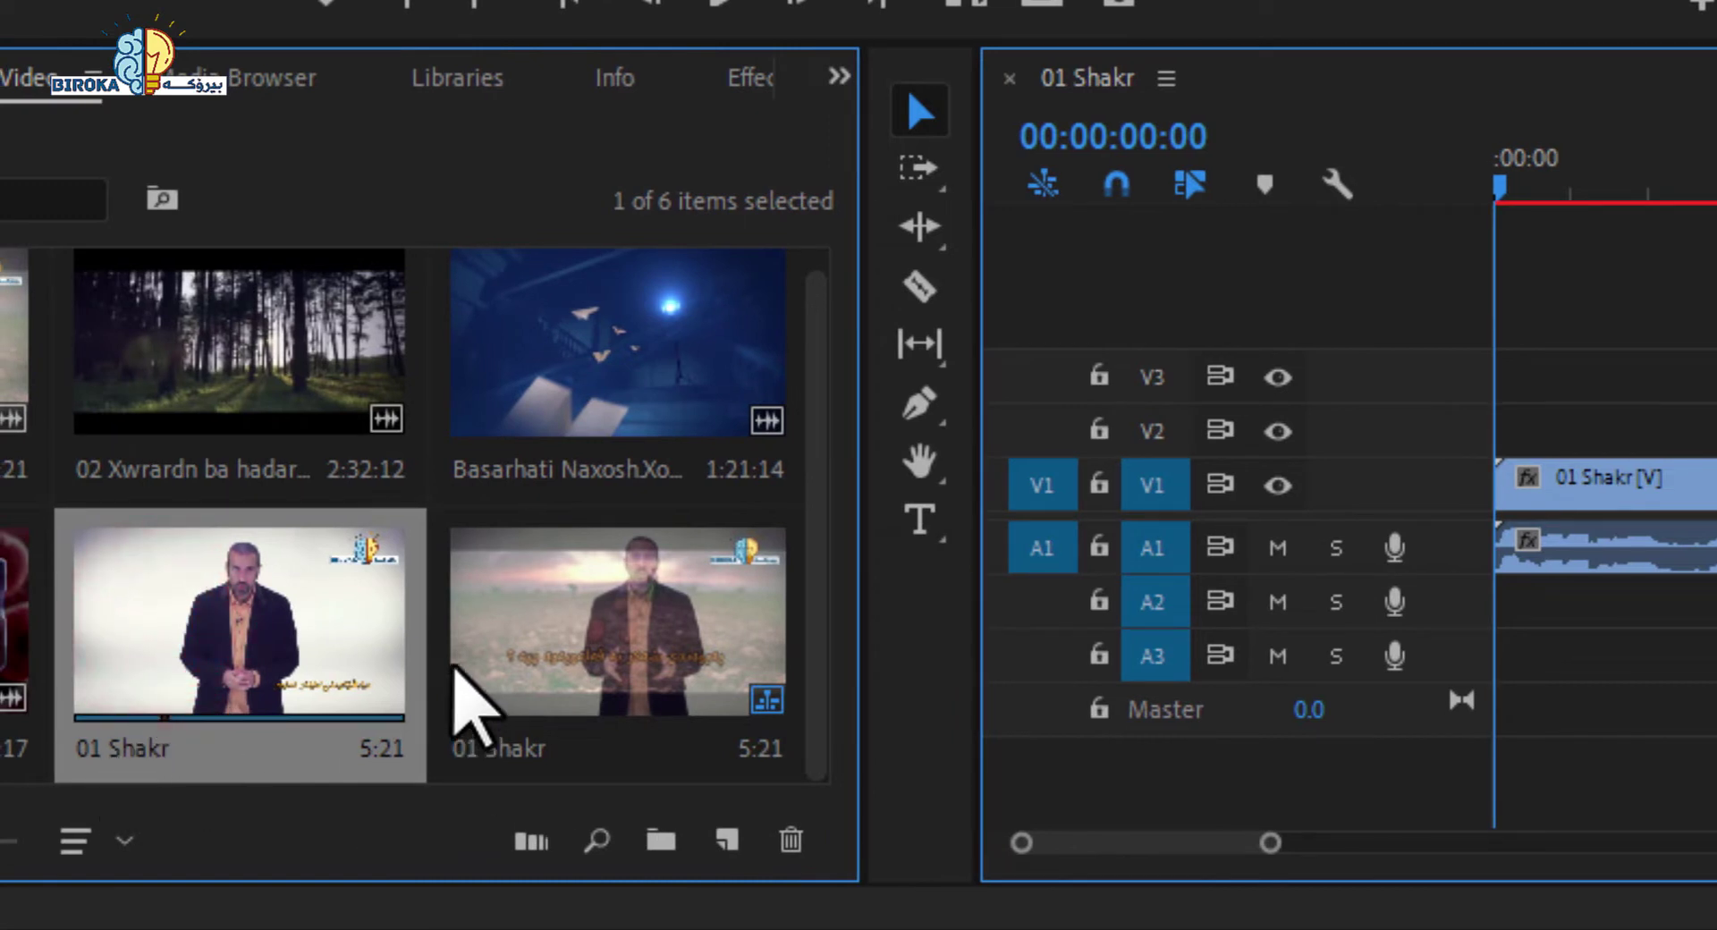
pyautogui.click(512, 617)
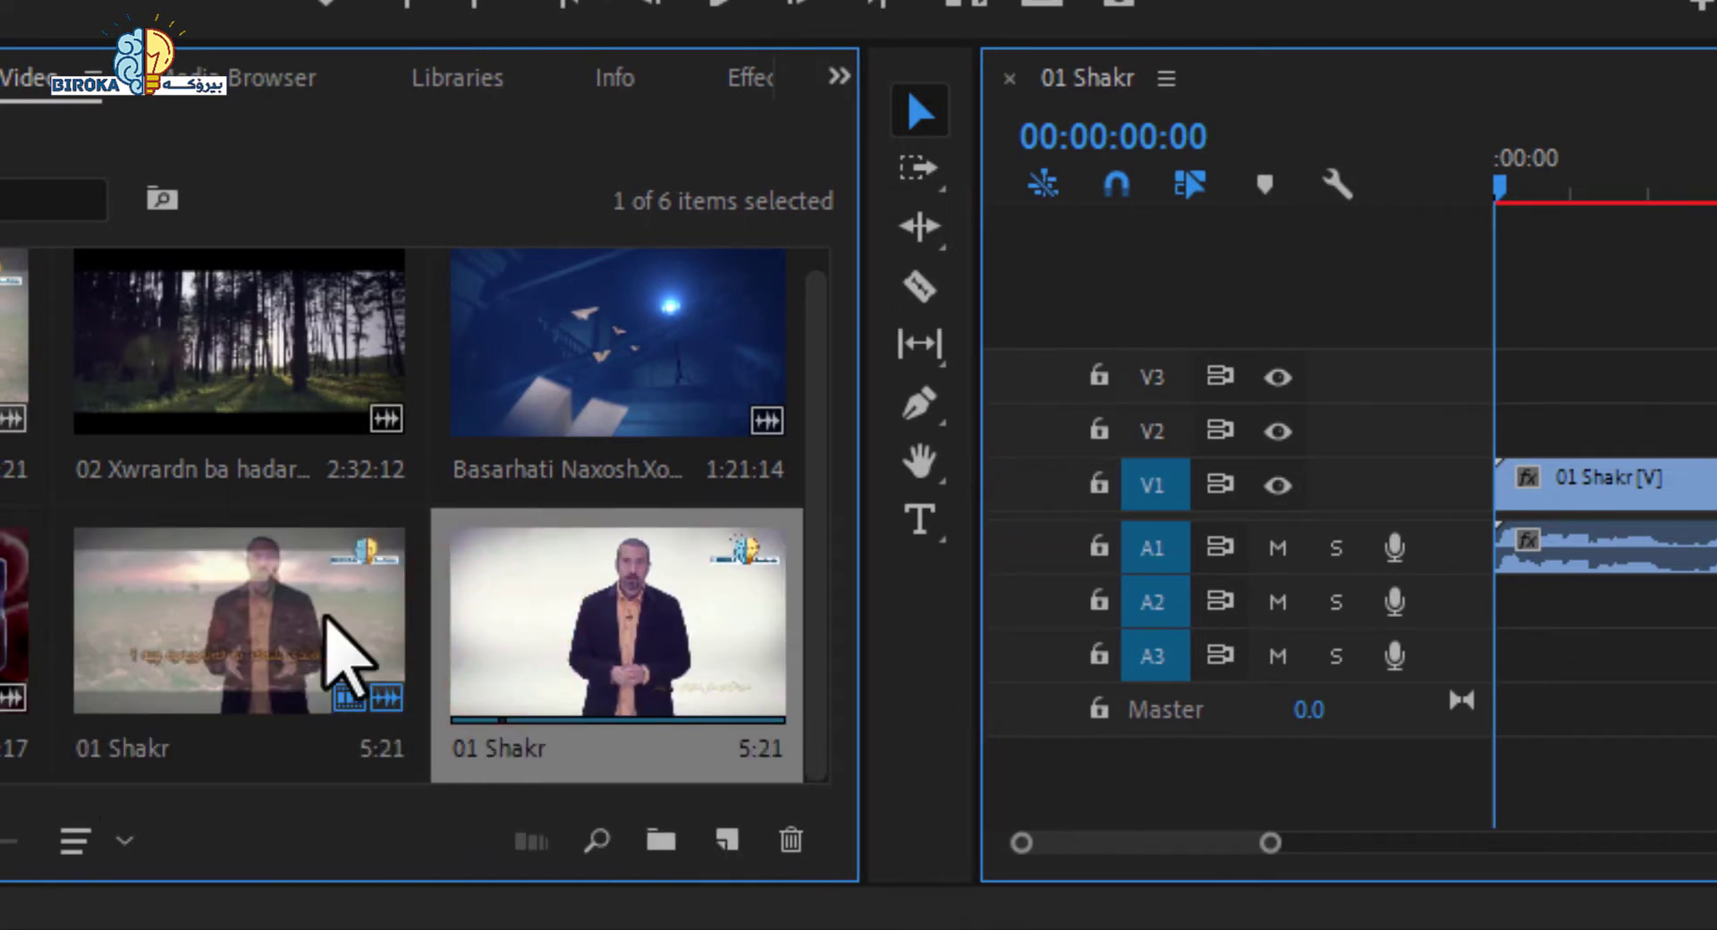
pyautogui.click(260, 517)
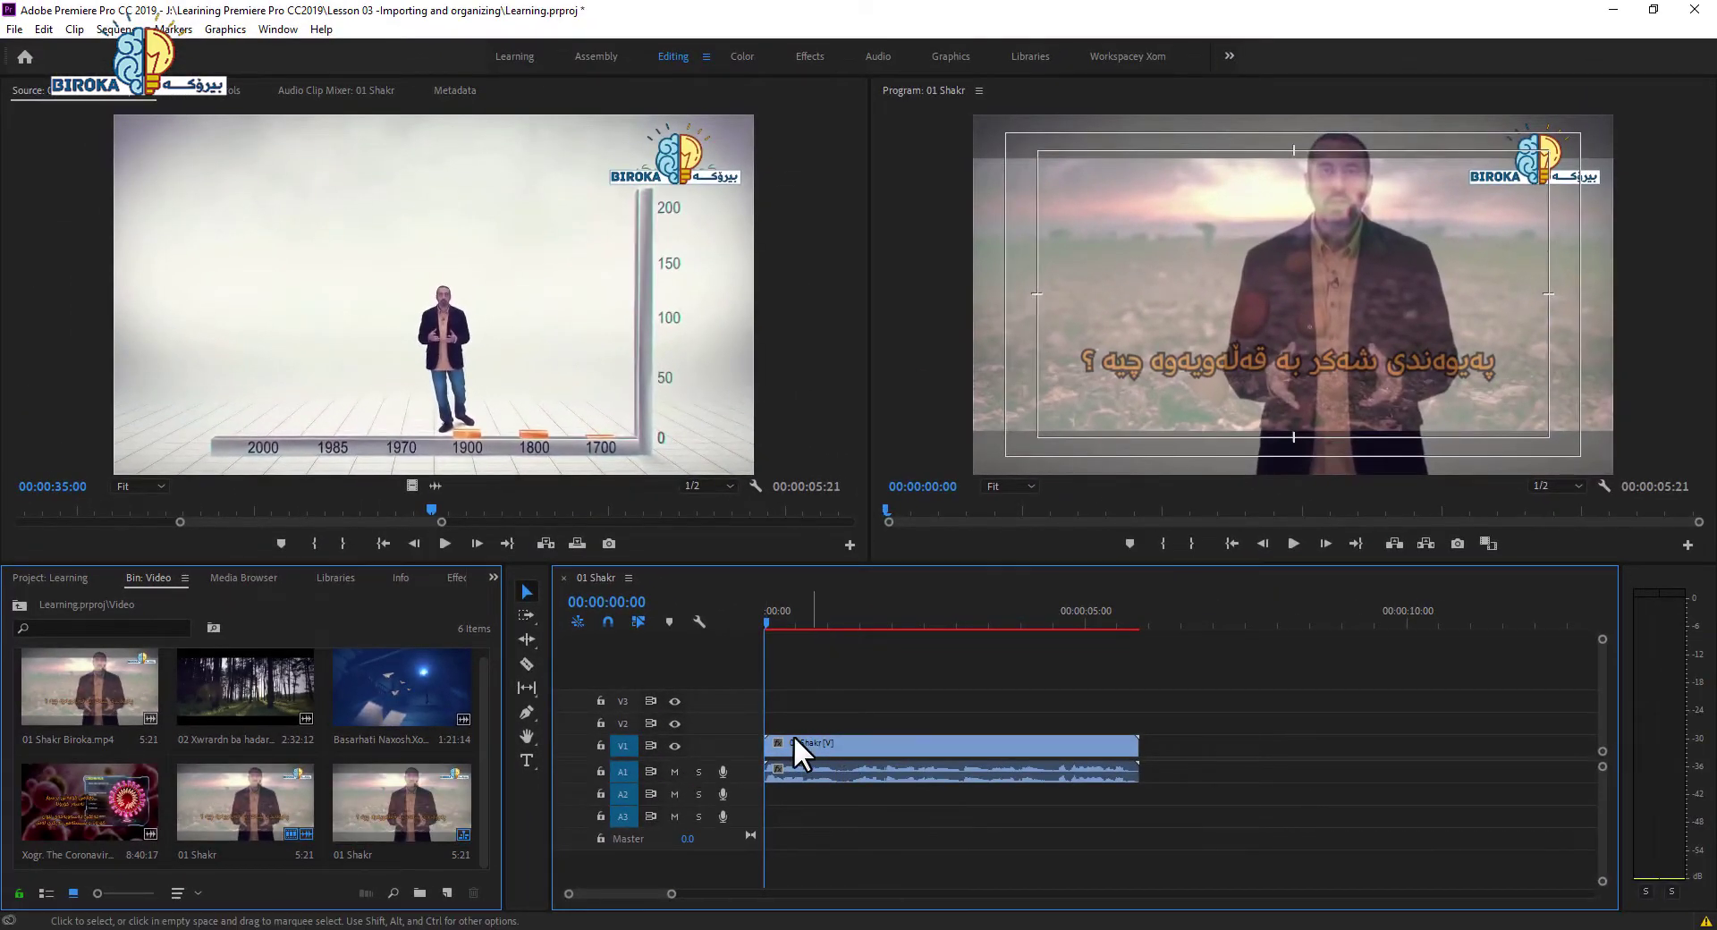
pyautogui.click(794, 738)
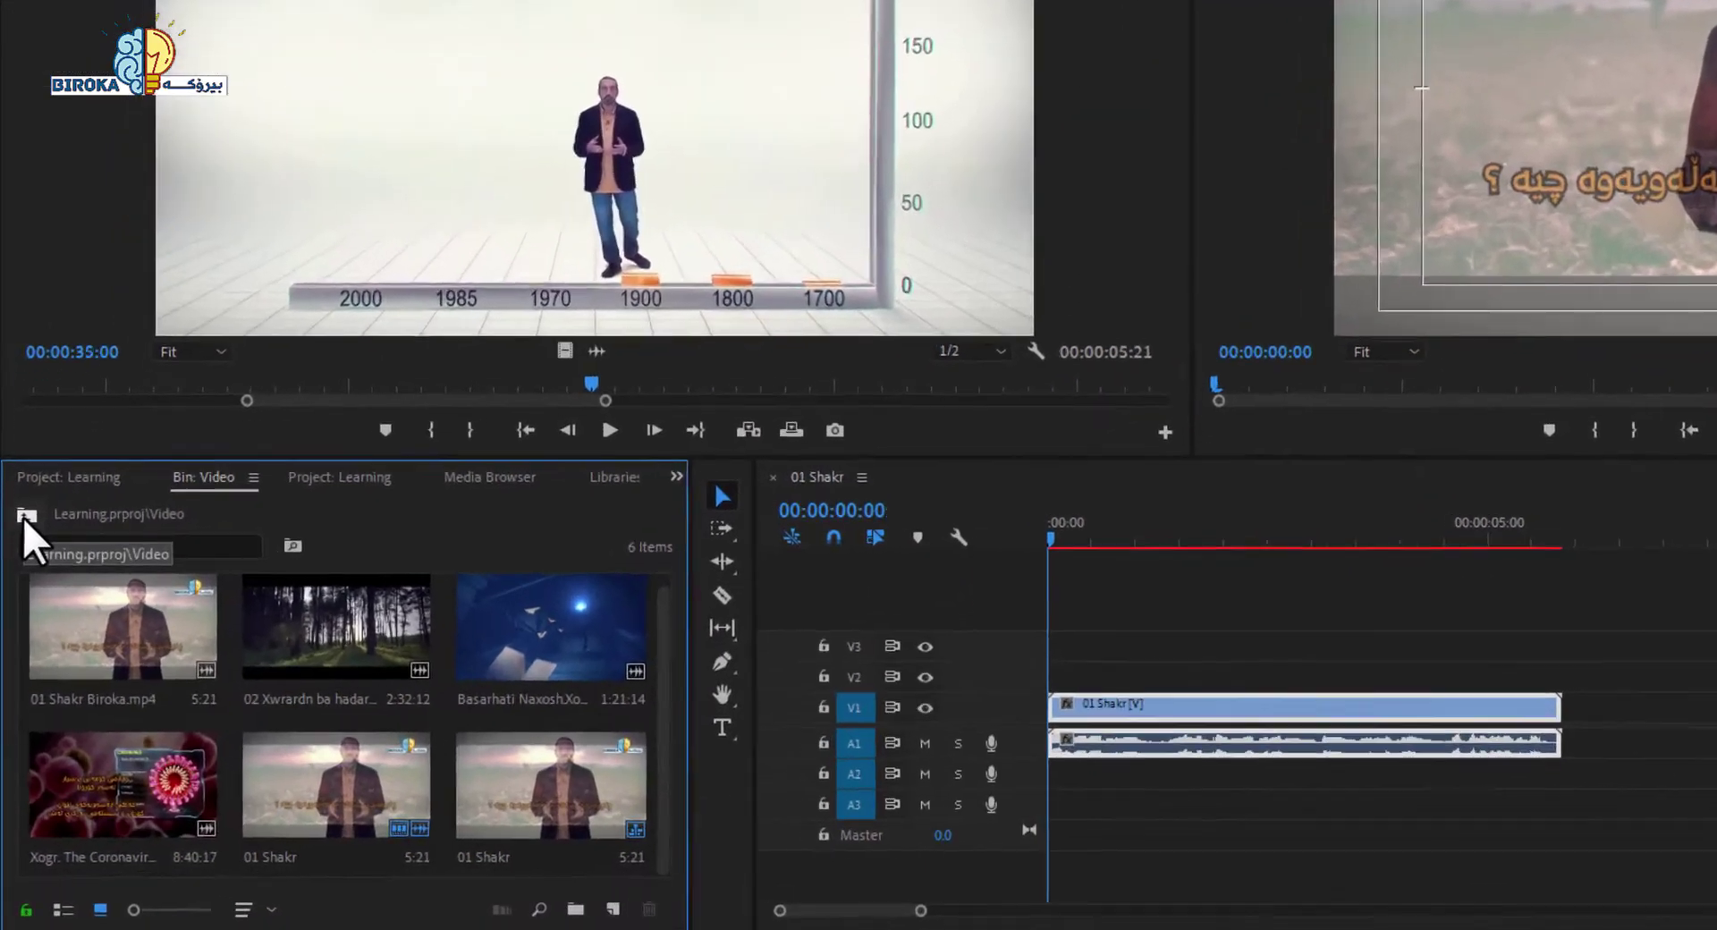
# Go up to the project root to review the Video, Sounds and Photo bins, and reopen the Video bin.
pyautogui.click(25, 517)
pyautogui.click(154, 646)
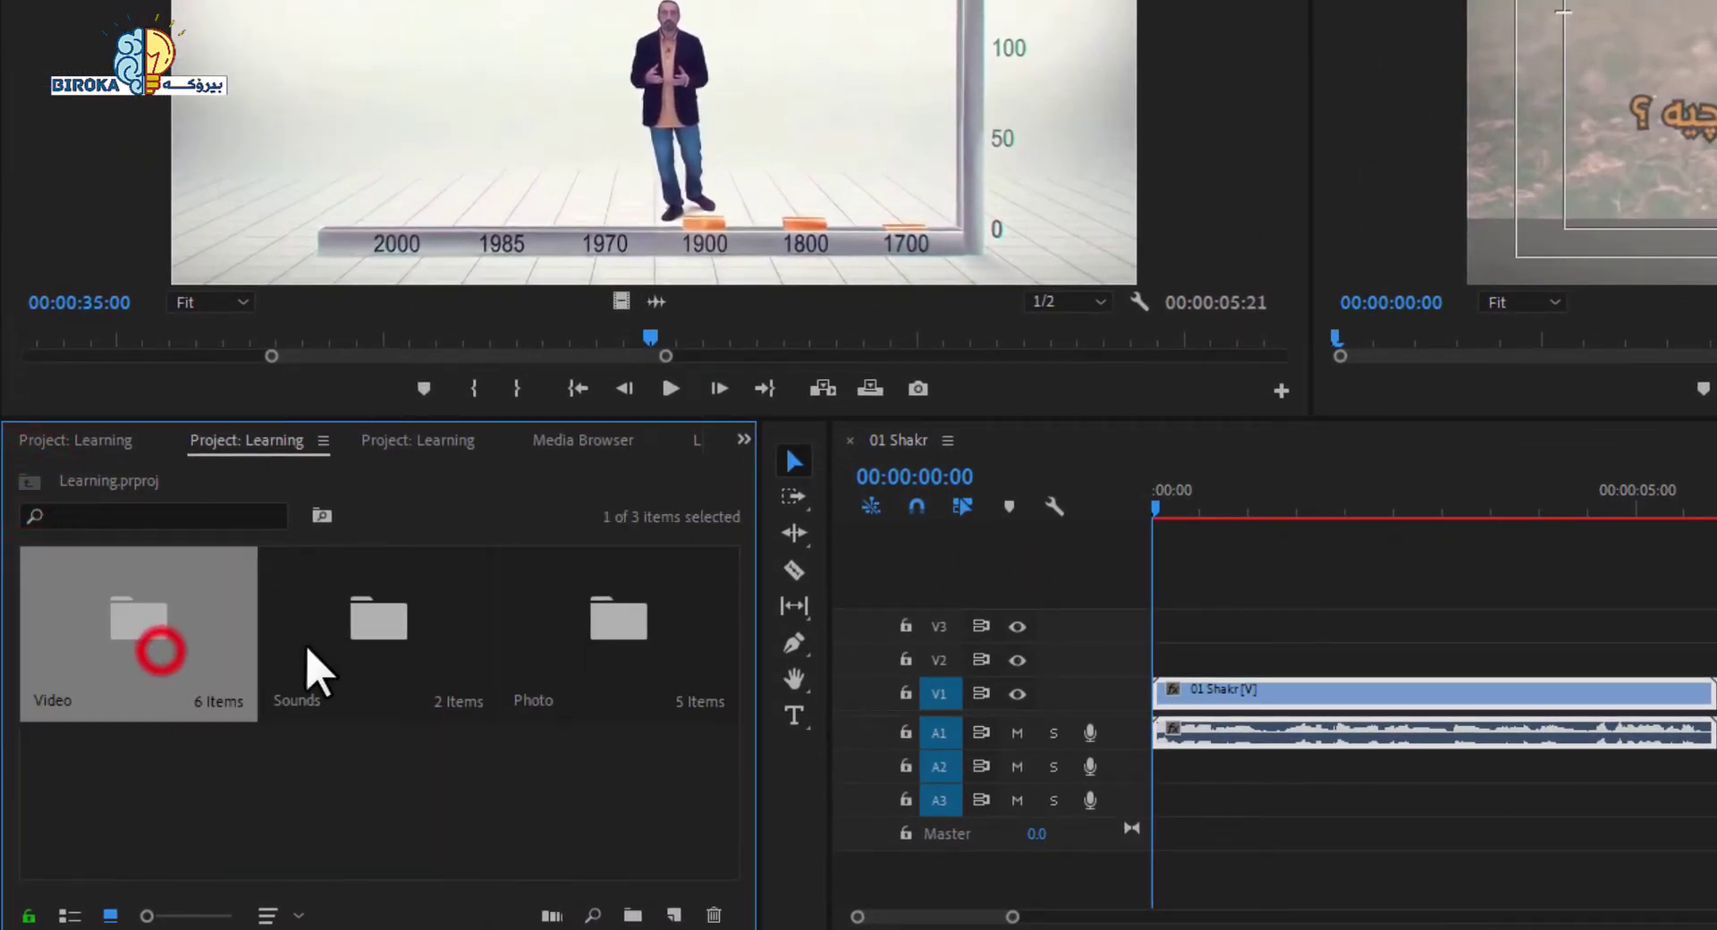
pyautogui.click(345, 640)
pyautogui.click(619, 667)
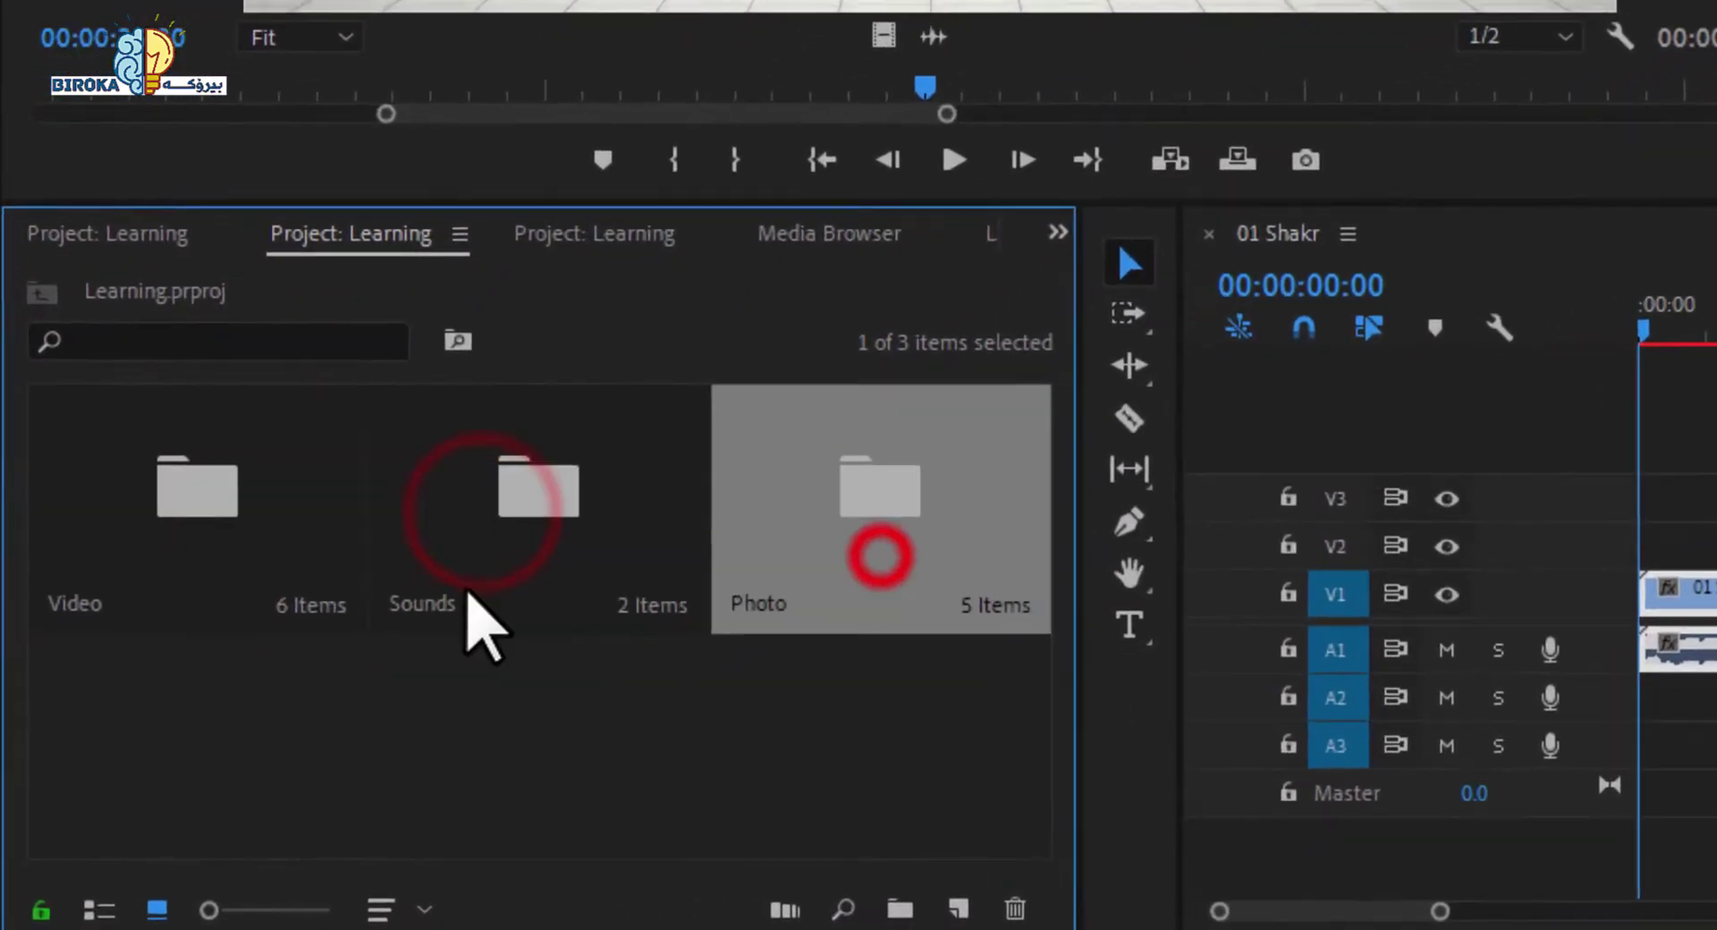
pyautogui.click(175, 483)
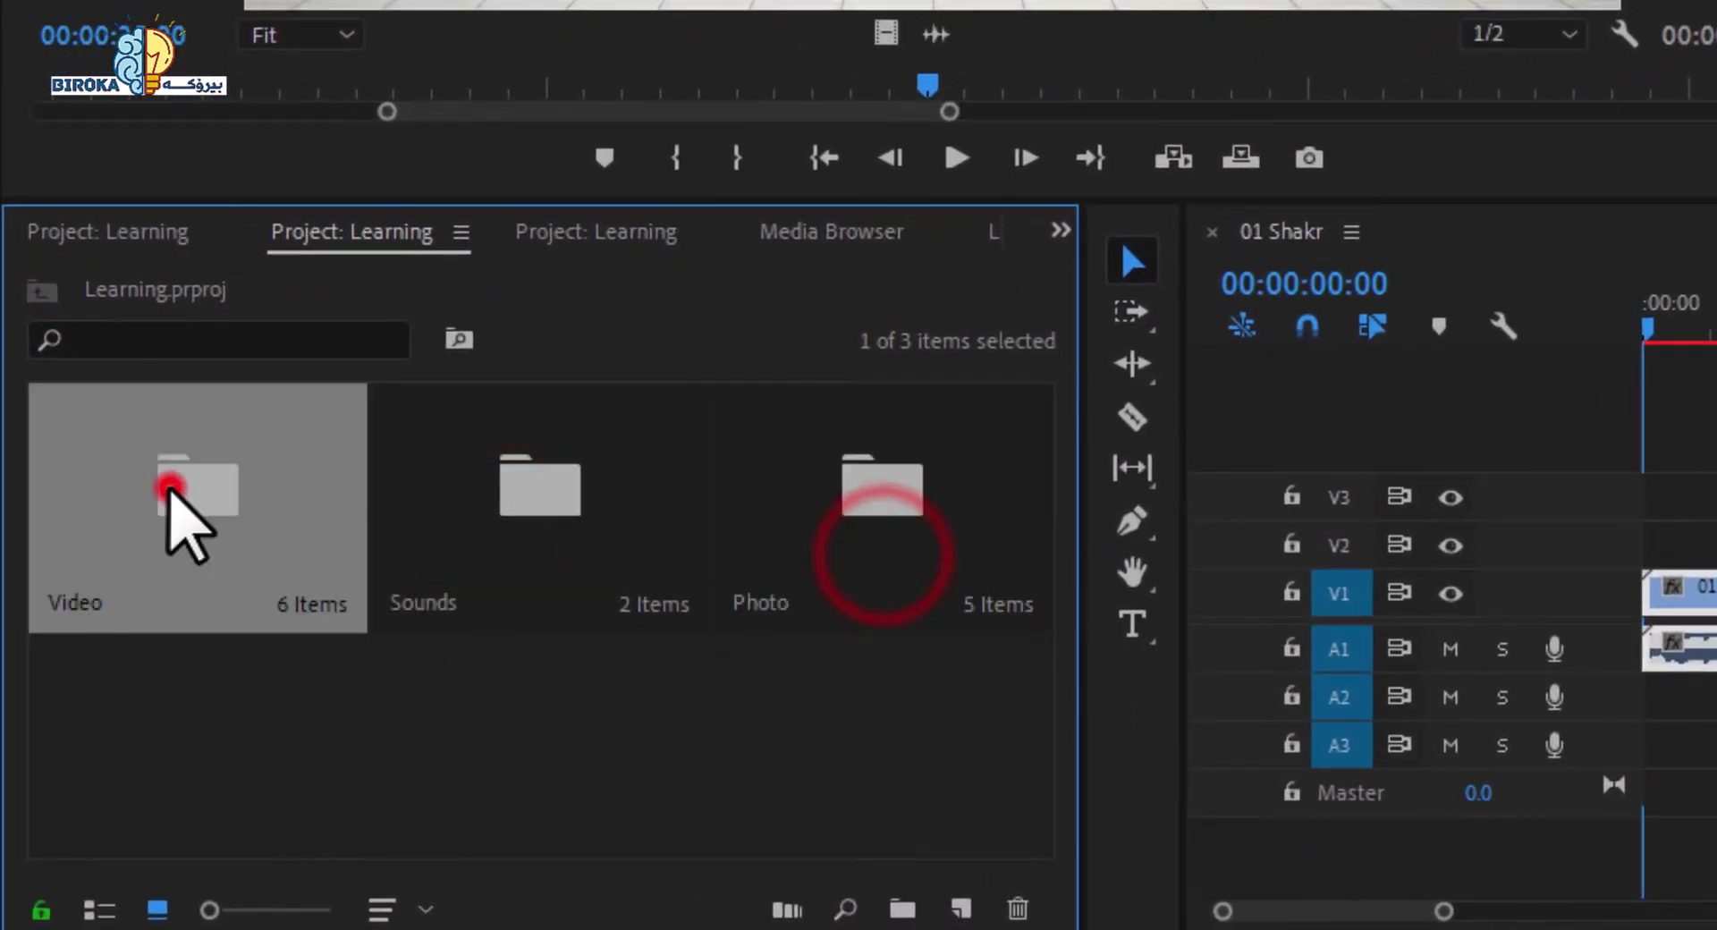
pyautogui.click(541, 732)
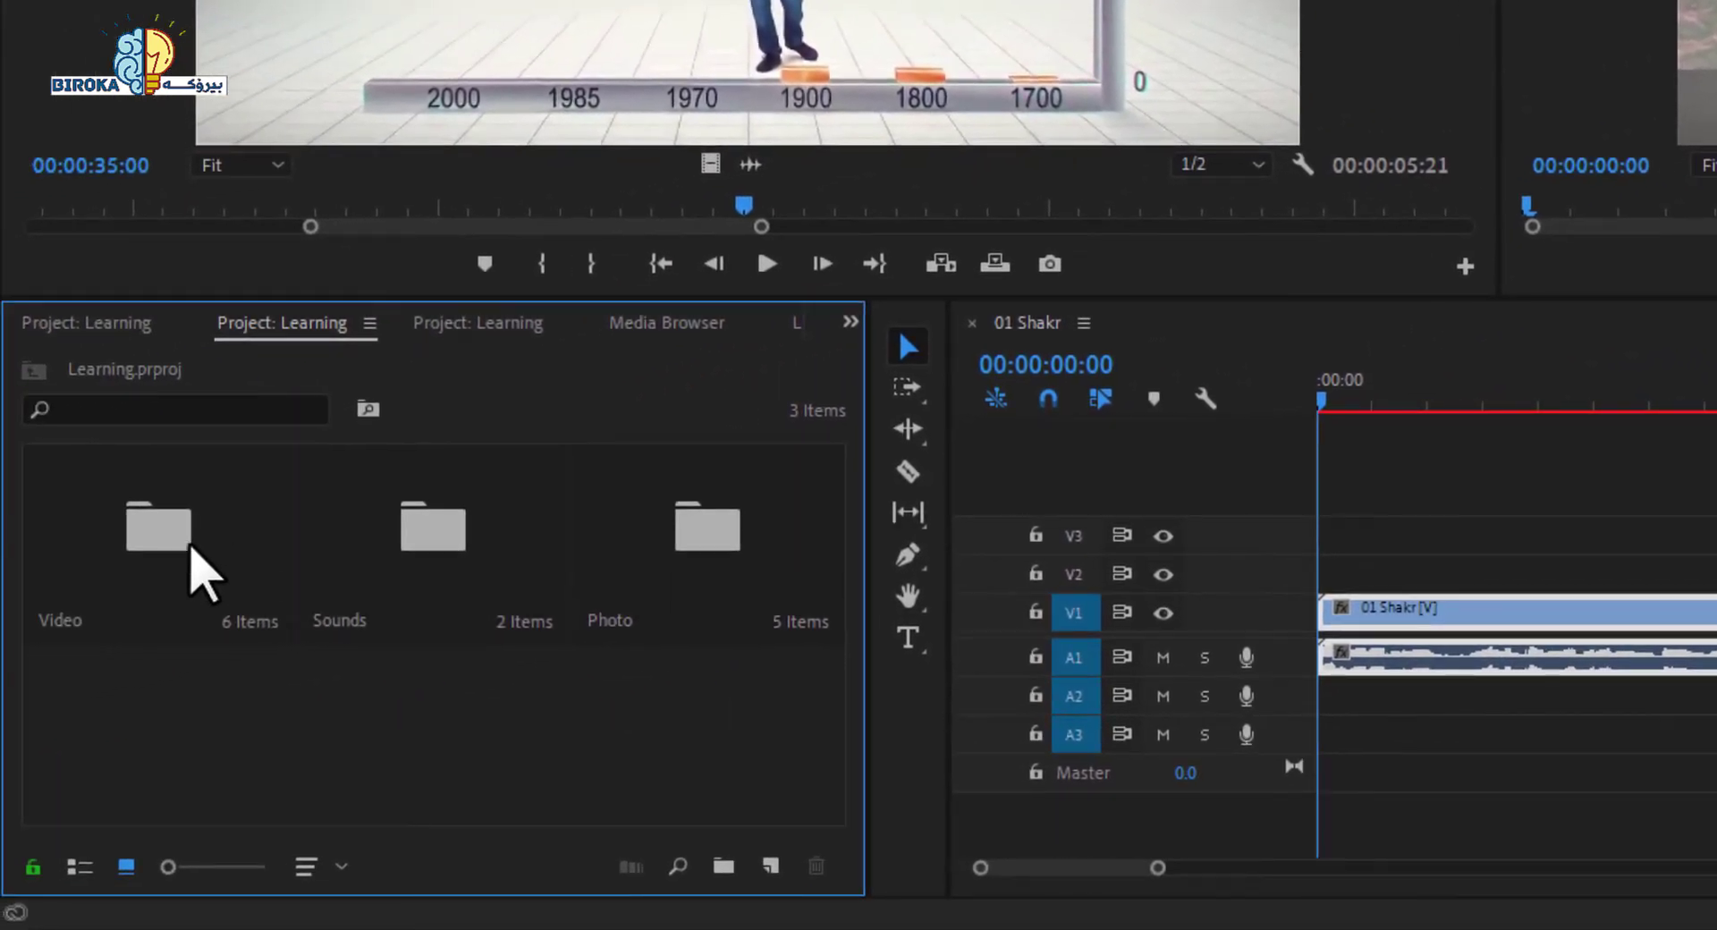
pyautogui.doubleClick(190, 543)
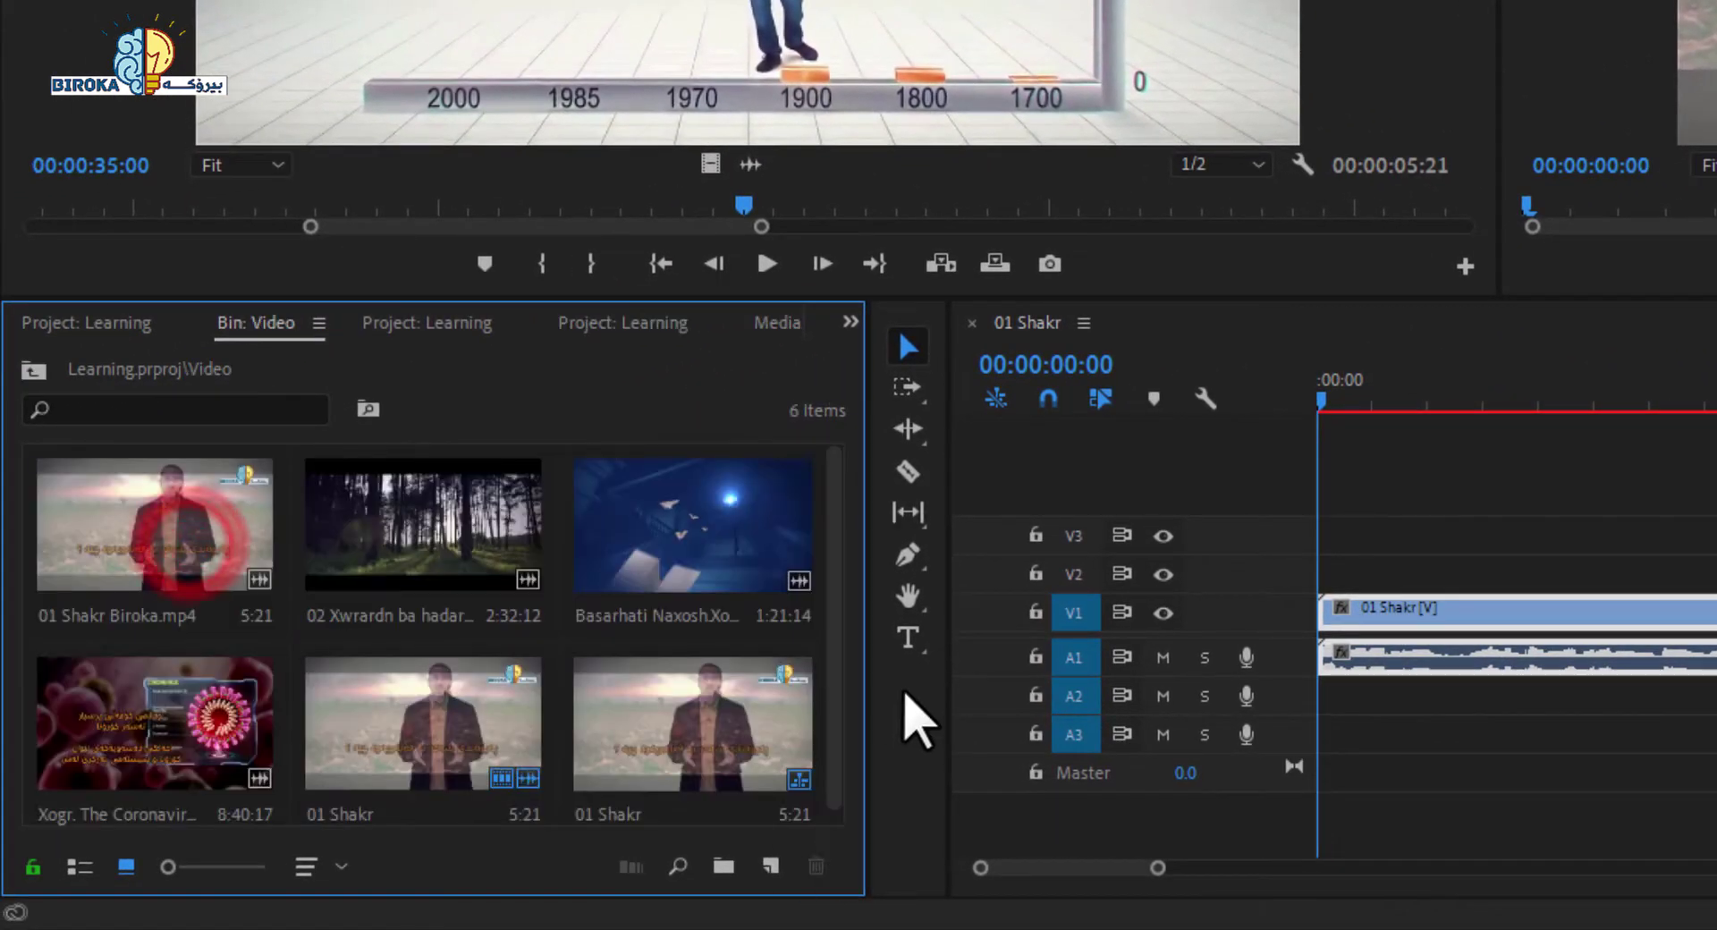
pyautogui.moveTo(839, 671); pyautogui.dragTo(833, 784)
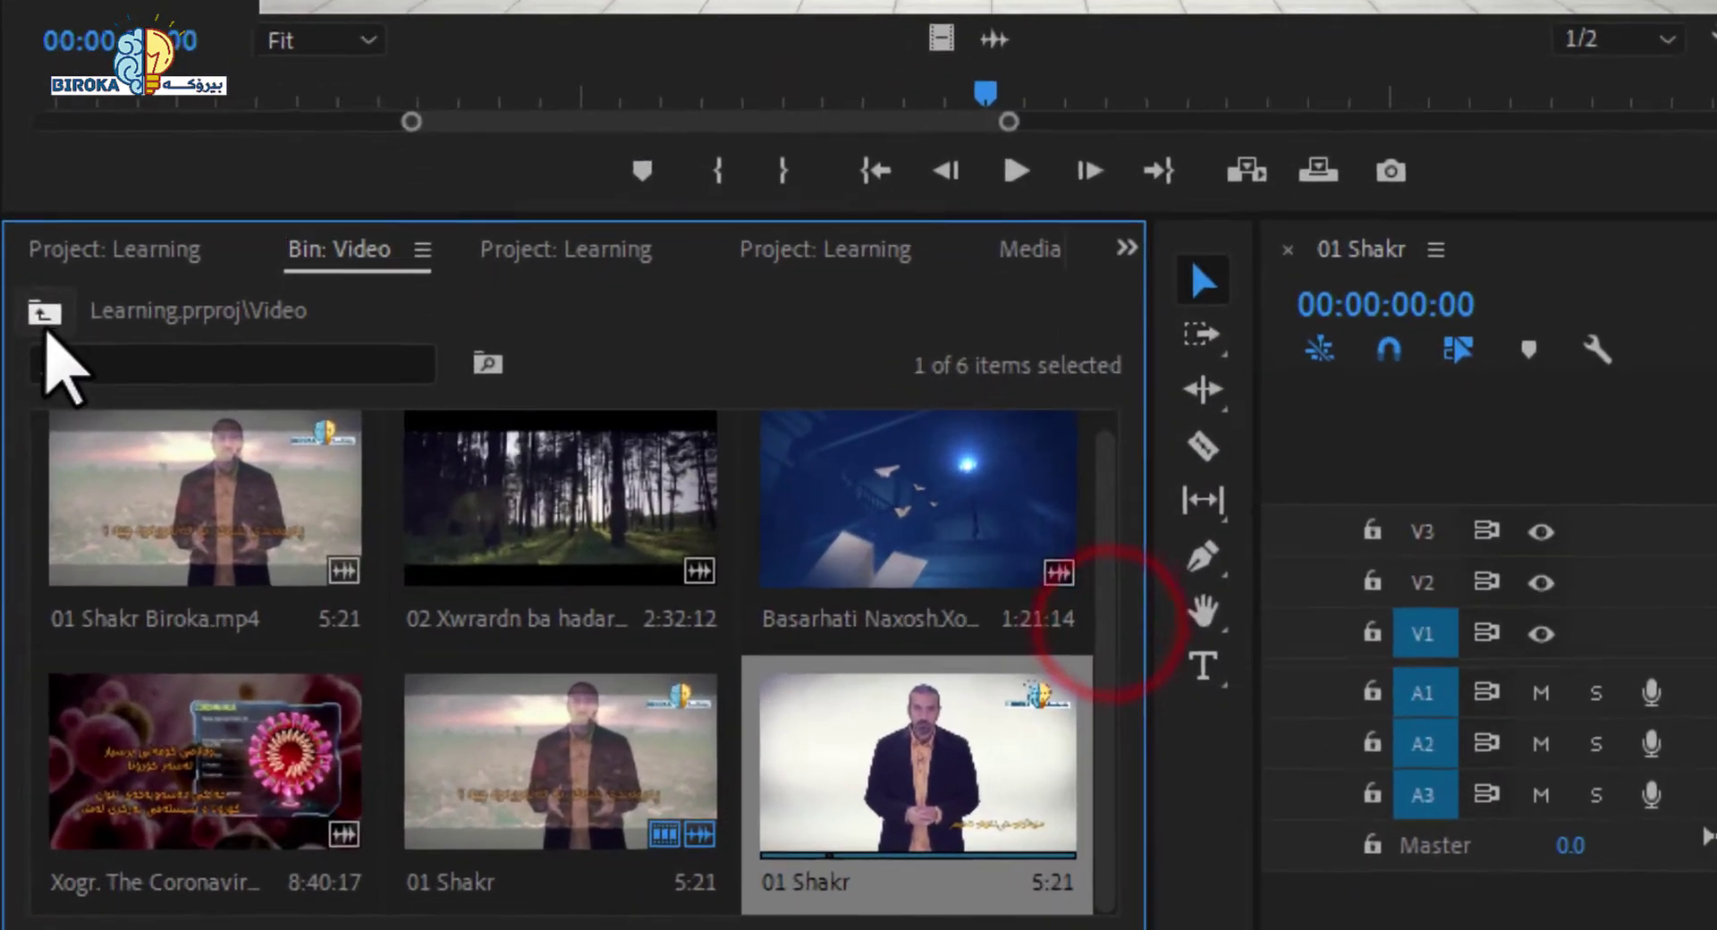
# Create a new bin named "squence" at the project root, using the English keyboard layout for the name.
pyautogui.click(19, 606)
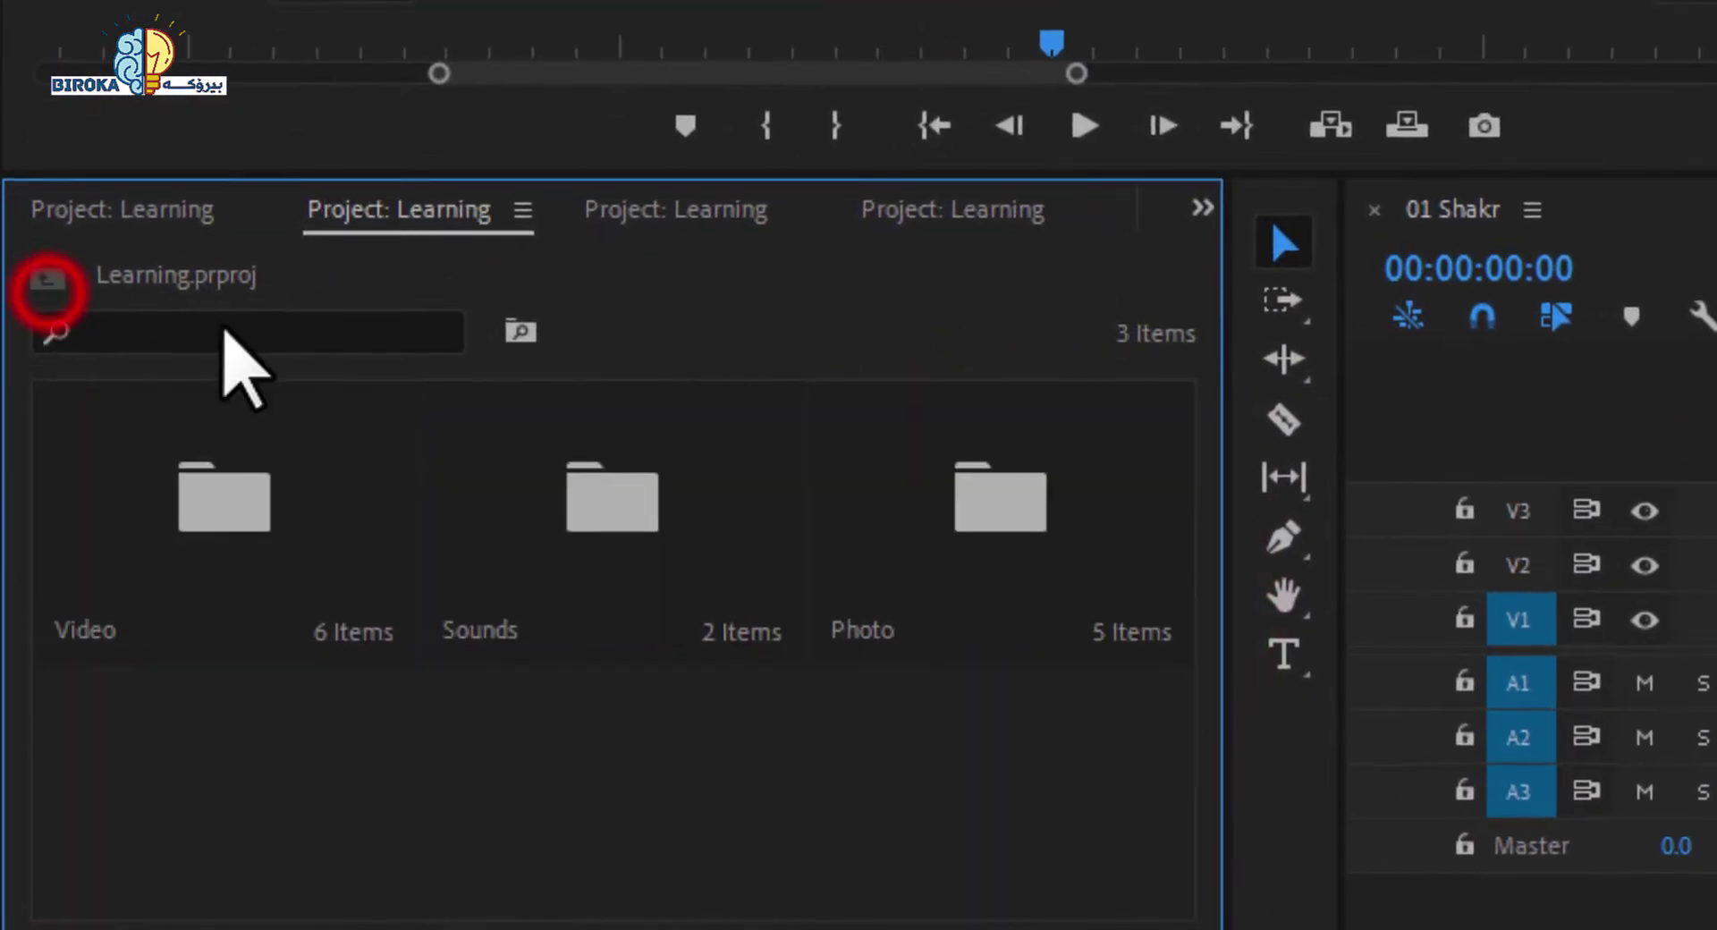
pyautogui.click(888, 805)
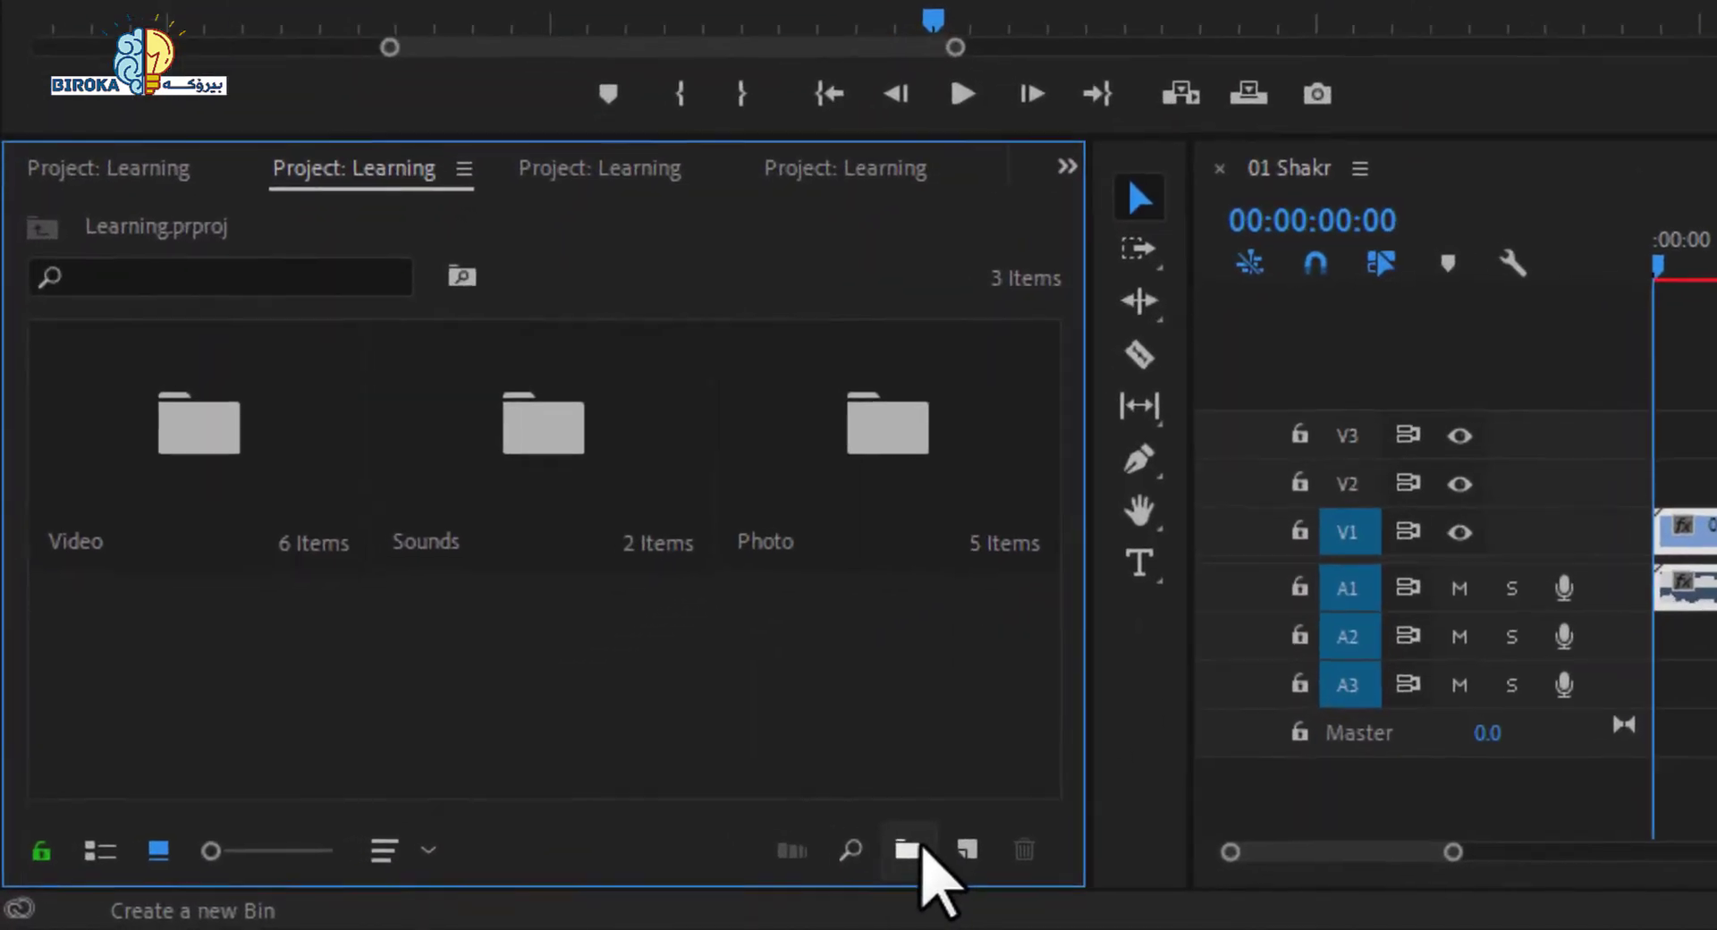
pyautogui.click(419, 893)
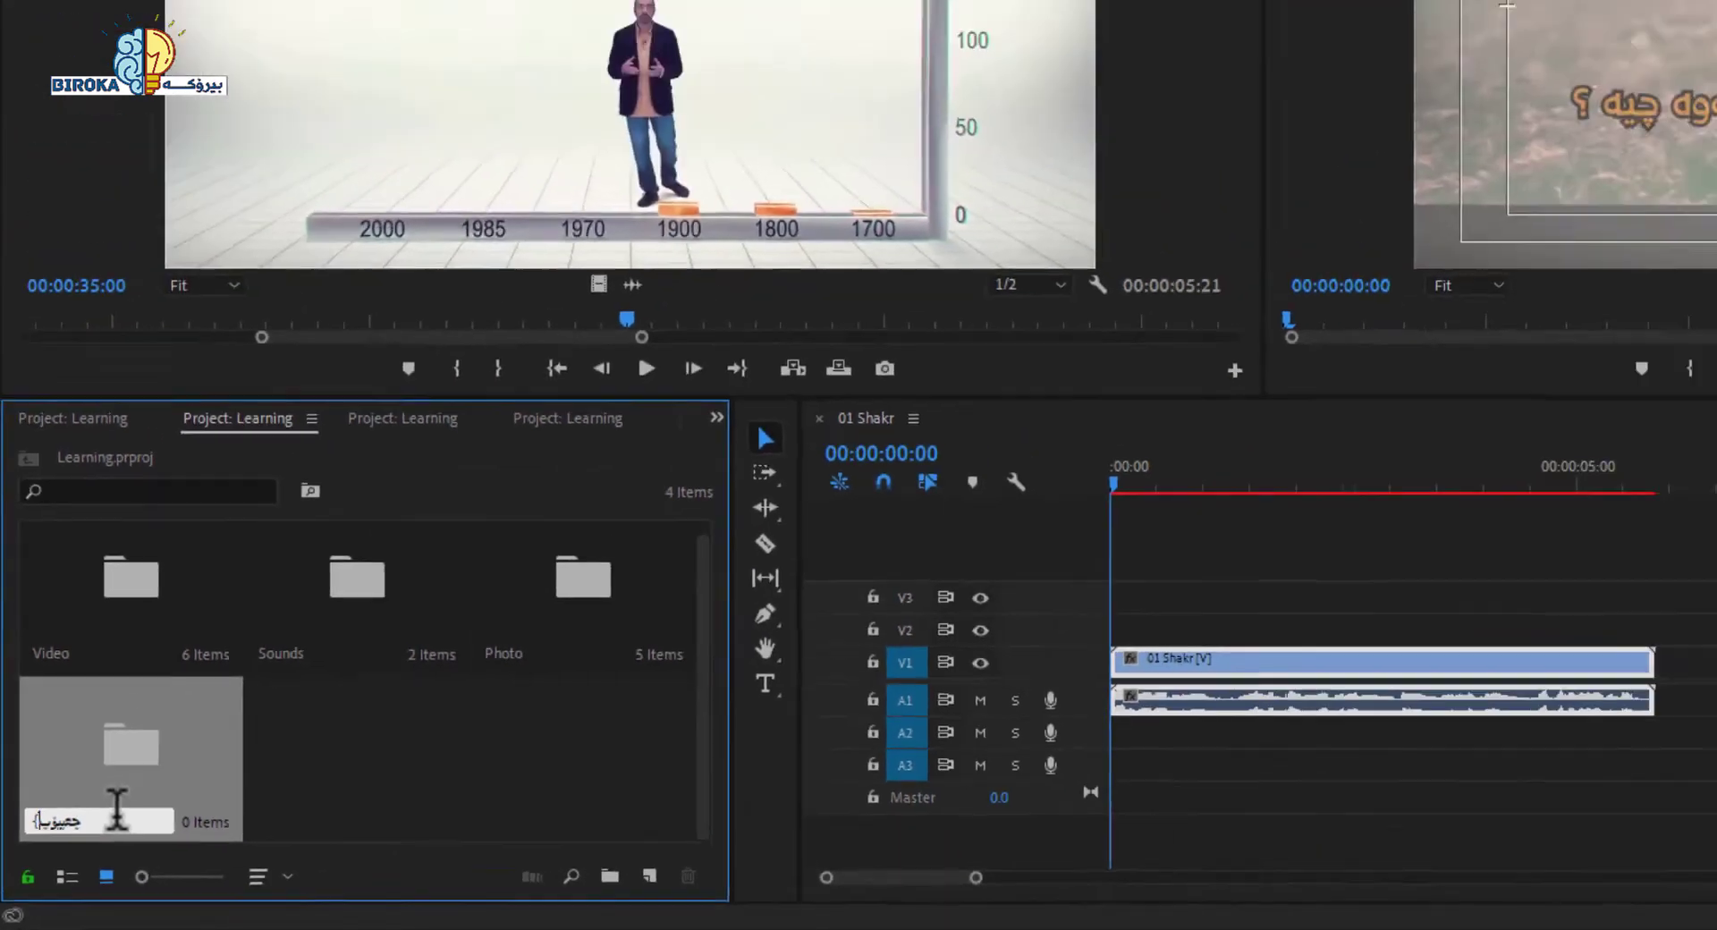
pyautogui.doubleClick(177, 753)
pyautogui.press('super+space')
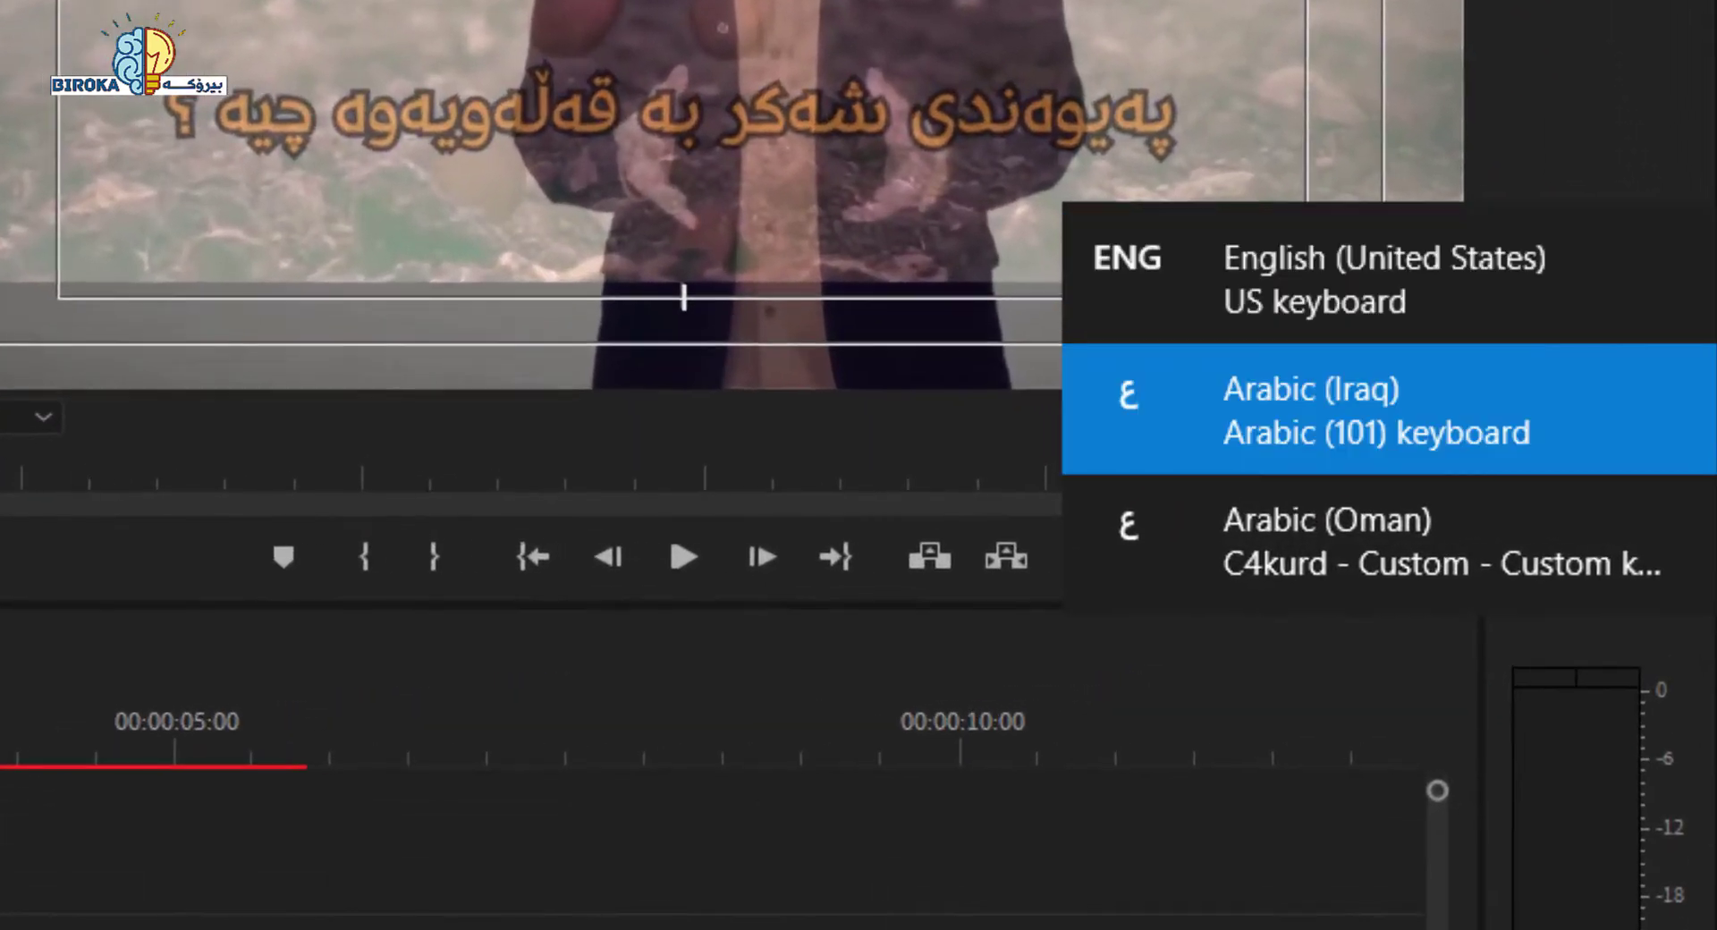
pyautogui.press('super+space')
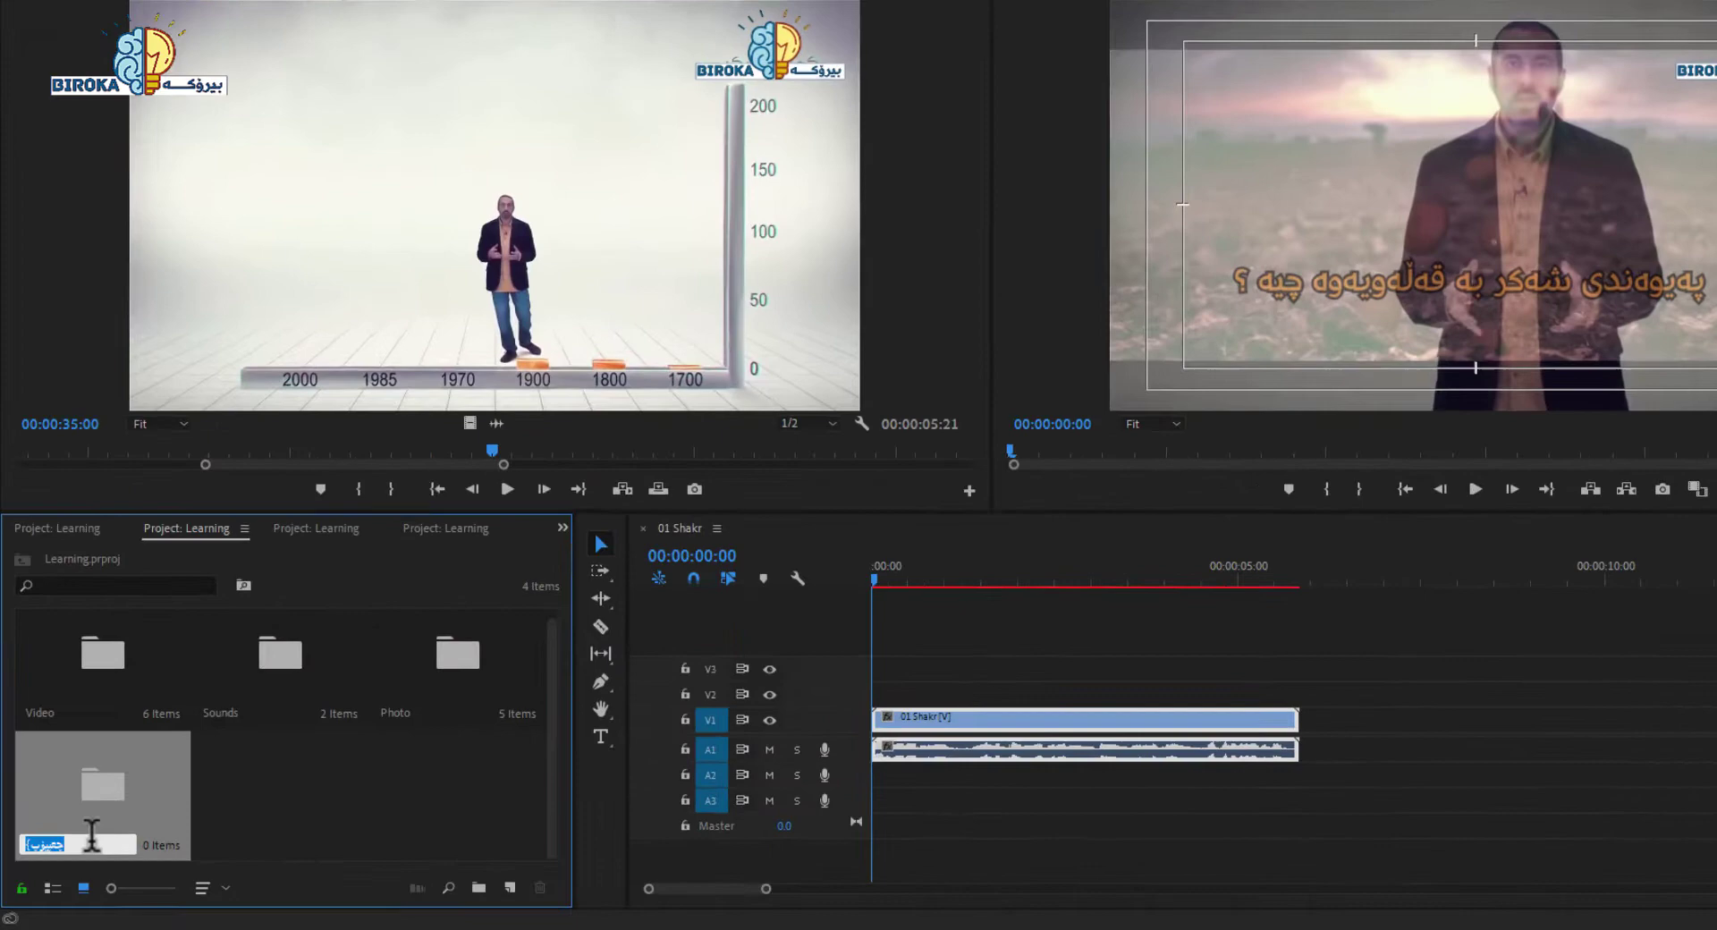
pyautogui.write('squ')
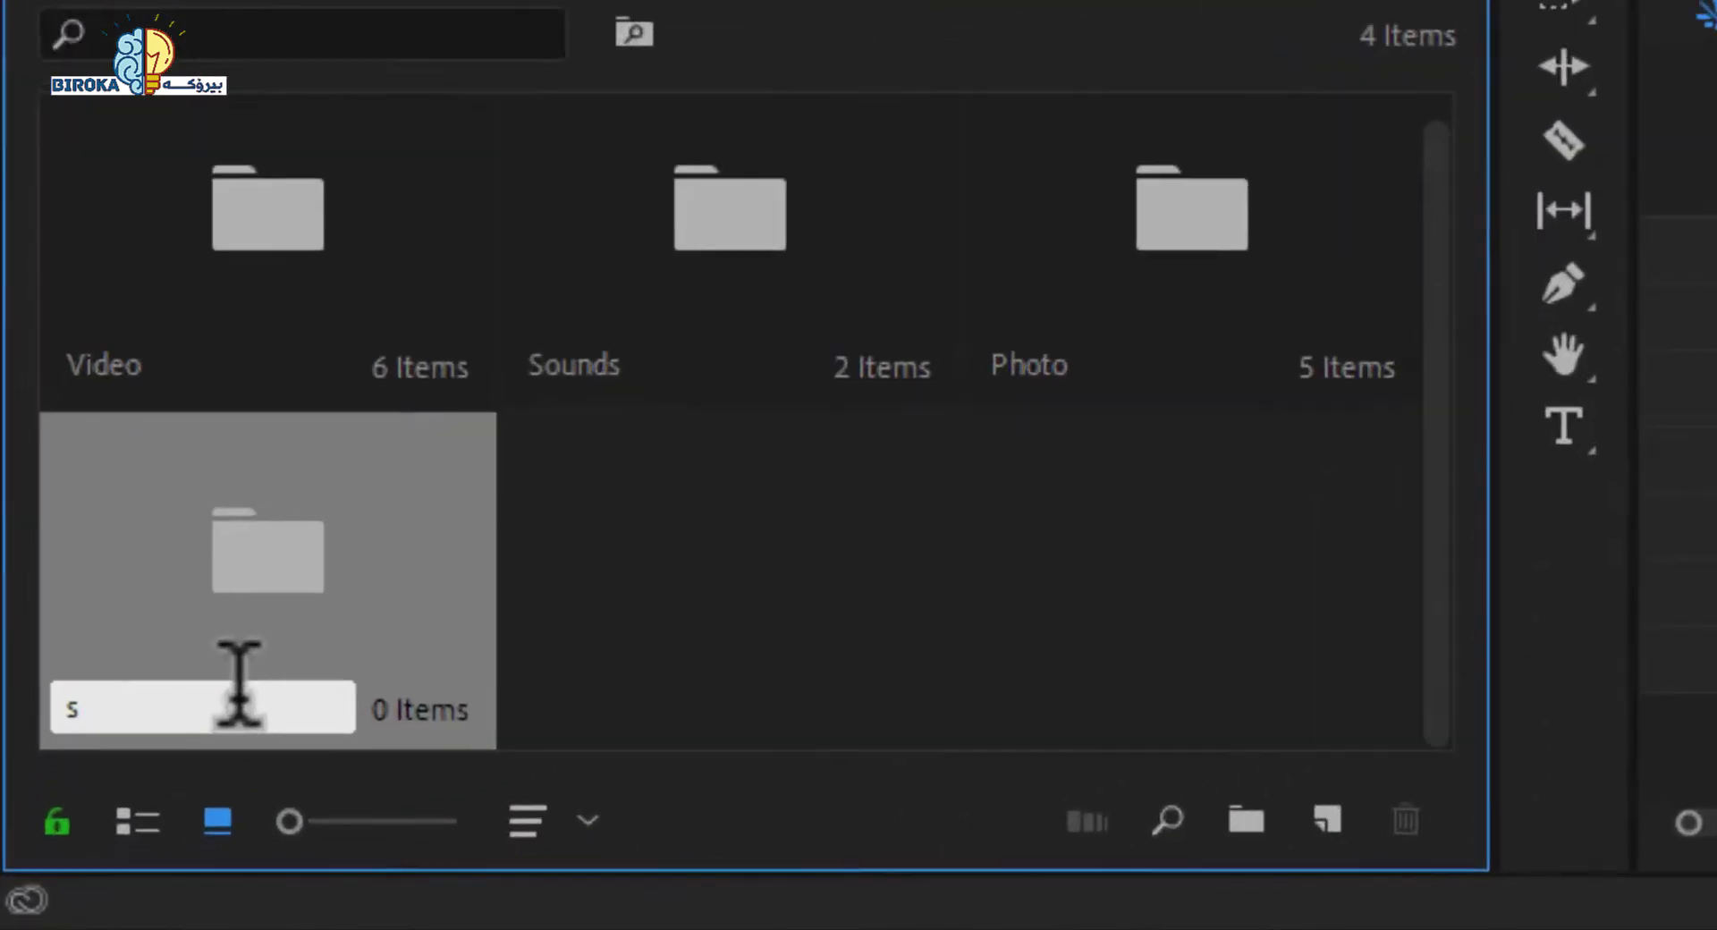
pyautogui.write('ence')
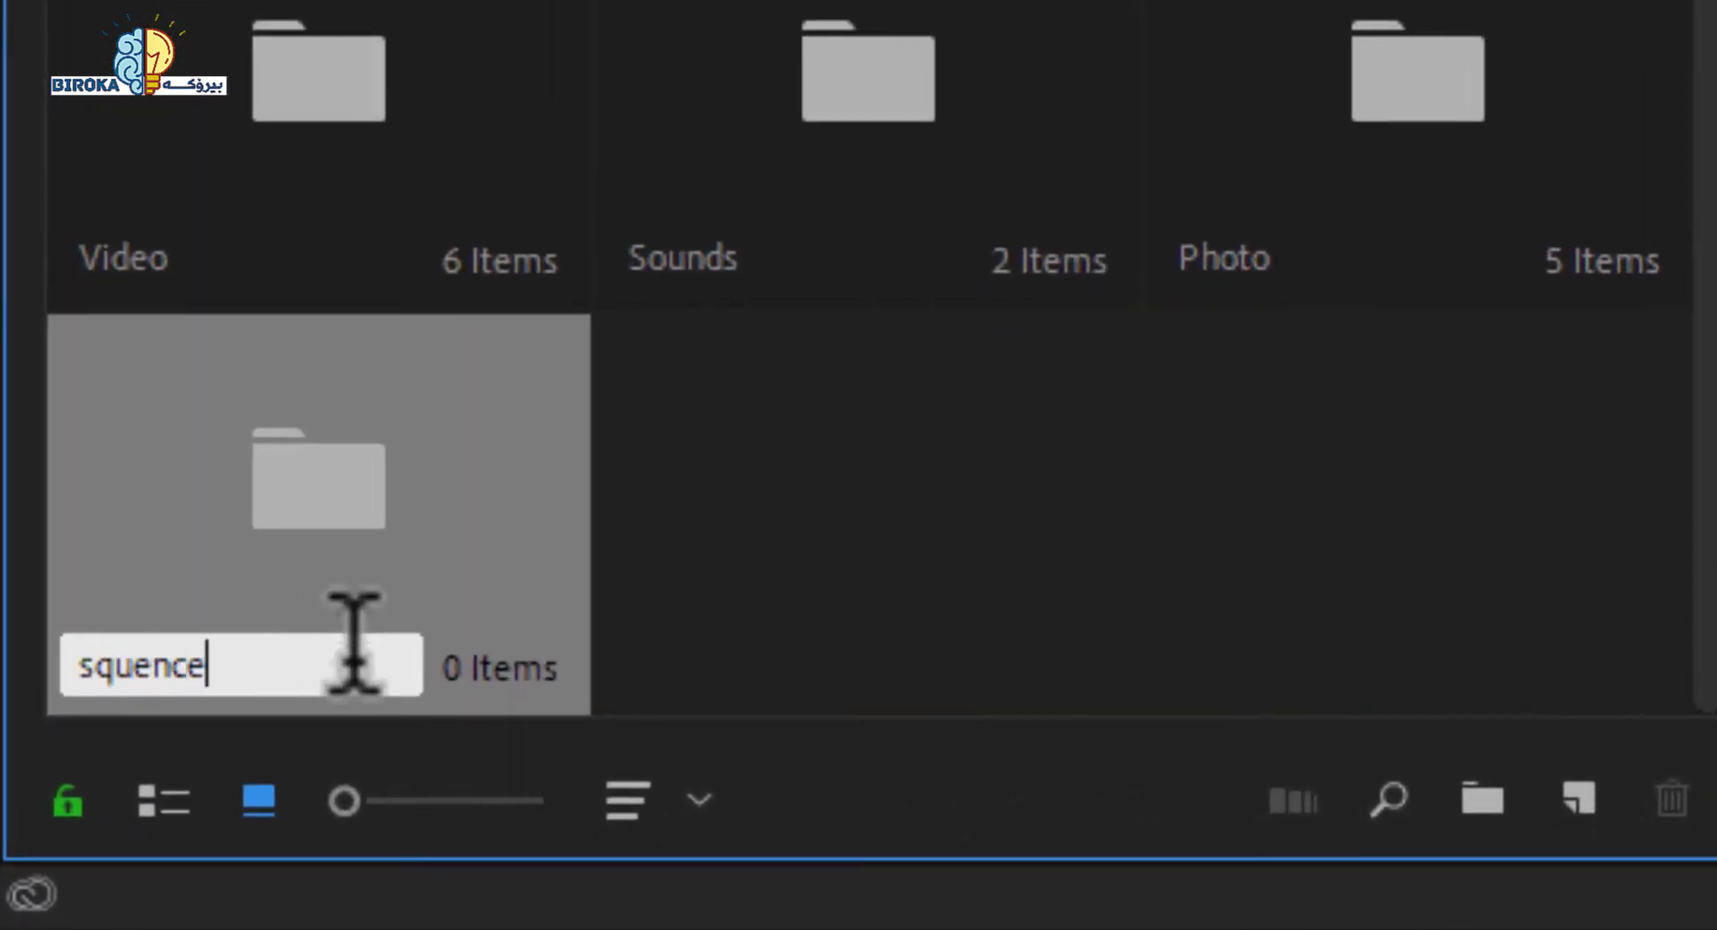
pyautogui.click(836, 565)
# Look inside the empty squence bin, return to the project root and open the Video bin.
pyautogui.doubleClick(277, 513)
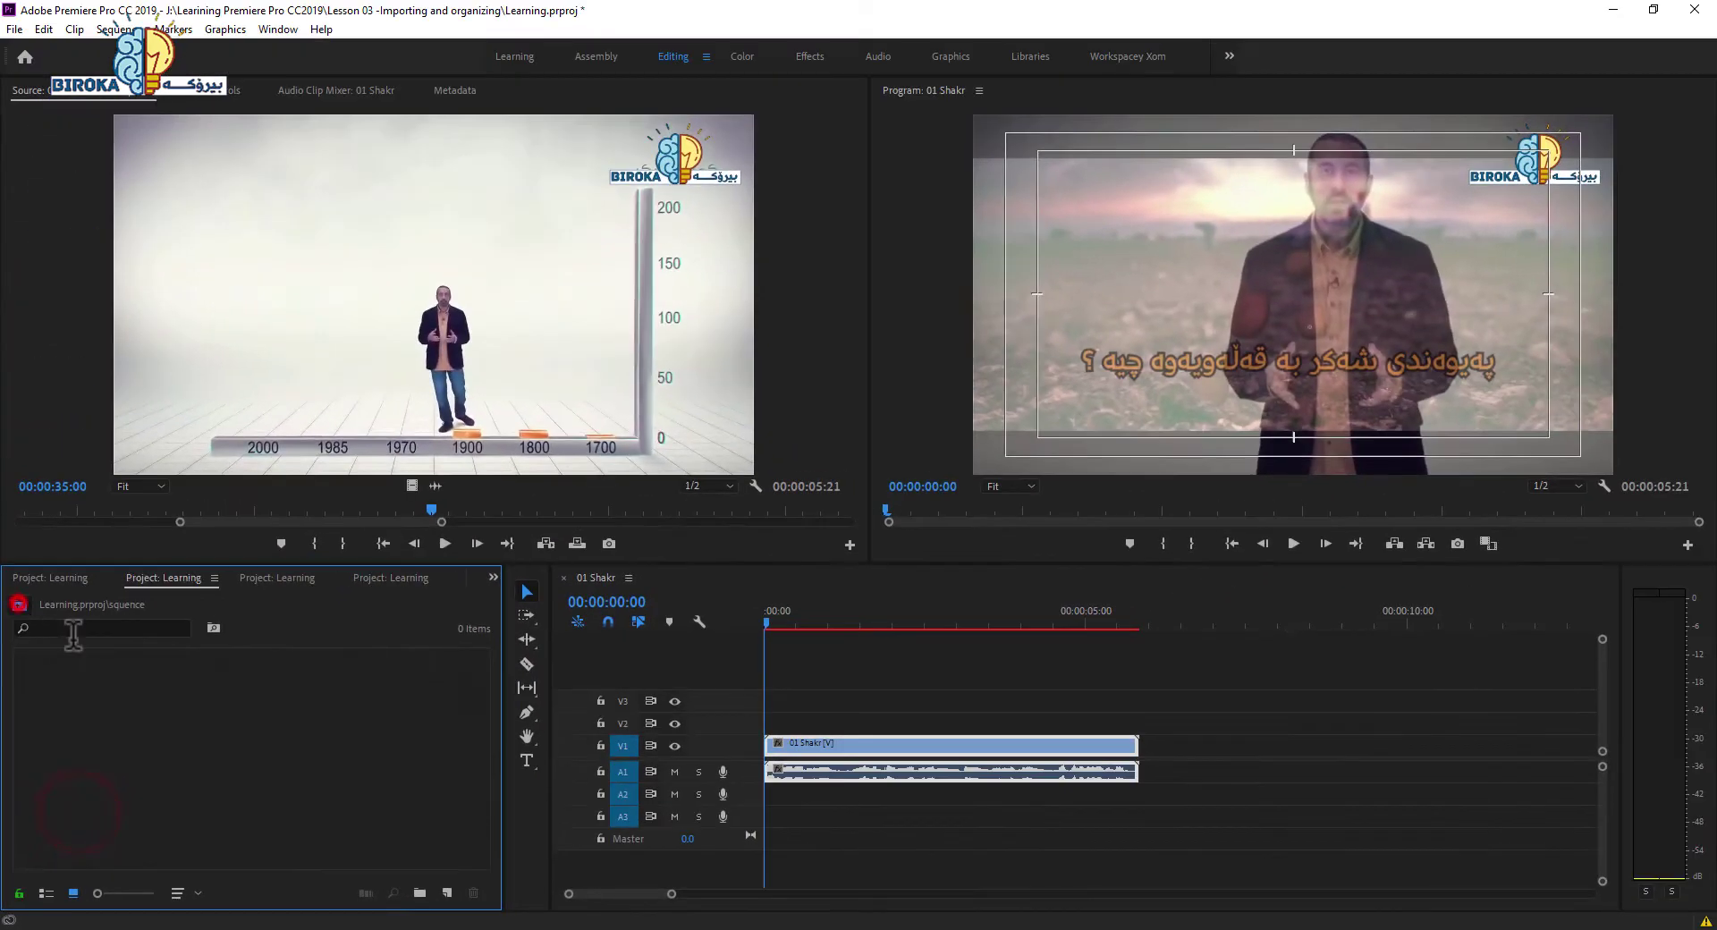
pyautogui.click(50, 492)
pyautogui.doubleClick(168, 464)
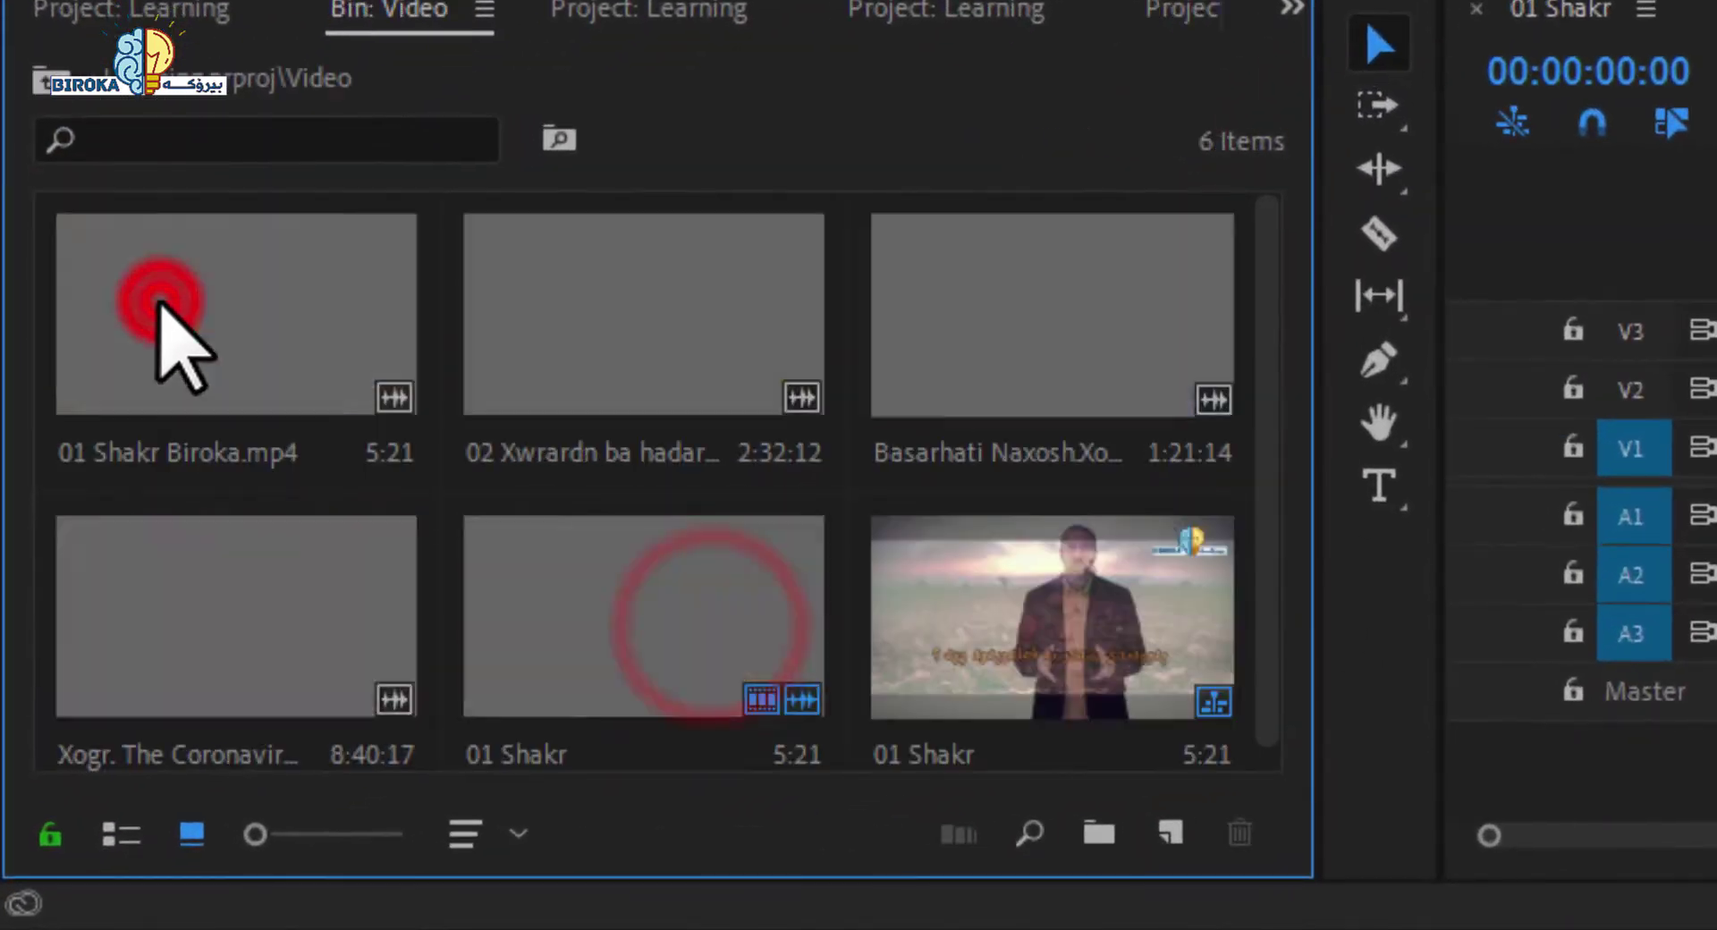
# Move the 01 Shakr sequence out of the Video bin and into the squence bin.
pyautogui.click(1058, 579)
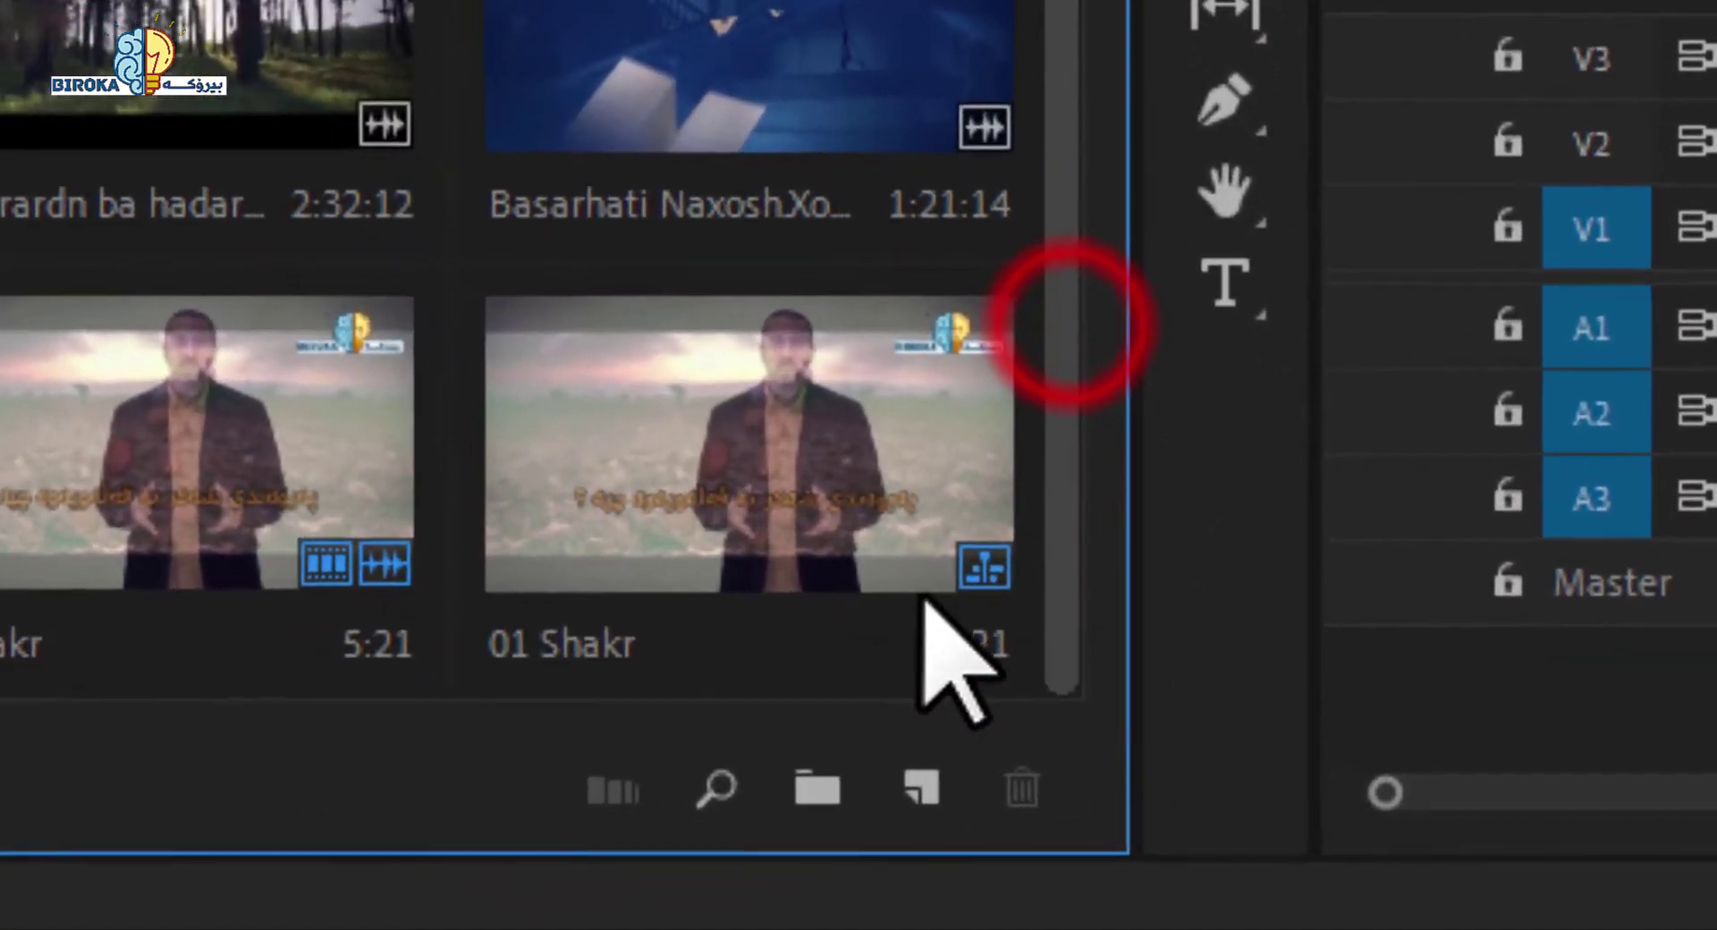
pyautogui.click(711, 487)
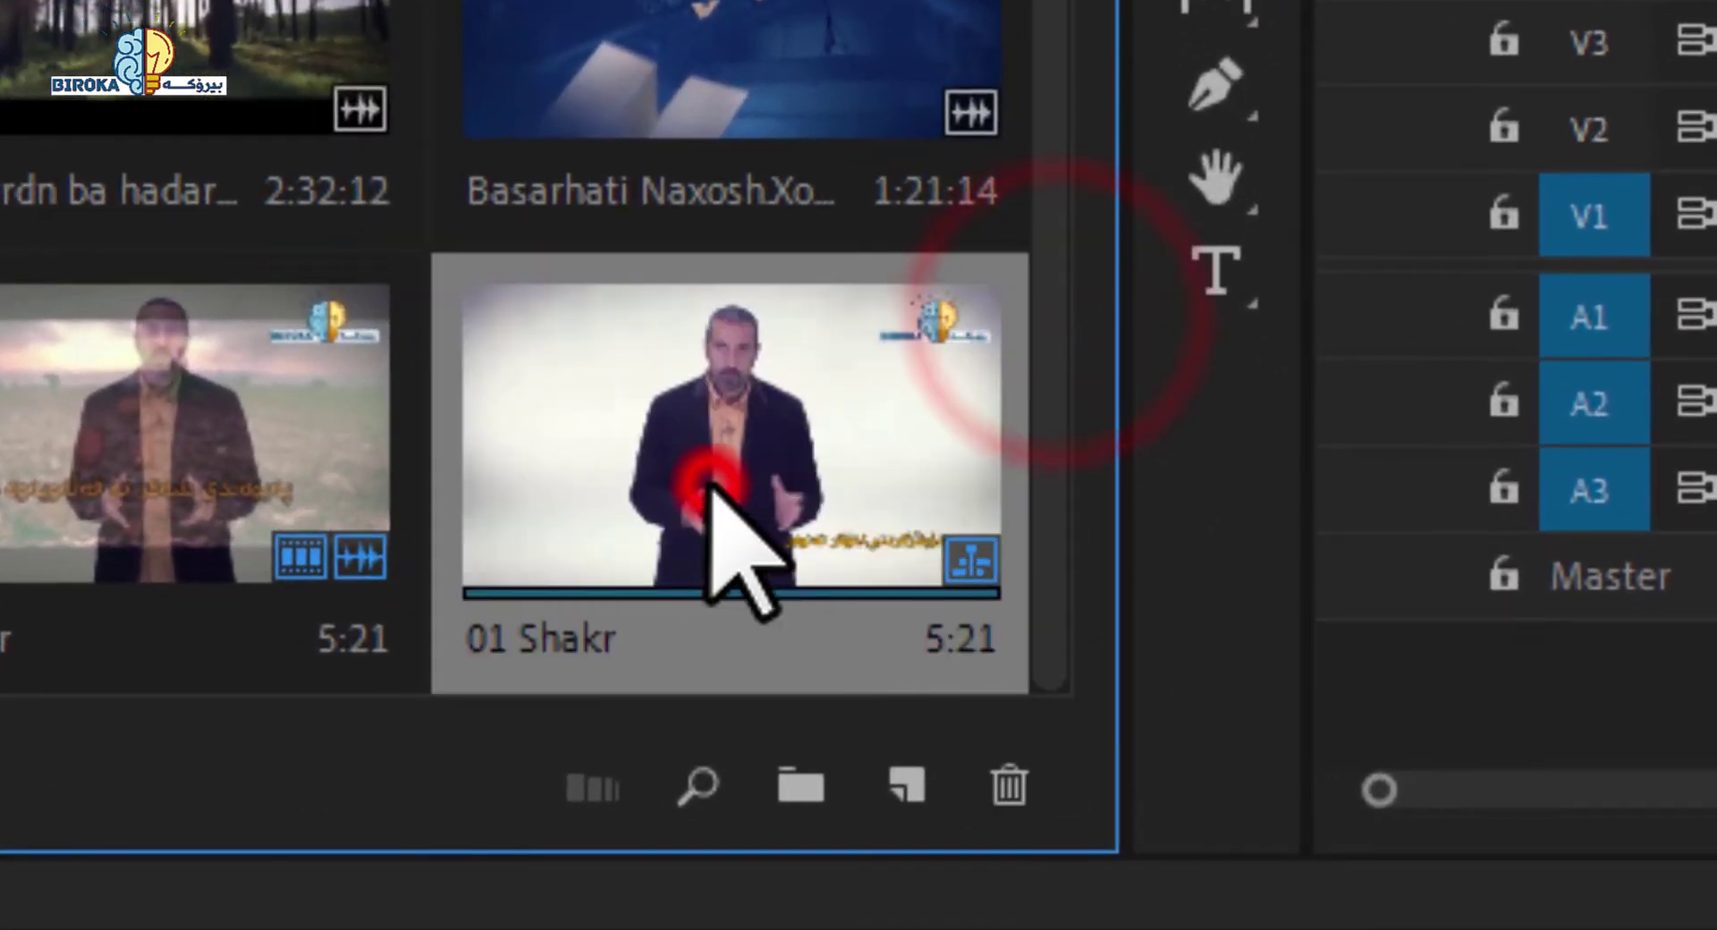
pyautogui.hotkey('ctrl', 'x')
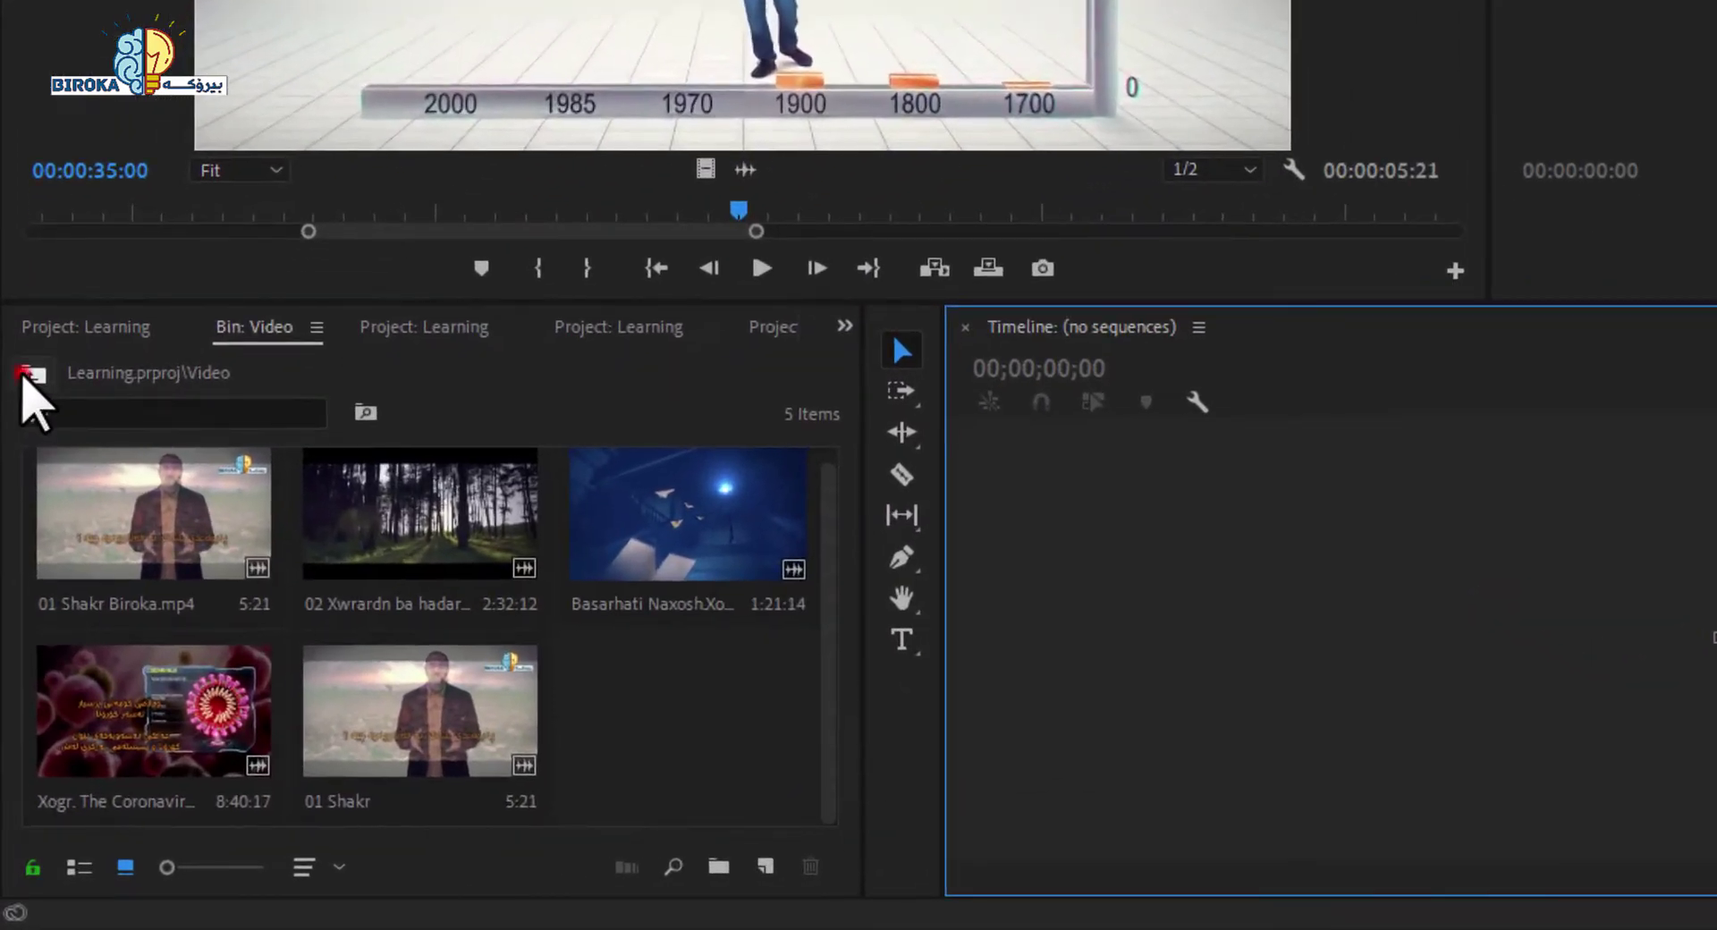
pyautogui.click(33, 374)
pyautogui.doubleClick(182, 721)
pyautogui.hotkey('ctrl', 'v')
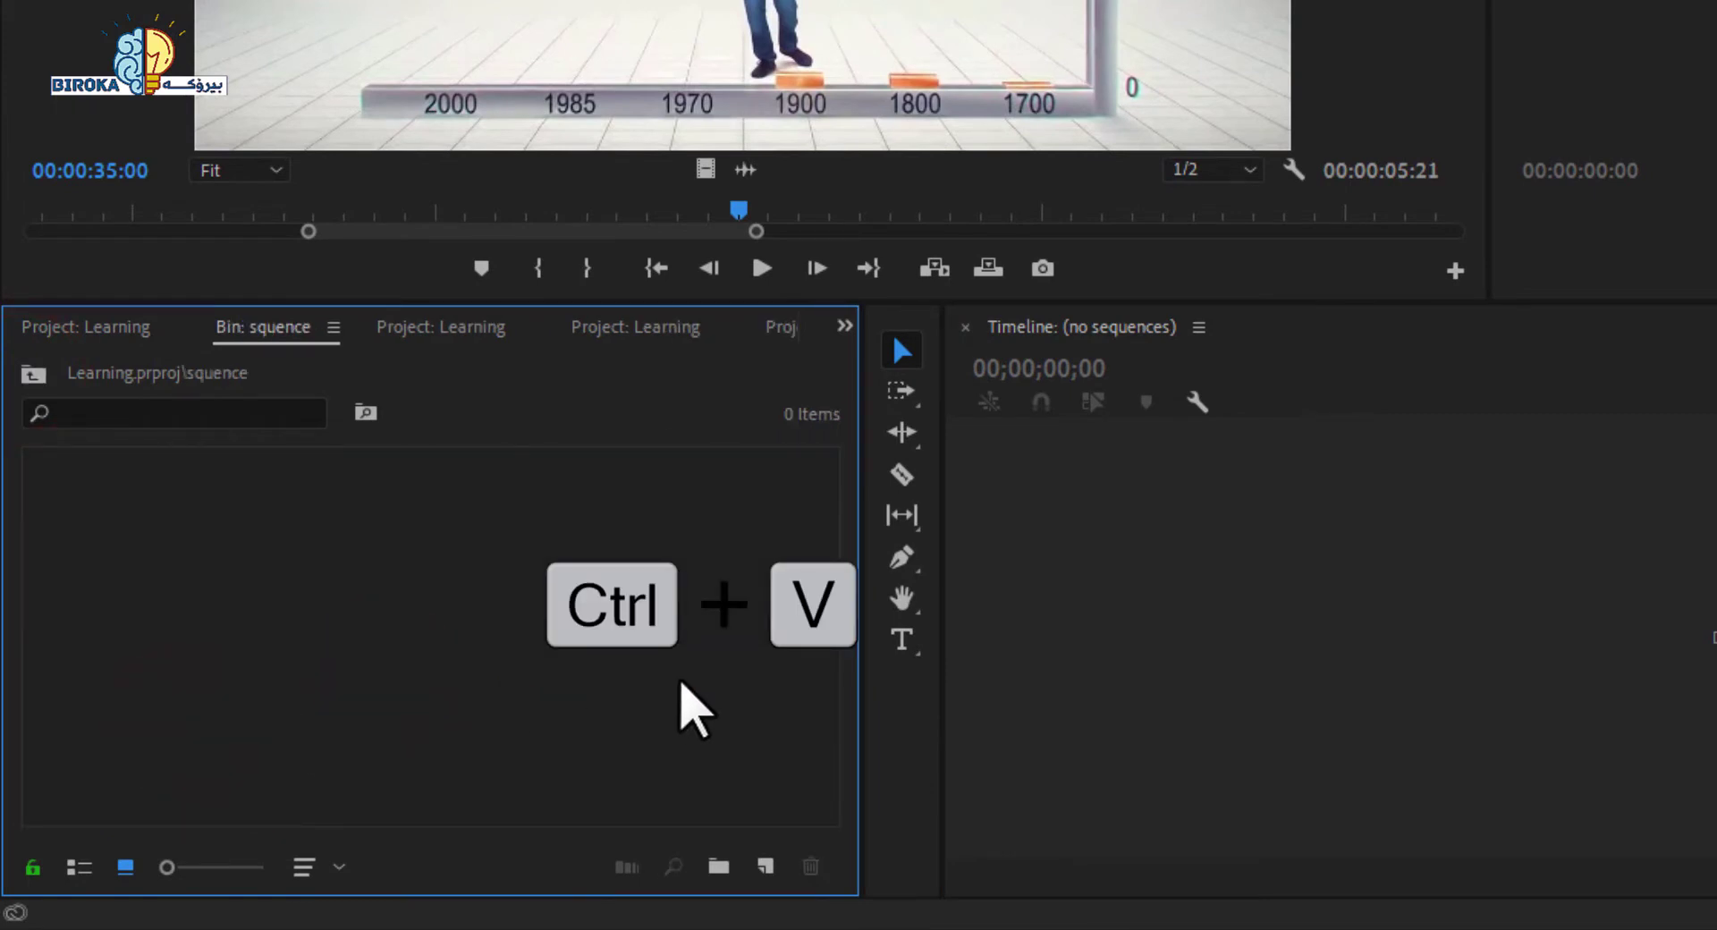
pyautogui.click(407, 651)
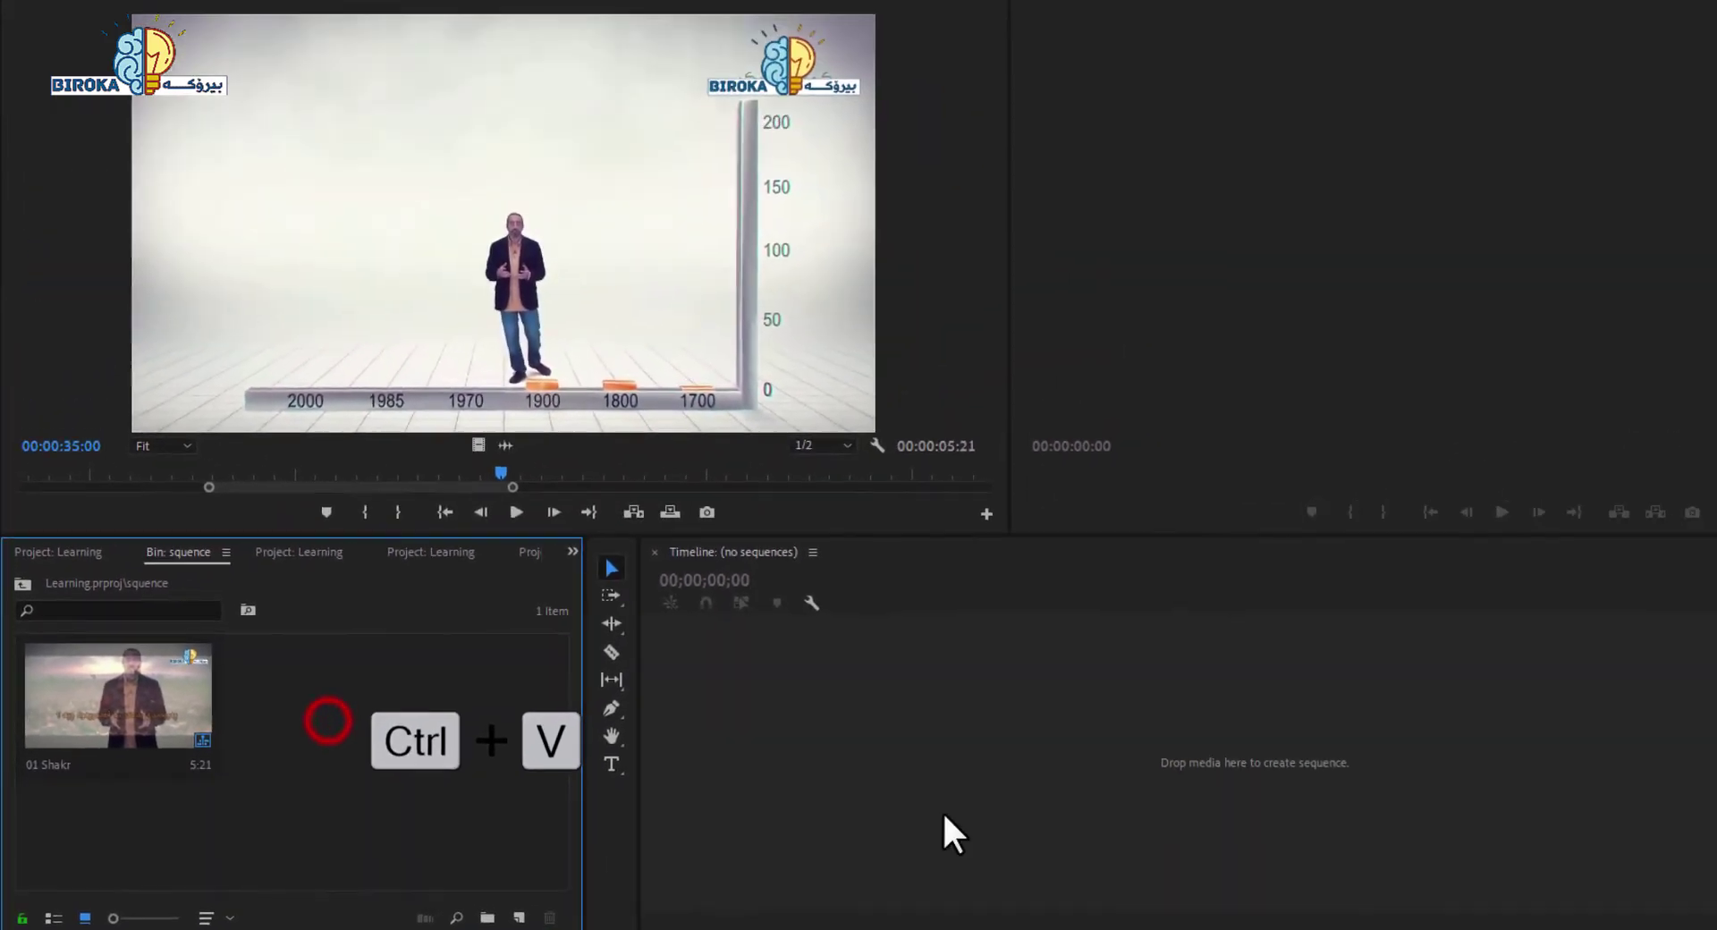
# Open the sequence in the squence bin on the timeline and rename it as 01 Fasl.
pyautogui.doubleClick(115, 709)
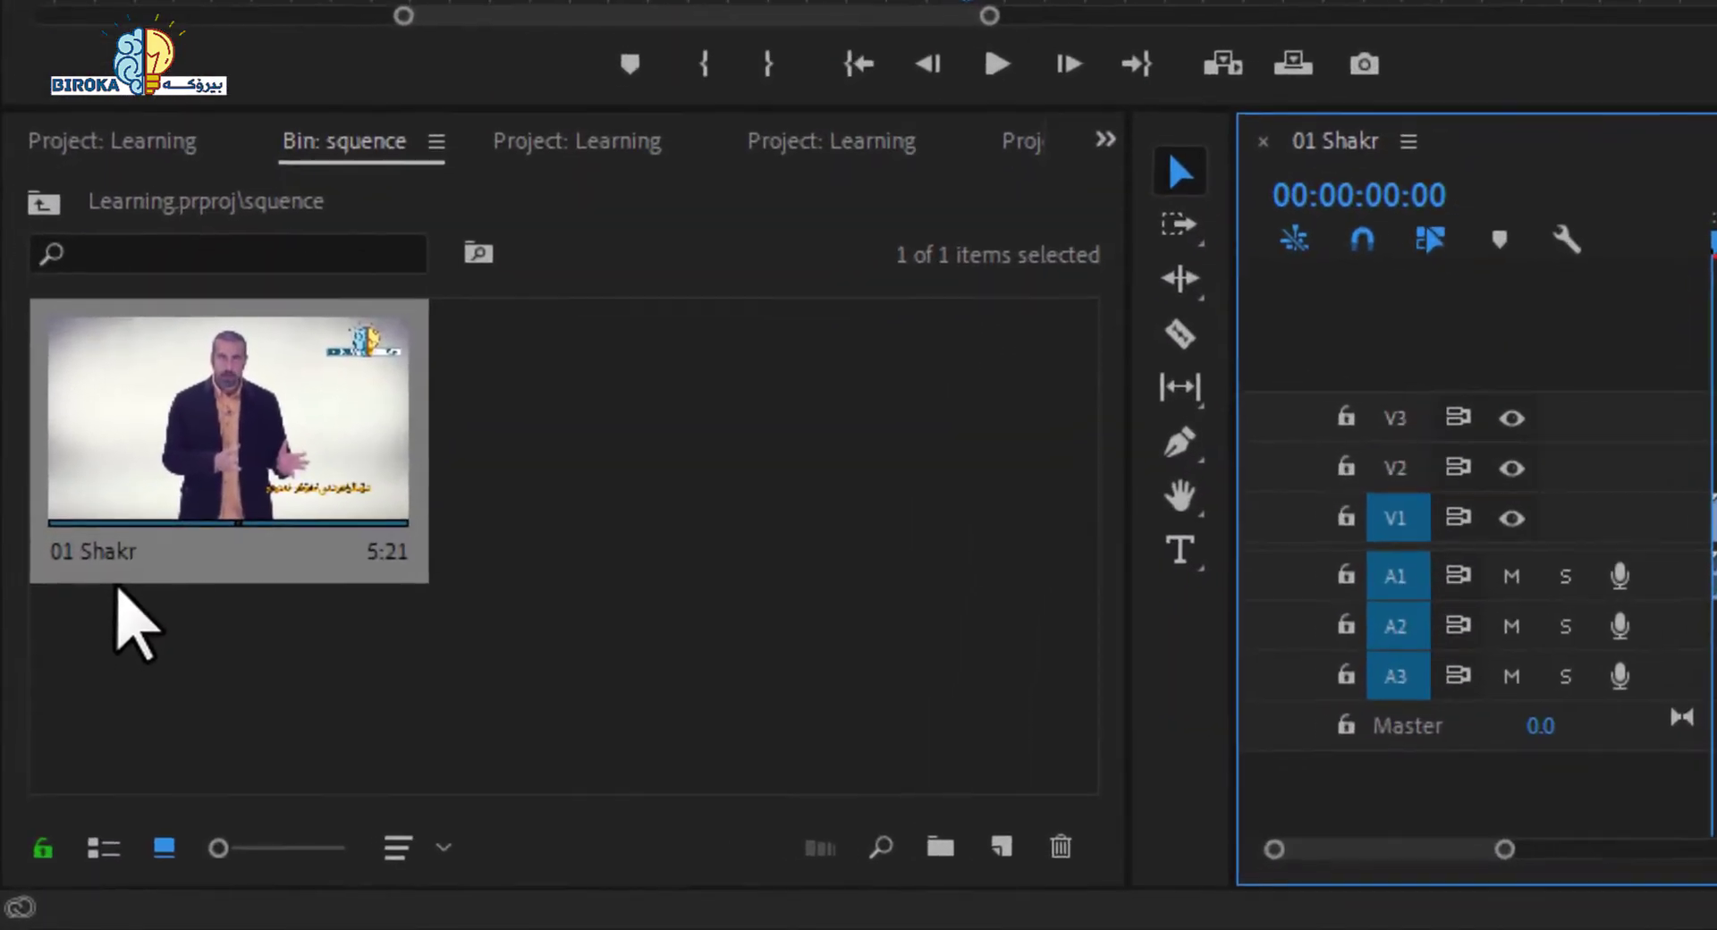
pyautogui.click(52, 762)
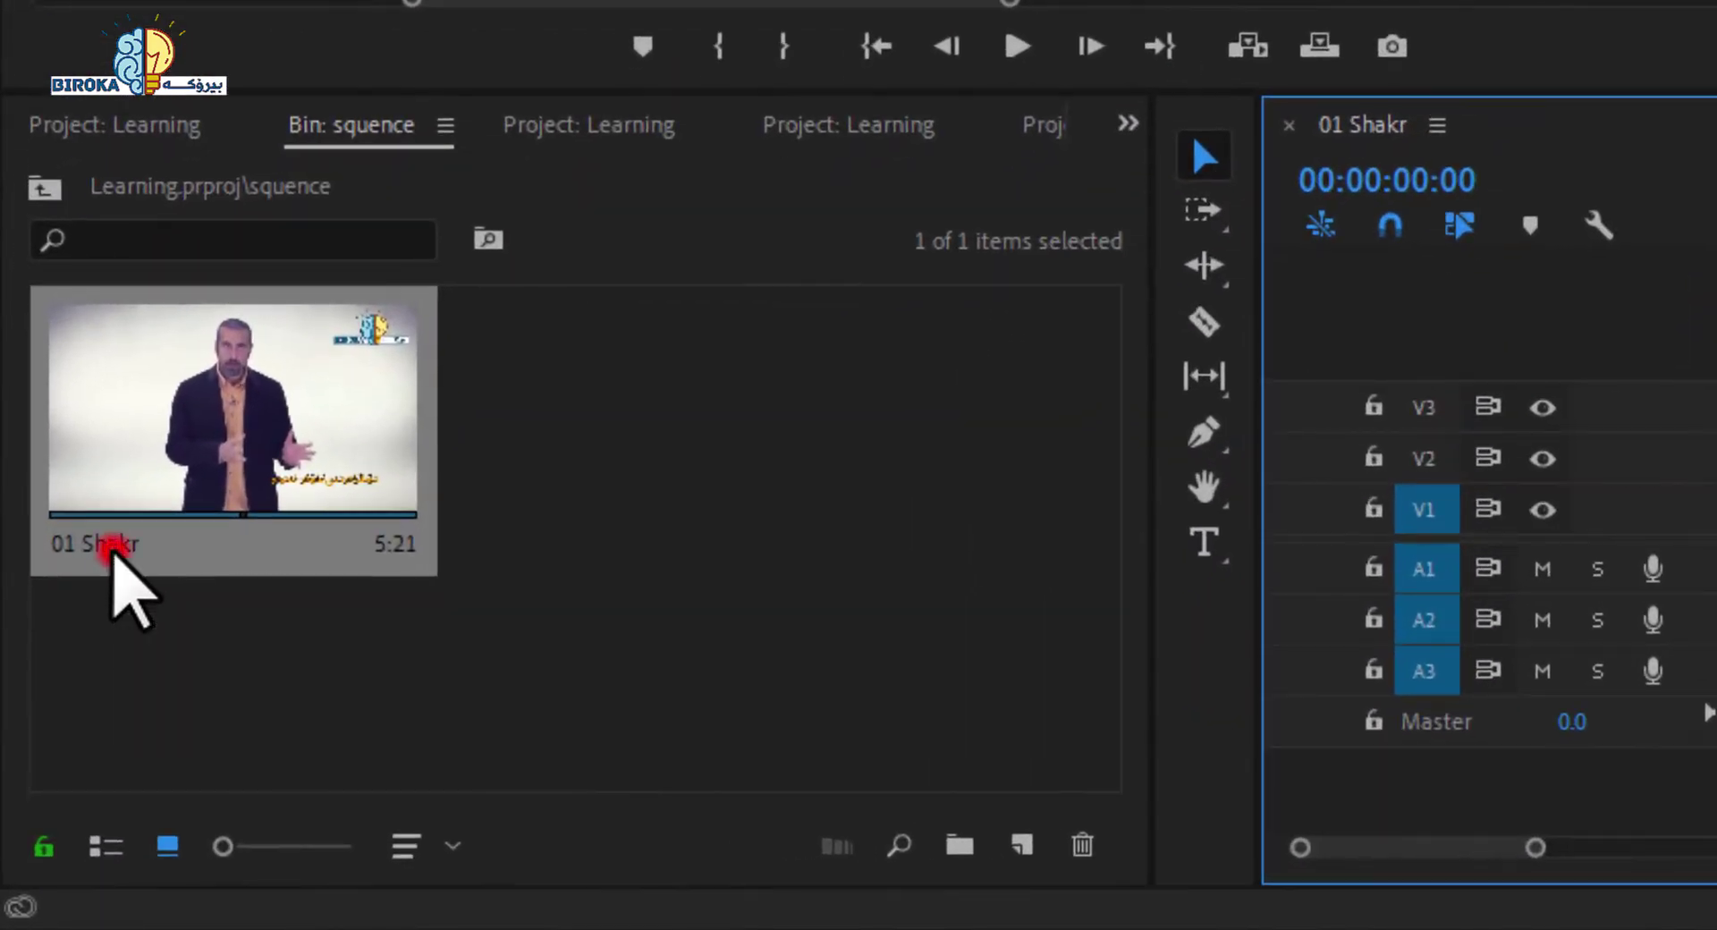
pyautogui.click(165, 546)
pyautogui.moveTo(180, 539); pyautogui.dragTo(95, 568)
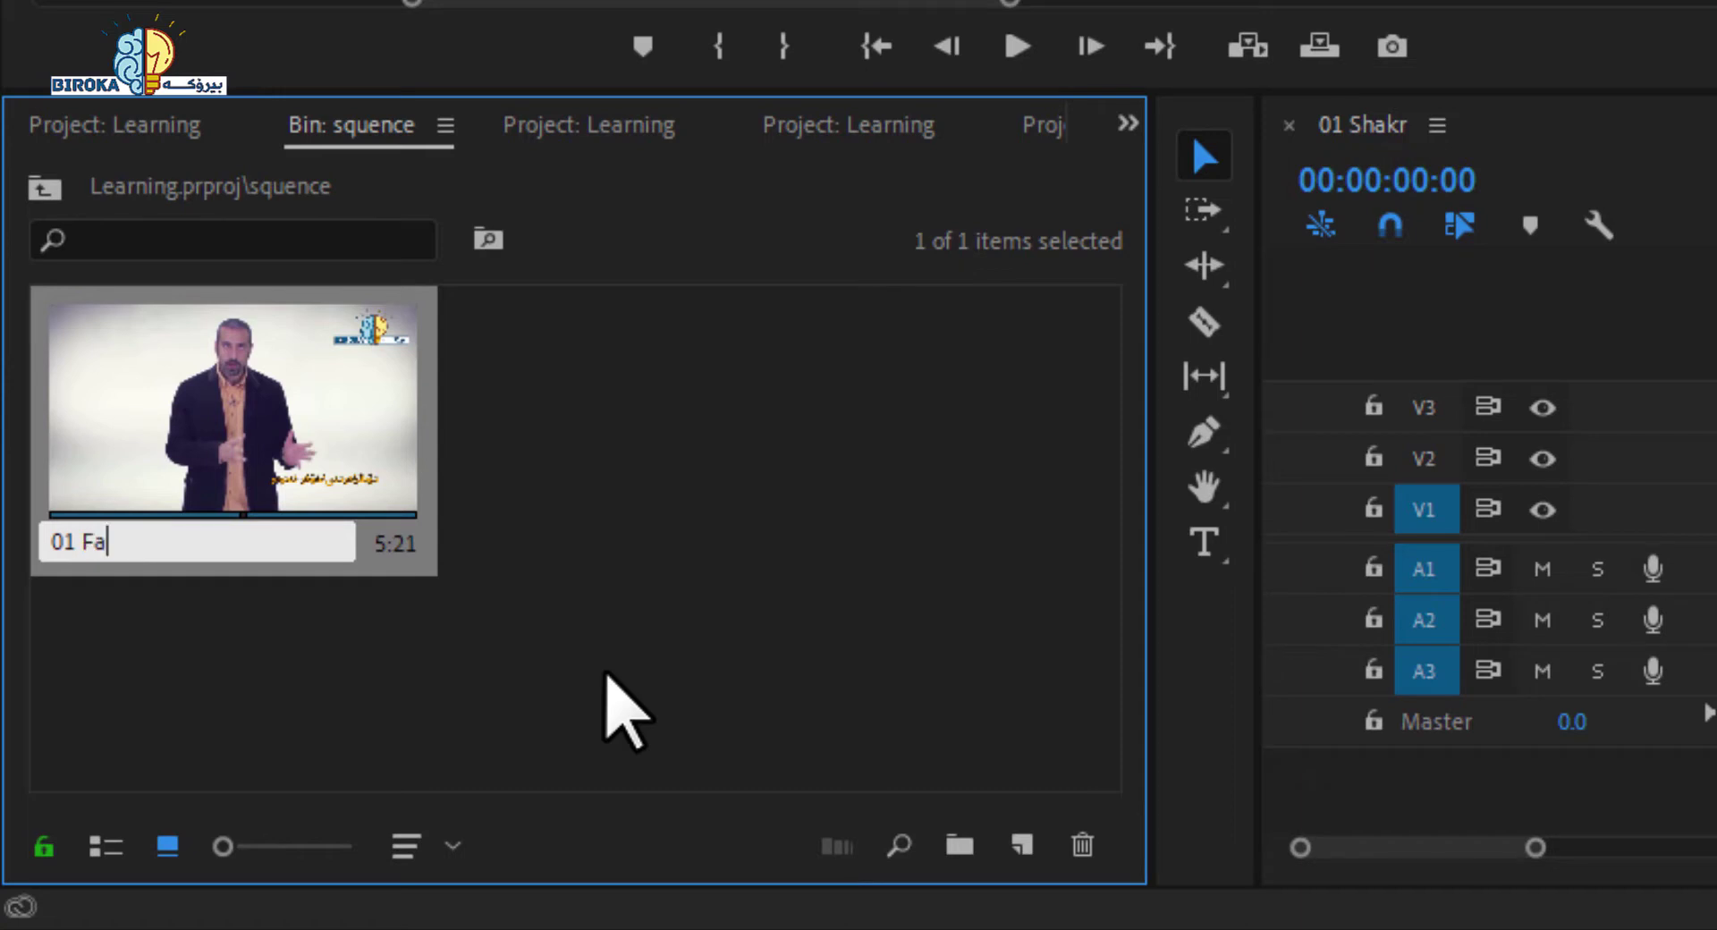
pyautogui.click(606, 578)
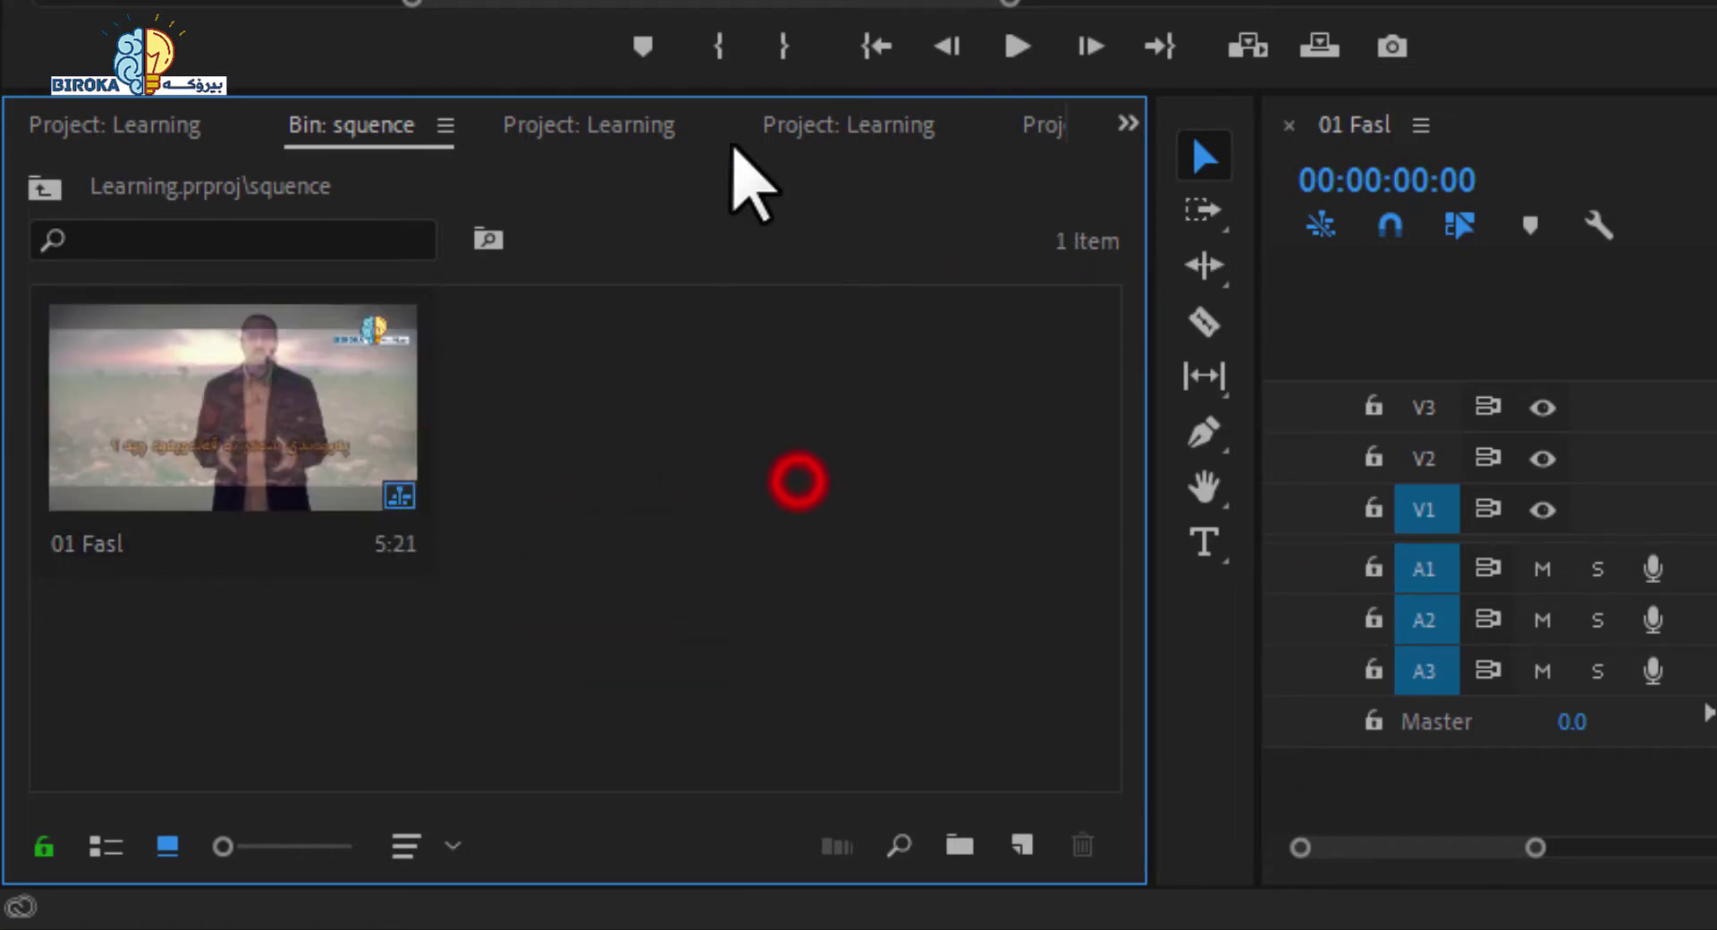
# Go up to the project root and look over the Video, Sounds, Photo and squence bins.
pyautogui.click(43, 190)
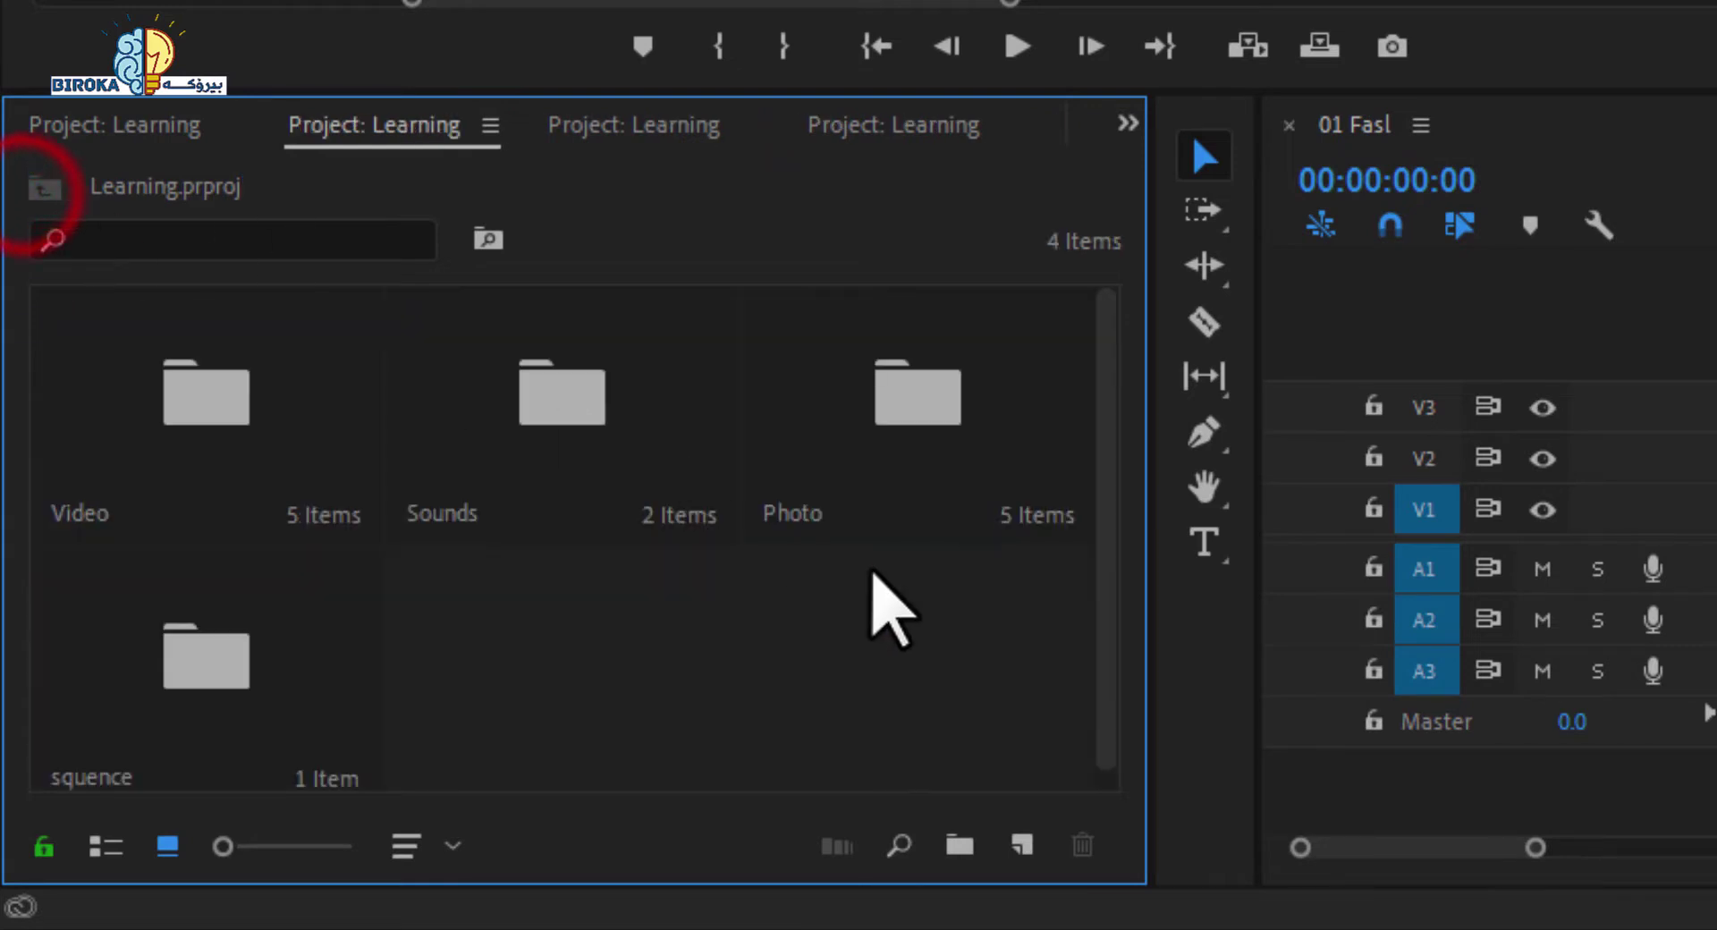
pyautogui.click(143, 691)
pyautogui.click(125, 425)
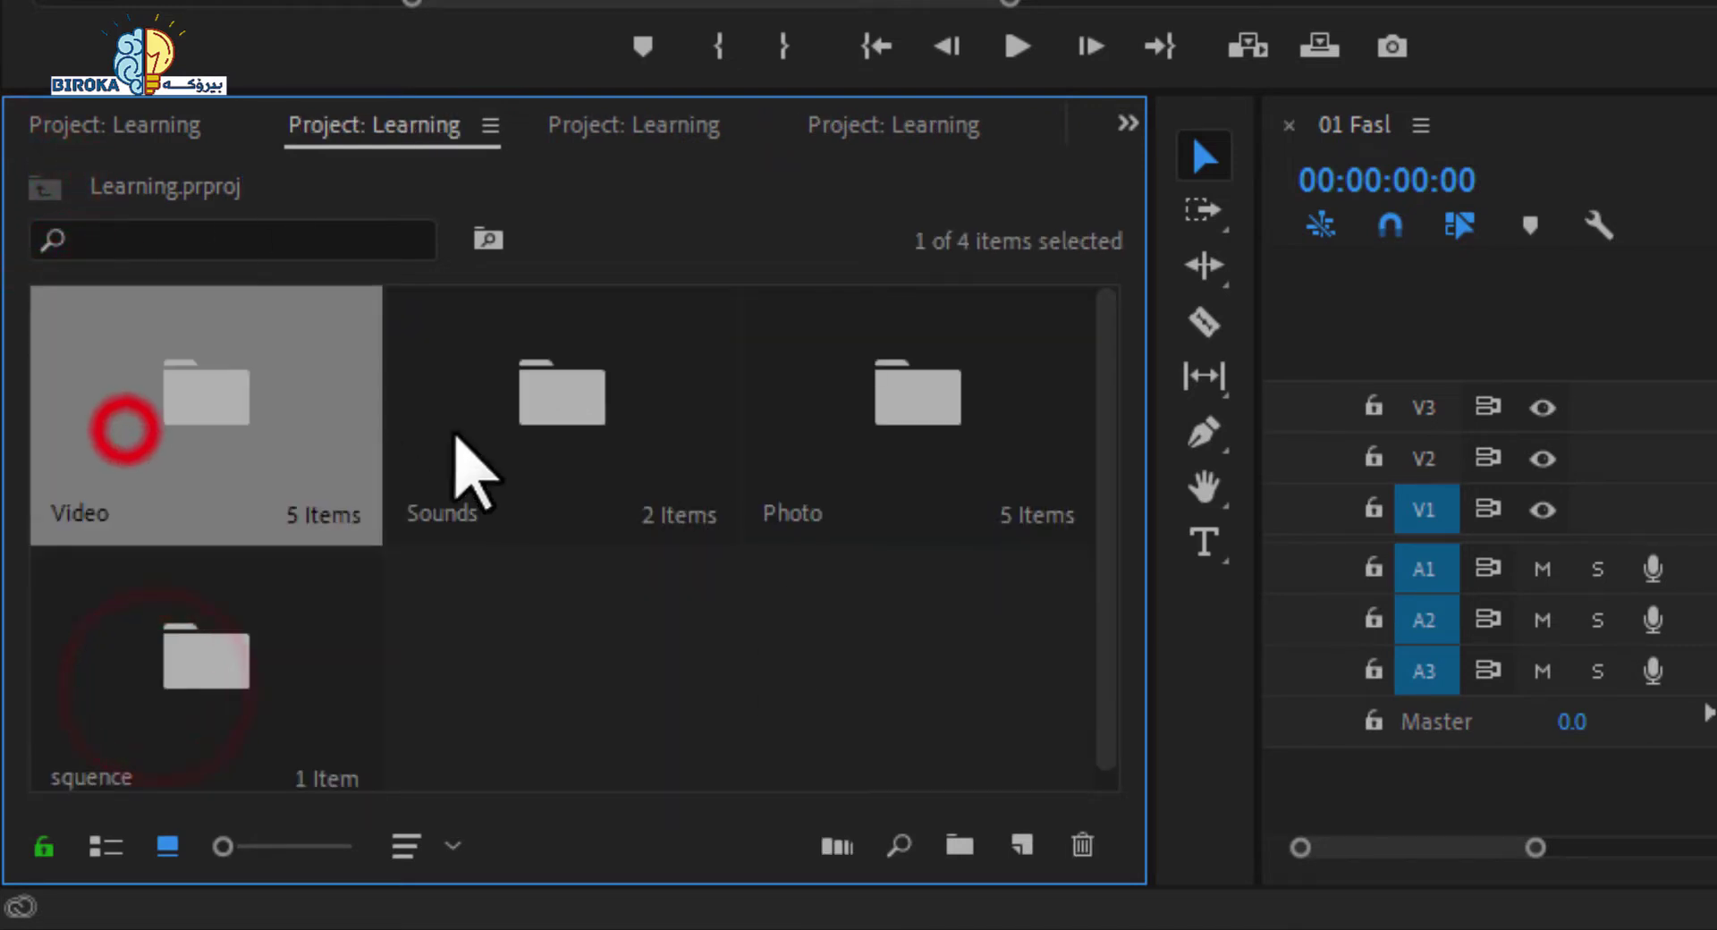
pyautogui.click(550, 420)
pyautogui.click(921, 425)
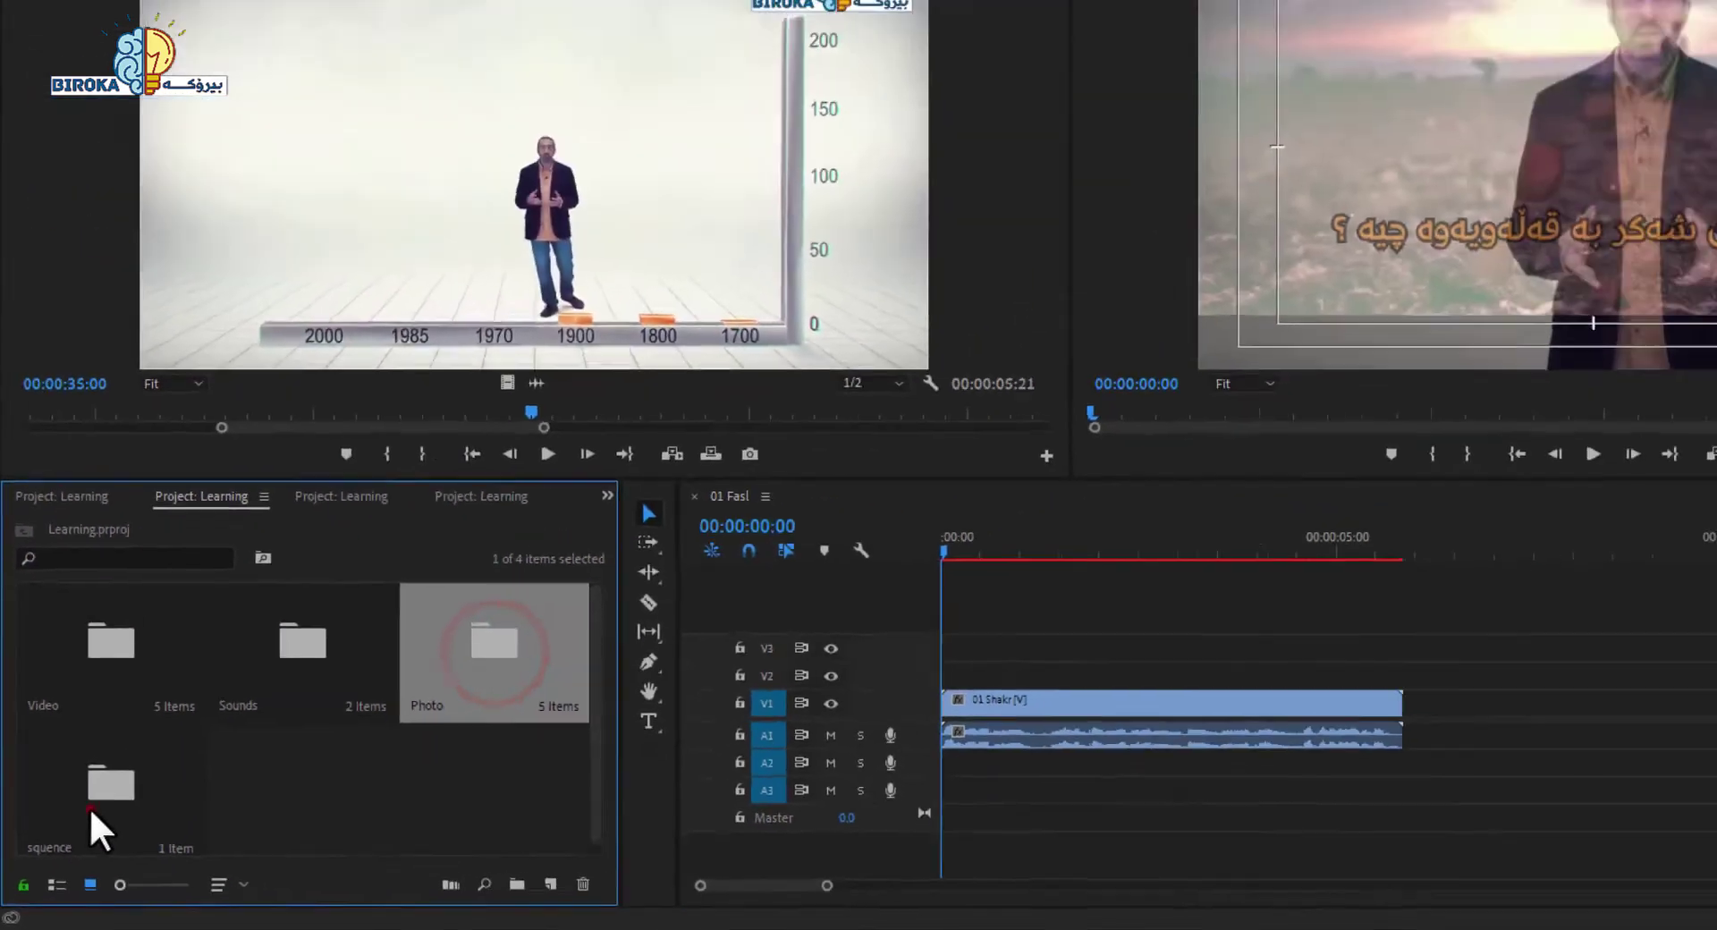
pyautogui.click(169, 704)
pyautogui.click(86, 707)
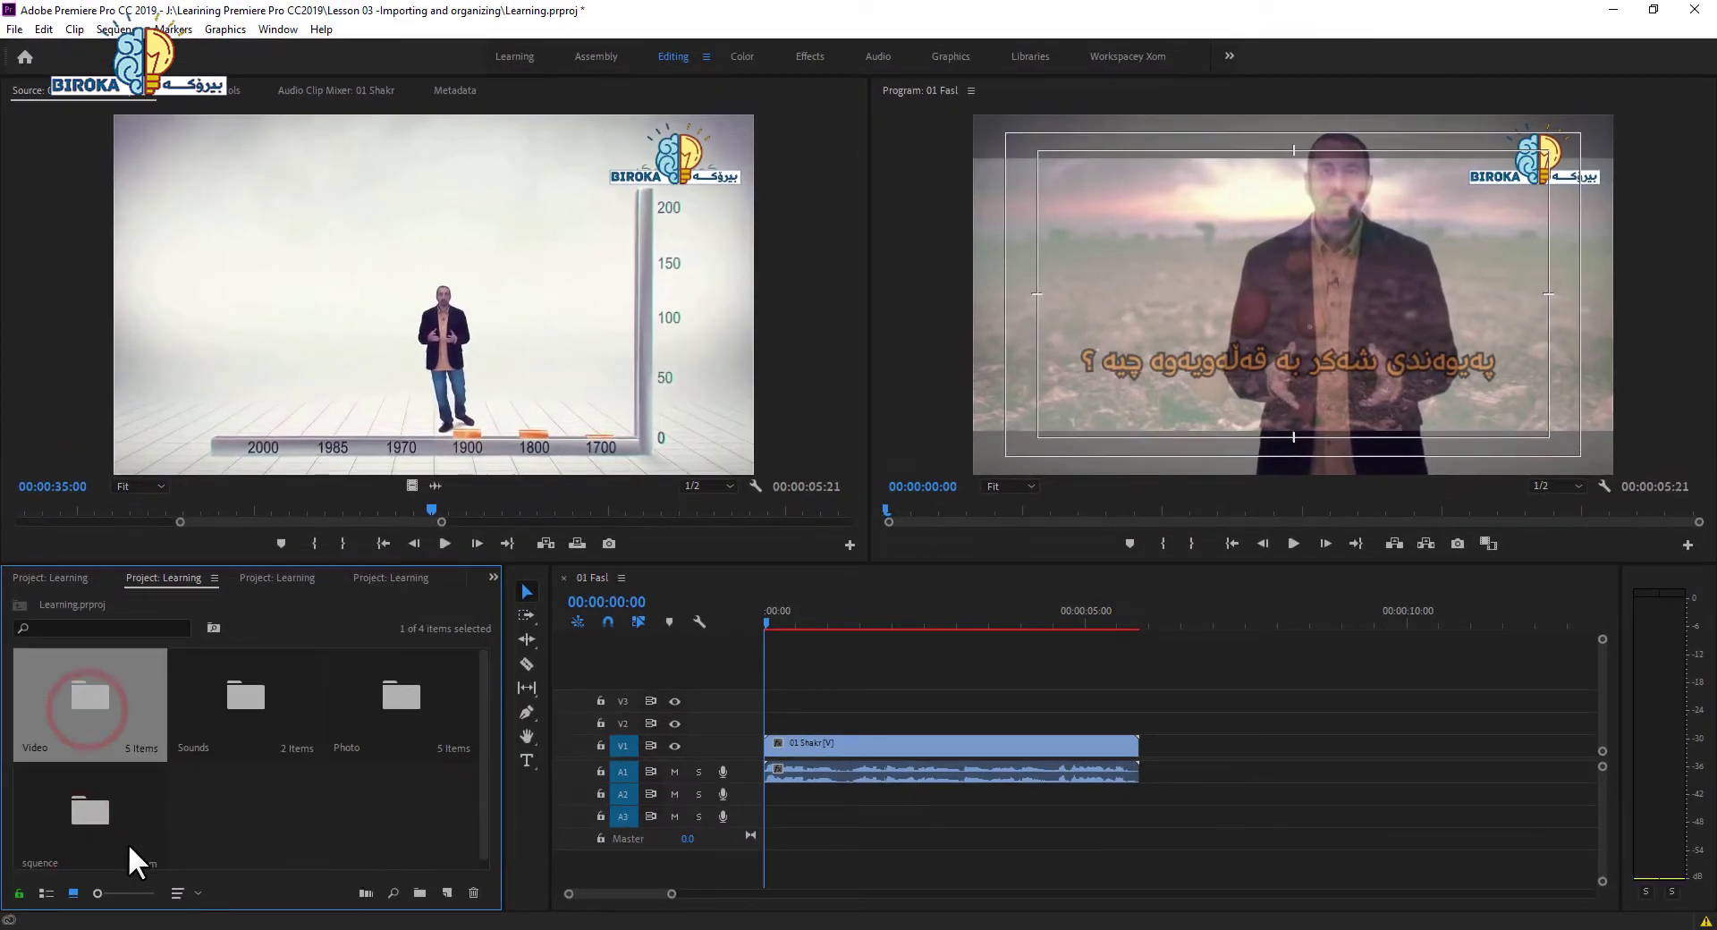
# Check the contents of the squence bin twice, returning to the project root each time.
pyautogui.doubleClick(79, 823)
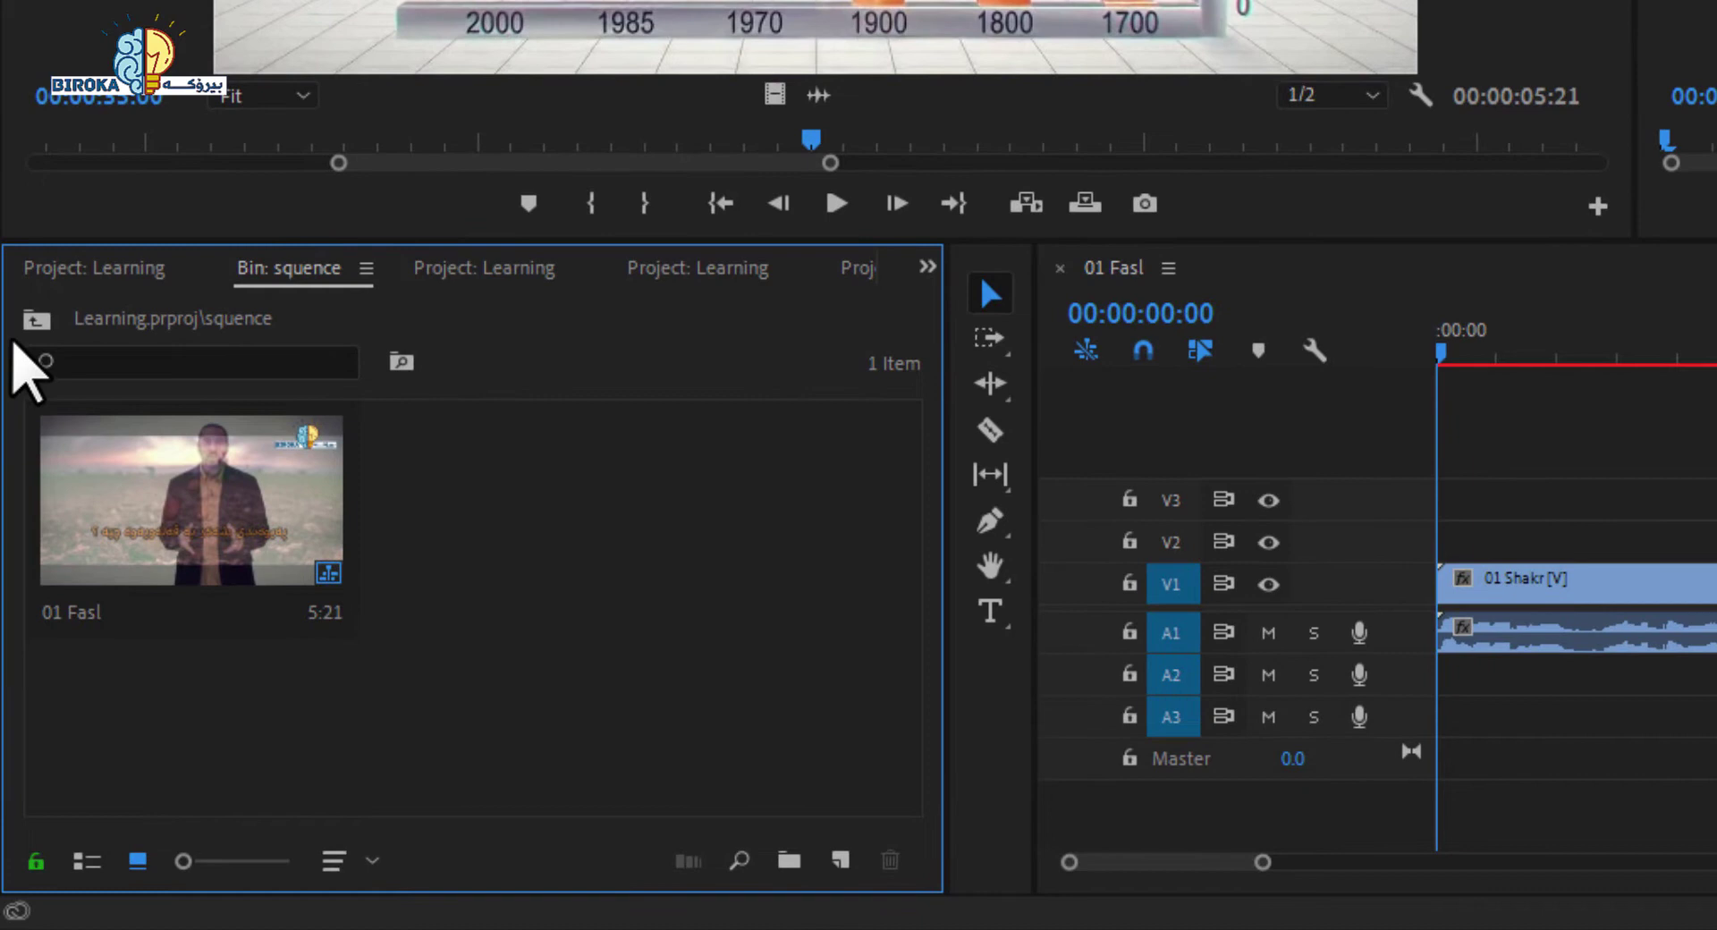
pyautogui.click(36, 319)
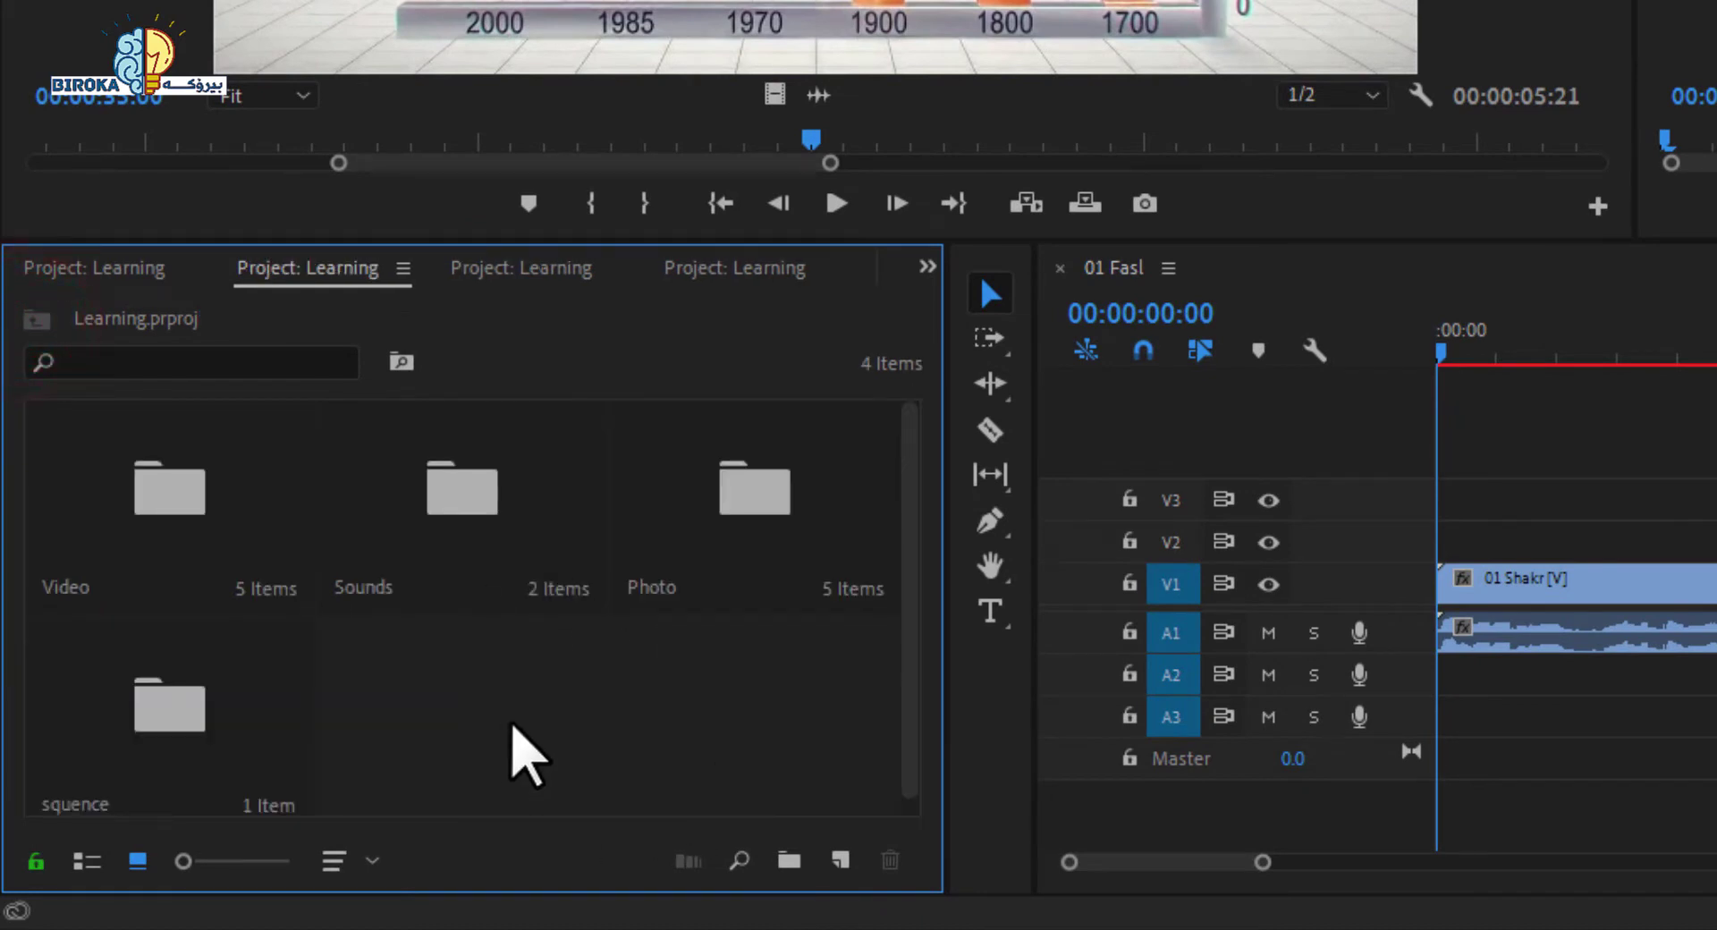
pyautogui.doubleClick(215, 748)
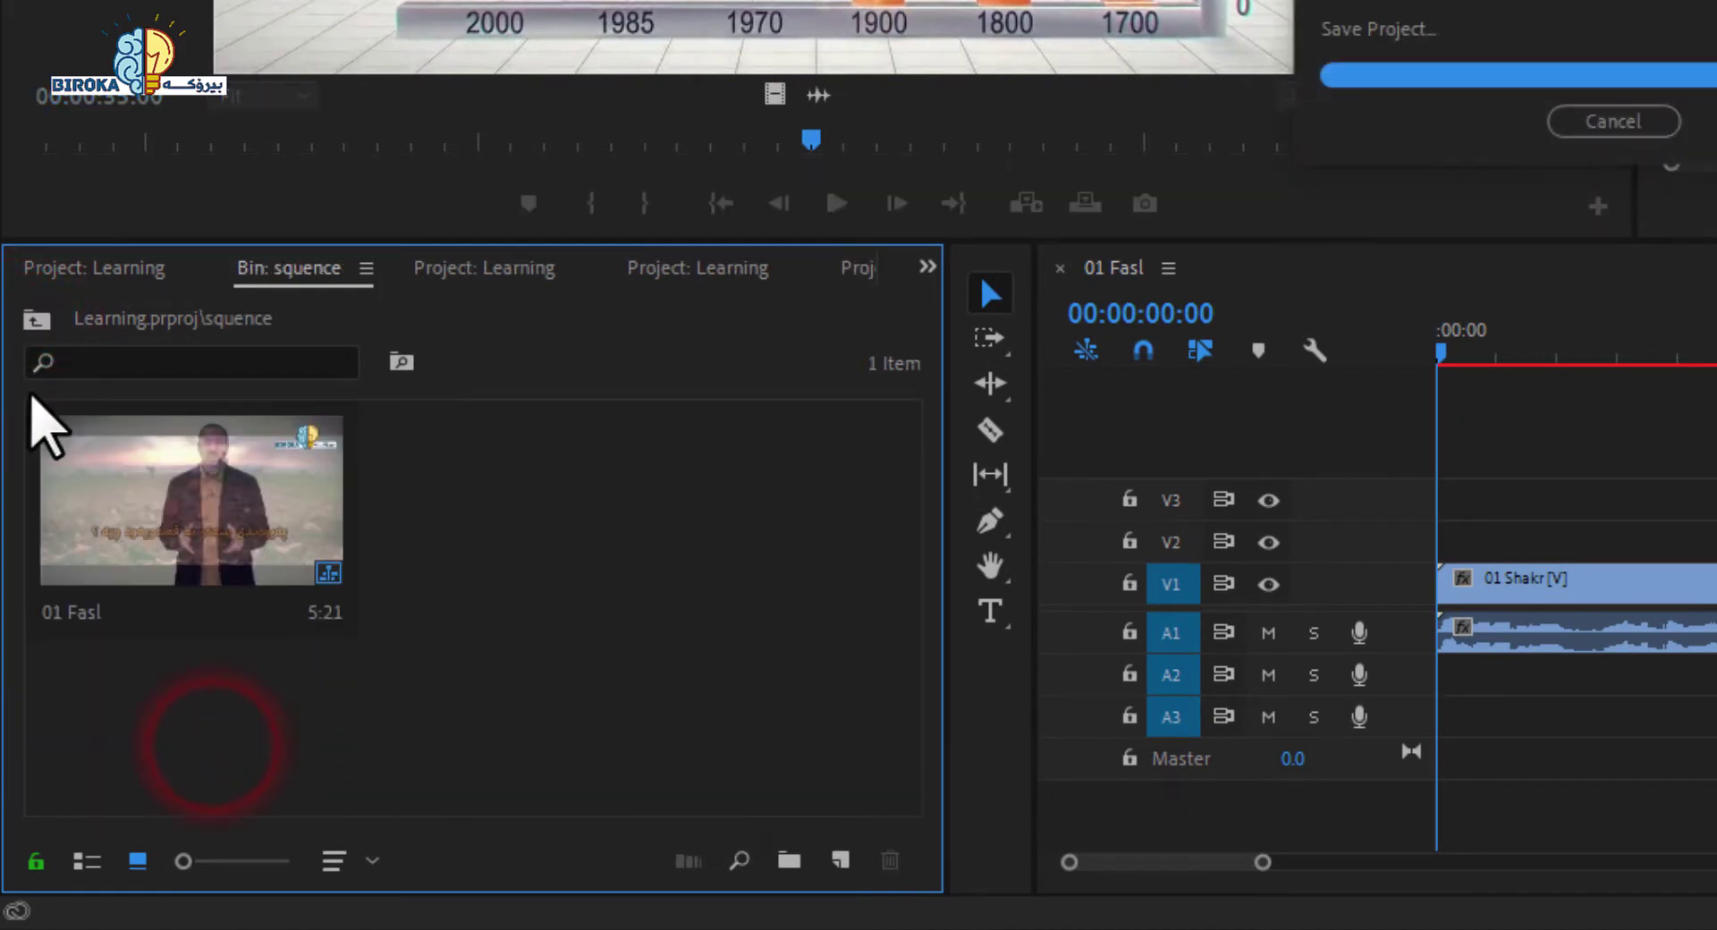
pyautogui.click(37, 322)
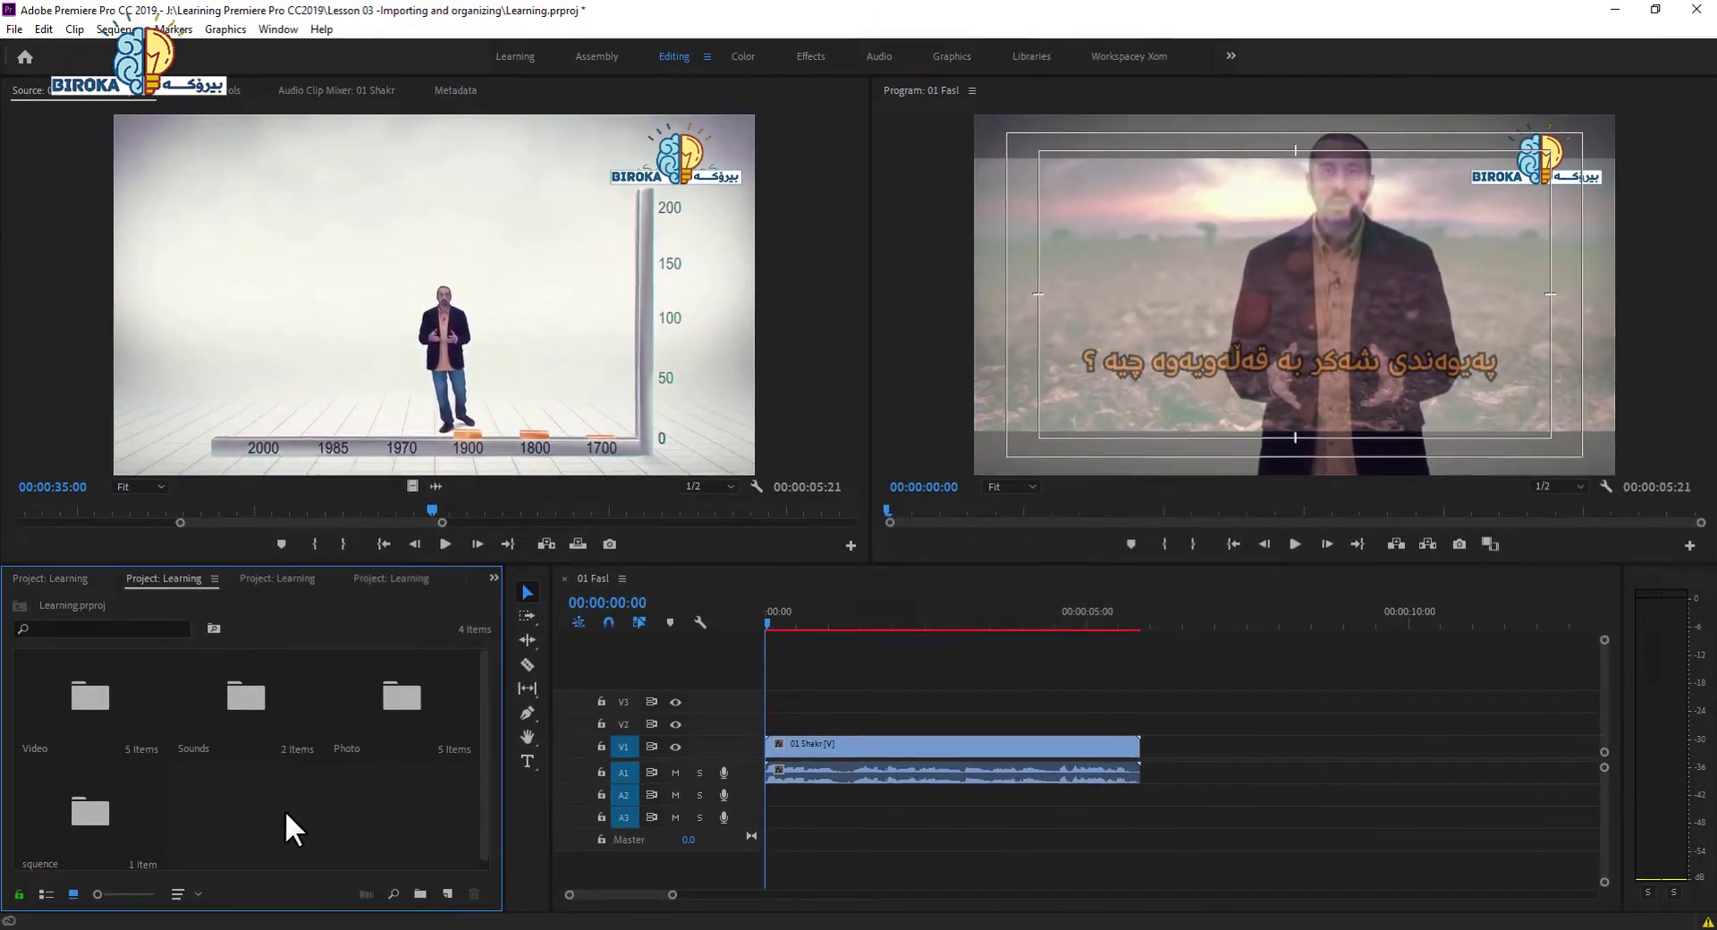
# Maximize the project panel and show the bins in list view.
pyautogui.press('`')
pyautogui.click(386, 575)
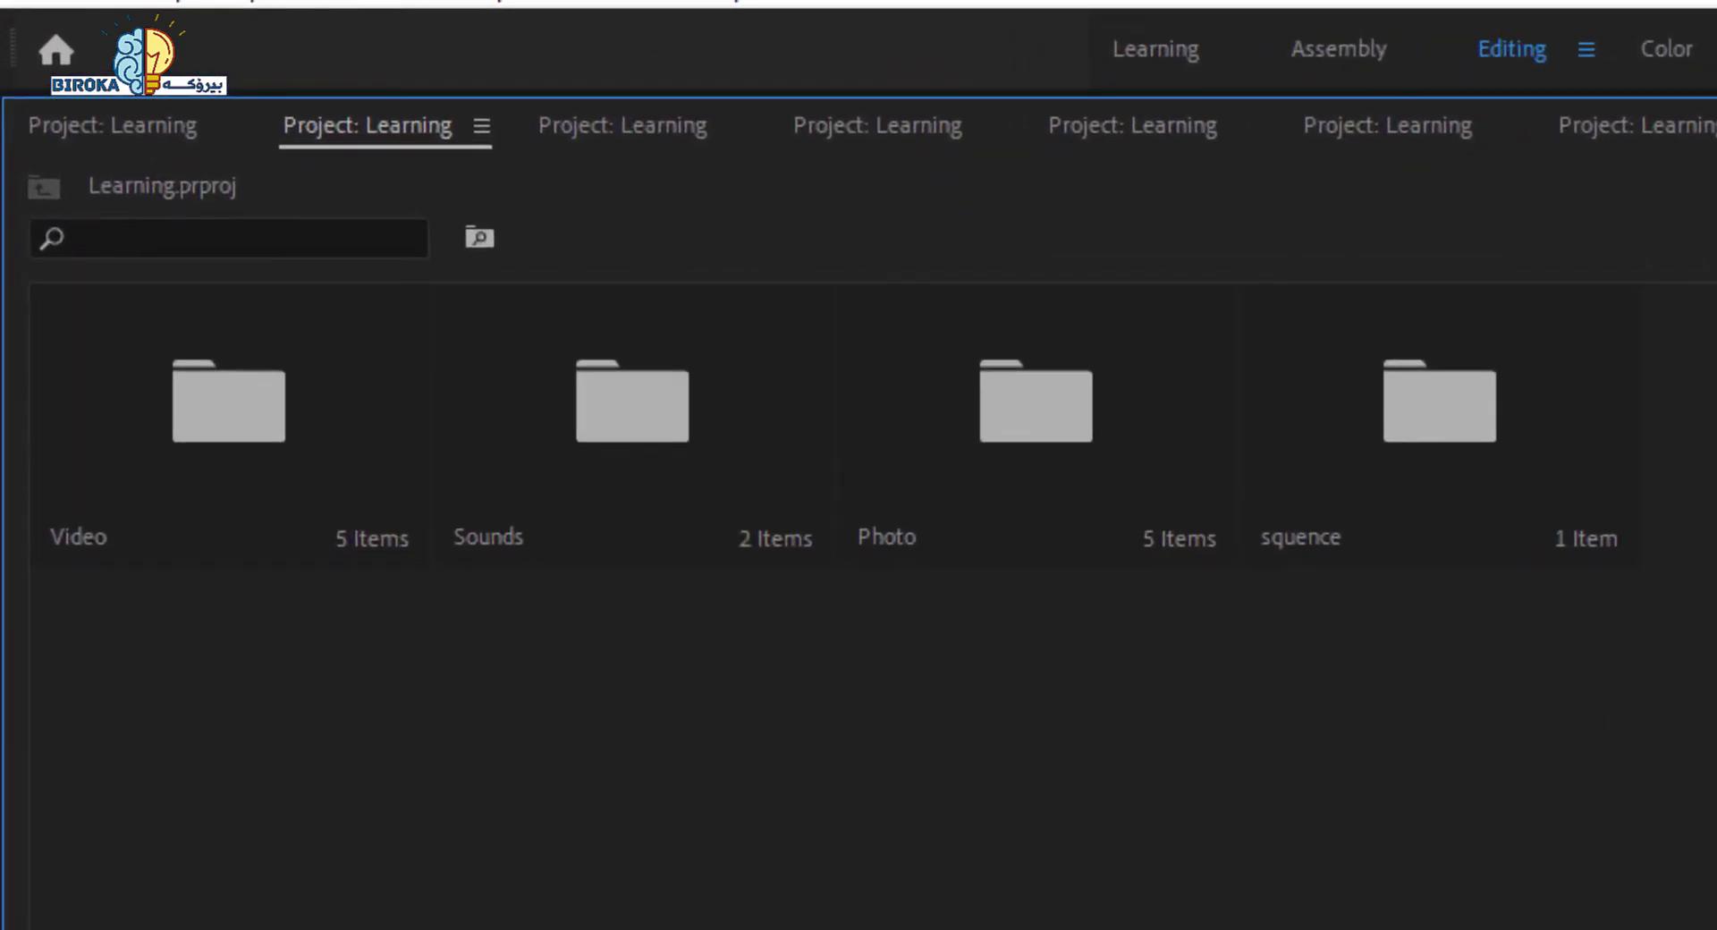
pyautogui.click(40, 886)
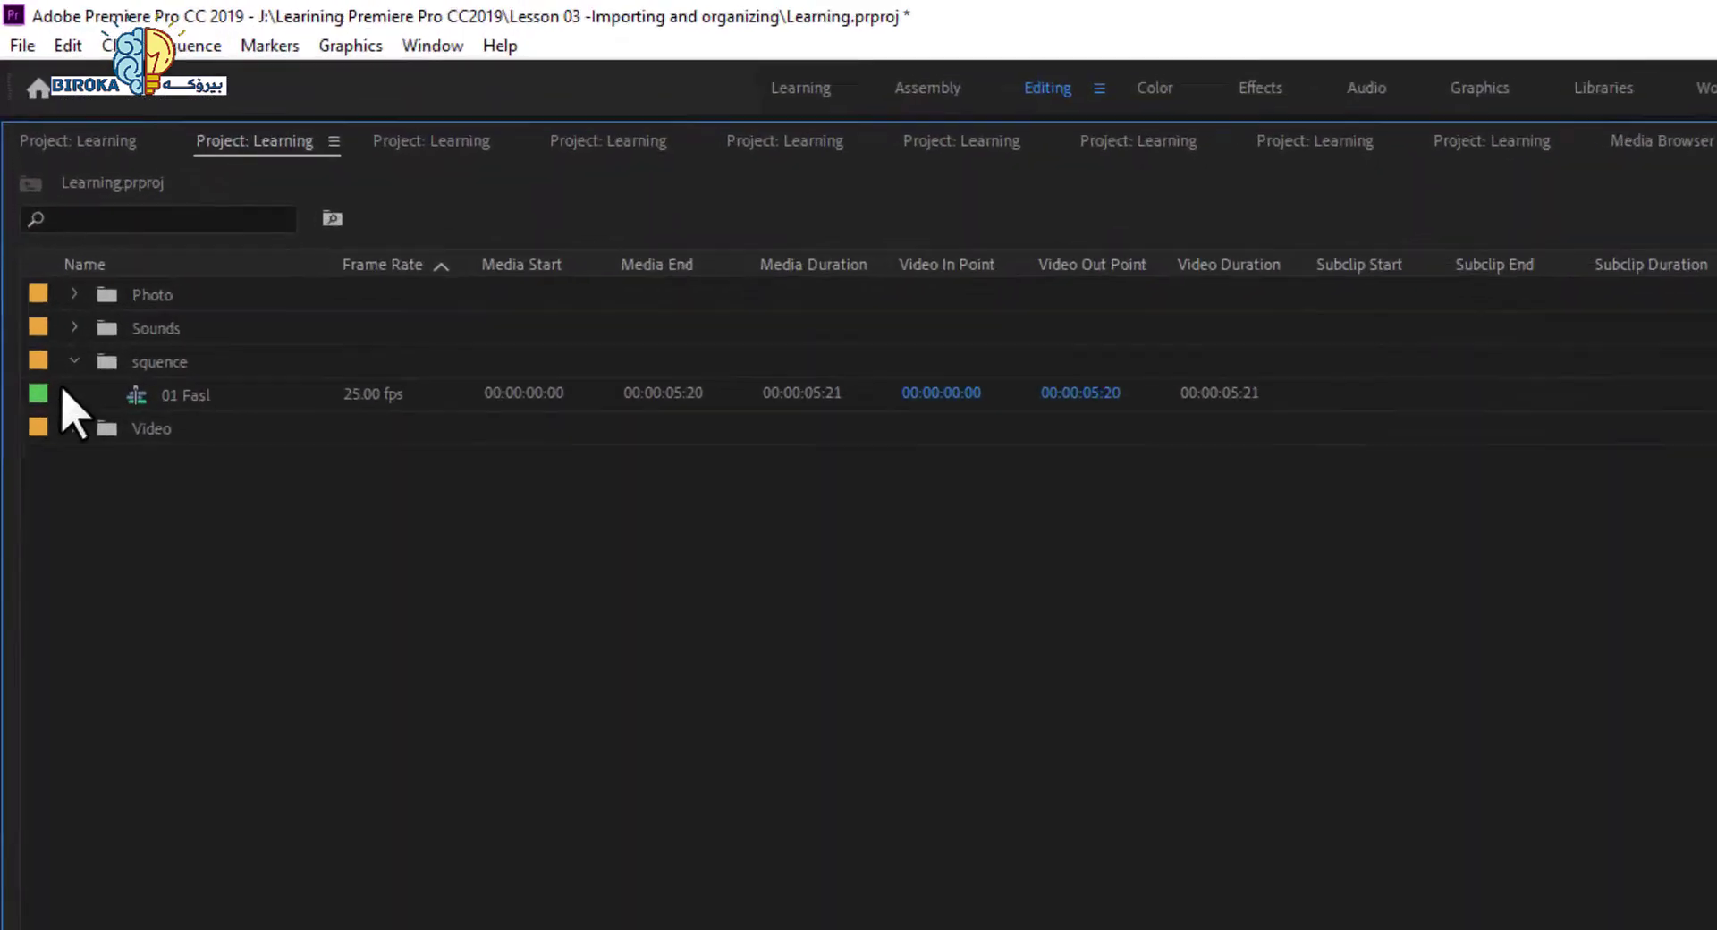
# Inspect the Photo and Sounds bins in turn, collapse the squence bin and expand the Video bin.
pyautogui.click(75, 294)
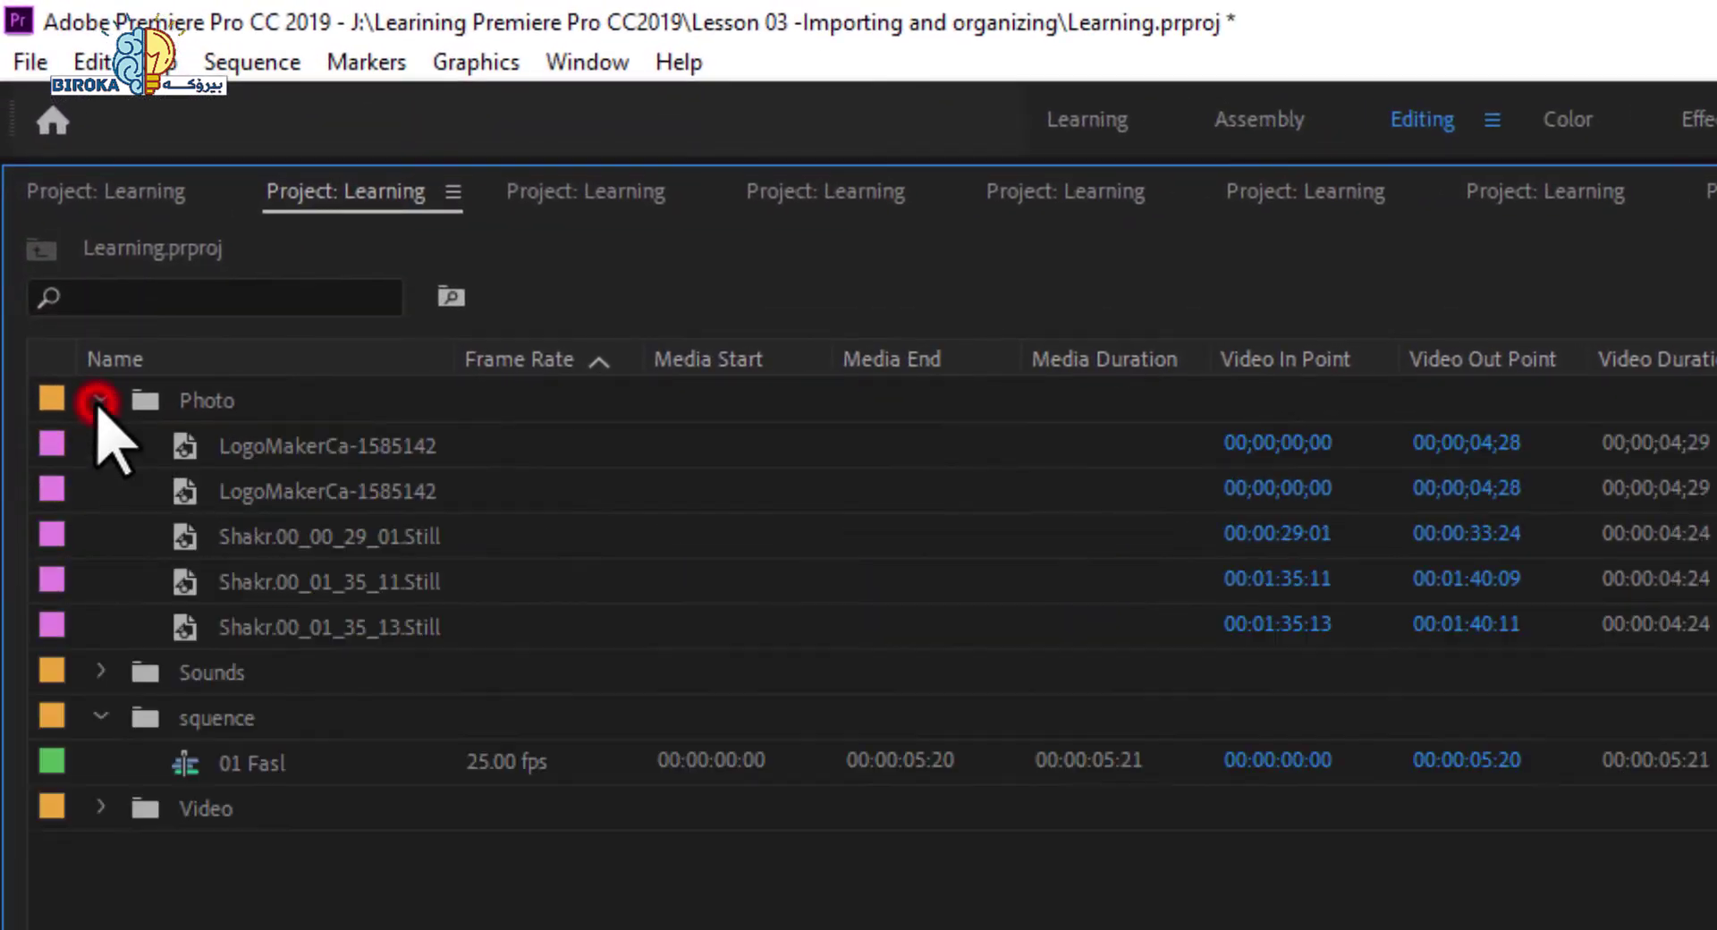
pyautogui.click(101, 400)
pyautogui.click(100, 444)
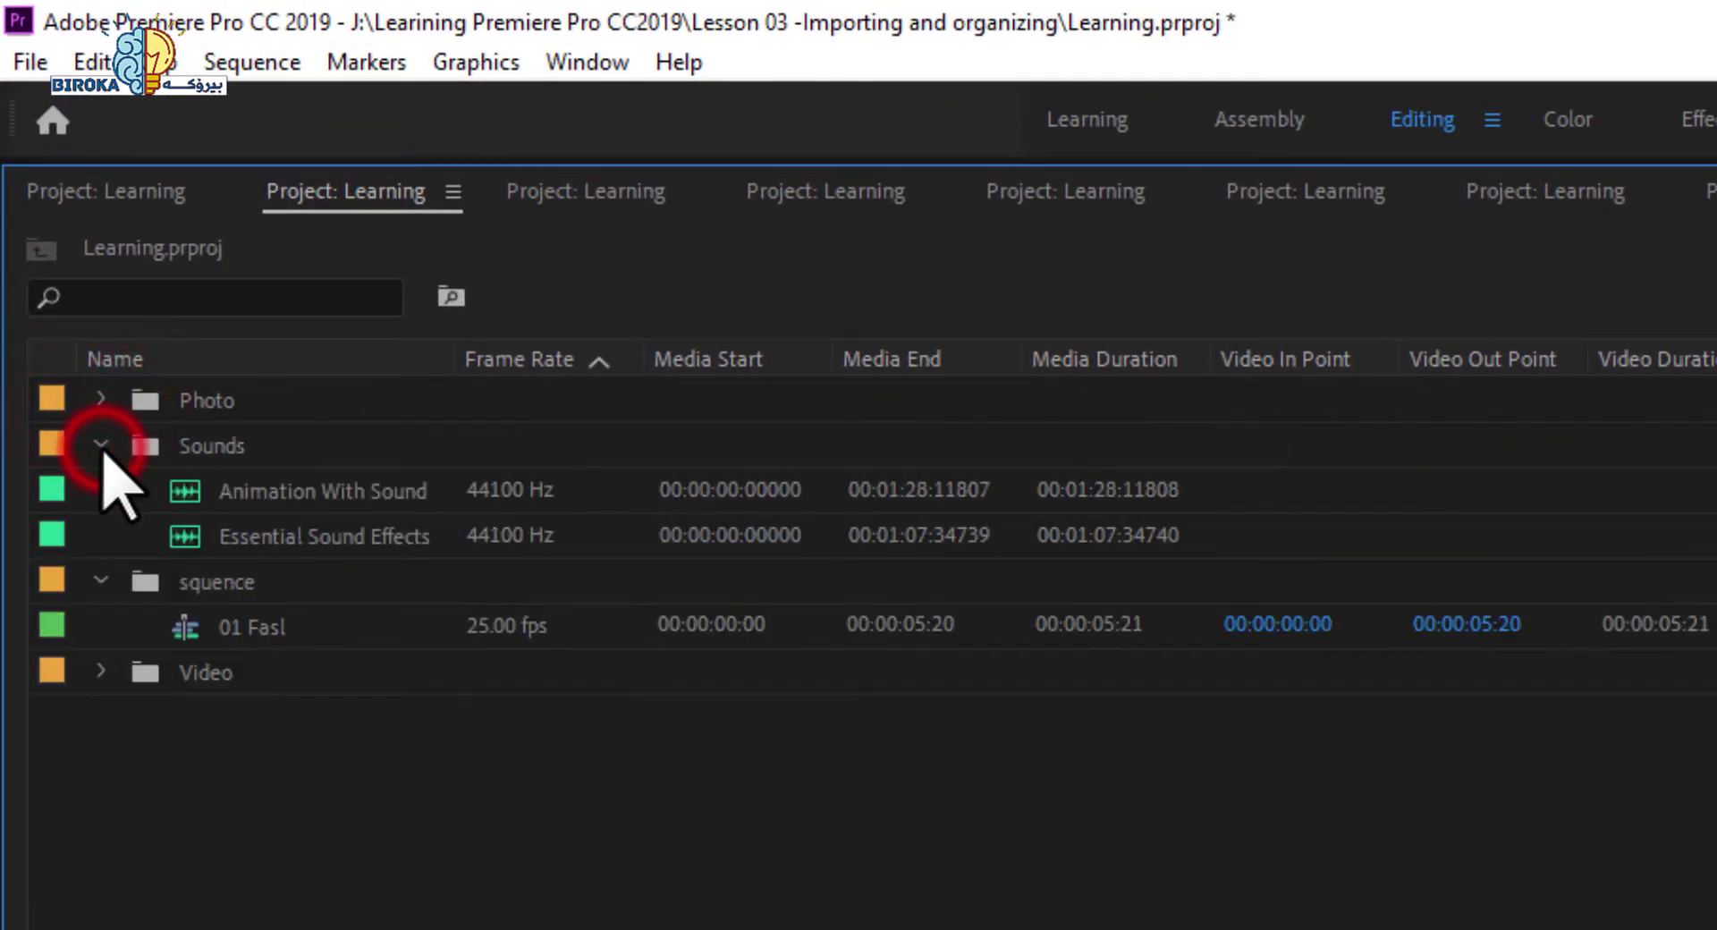
pyautogui.click(100, 444)
pyautogui.click(101, 491)
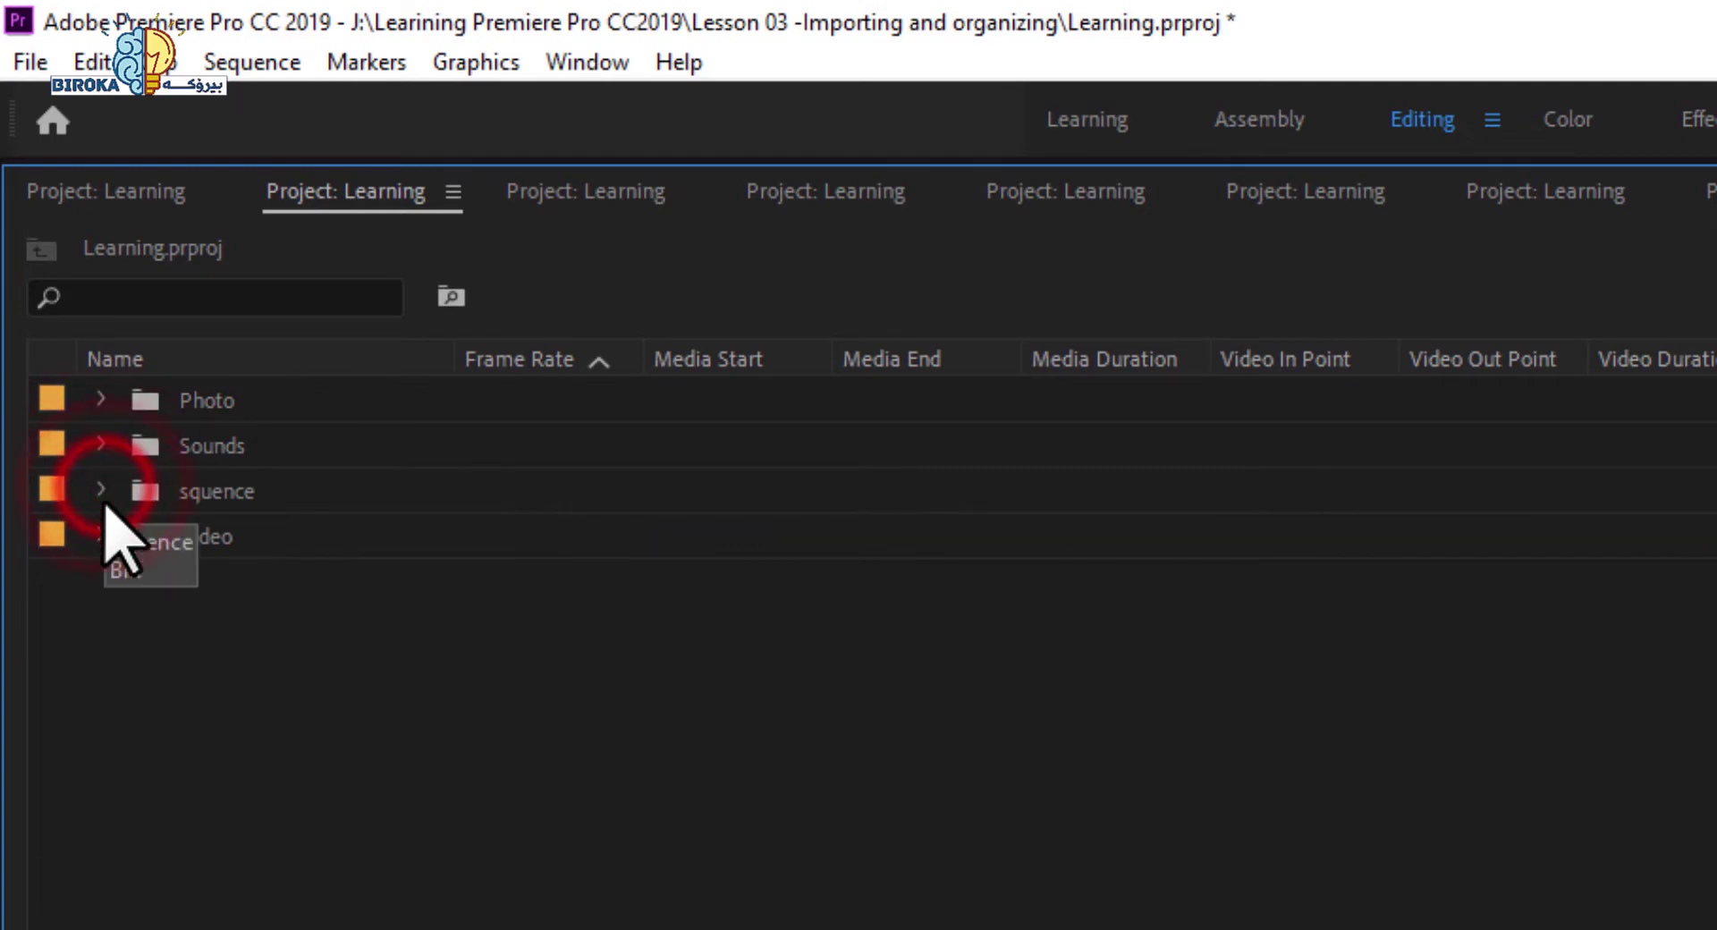
pyautogui.click(100, 534)
pyautogui.moveTo(343, 899); pyautogui.dragTo(216, 697)
# Expand the squence, Sounds and Photo bins to view their contents, and return to icon view with the panel at normal size.
pyautogui.click(100, 490)
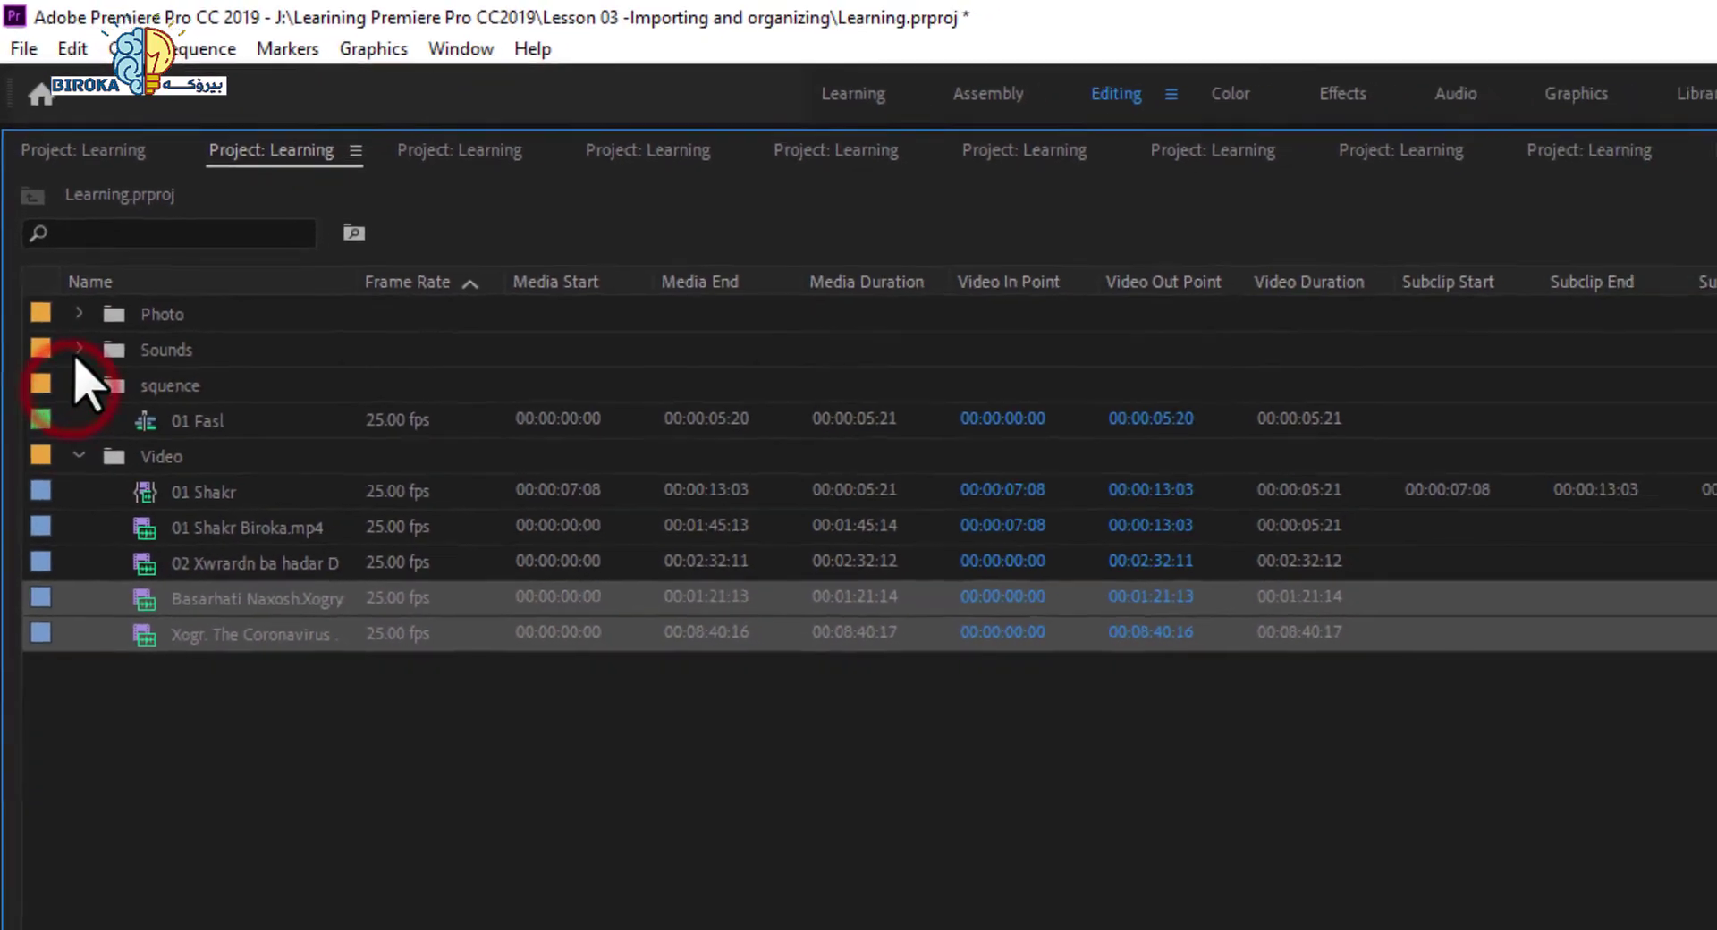
pyautogui.click(100, 444)
pyautogui.click(71, 282)
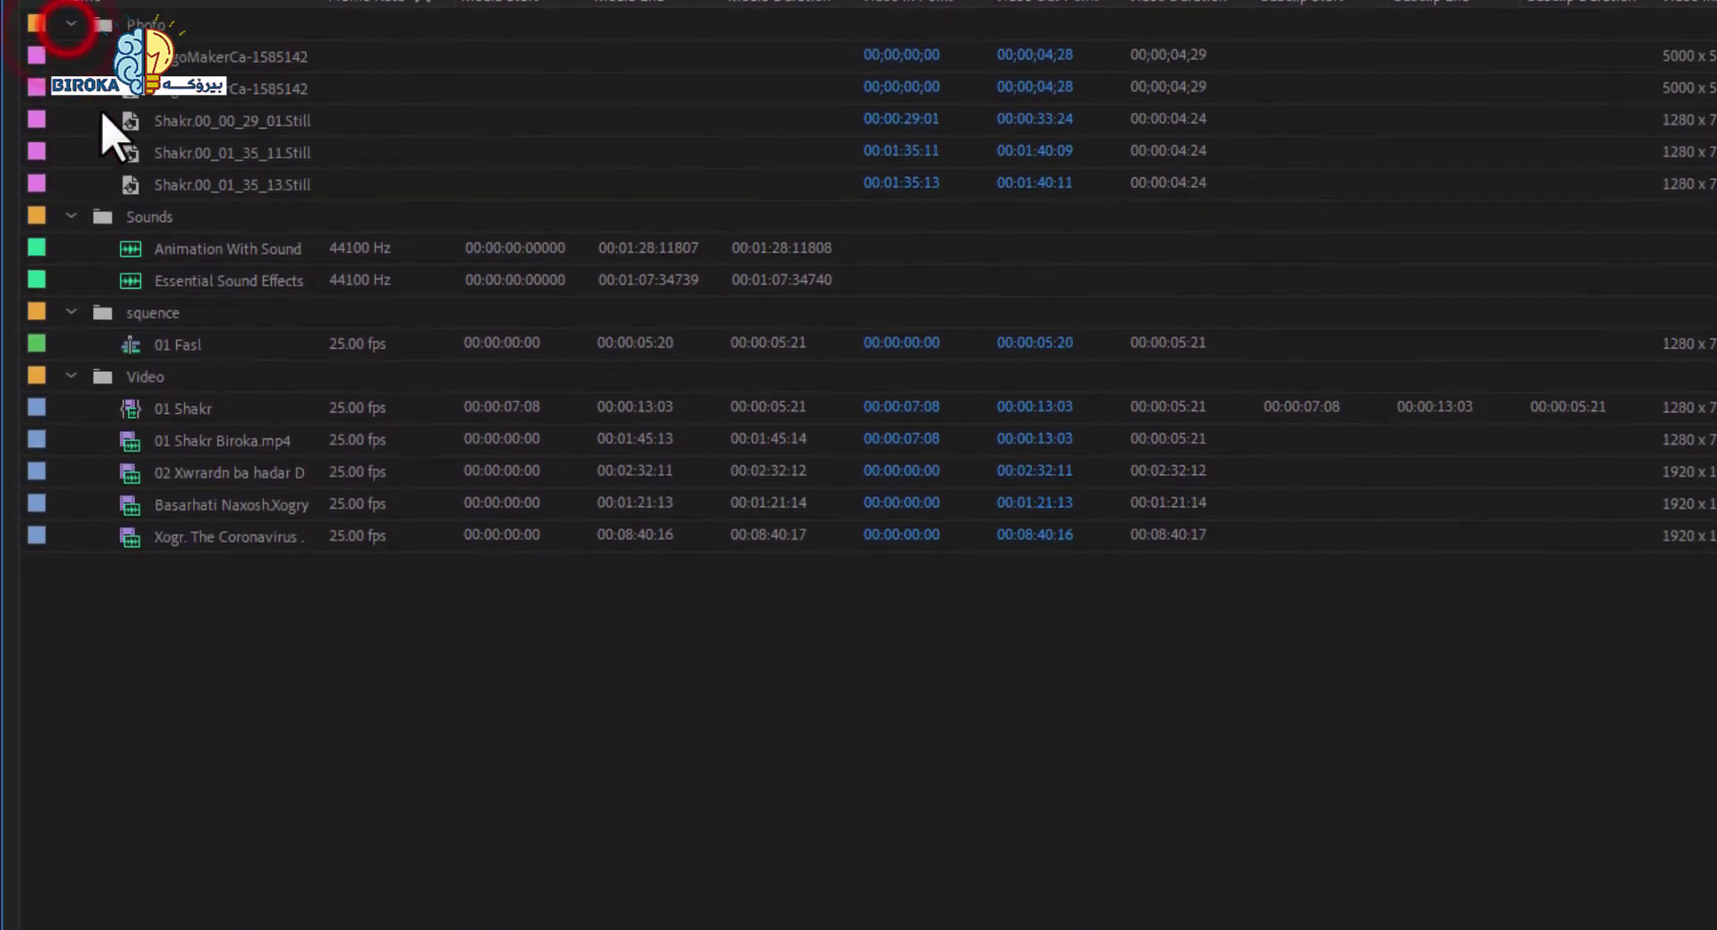
pyautogui.click(115, 874)
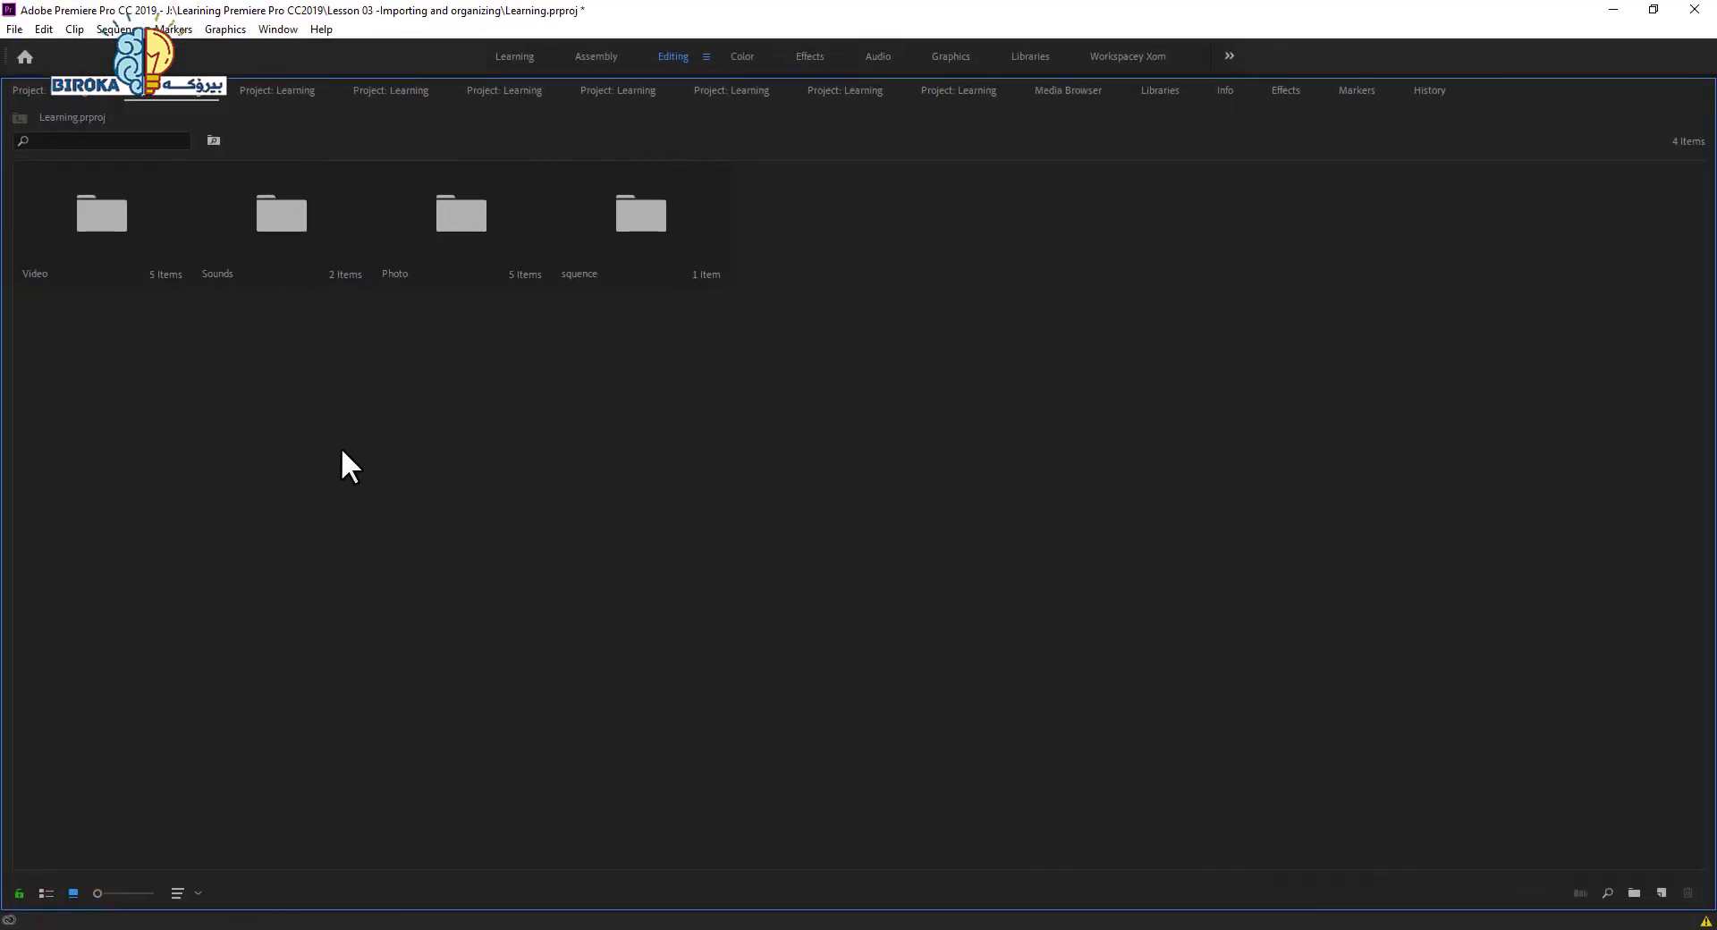
pyautogui.press('`')
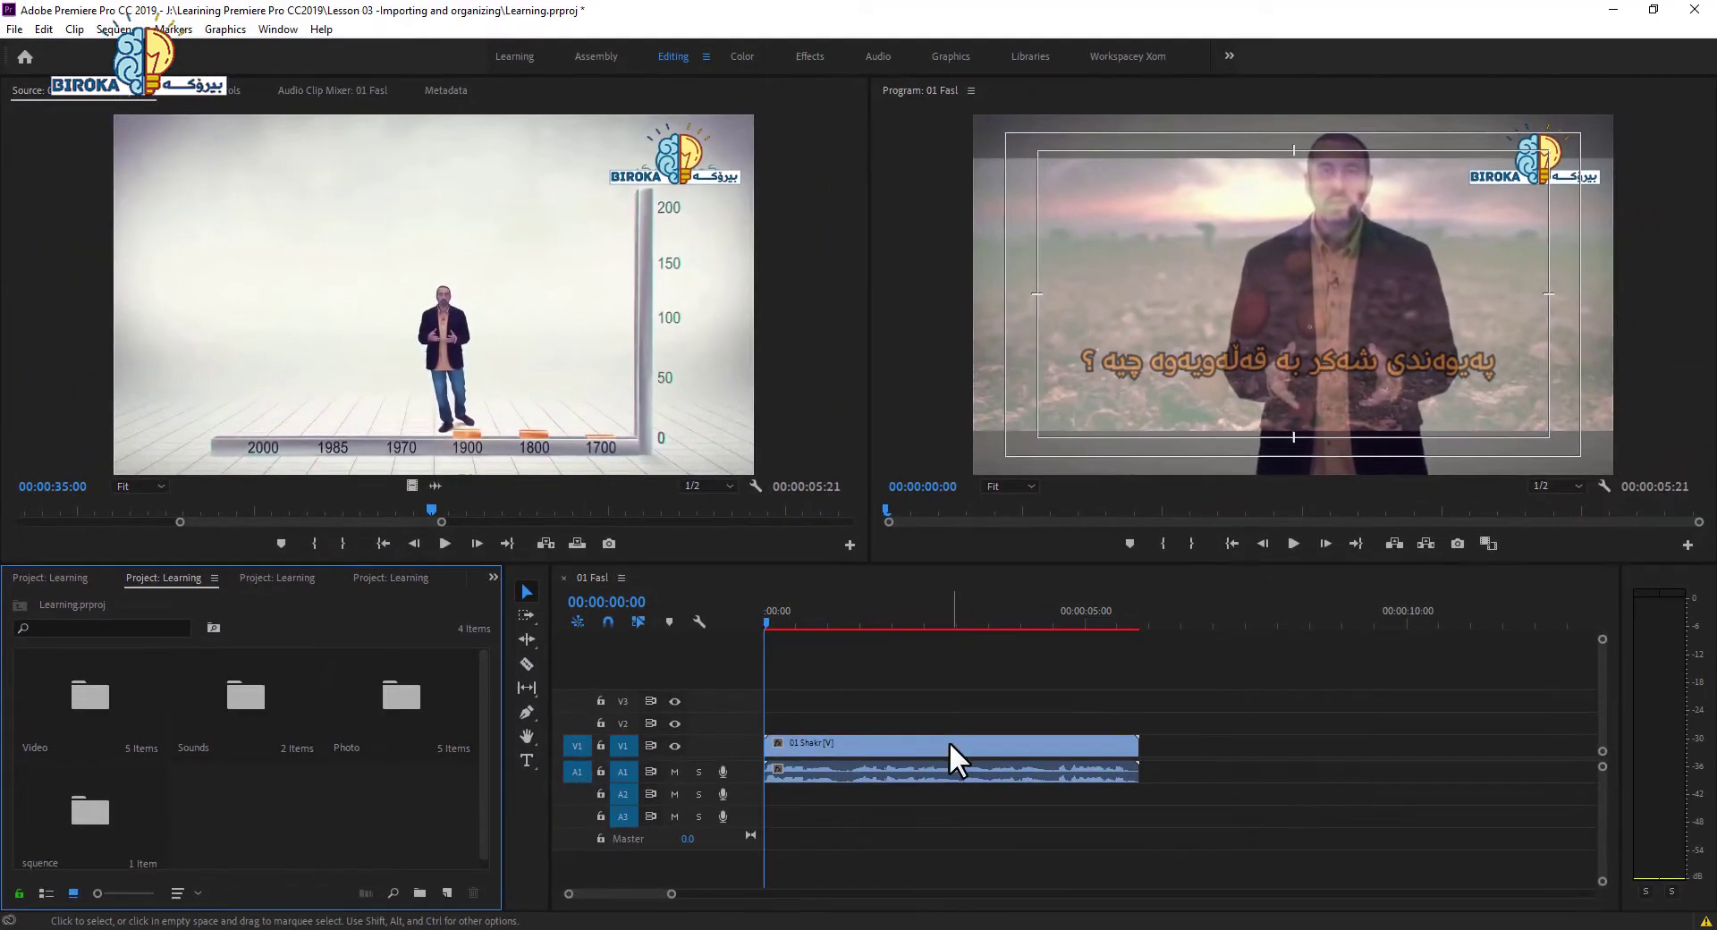
# Move the playhead of the 01 Fasl sequence to 00:00:02:08 and leave its clip deselected.
pyautogui.click(932, 746)
pyautogui.click(806, 615)
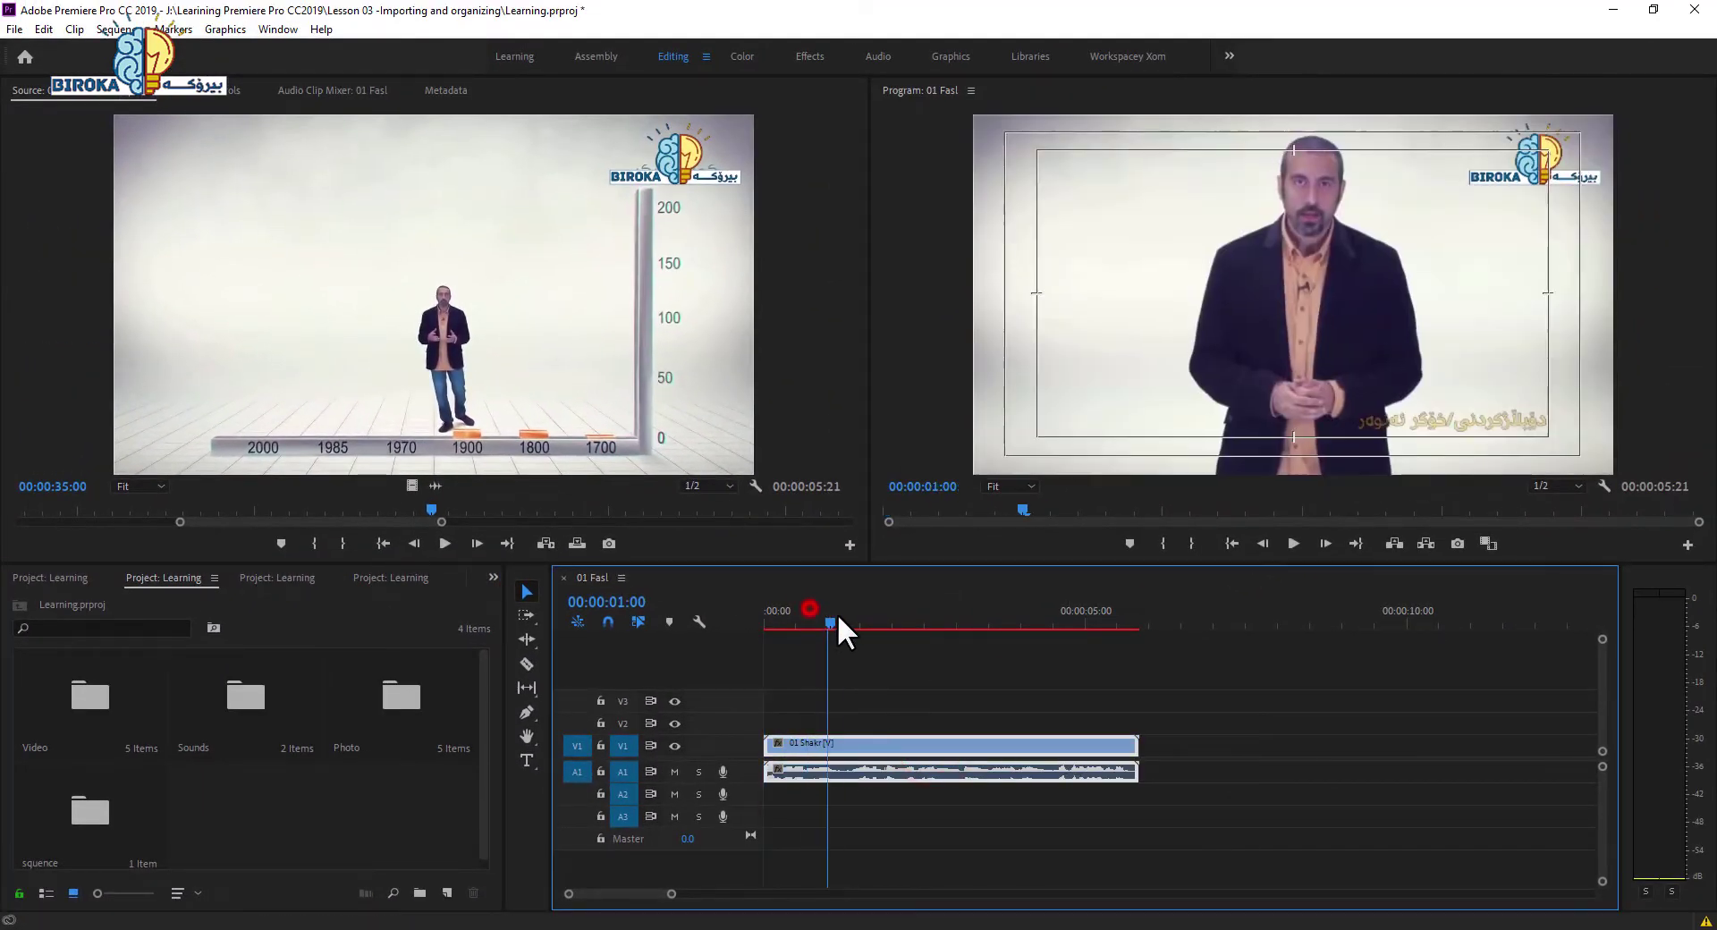
pyautogui.moveTo(806, 620); pyautogui.dragTo(910, 621)
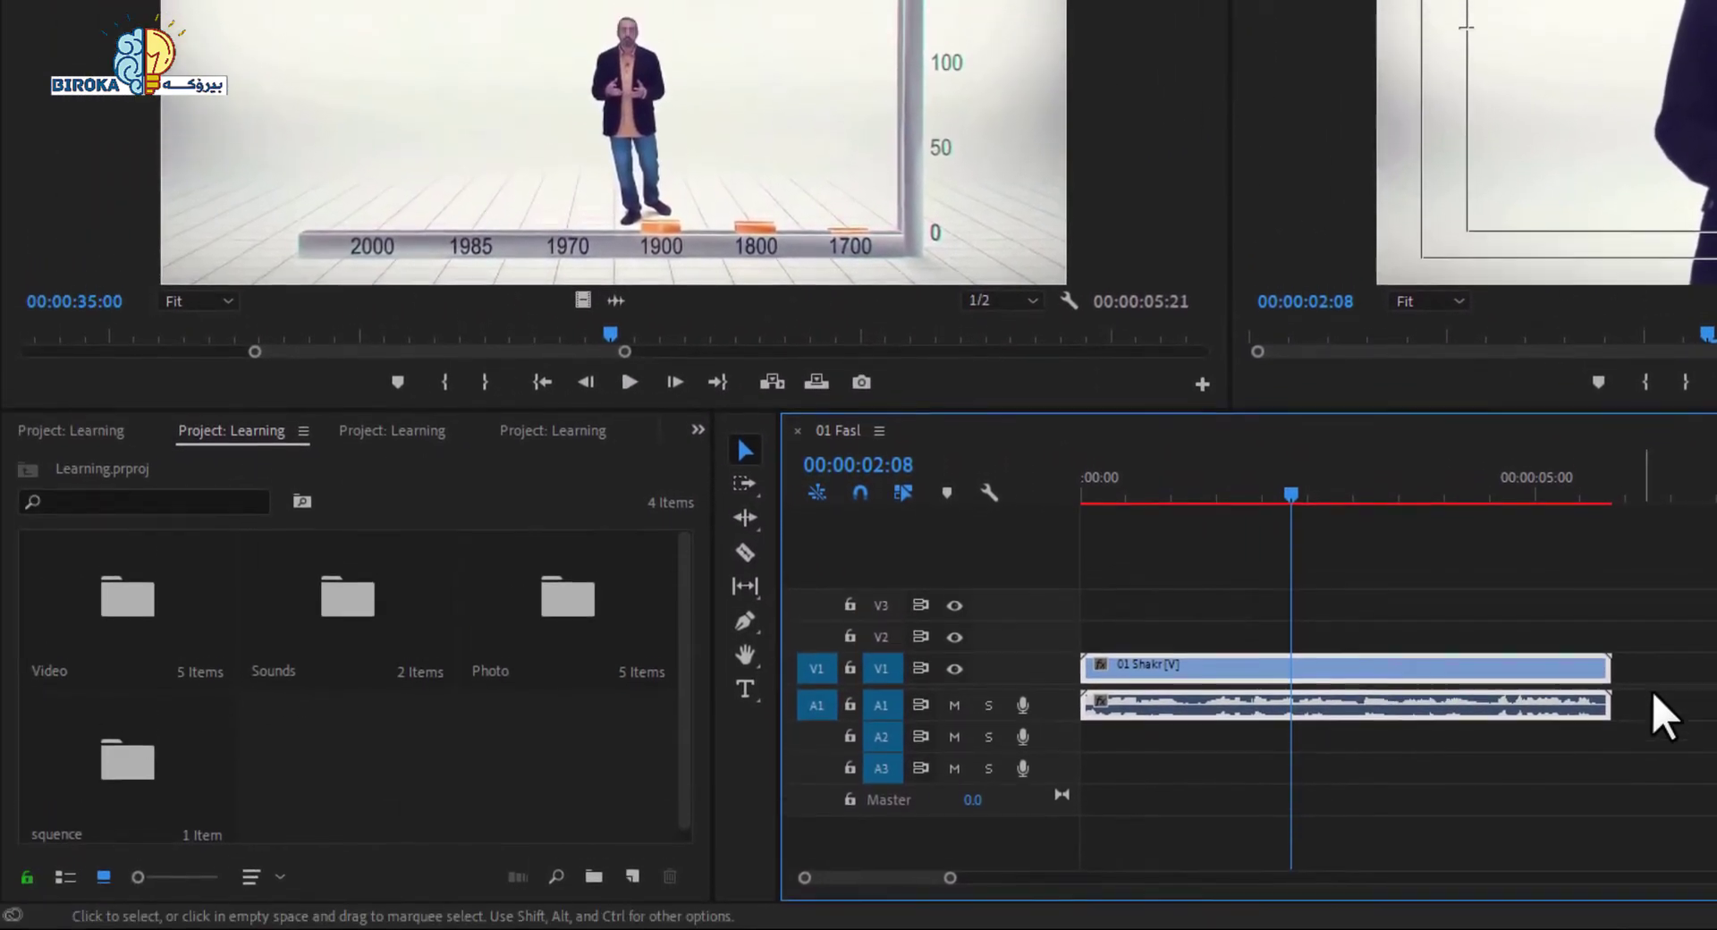
pyautogui.click(1018, 678)
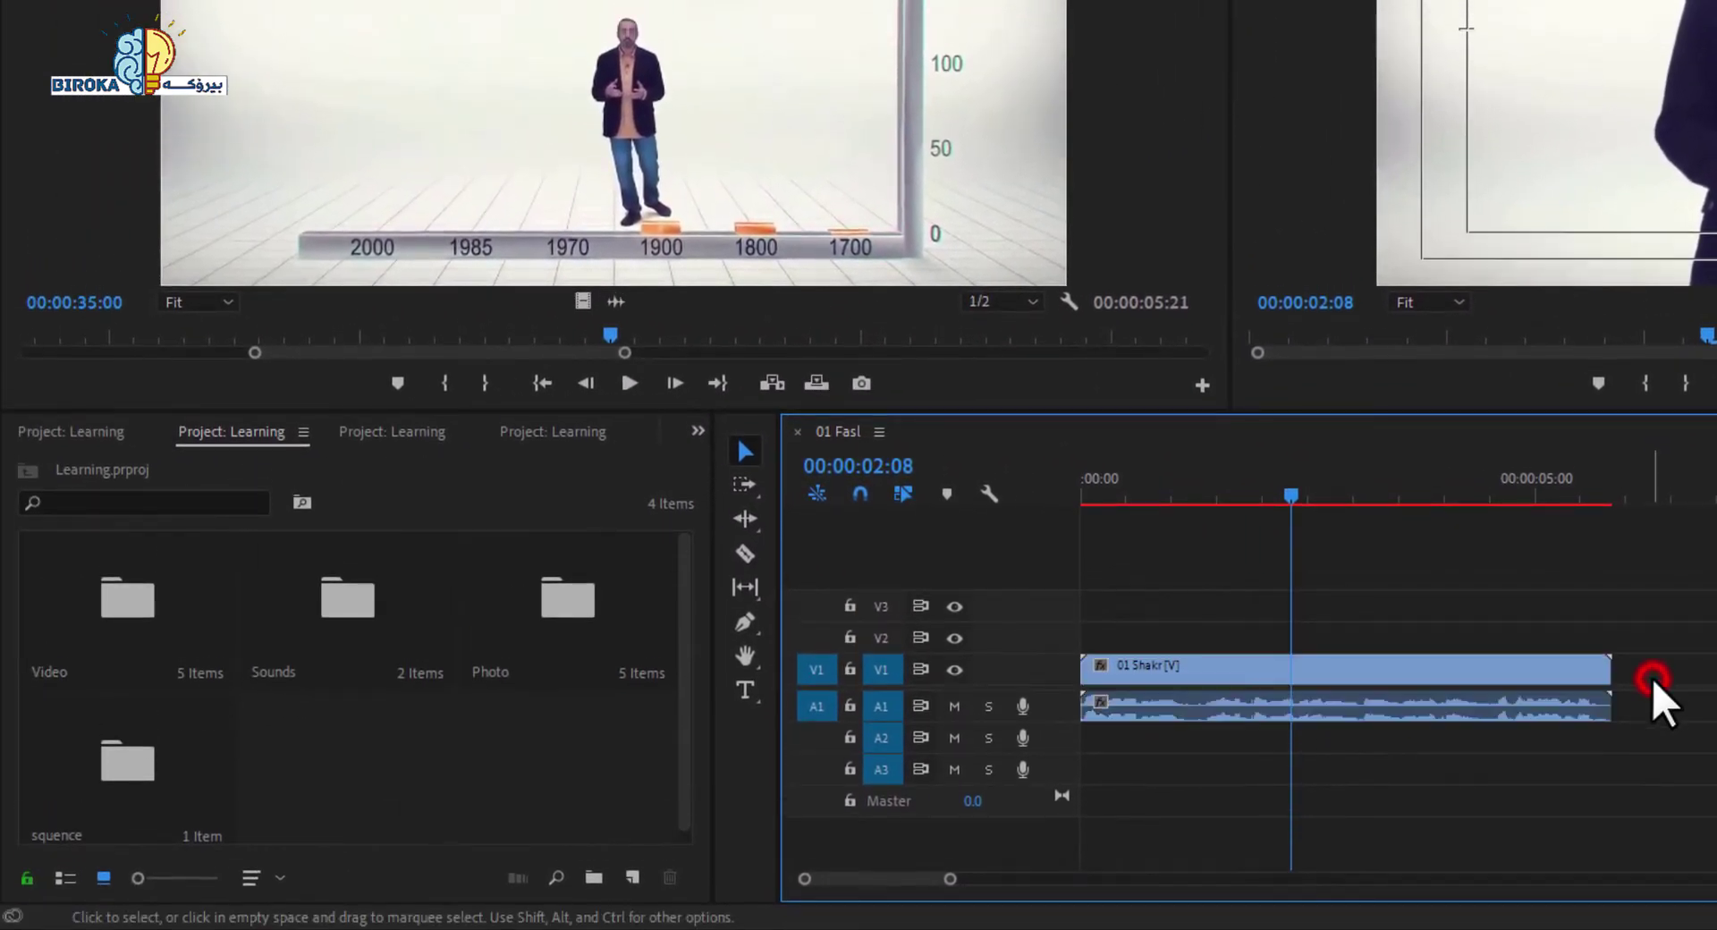
# Open the Video bin, load the Basarhati Naxosh.Xogry and Xogr. The Coronavirus clips in the Source monitor, reload the former and return to the timeline.
pyautogui.doubleClick(109, 610)
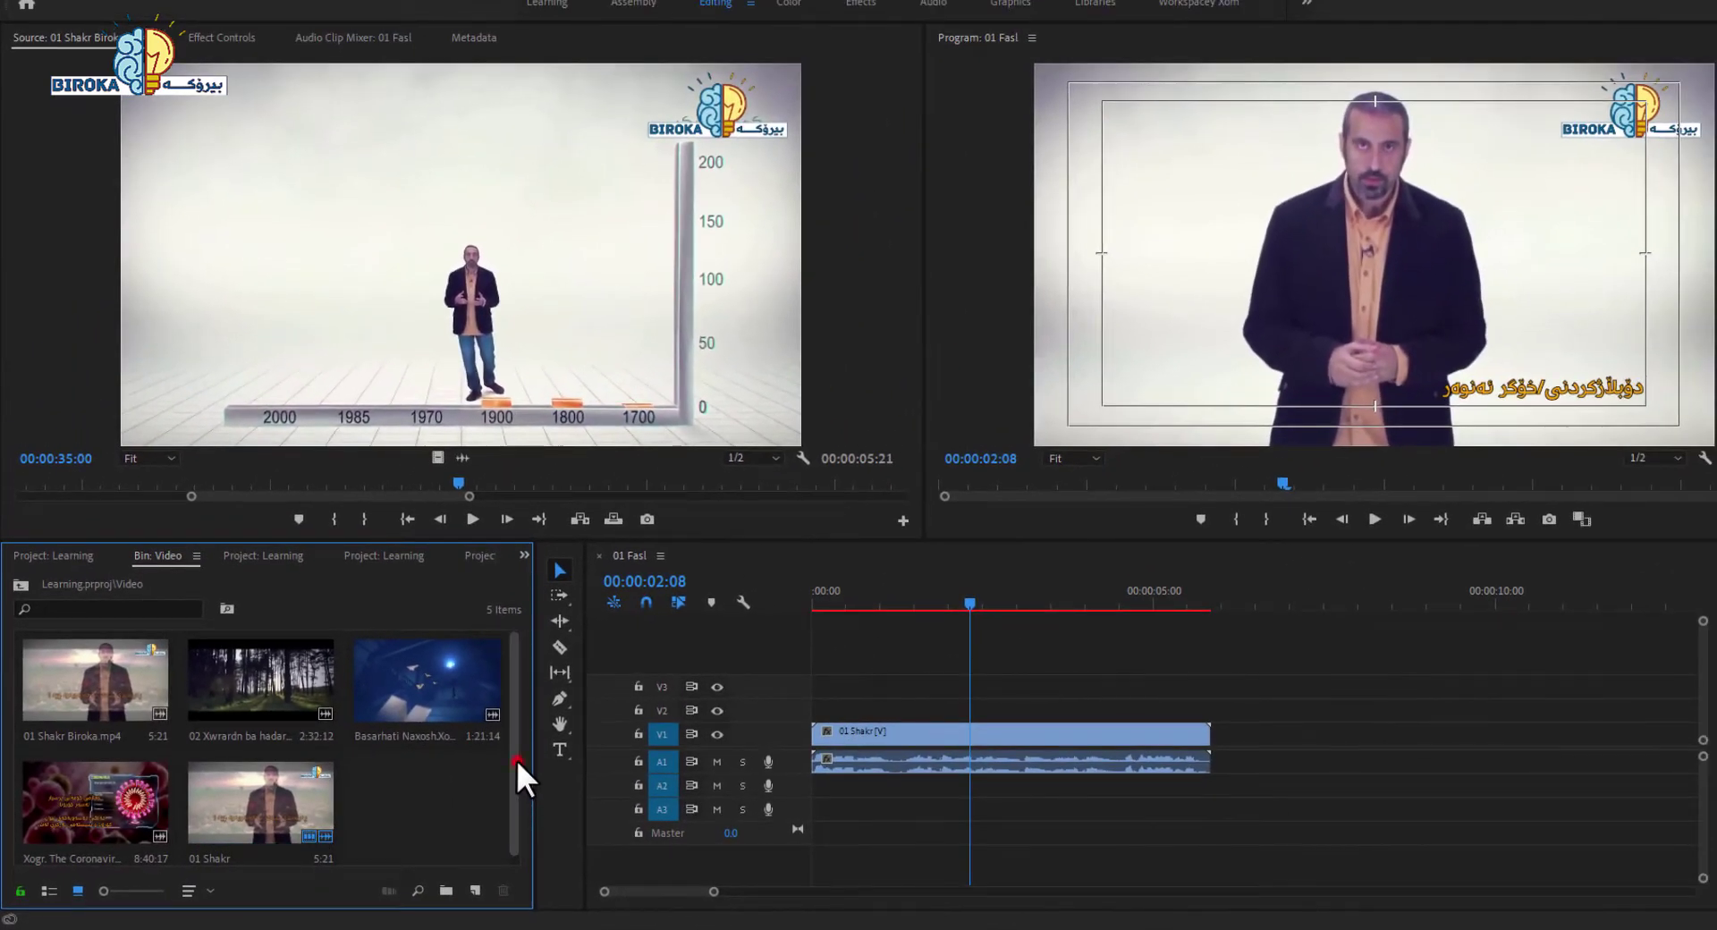
pyautogui.click(688, 707)
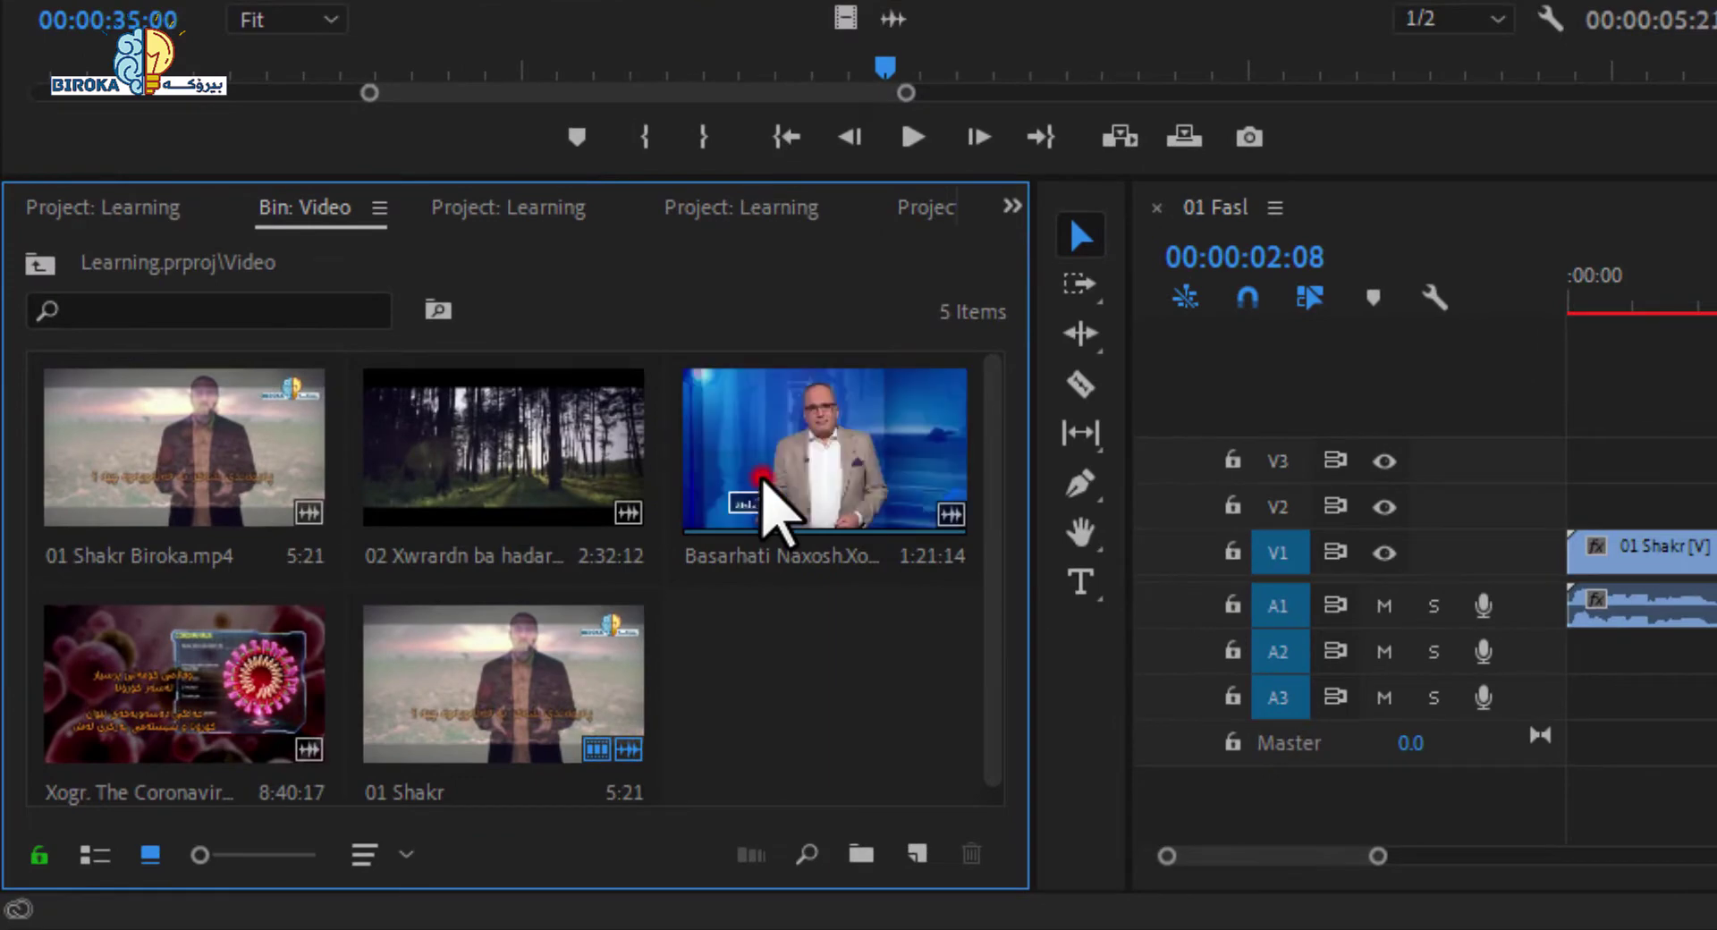
pyautogui.doubleClick(769, 494)
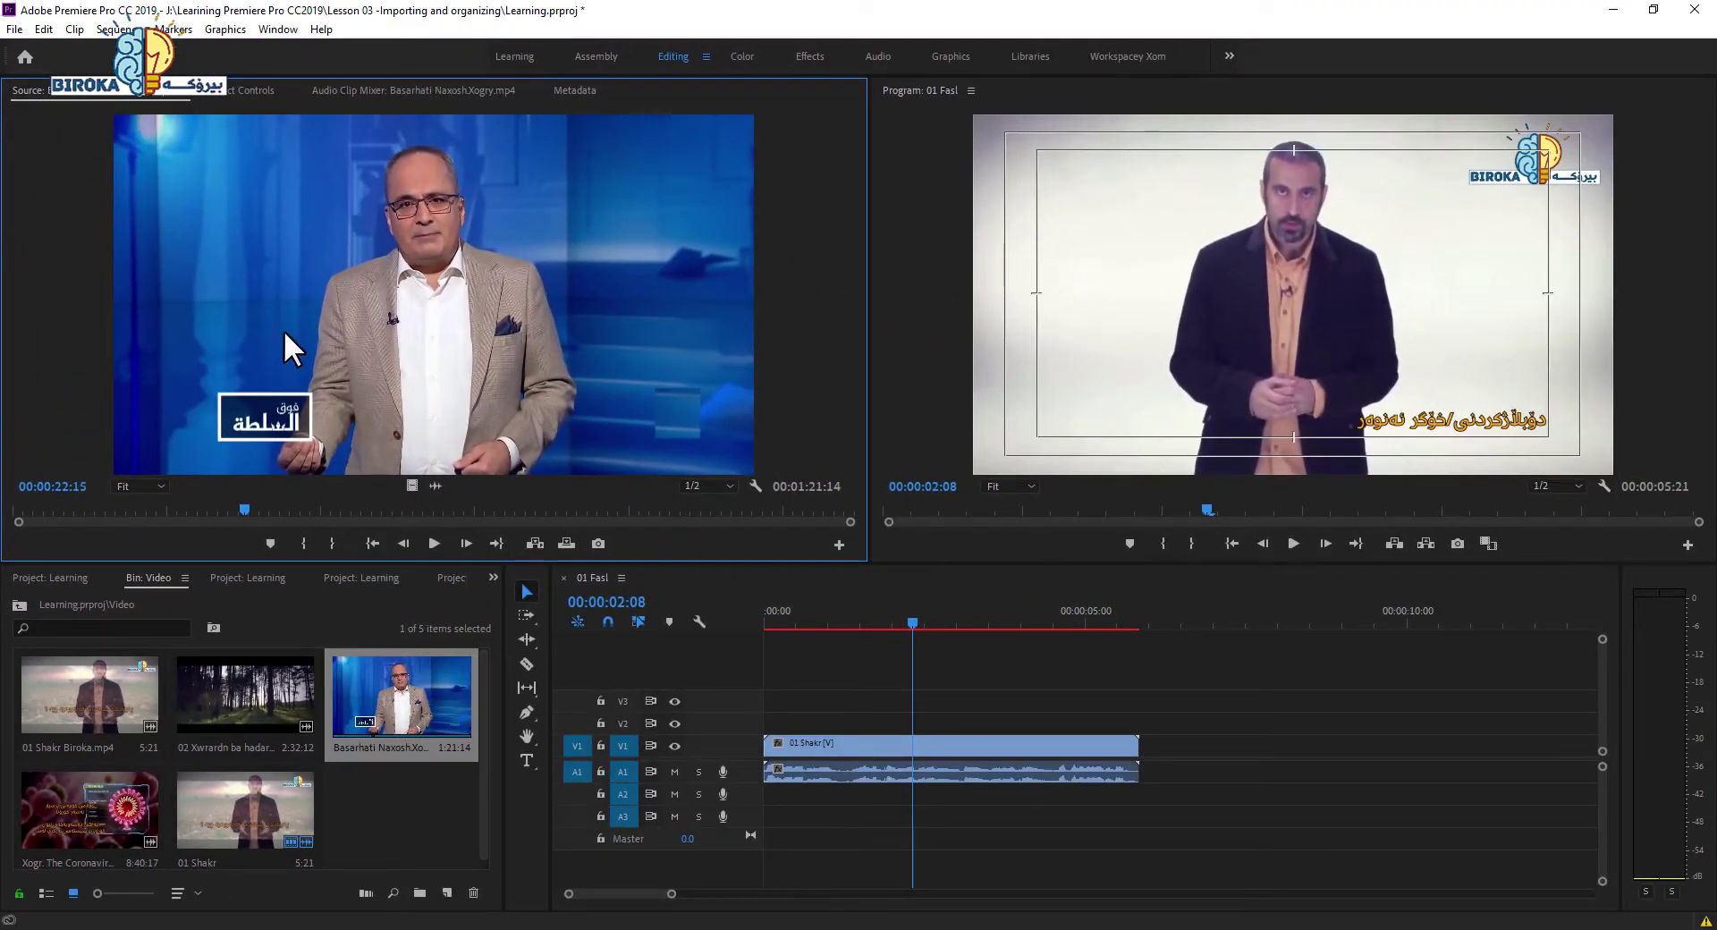
pyautogui.moveTo(130, 823); pyautogui.dragTo(349, 343)
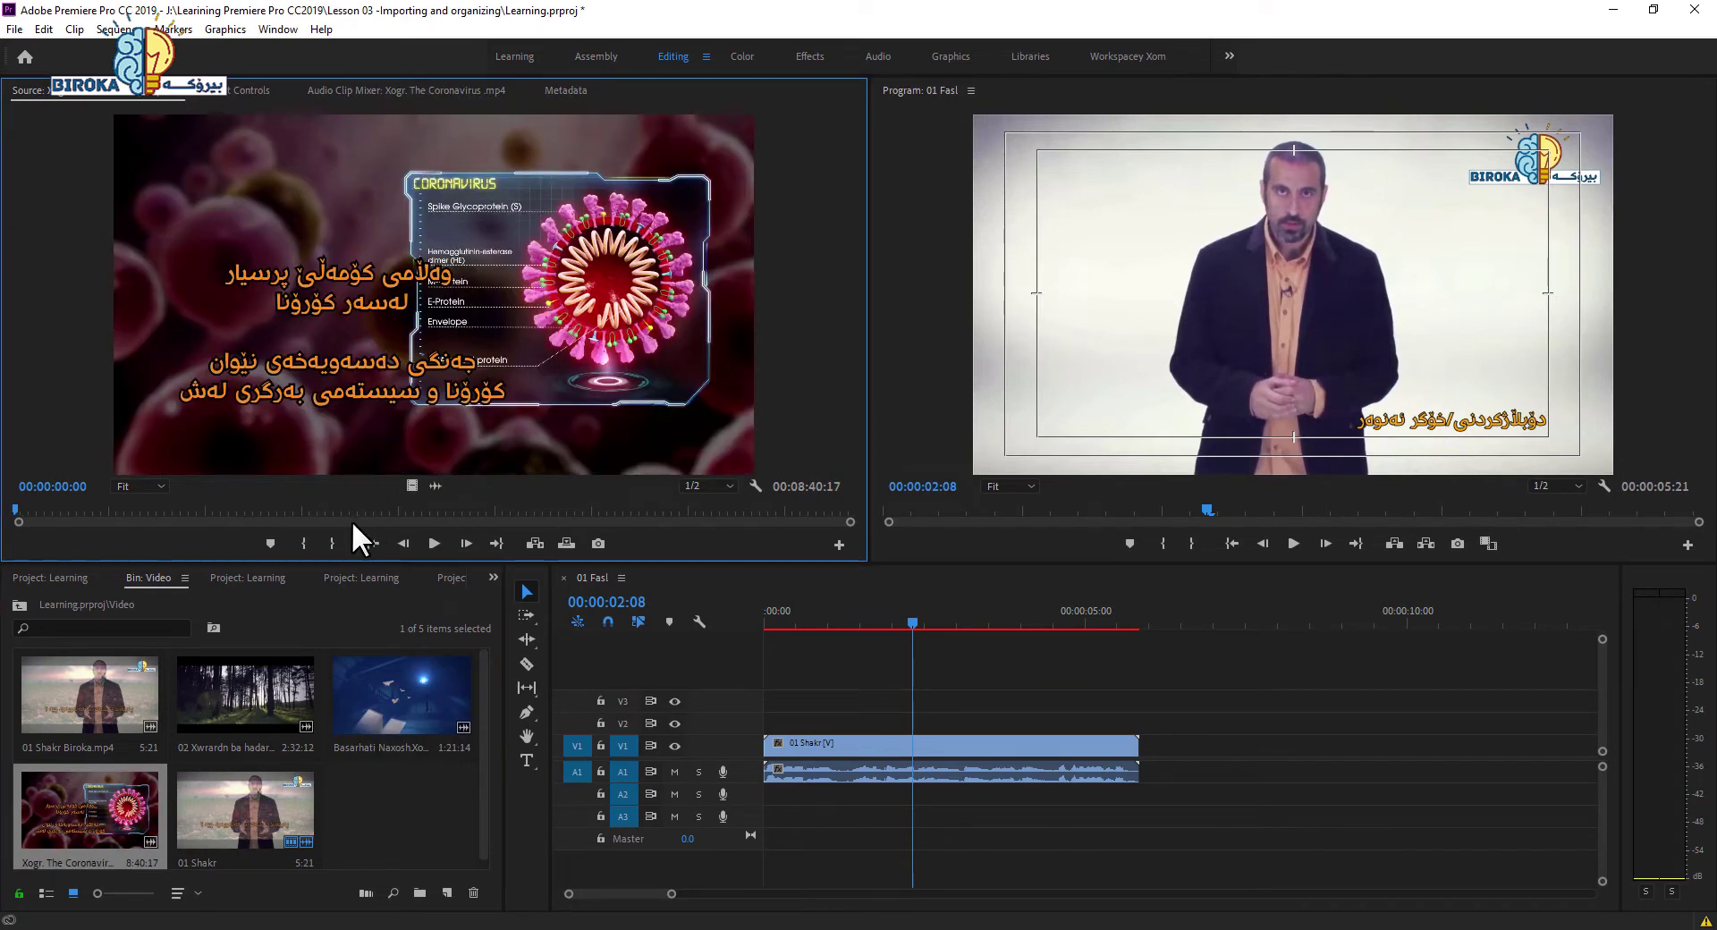
pyautogui.doubleClick(376, 689)
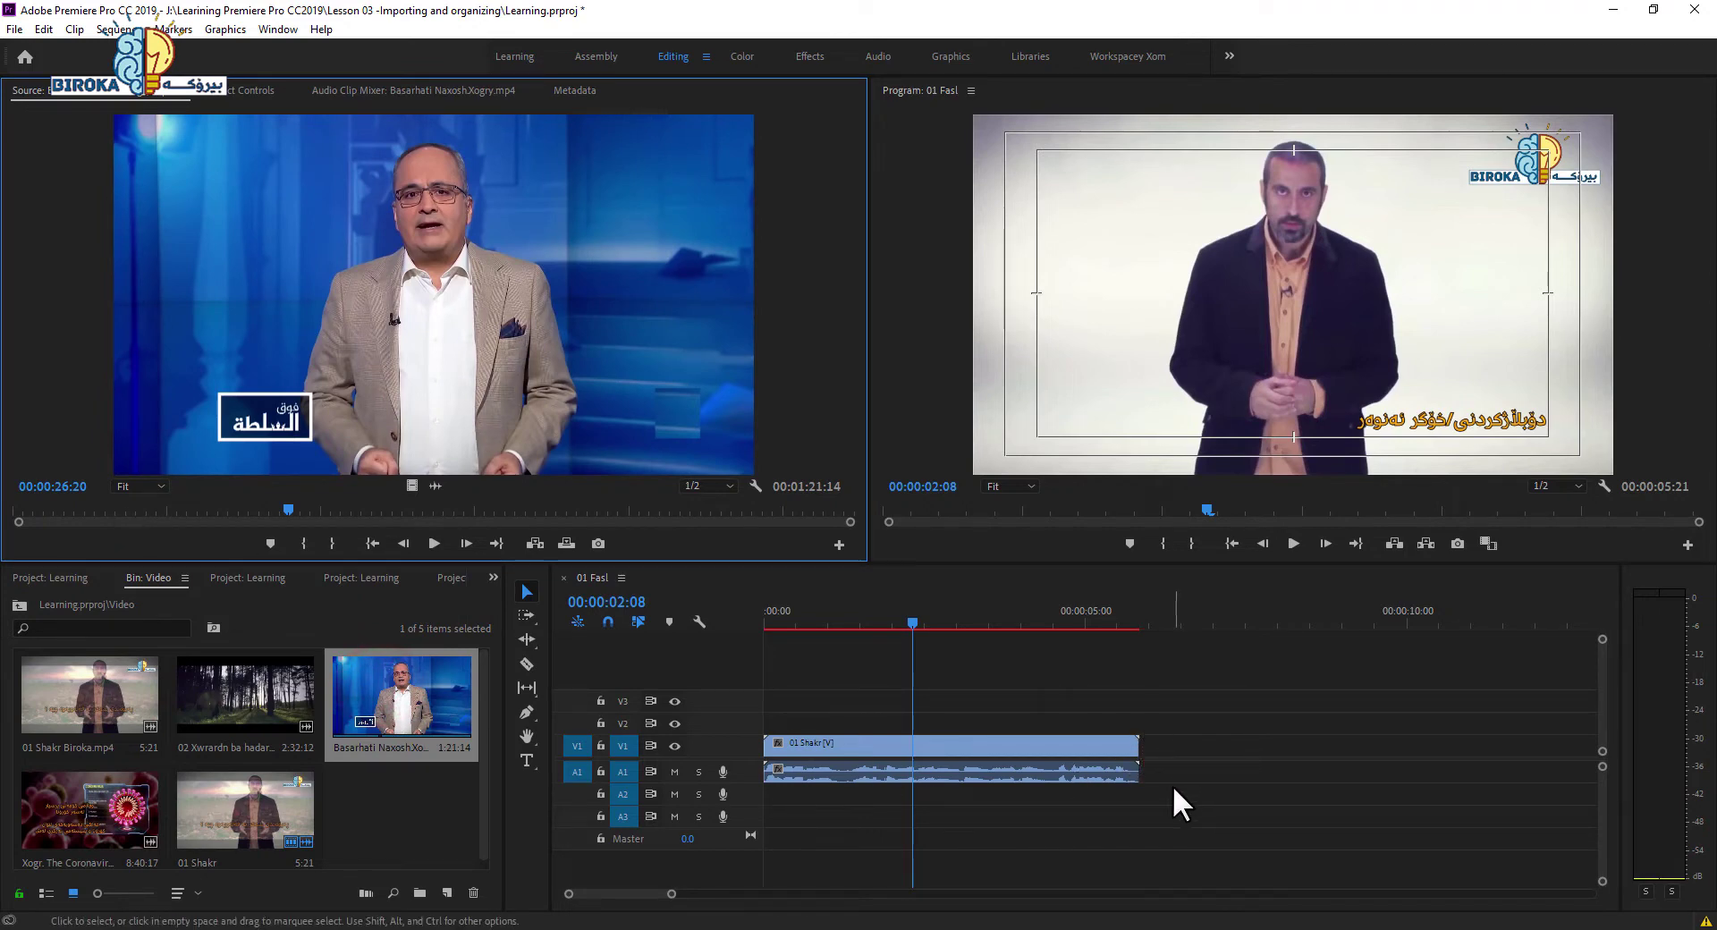
pyautogui.click(1084, 742)
pyautogui.click(1163, 735)
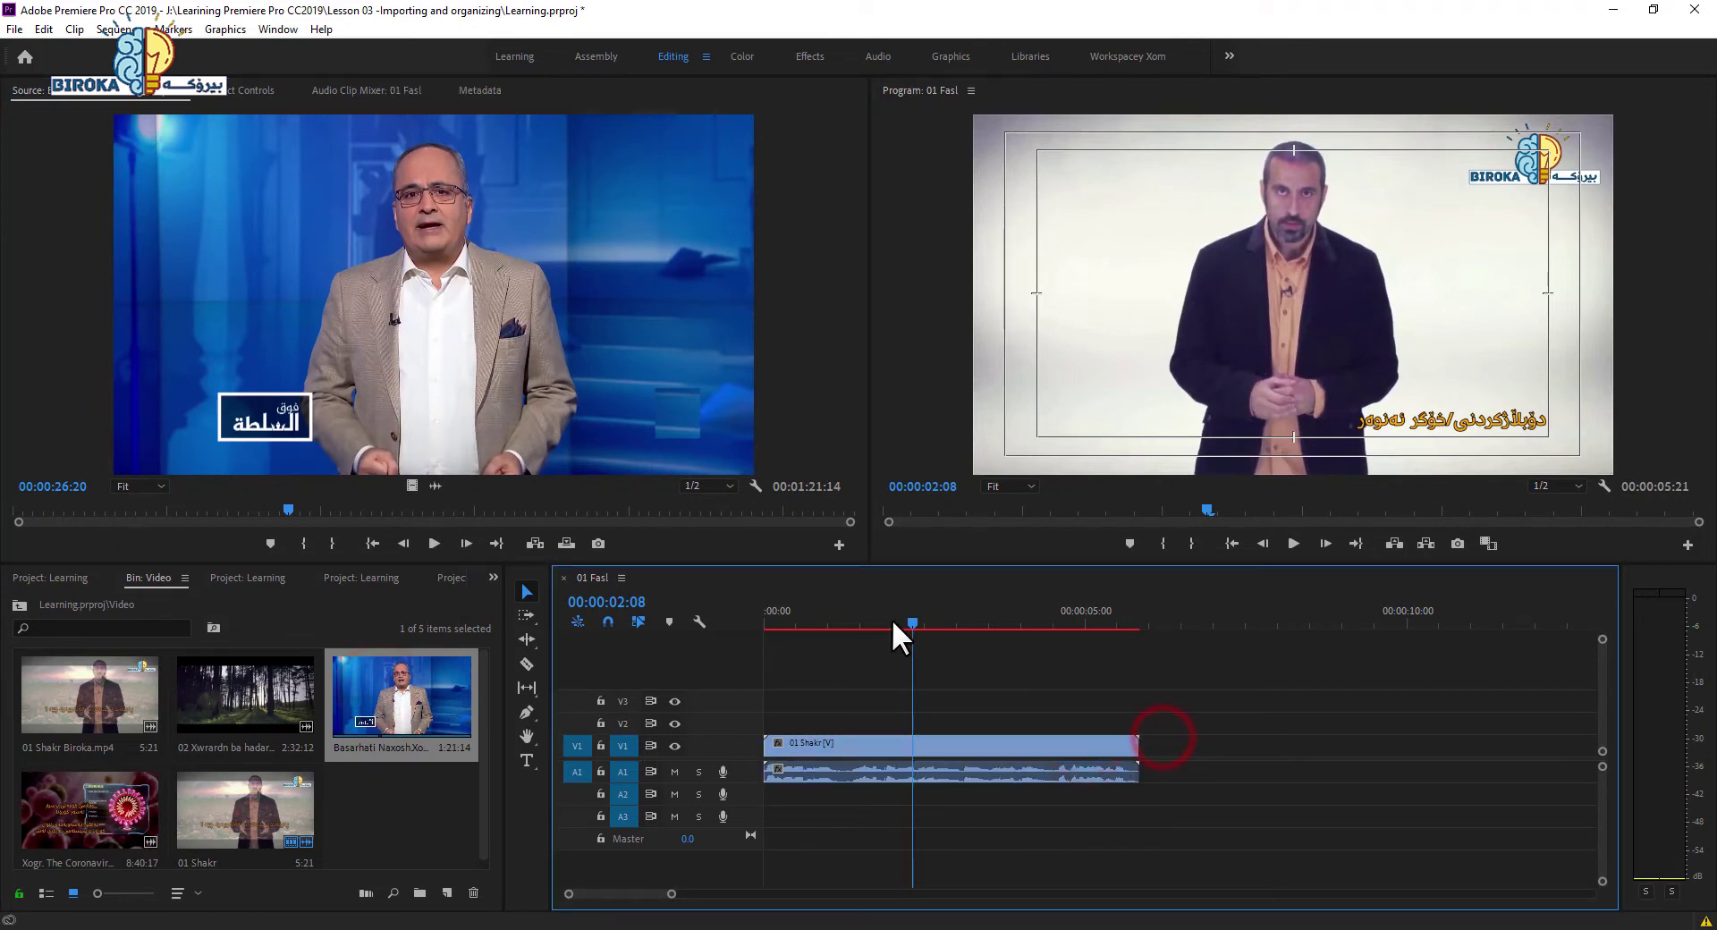
# Scrub the playhead of the 01 Fasl sequence to 00:00:02:12.
pyautogui.moveTo(912, 624); pyautogui.dragTo(922, 659)
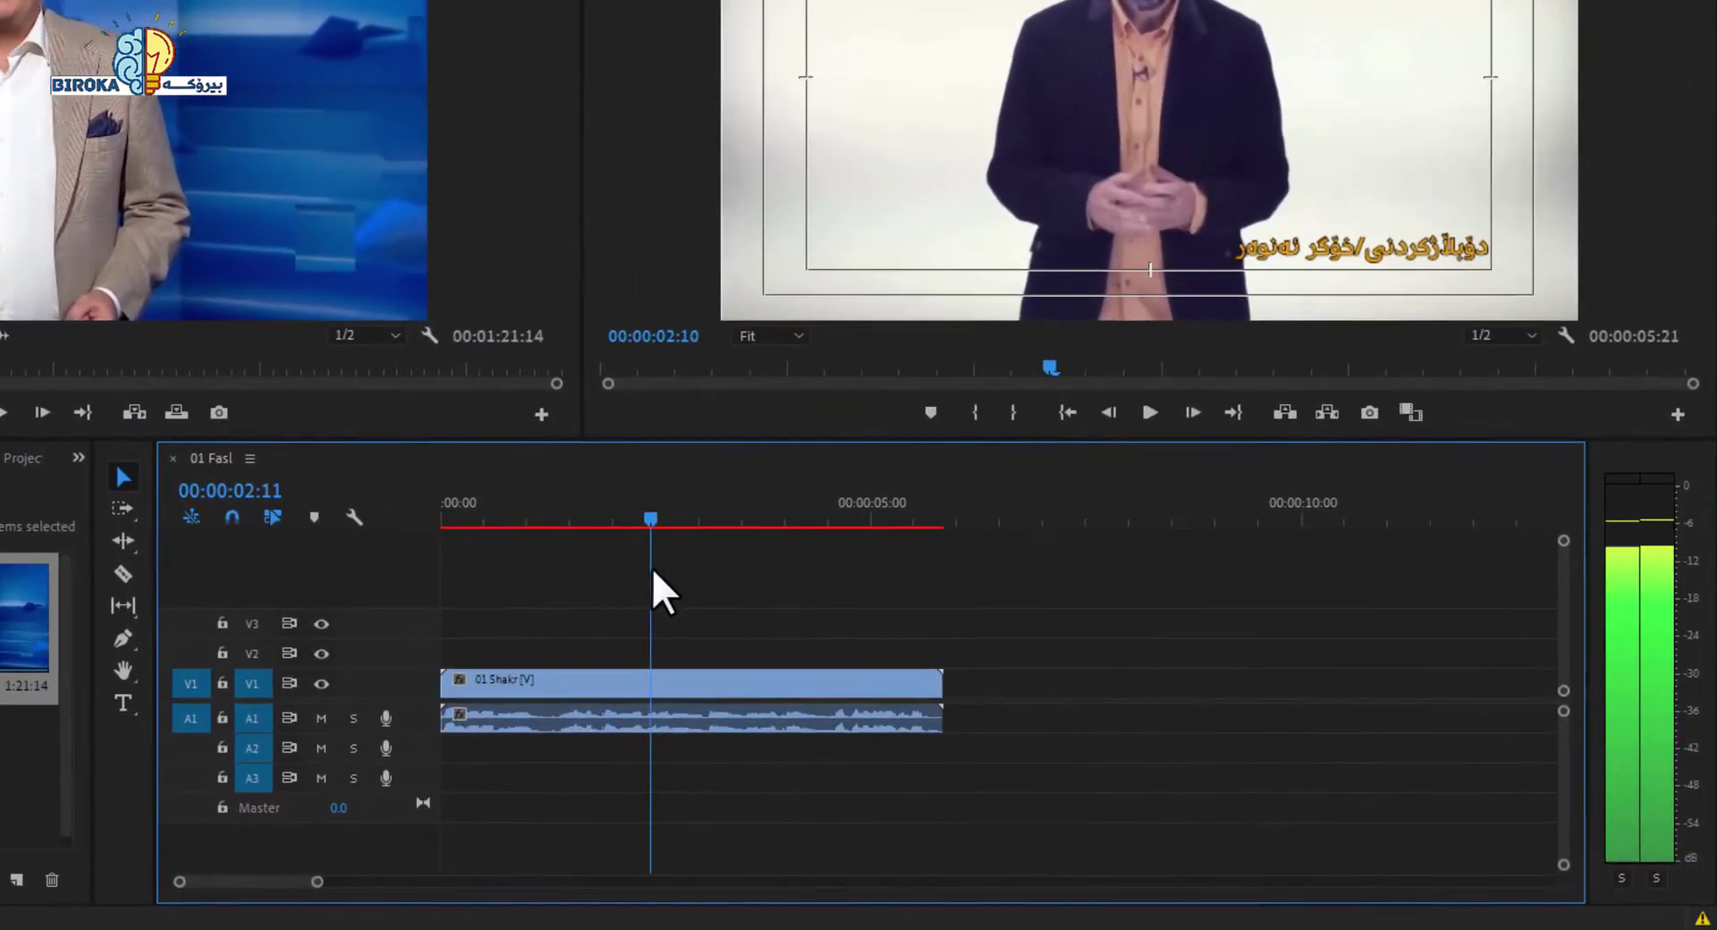
pyautogui.moveTo(652, 567); pyautogui.dragTo(654, 568)
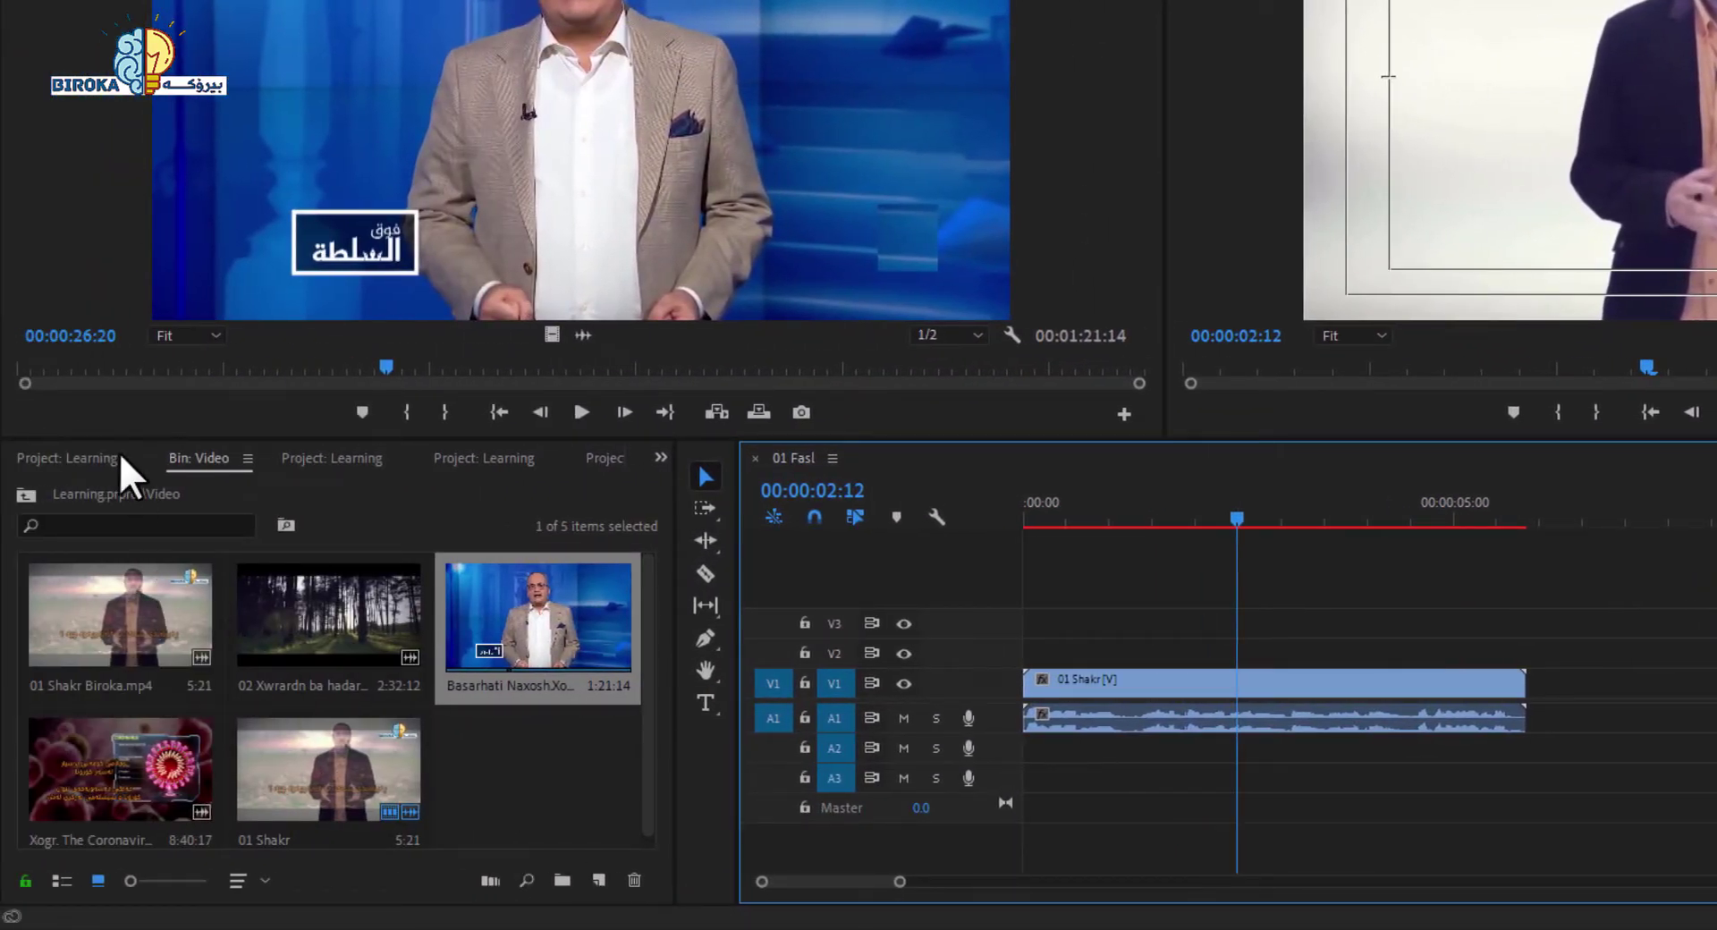
# Set the In point of the Basarhati Naxosh.Xogry.mp4 source clip at 00:00:05:21.
pyautogui.click(184, 366)
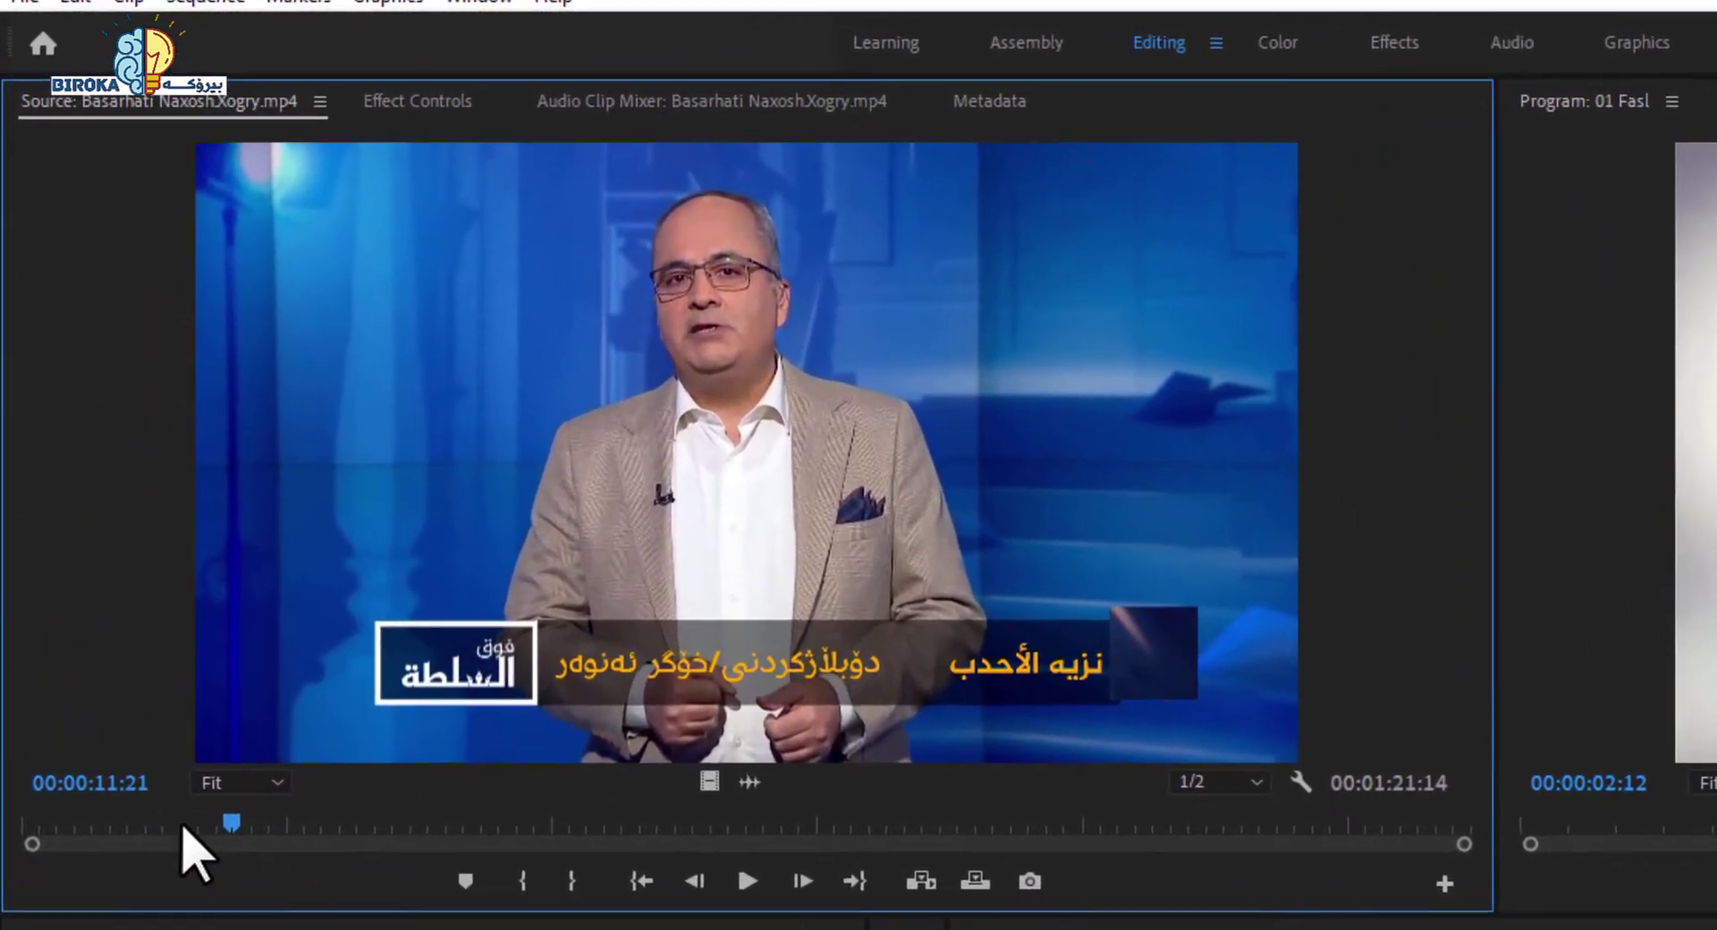
pyautogui.click(153, 700)
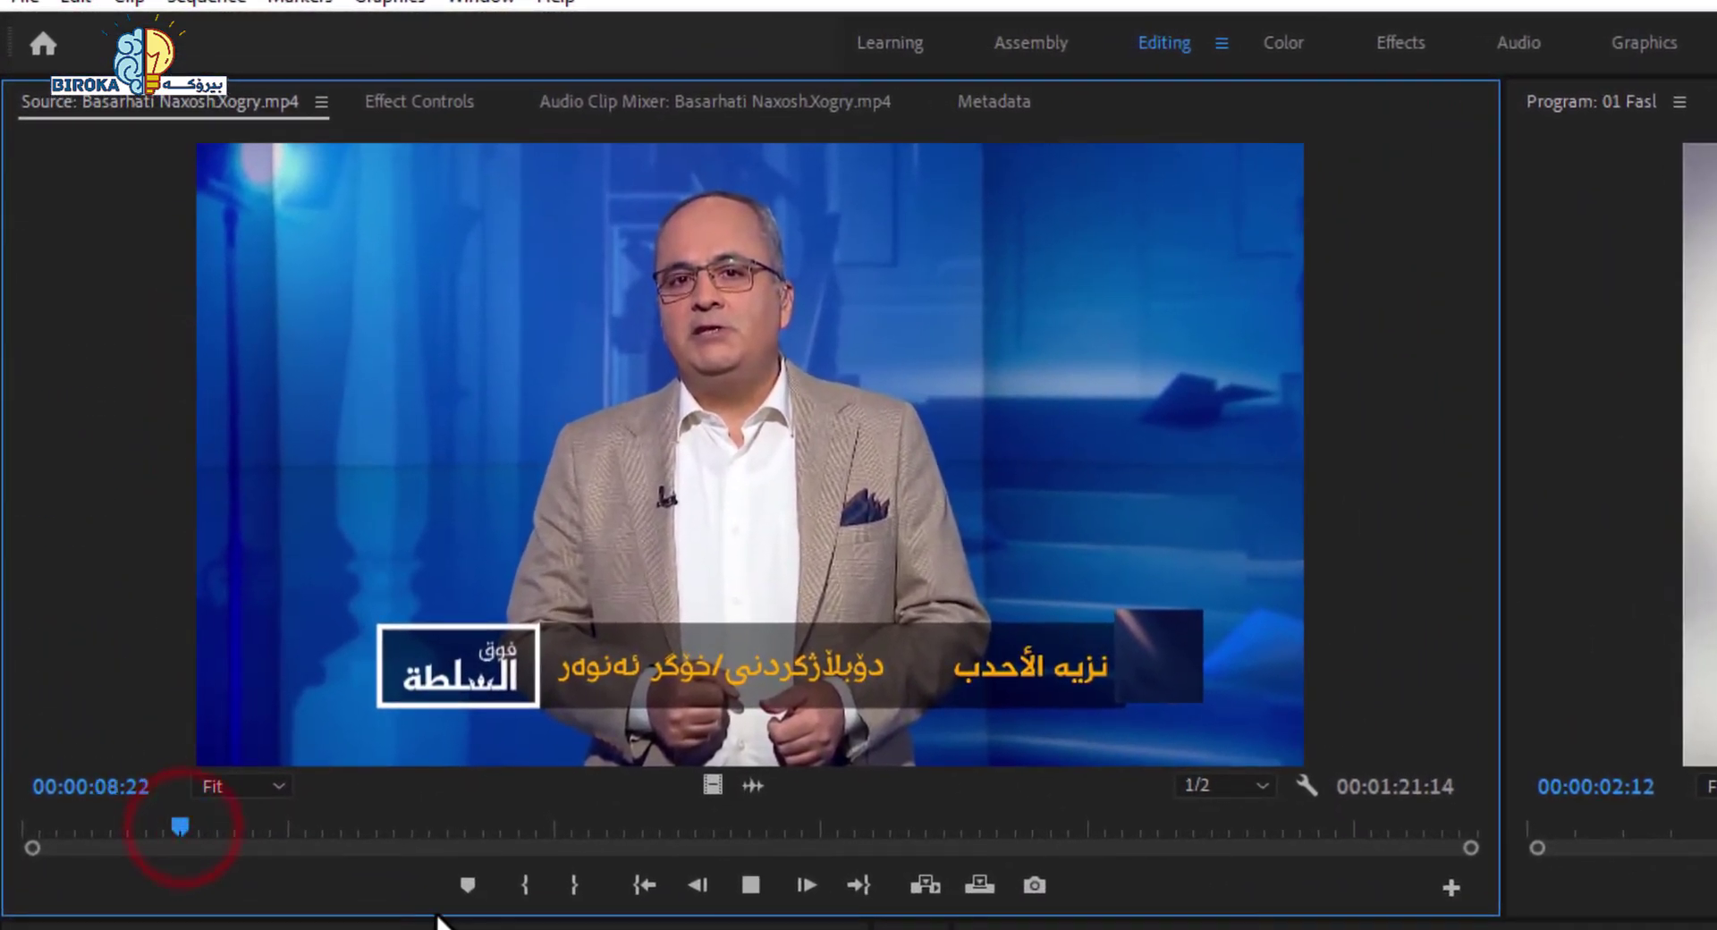
pyautogui.click(111, 830)
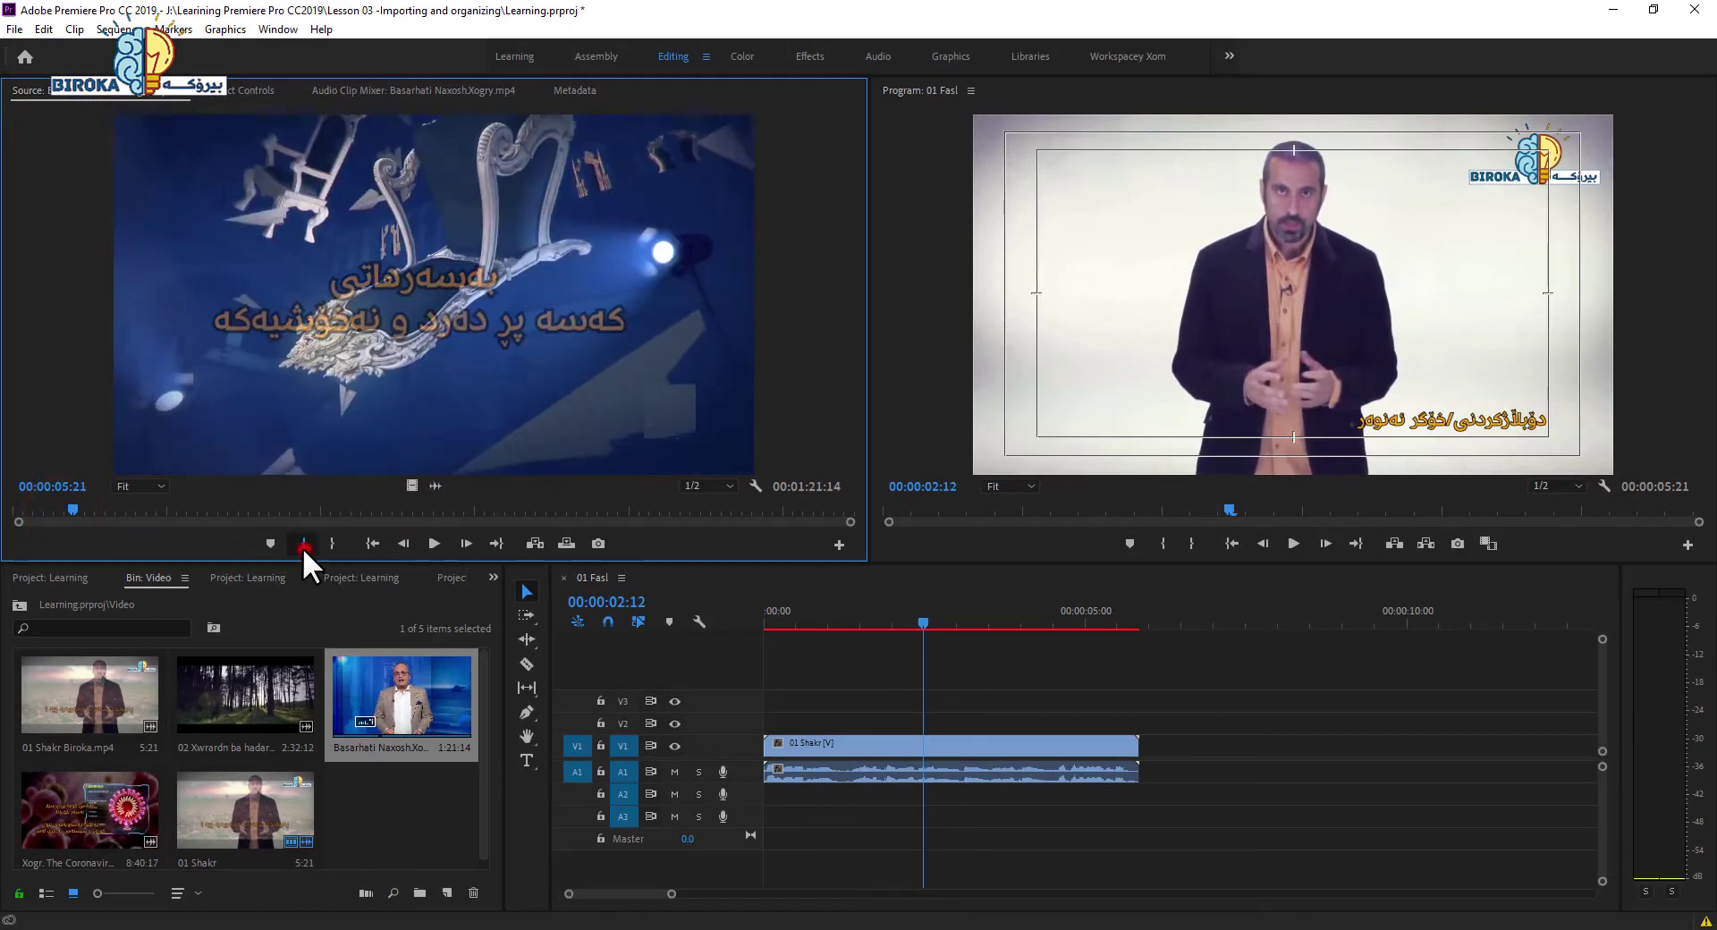
pyautogui.click(315, 574)
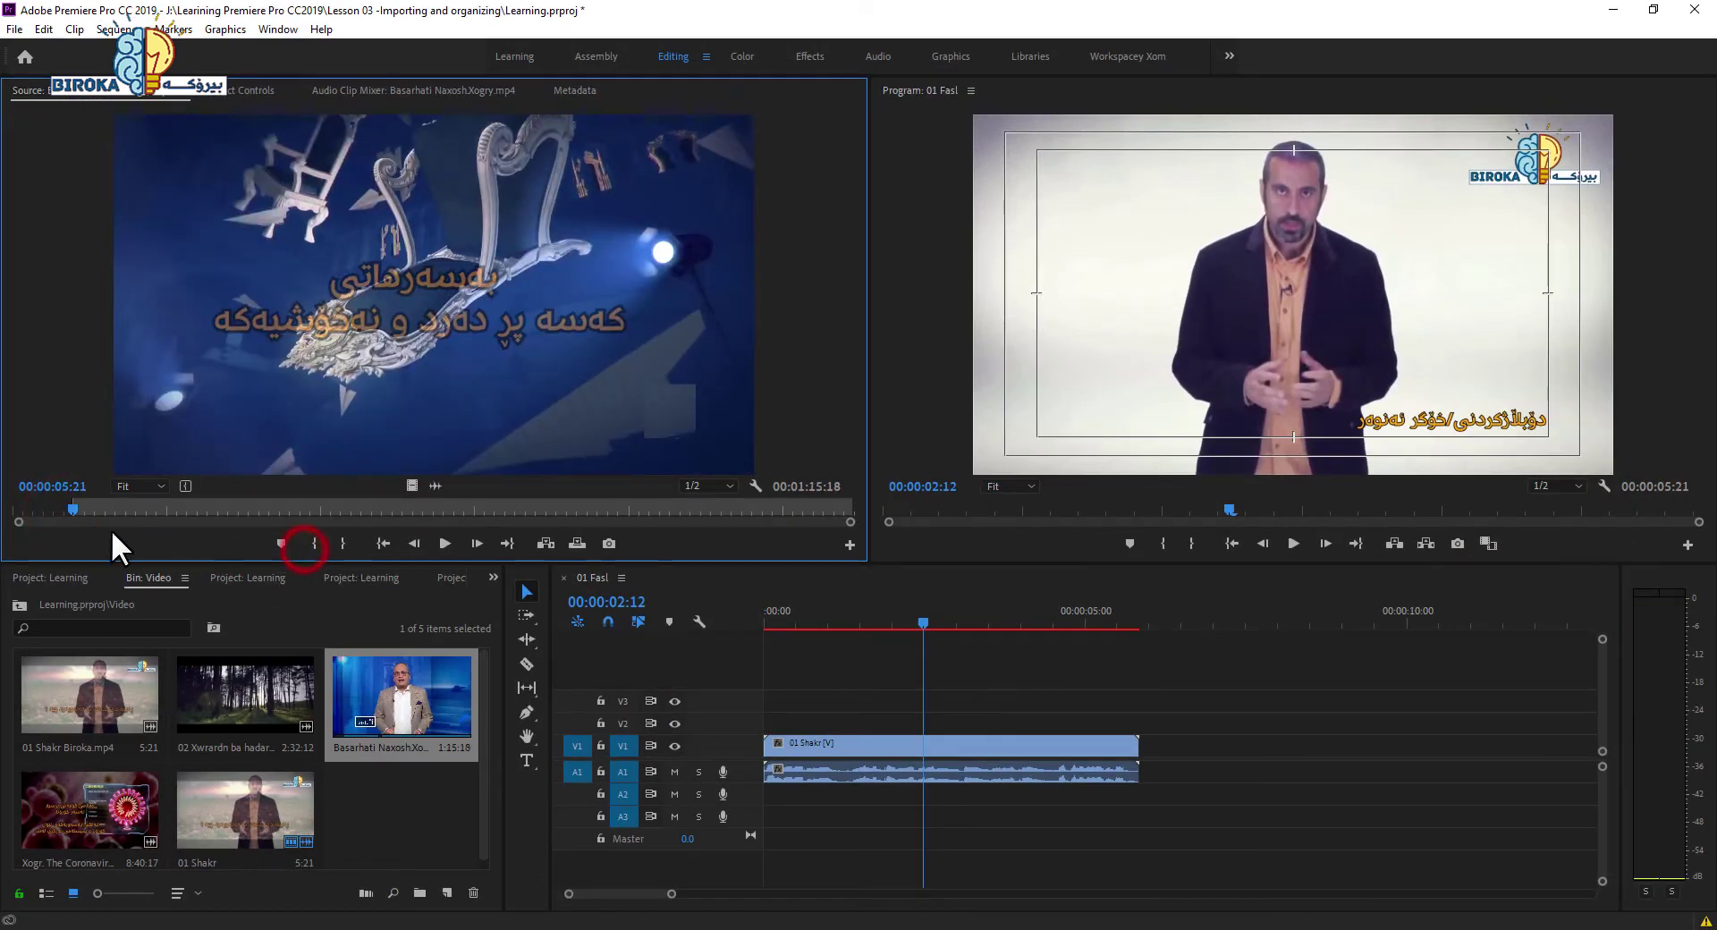
# Set the source clip's Out point at 00:00:19:22 and scrub back to 00:00:09:06 within the marked range.
pyautogui.moveTo(84, 508); pyautogui.dragTo(182, 515)
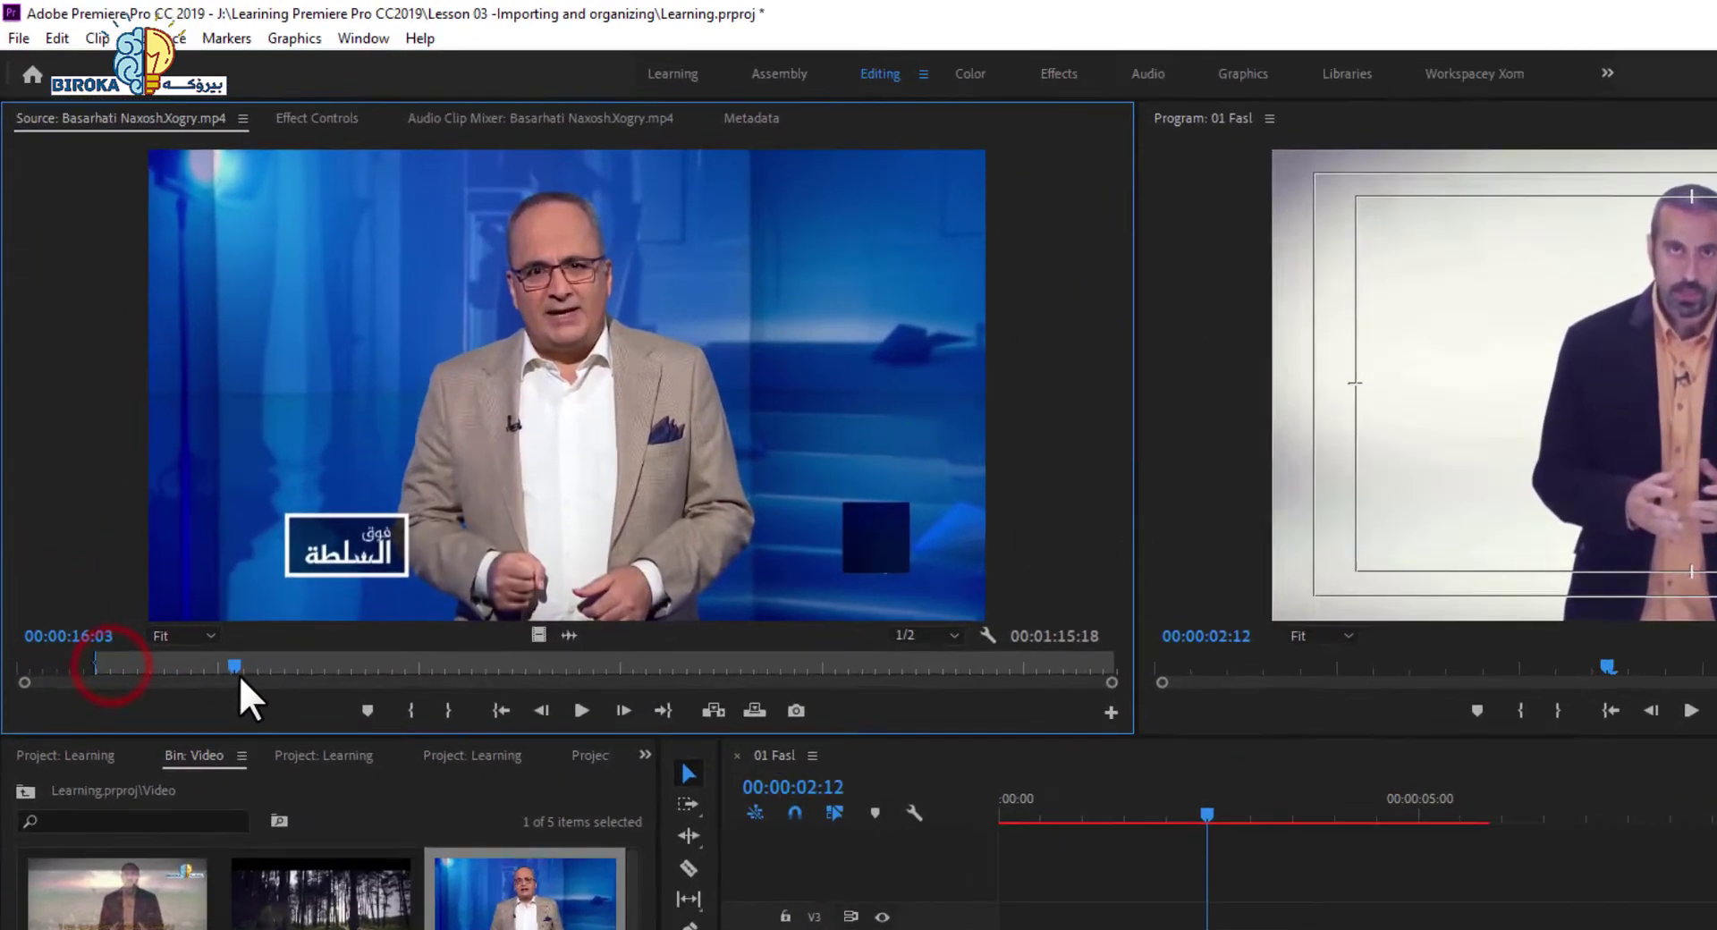
pyautogui.press('space')
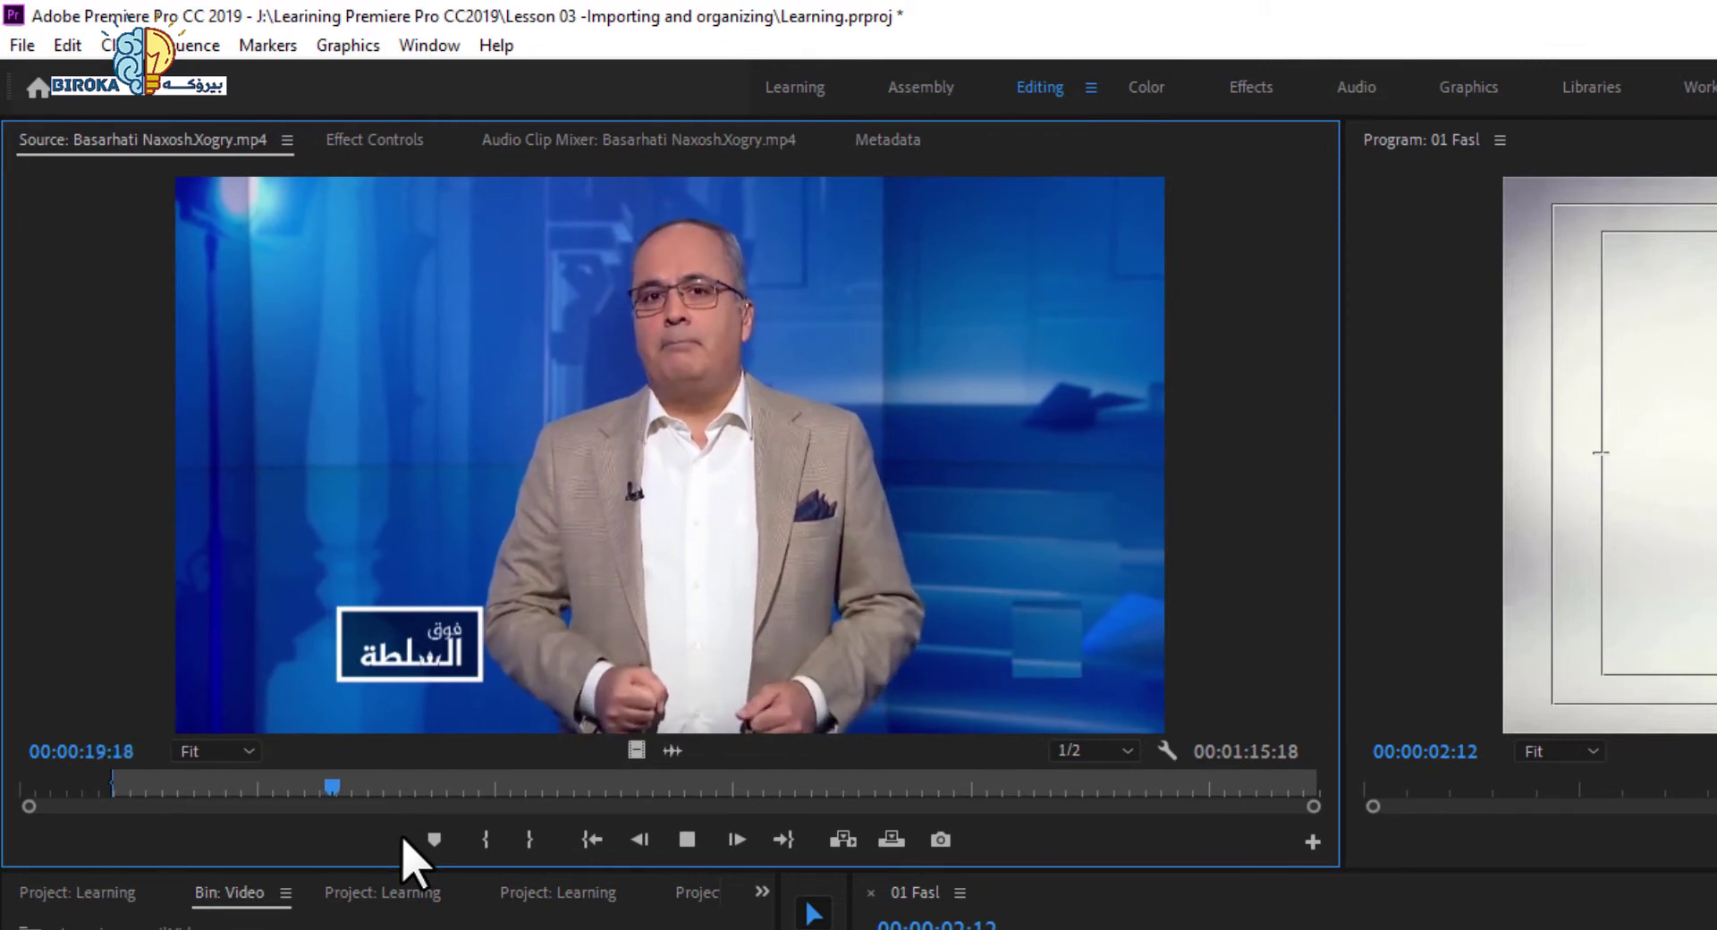
pyautogui.press('space')
pyautogui.click(527, 839)
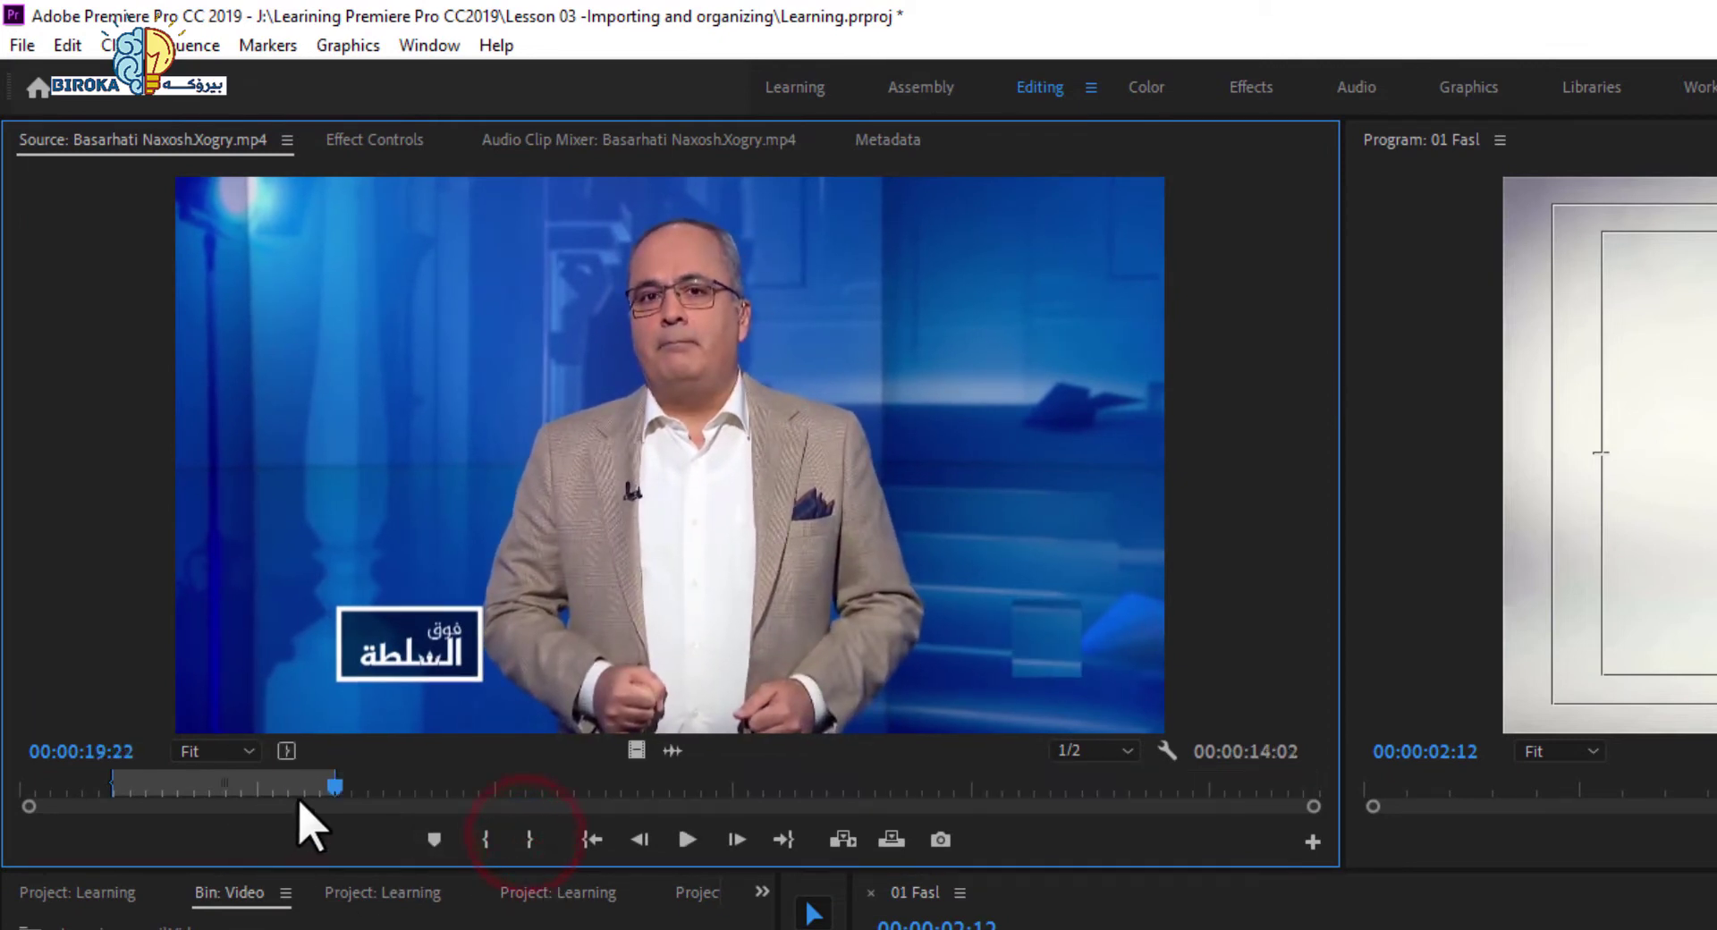
pyautogui.moveTo(249, 794); pyautogui.dragTo(170, 821)
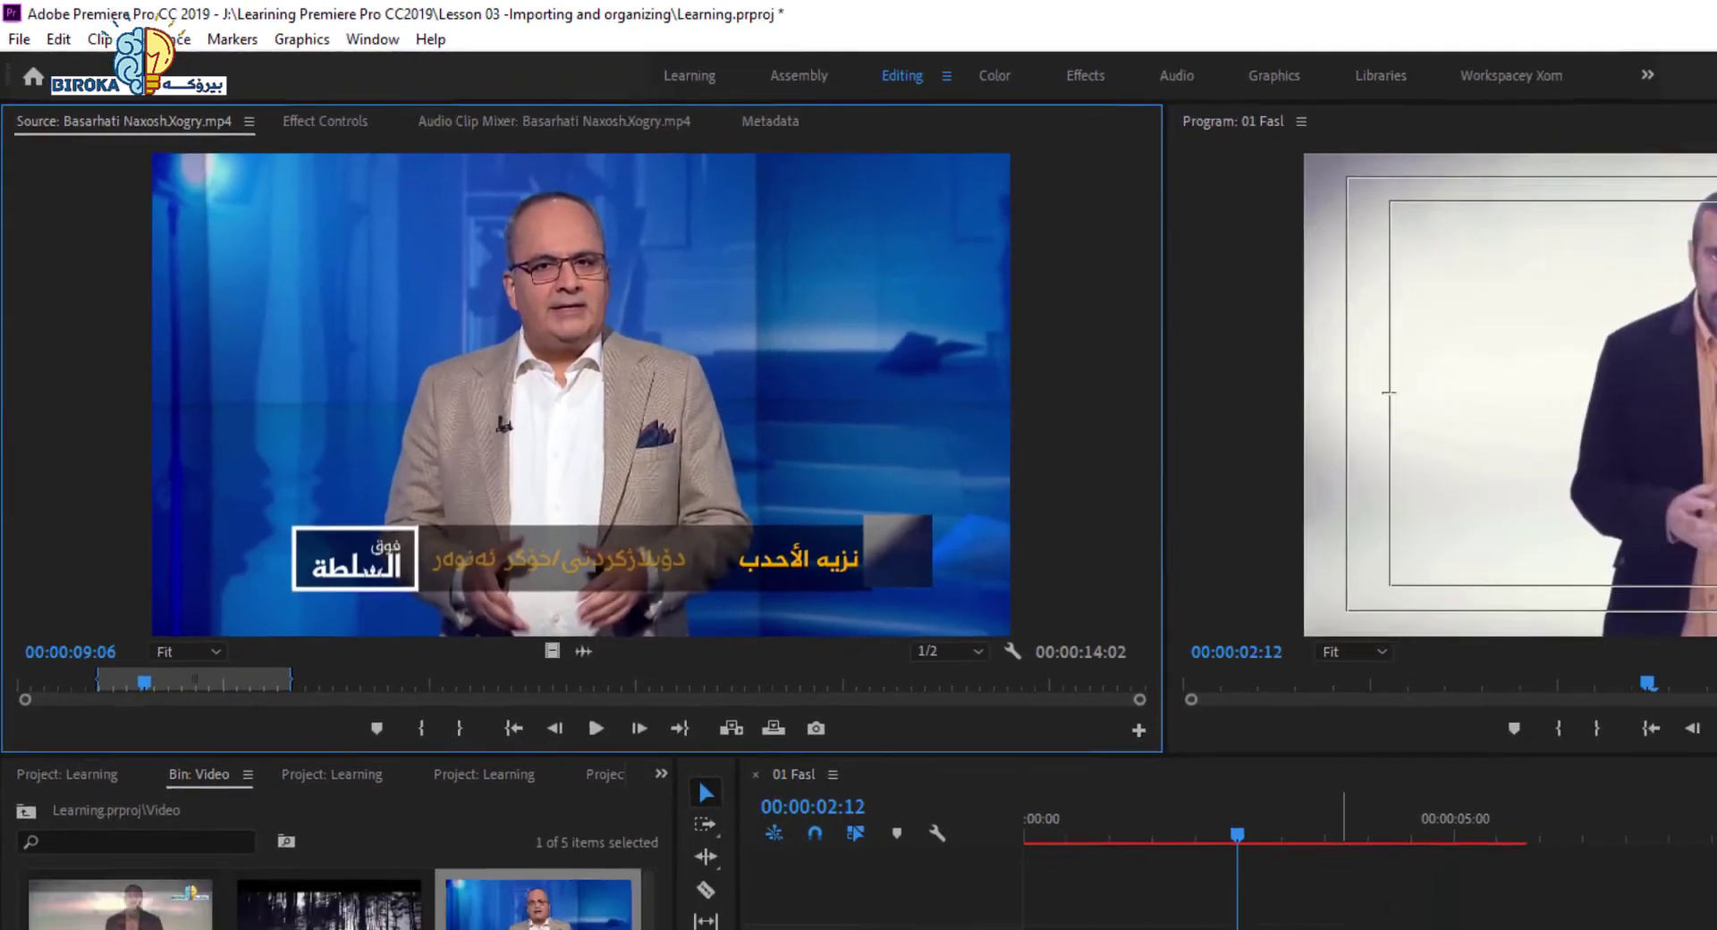
# Select the 01 Shakr clip in the sequence and jump the playhead to its start, followed by its end.
pyautogui.click(1157, 748)
pyautogui.click(817, 747)
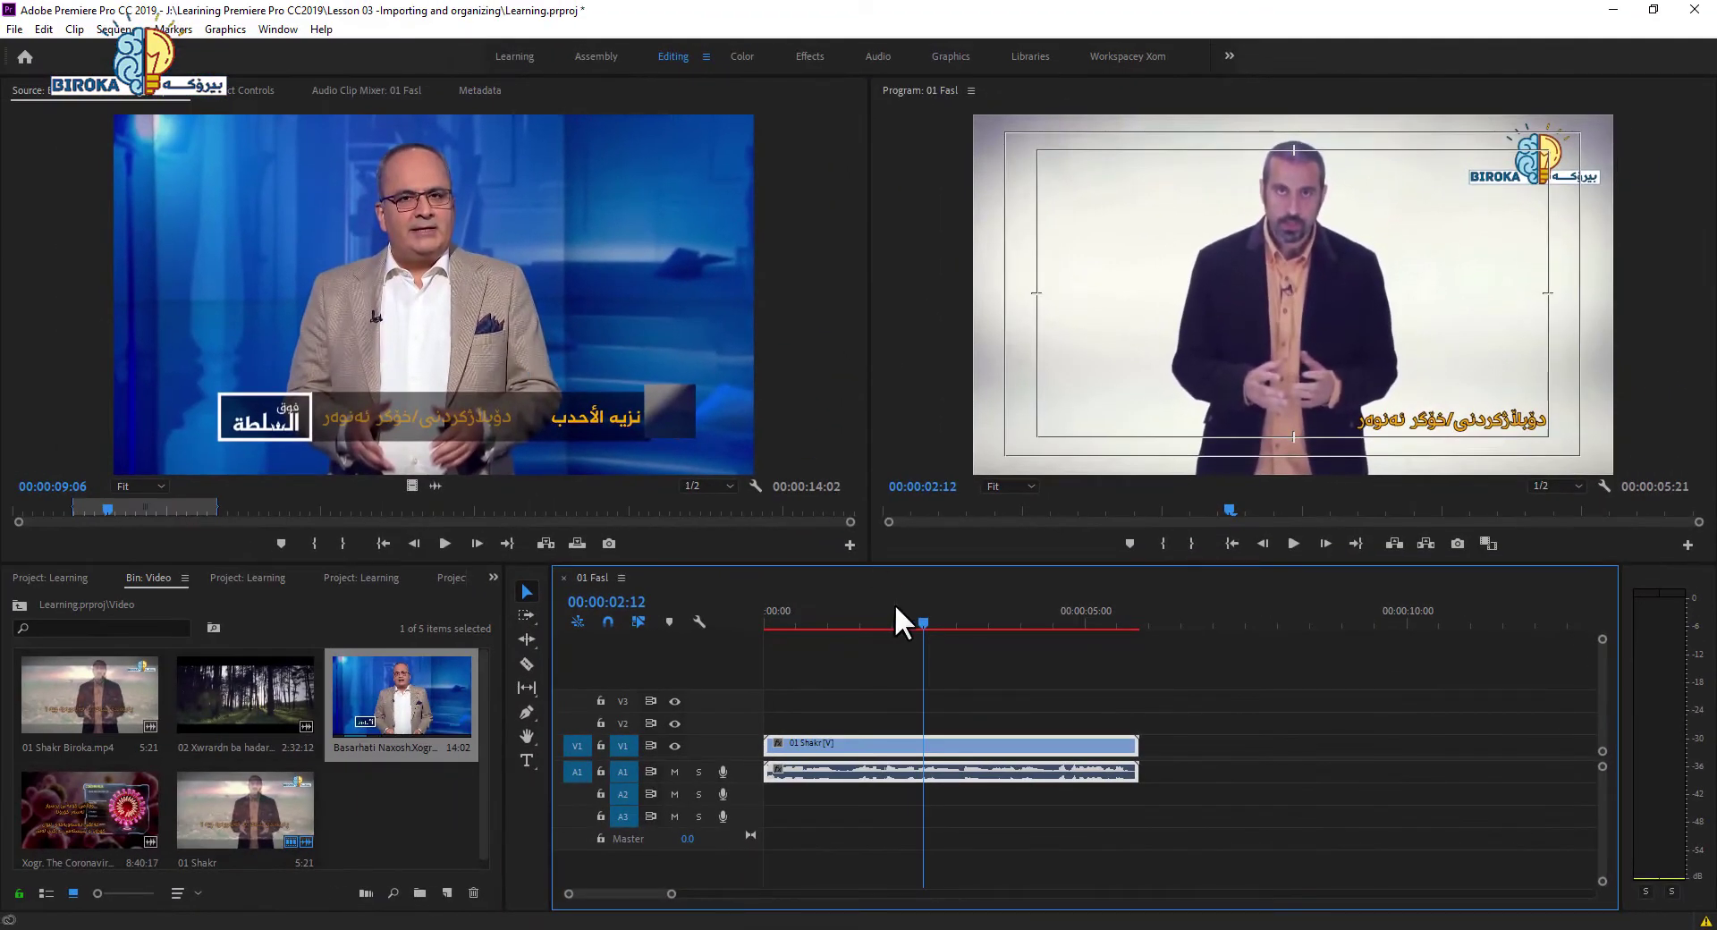
pyautogui.click(1043, 703)
pyautogui.click(1011, 750)
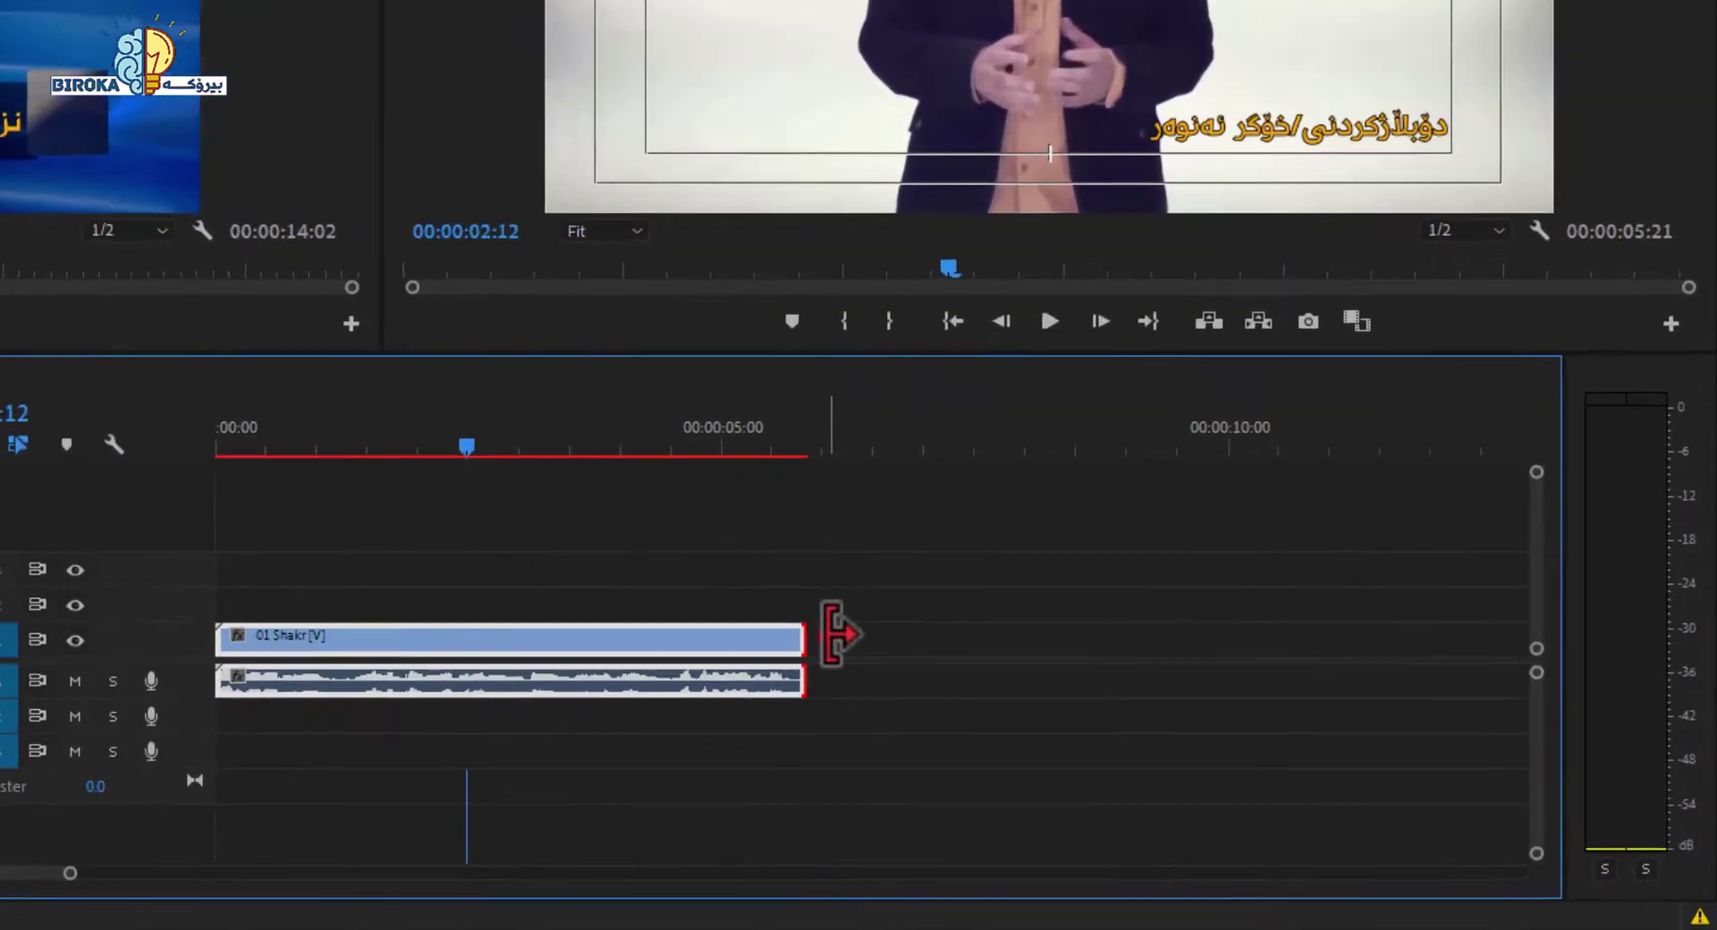
pyautogui.click(1152, 745)
pyautogui.click(947, 748)
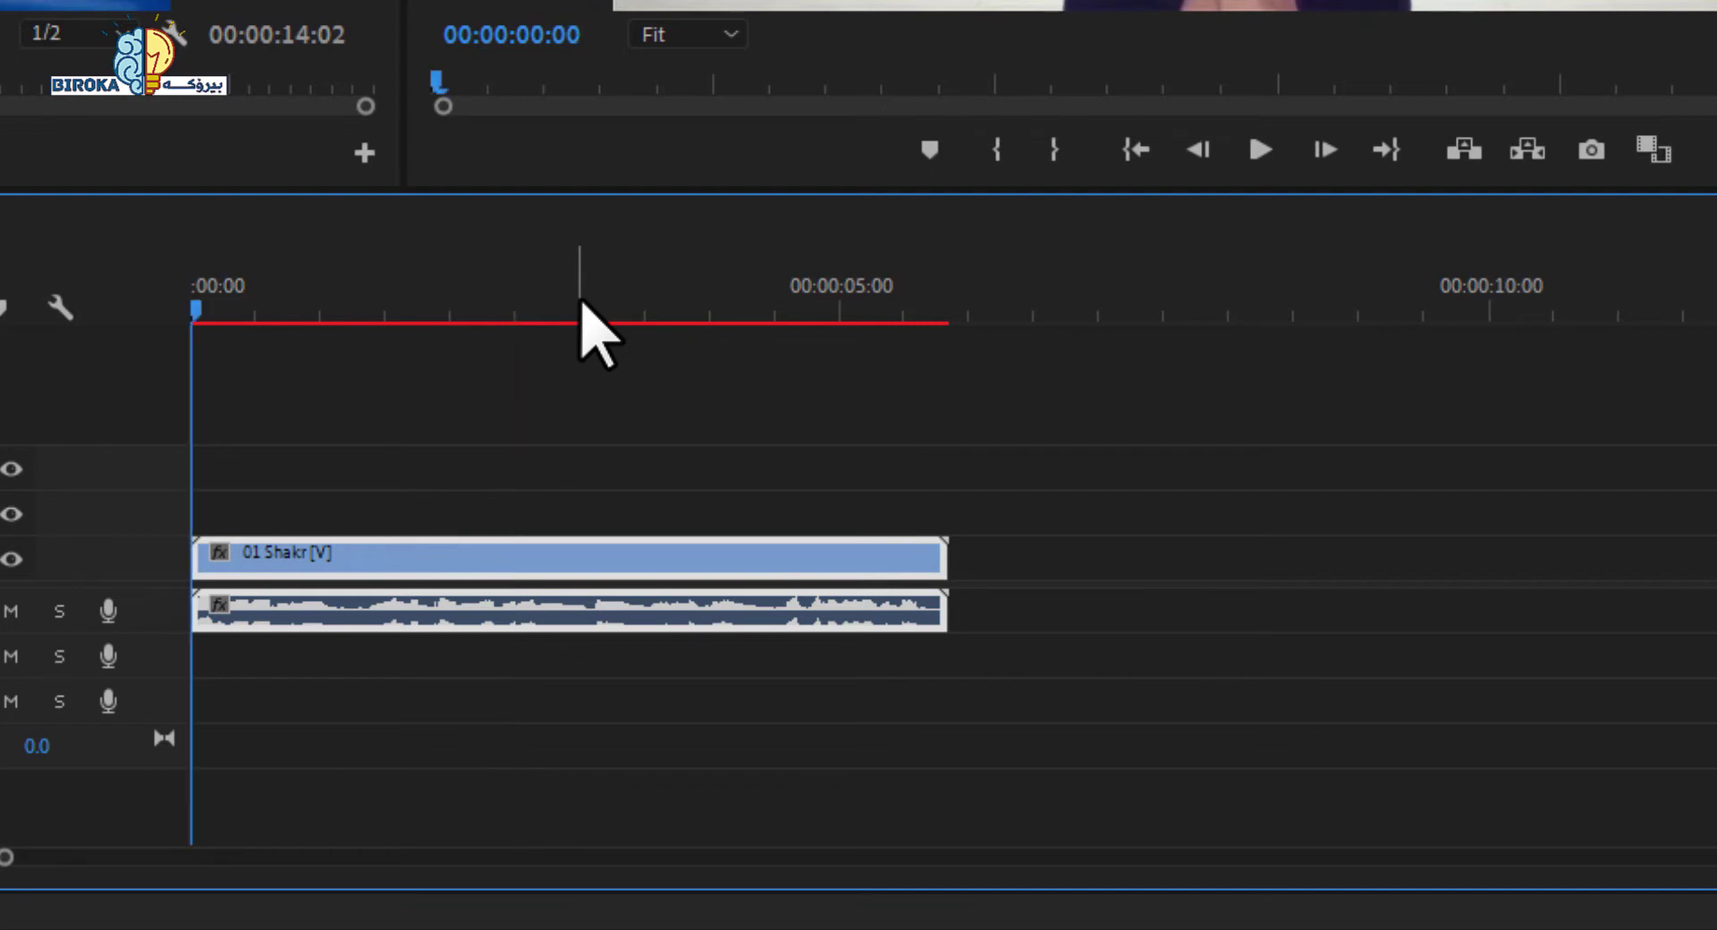
pyautogui.press('Up')
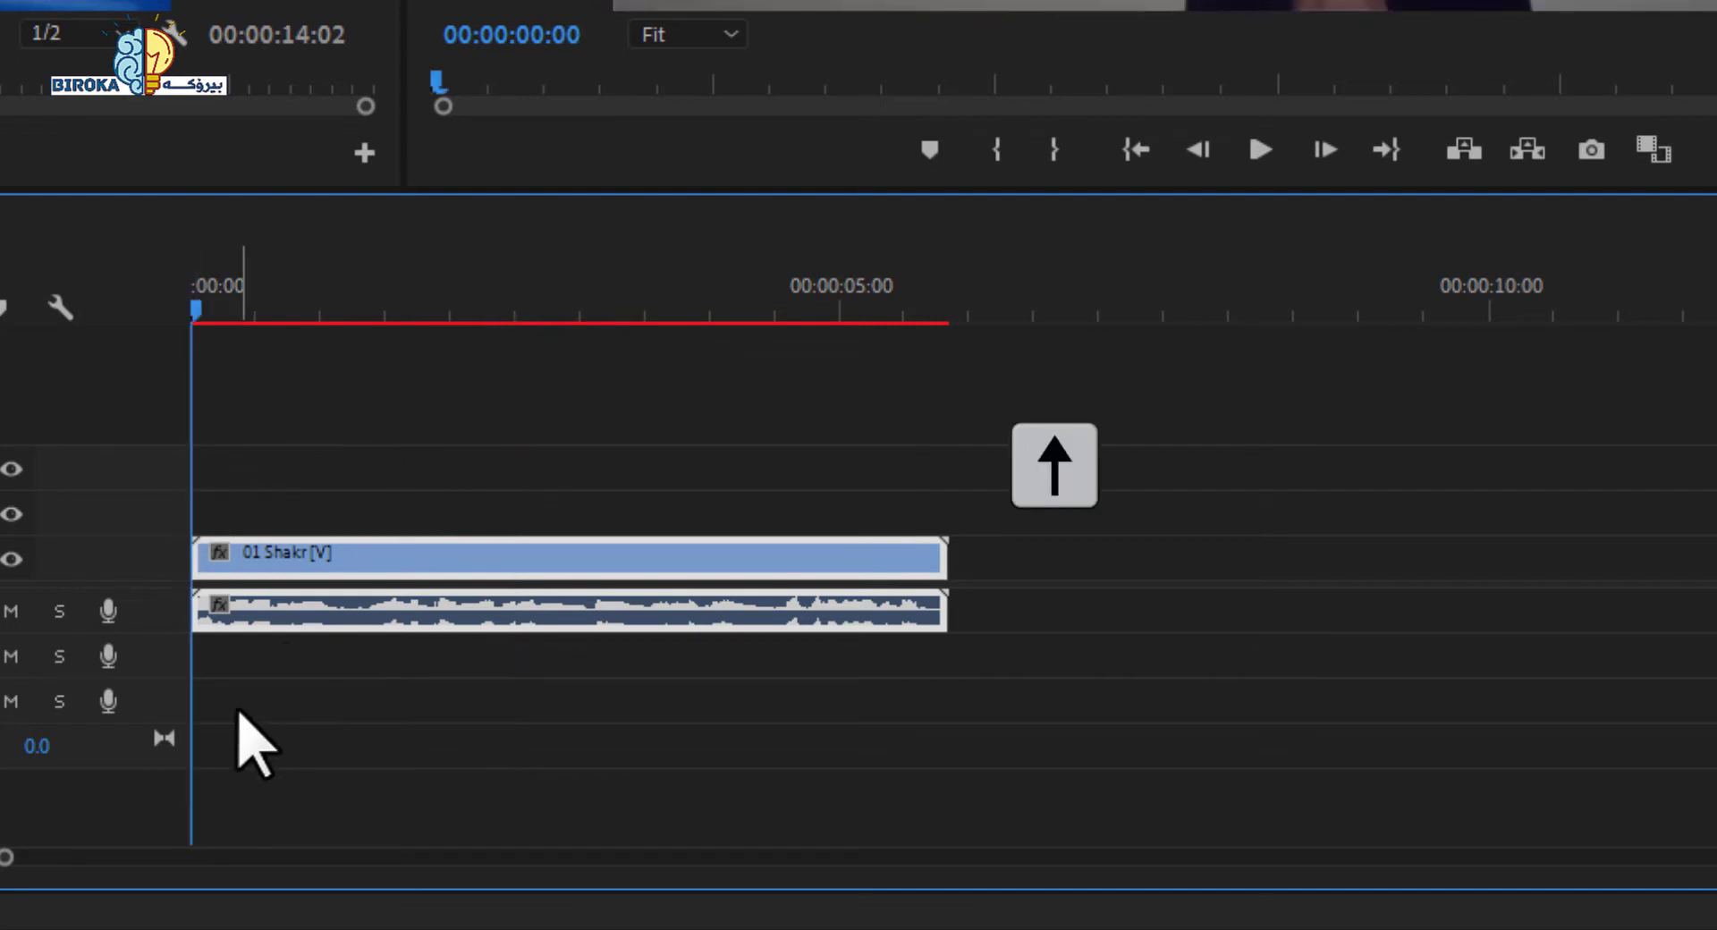
pyautogui.press('Down')
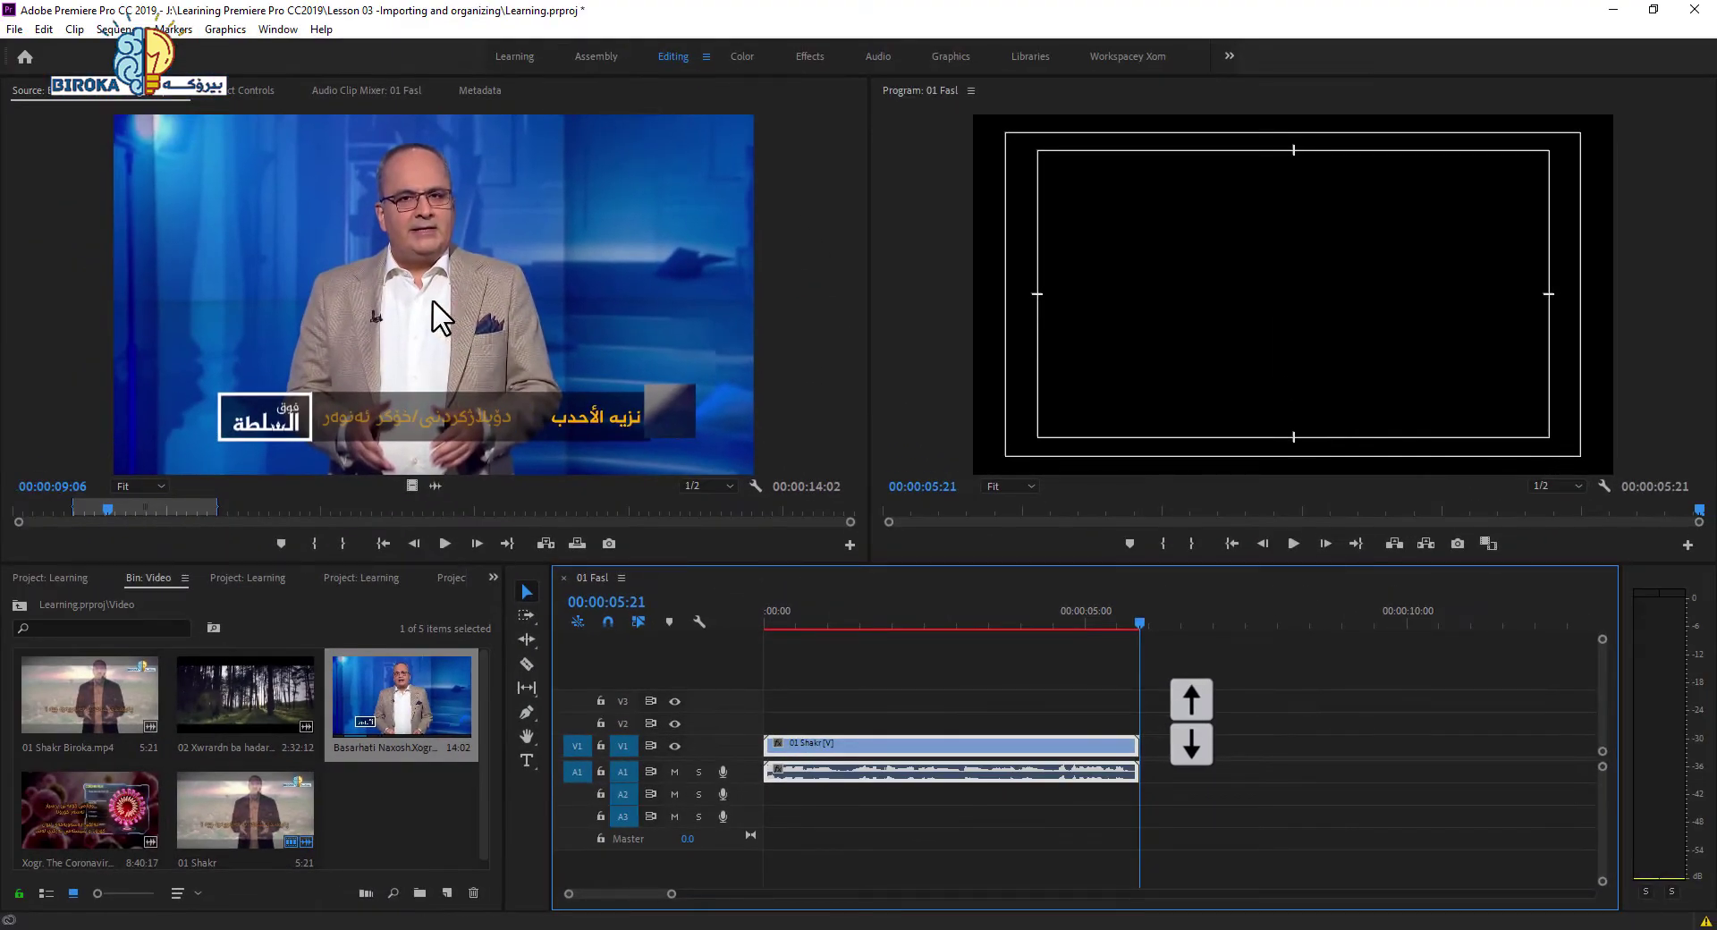
# Insert the marked range of the Basarhati Naxosh.Xogry source clip into the sequence directly after 01 Shakr, at 00:00:05:21.
pyautogui.click(416, 285)
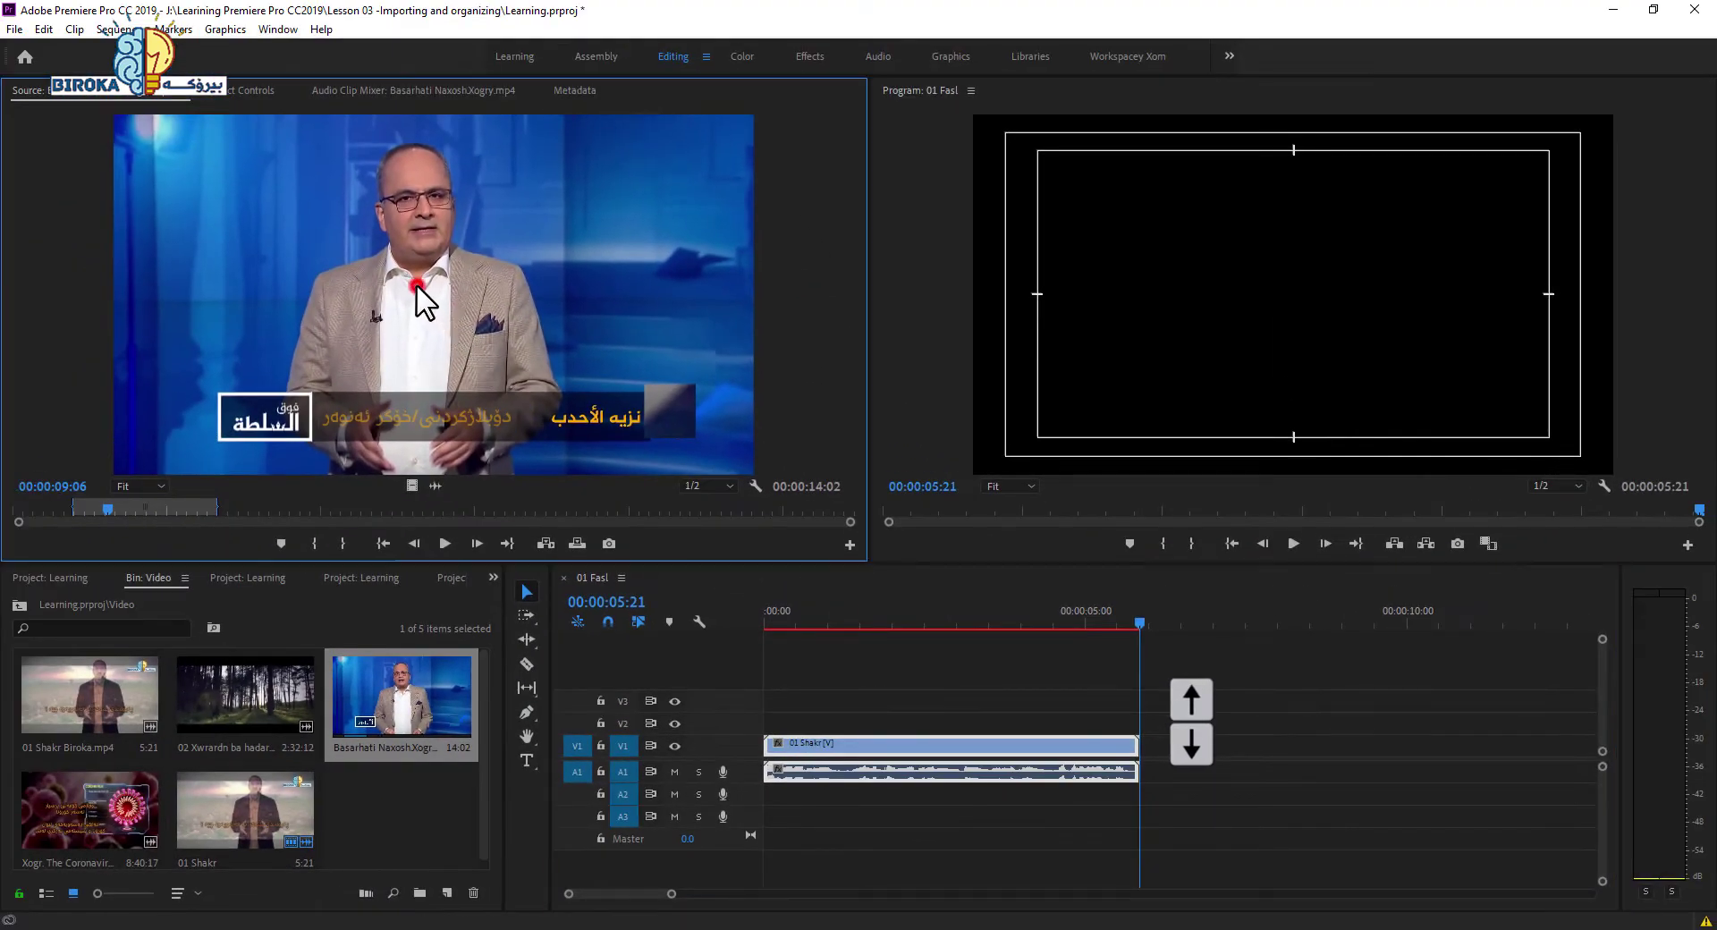
pyautogui.moveTo(416, 283); pyautogui.dragTo(1149, 755)
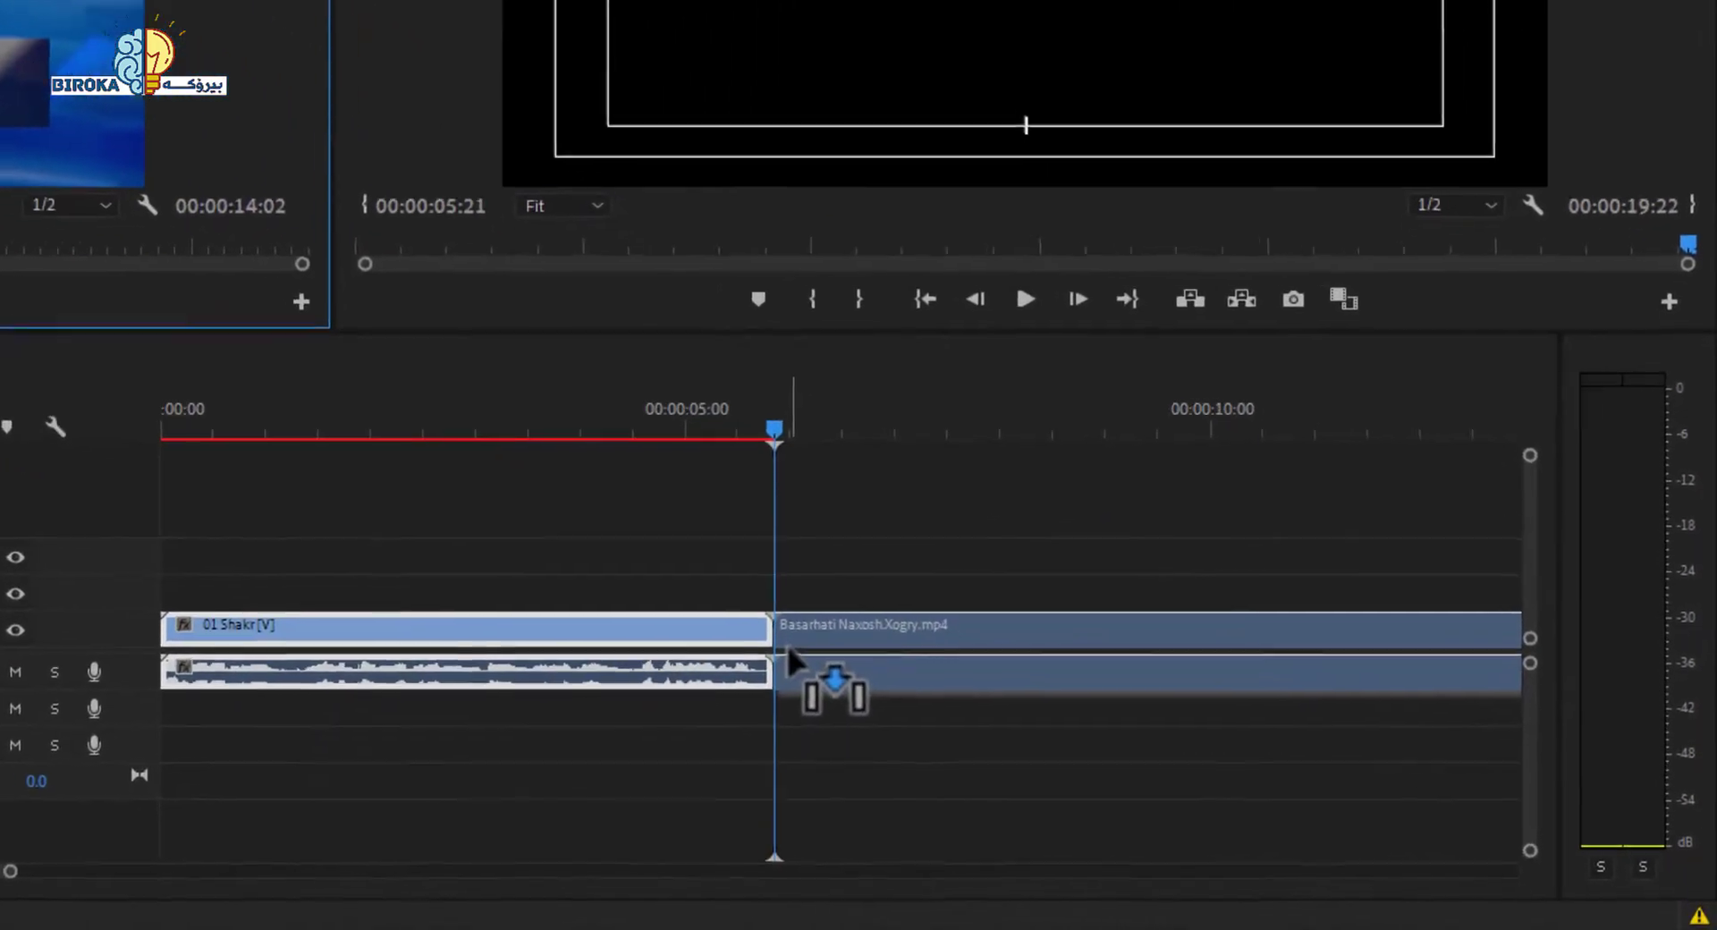
pyautogui.moveTo(787, 652); pyautogui.dragTo(792, 693)
# Try moving the Basarhati Naxosh.Xogry clip over the end of 01 Shakr, also up to the playhead at 00:00:02:19, and undo each move.
pyautogui.moveTo(830, 626); pyautogui.dragTo(653, 621)
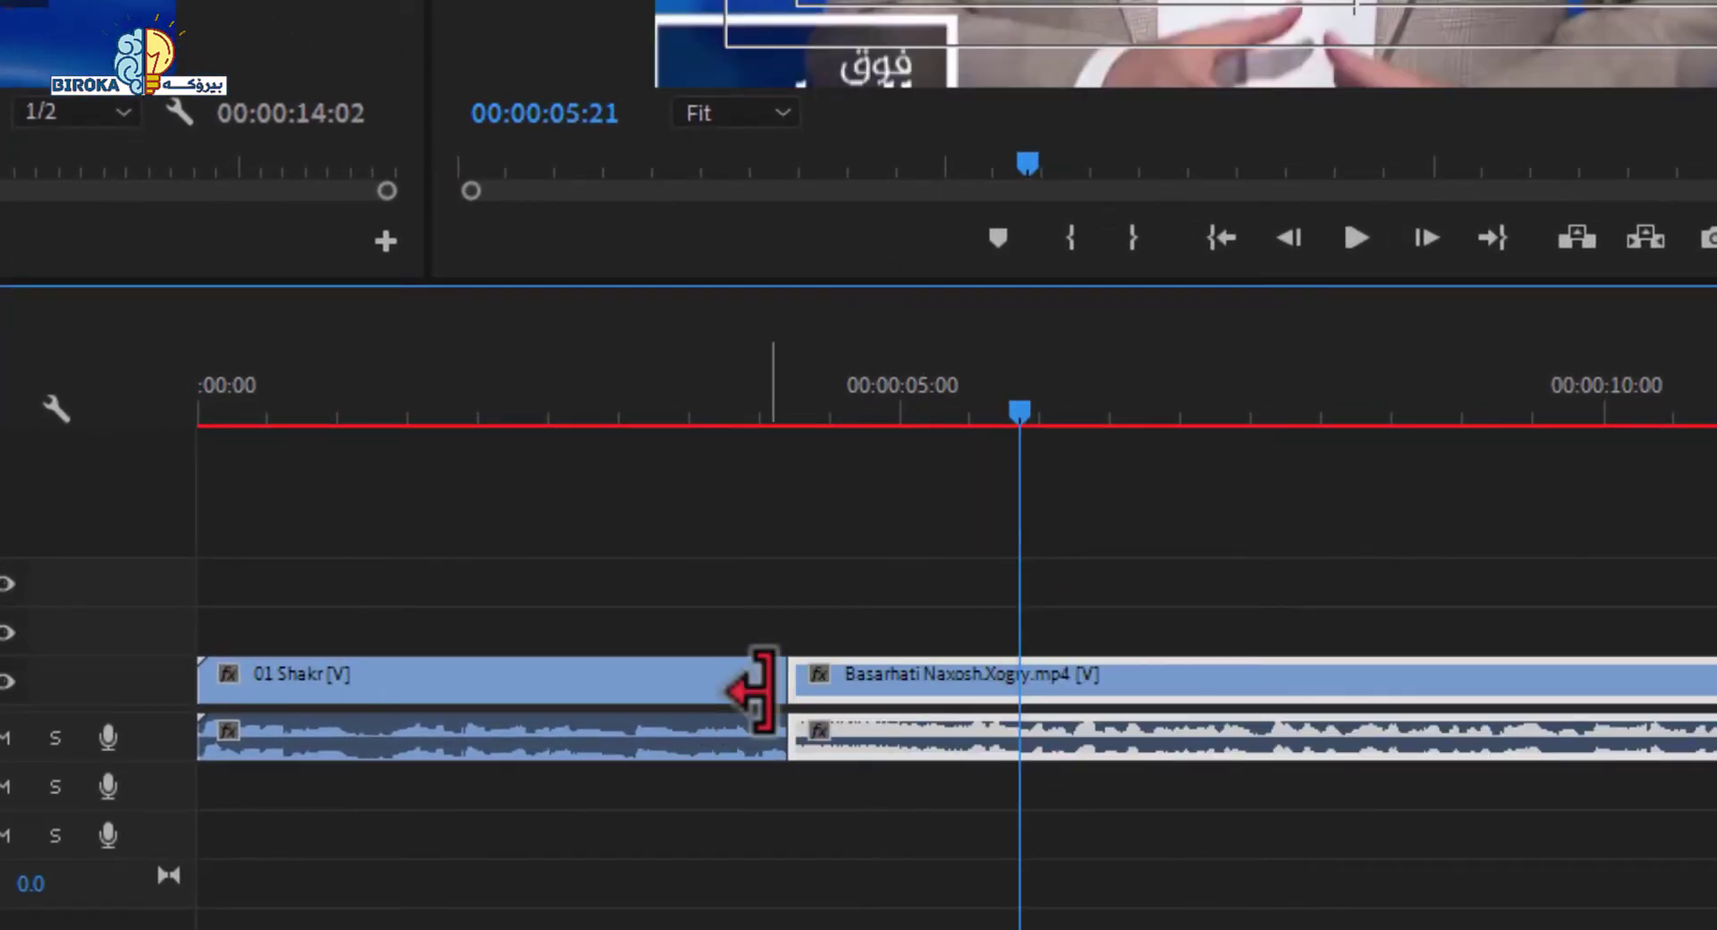
pyautogui.hotkey('ctrl', 'z')
pyautogui.moveTo(740, 392); pyautogui.dragTo(586, 394)
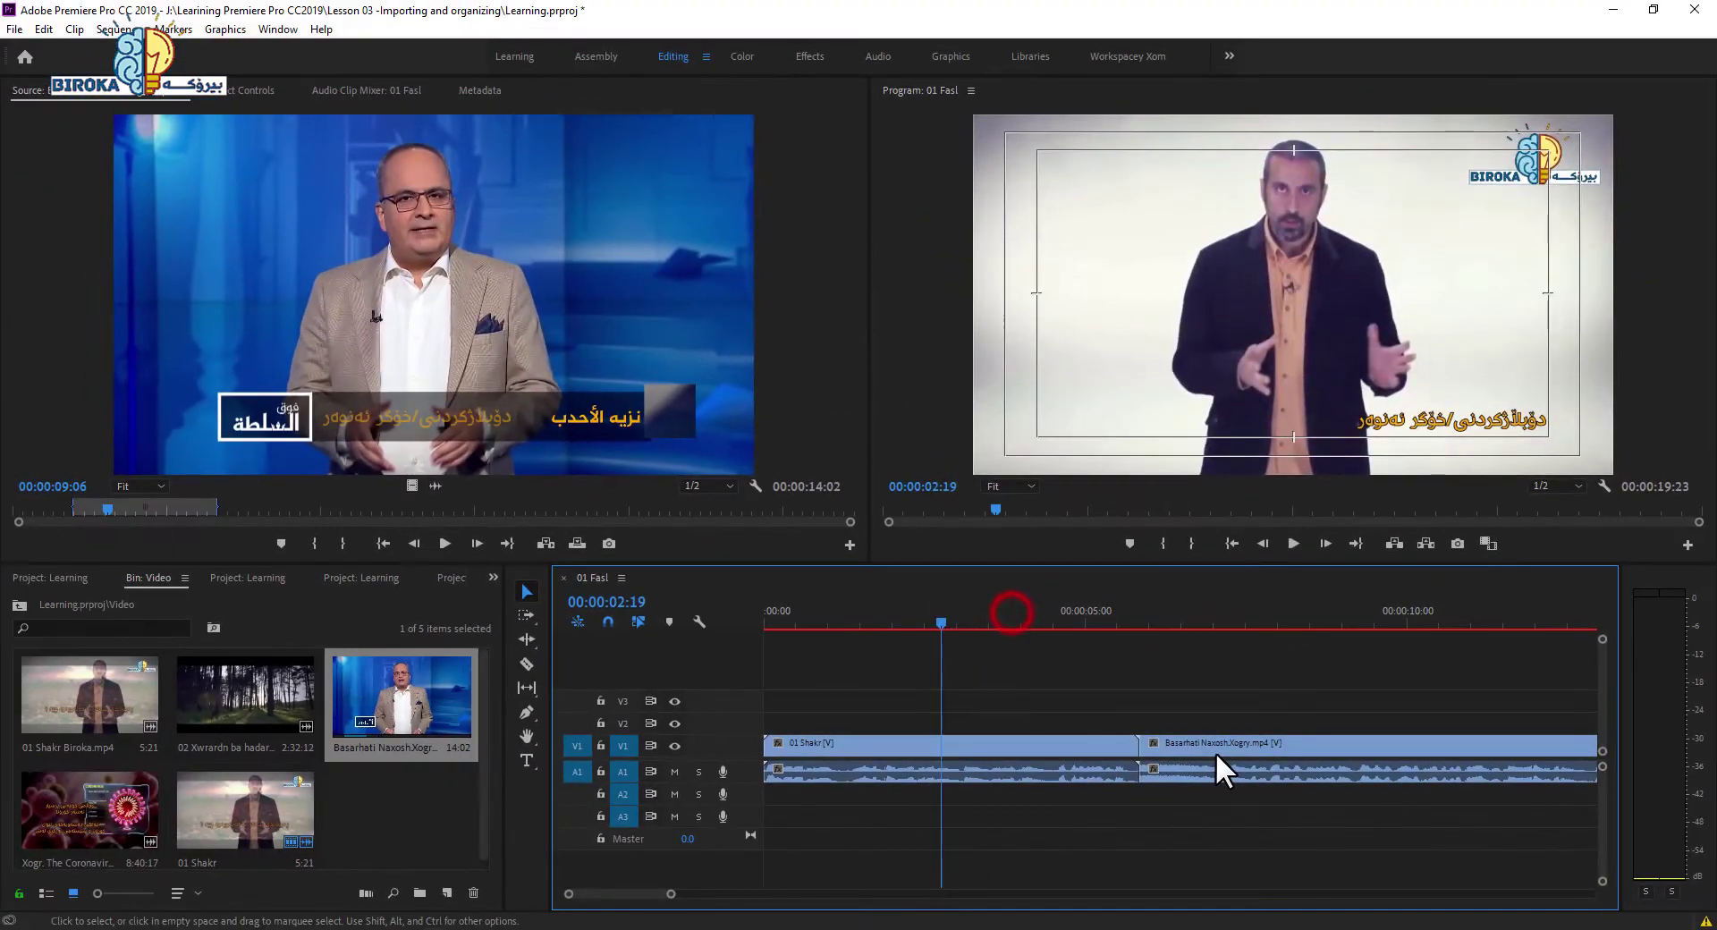
pyautogui.moveTo(1188, 700); pyautogui.dragTo(1187, 701)
pyautogui.moveTo(1216, 756); pyautogui.dragTo(1055, 791)
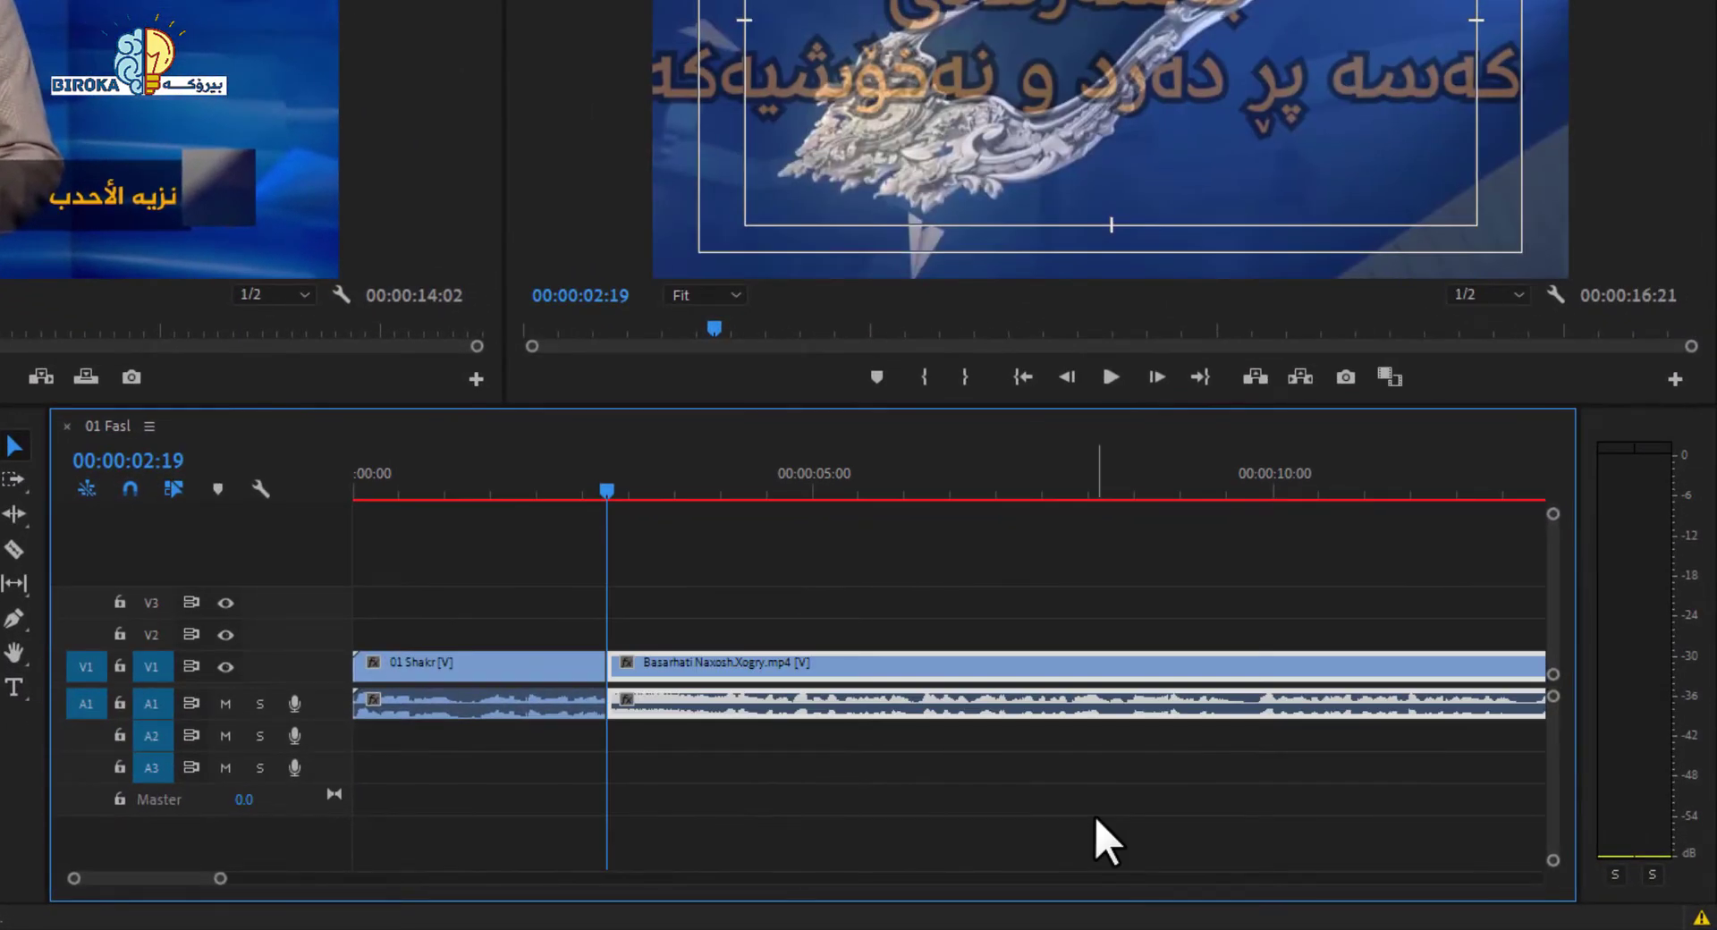
pyautogui.hotkey('ctrl', 'z')
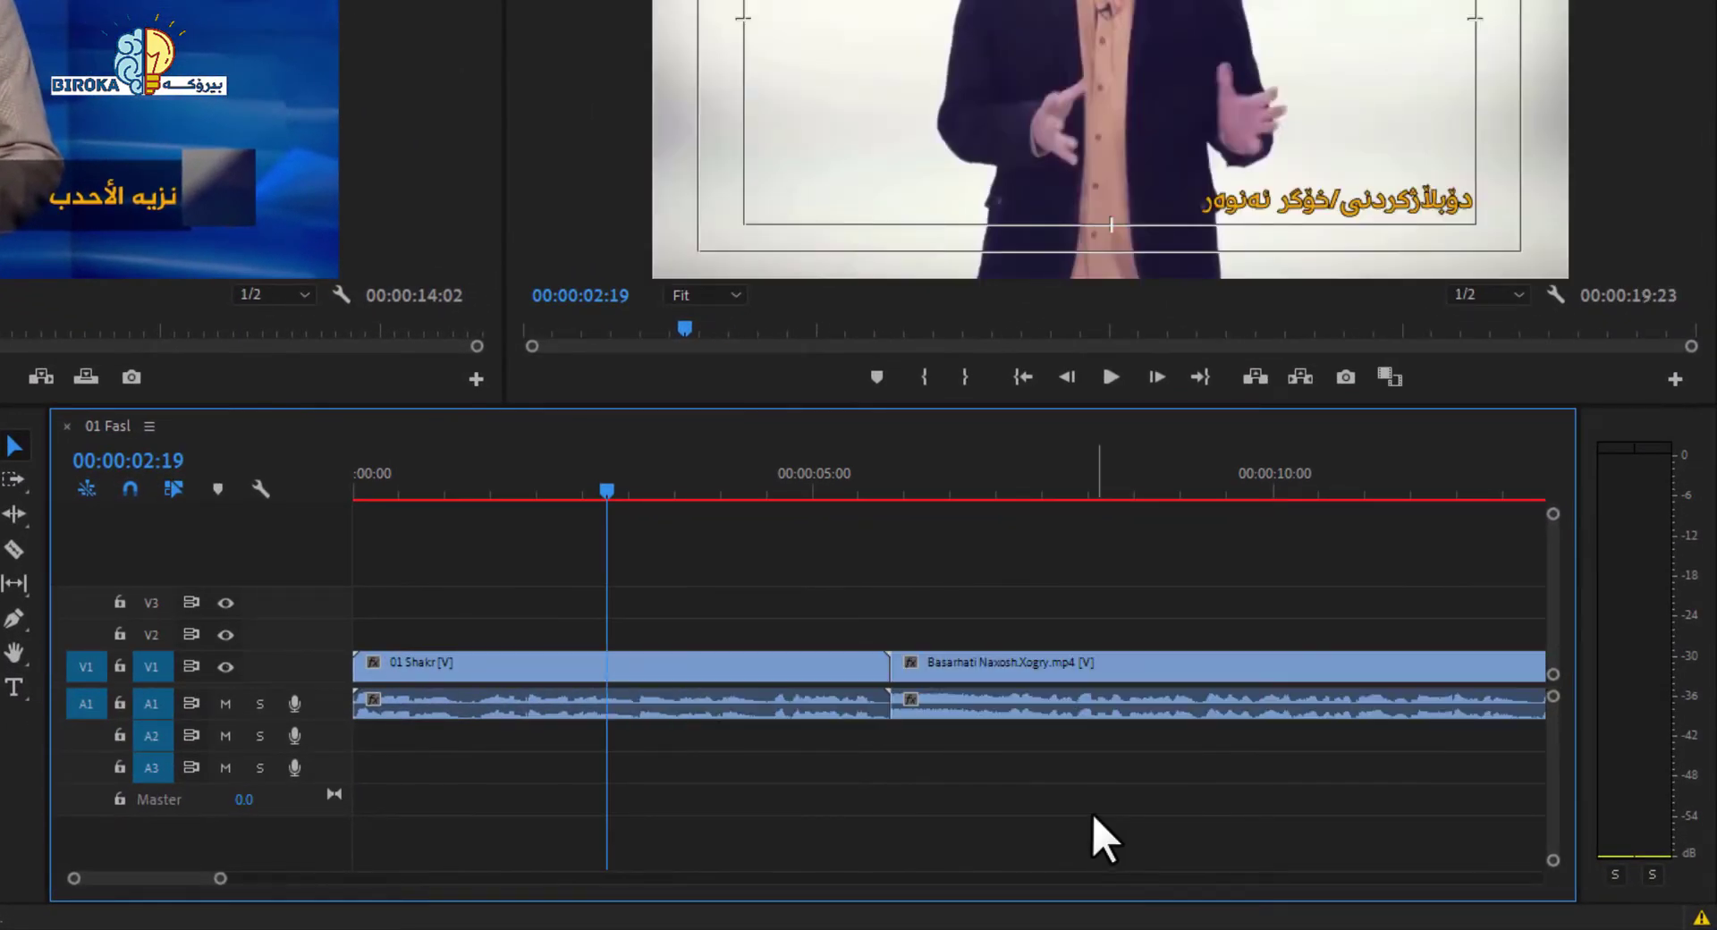
# Delete the Basarhati Naxosh.Xogry clip from the sequence, keeping only 01 Shakr.
pyautogui.click(831, 683)
pyautogui.click(958, 679)
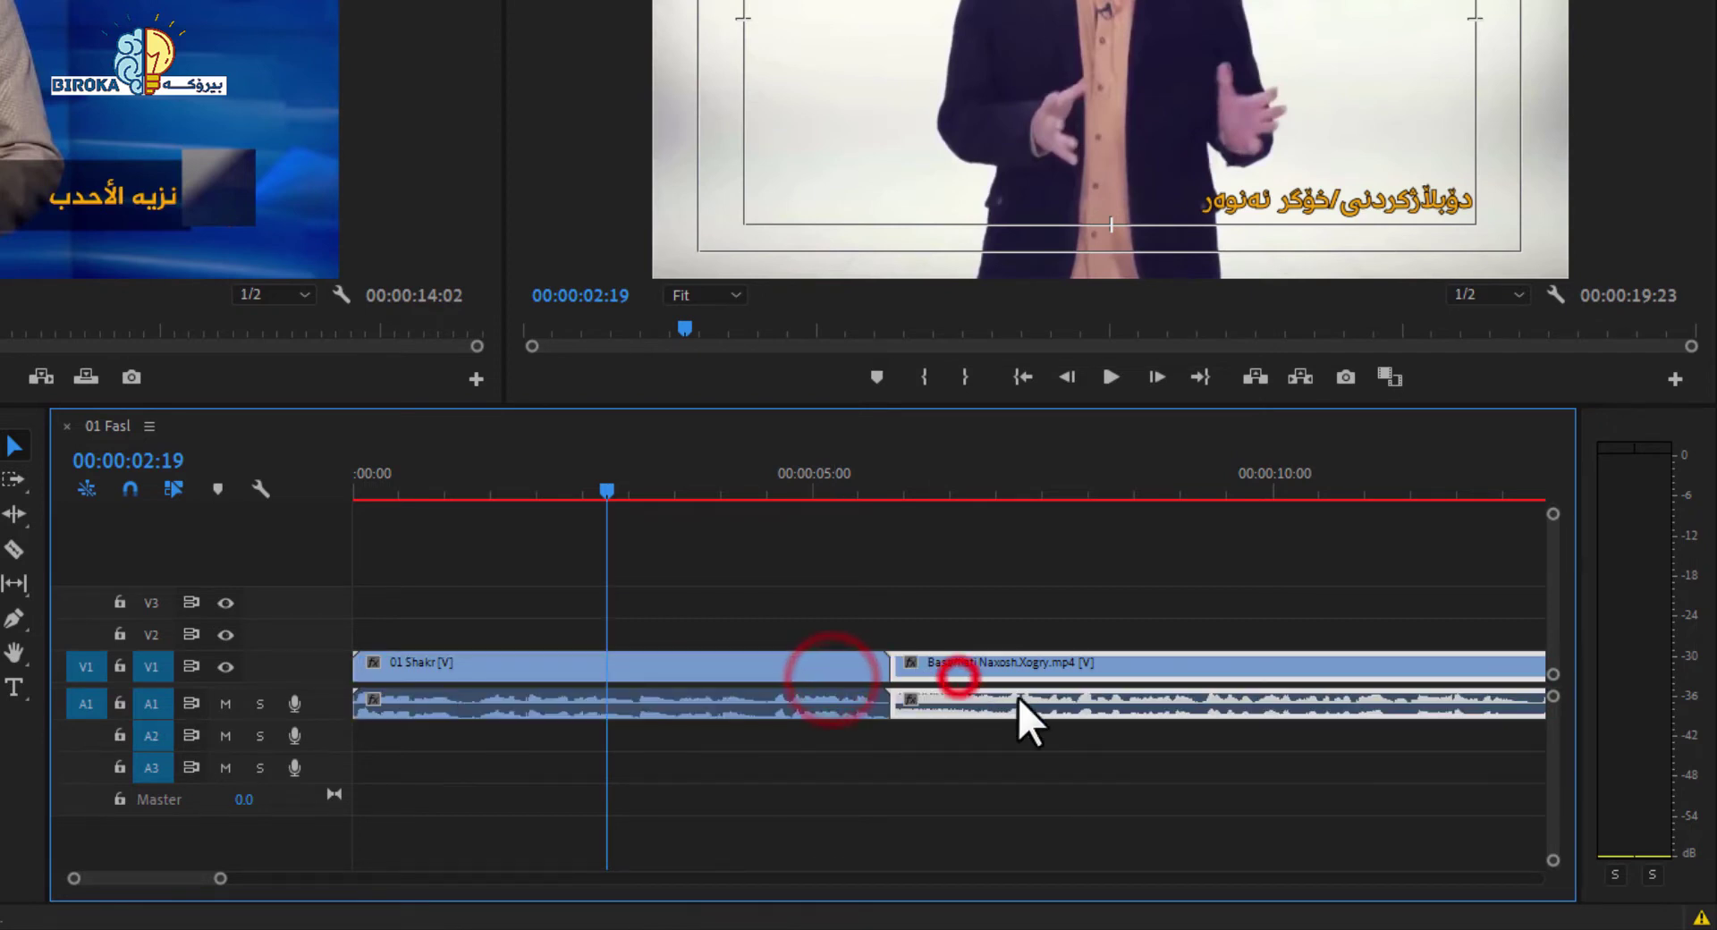
pyautogui.press('Delete')
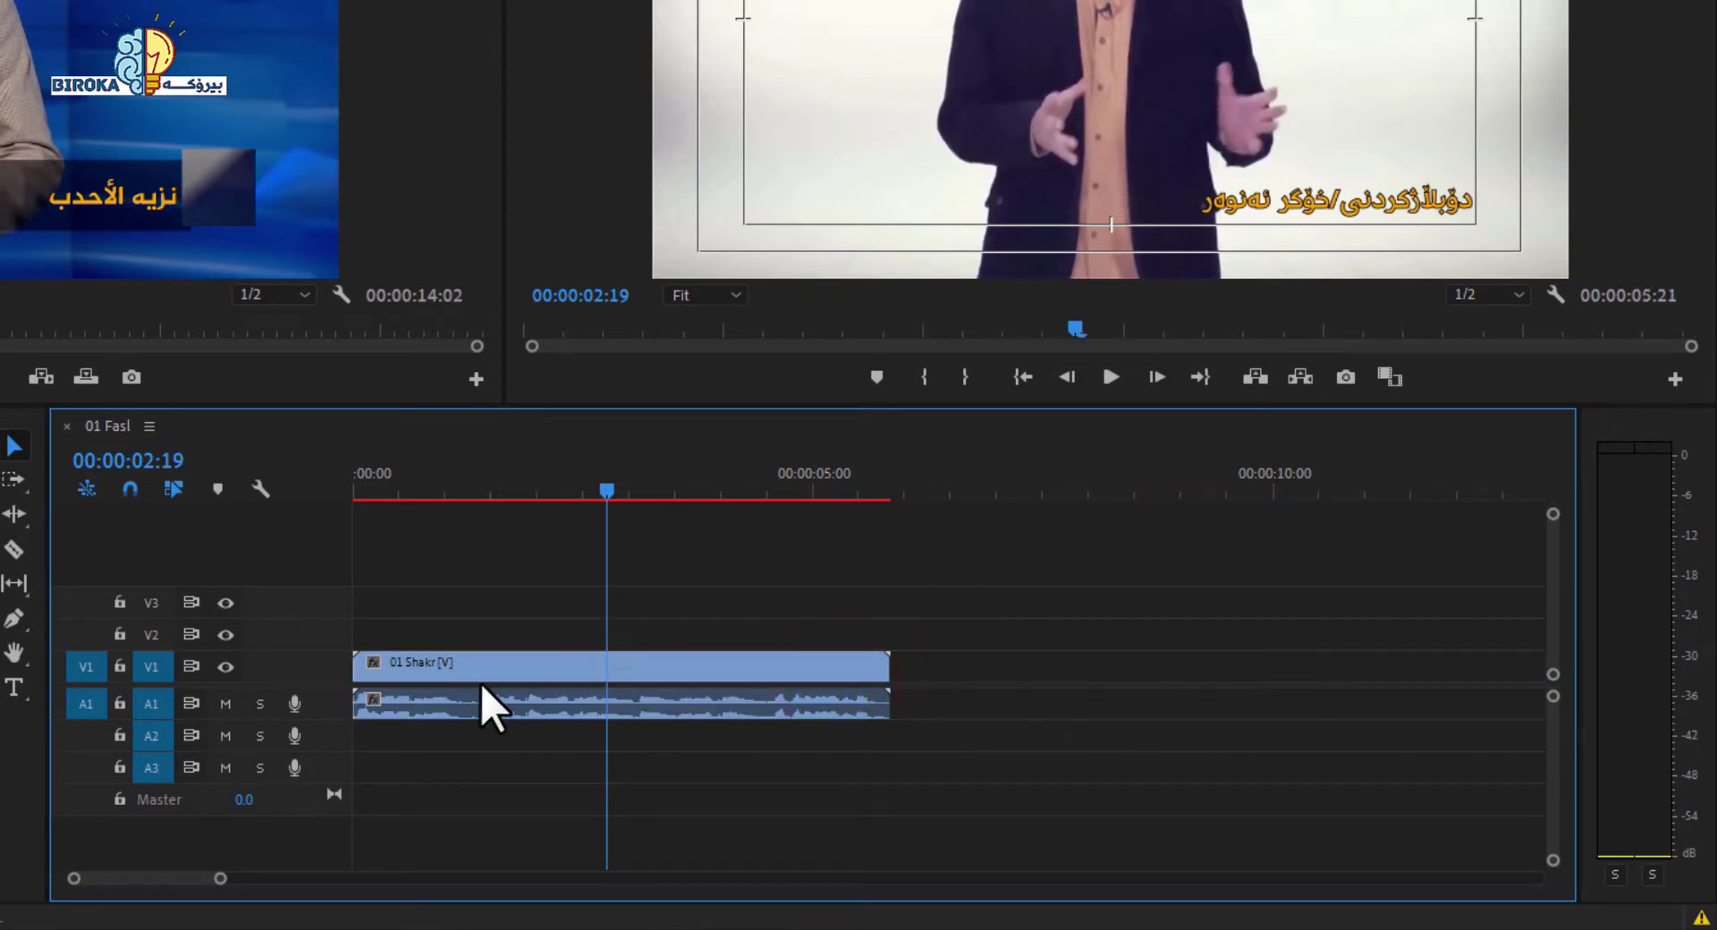
# Select 01 Shakr again and jump the playhead to 00:00:00:00 and on to the clip's end.
pyautogui.click(470, 657)
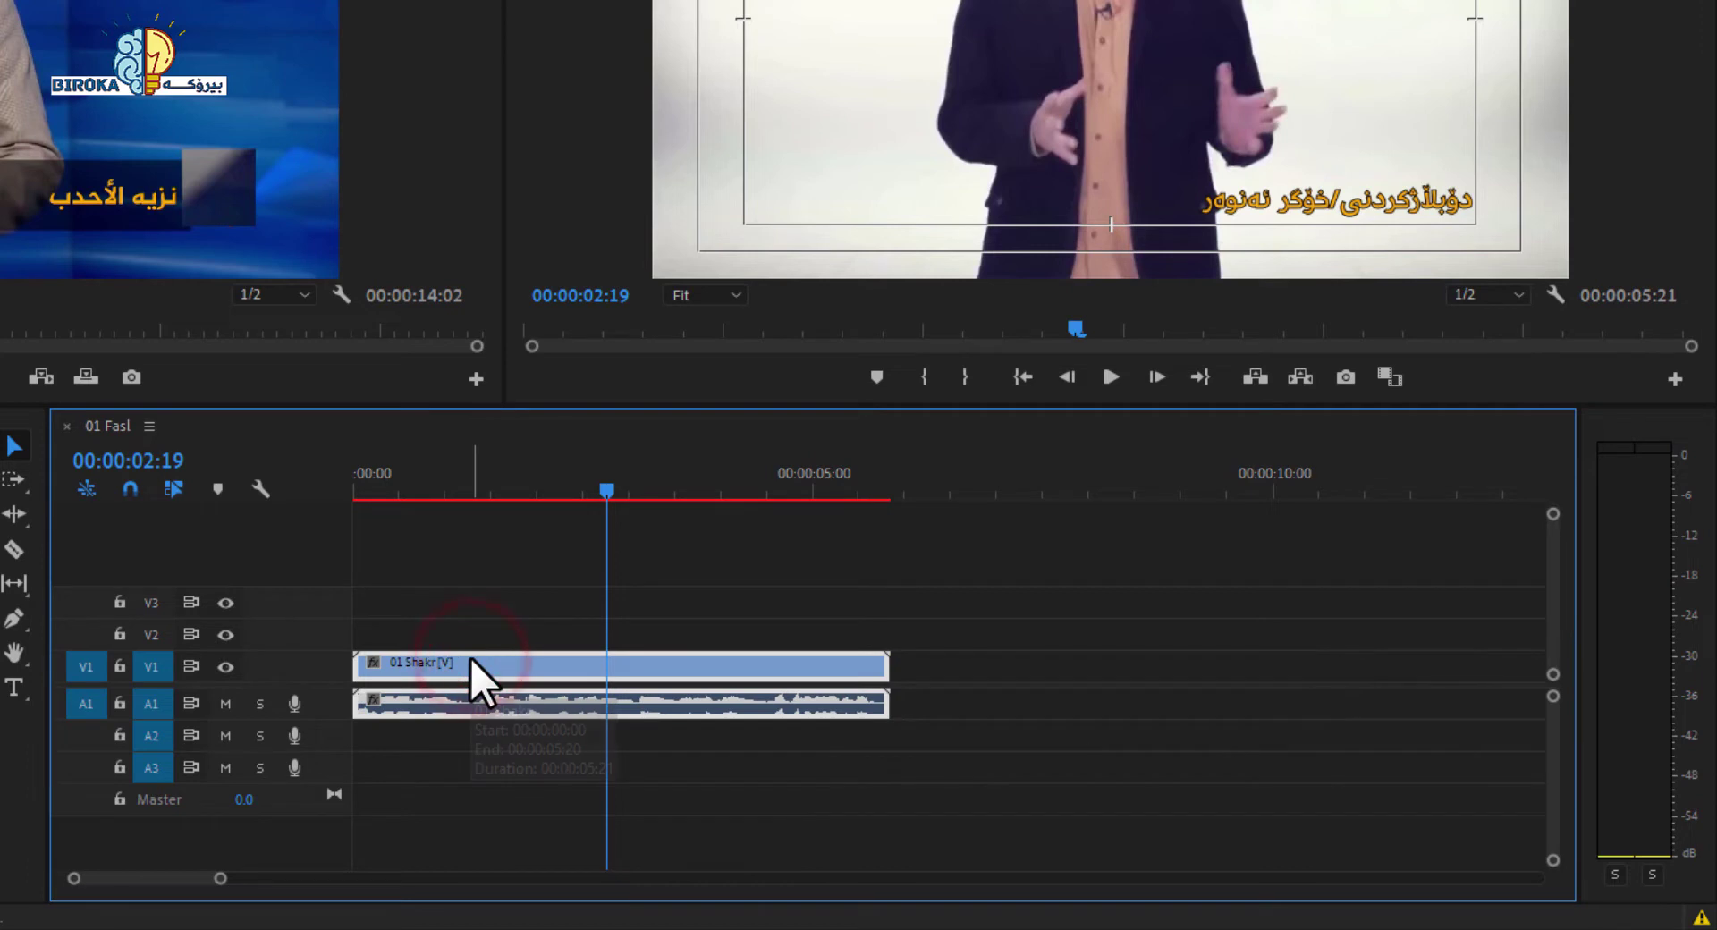
pyautogui.press('Home')
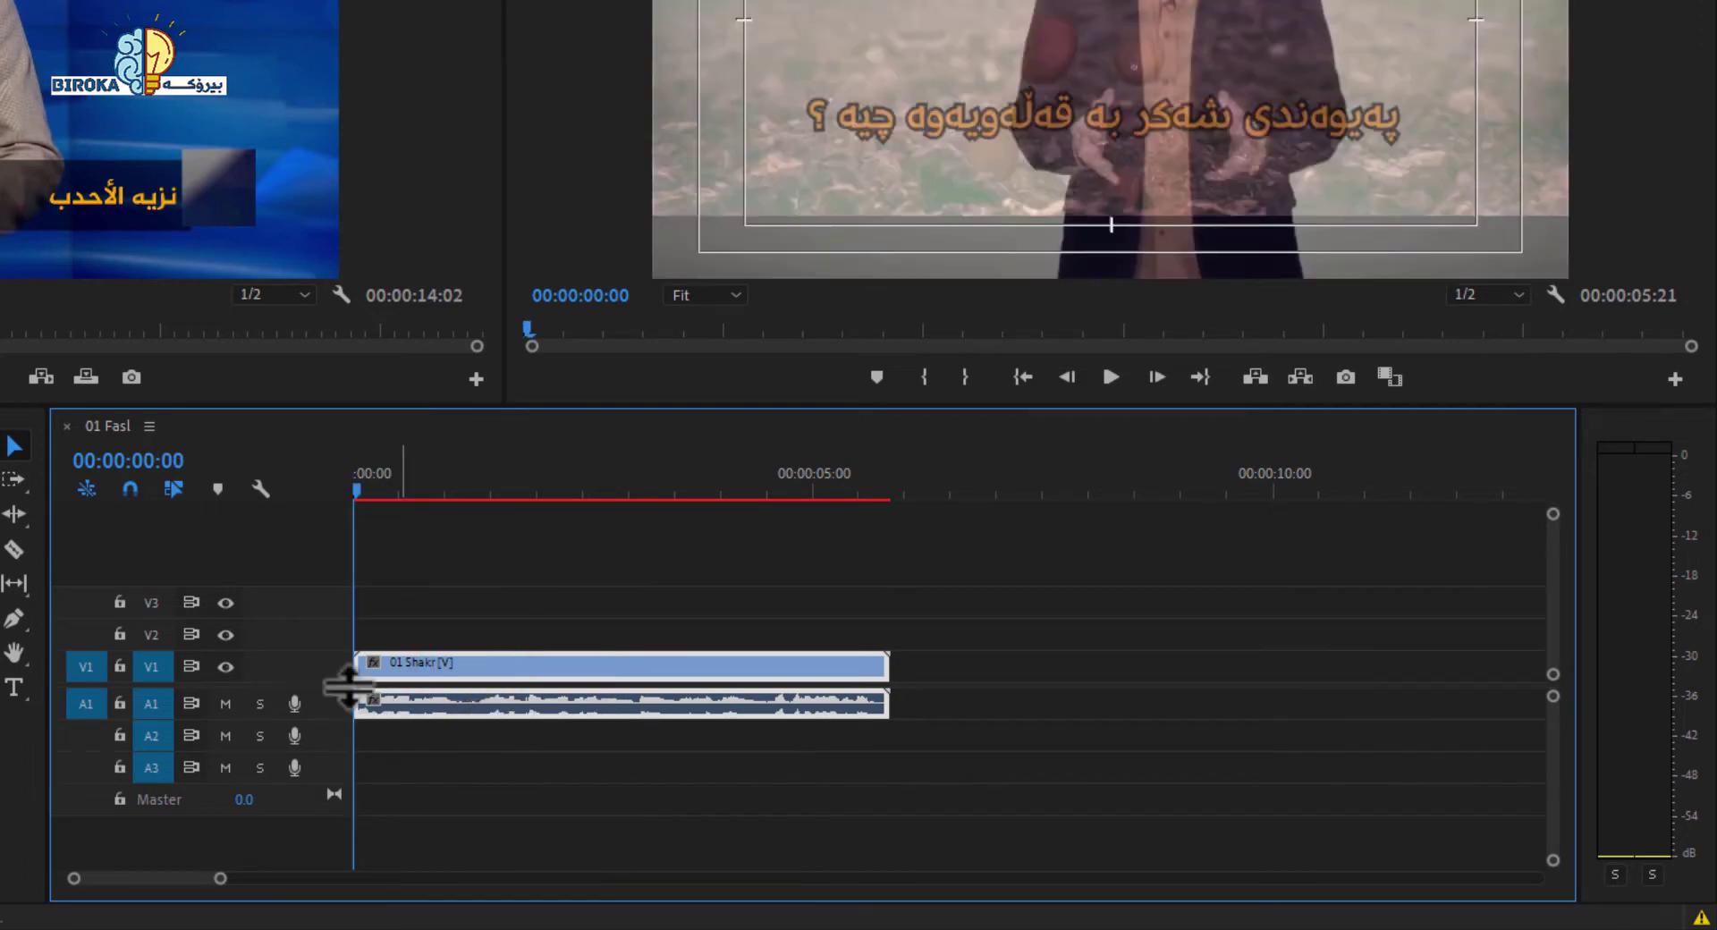
pyautogui.press('Up')
pyautogui.press('Down')
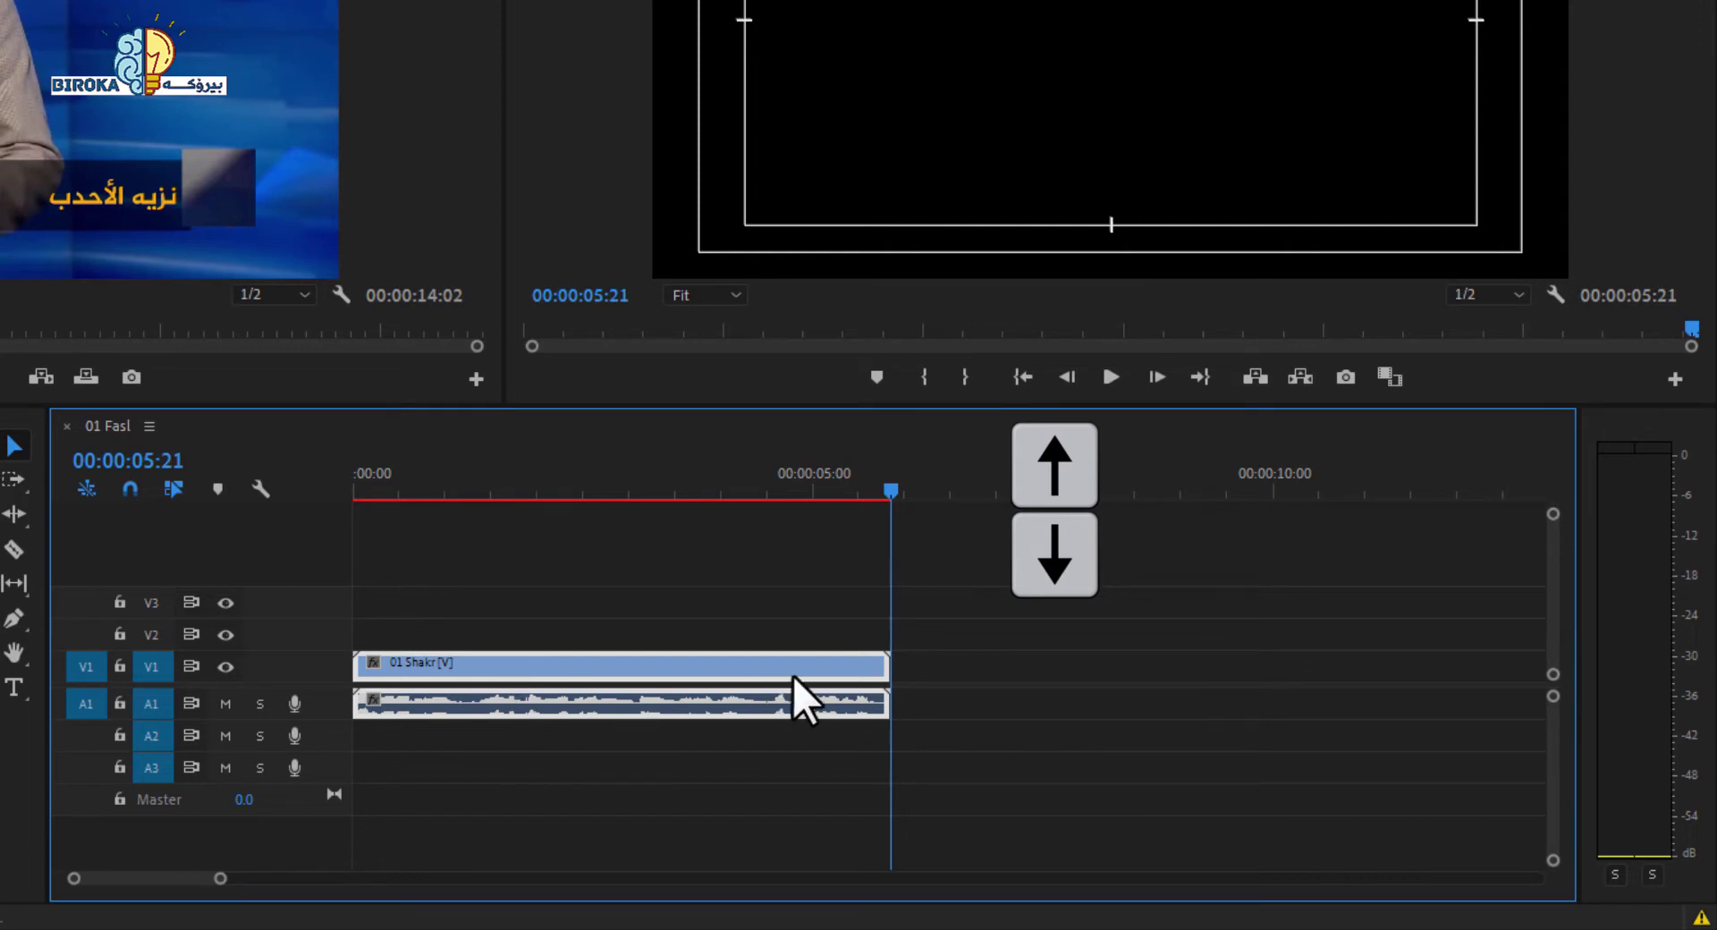
pyautogui.hotkey('ctrl', 's')
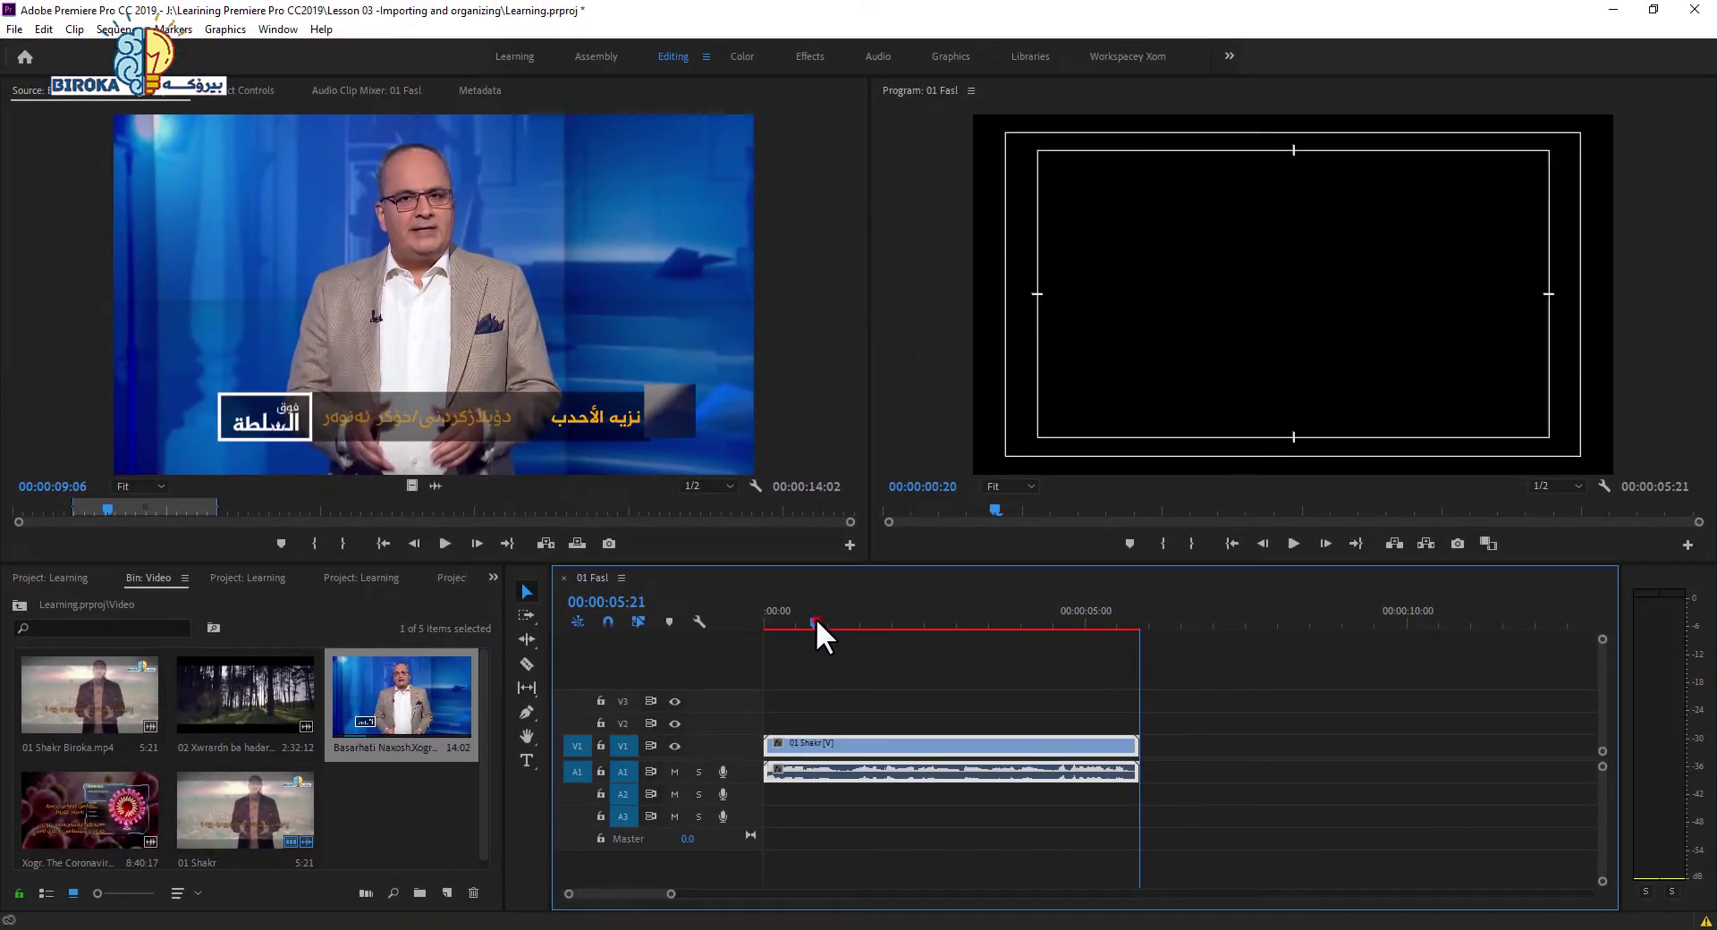
# Scrub the sequence from 00:00:00:19 through 01 Shakr and snap the playhead to the clip's end at 00:00:05:21.
pyautogui.click(814, 619)
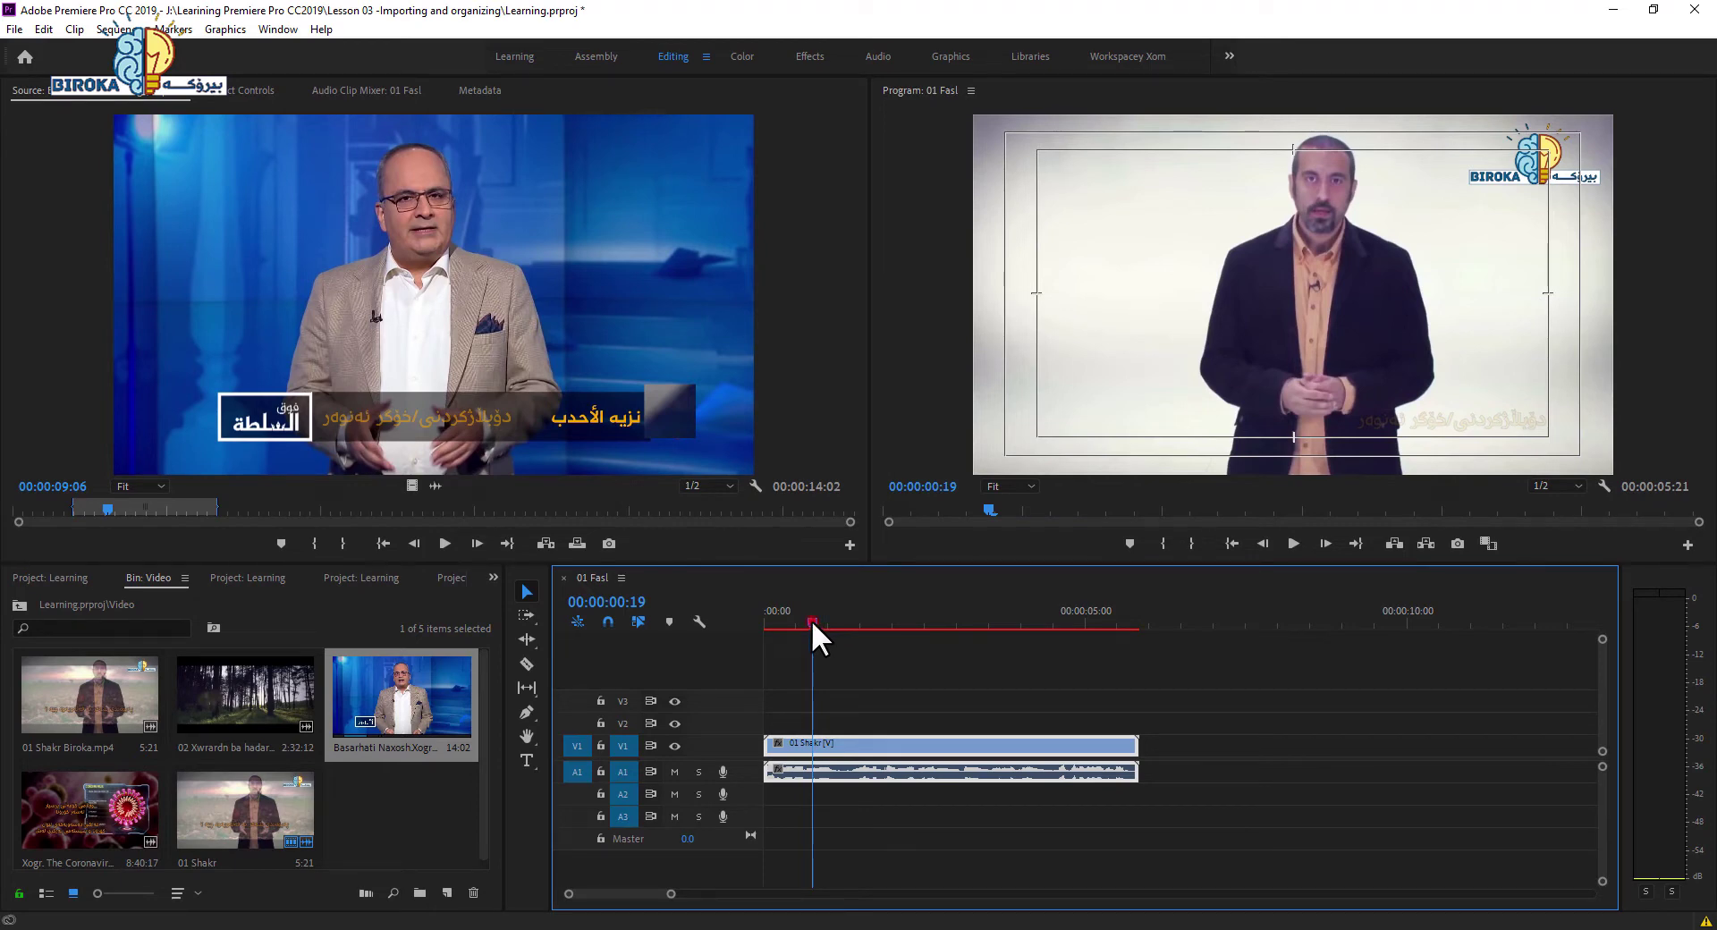
pyautogui.press('space')
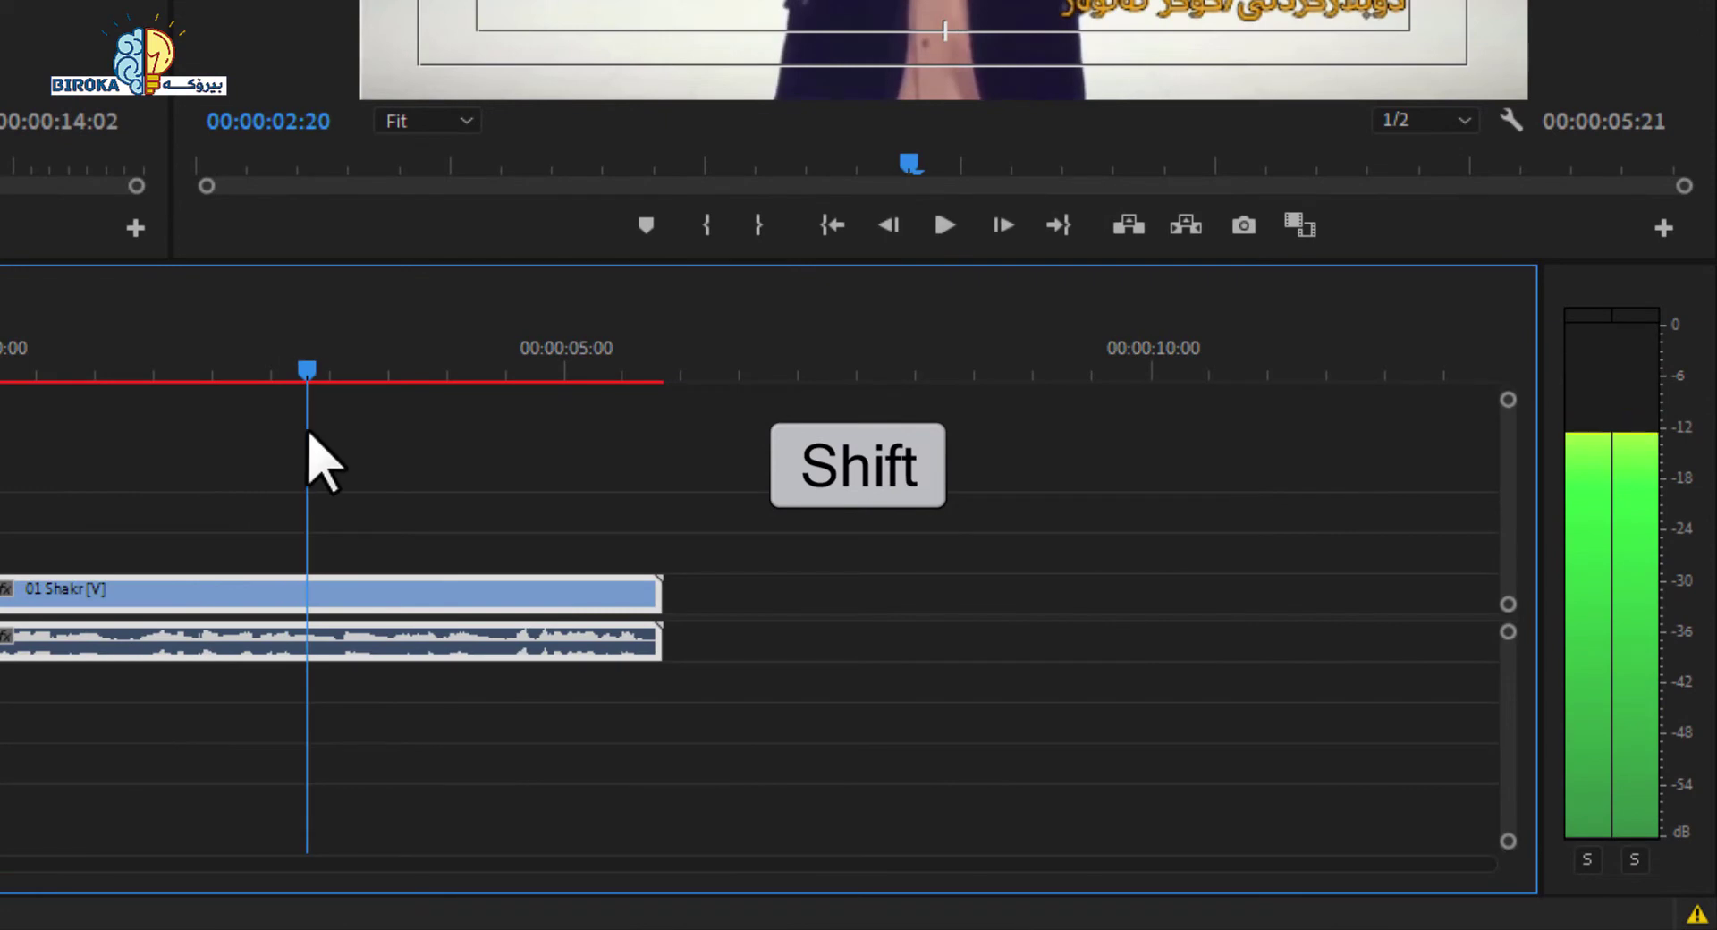
pyautogui.moveTo(307, 432); pyautogui.dragTo(547, 402)
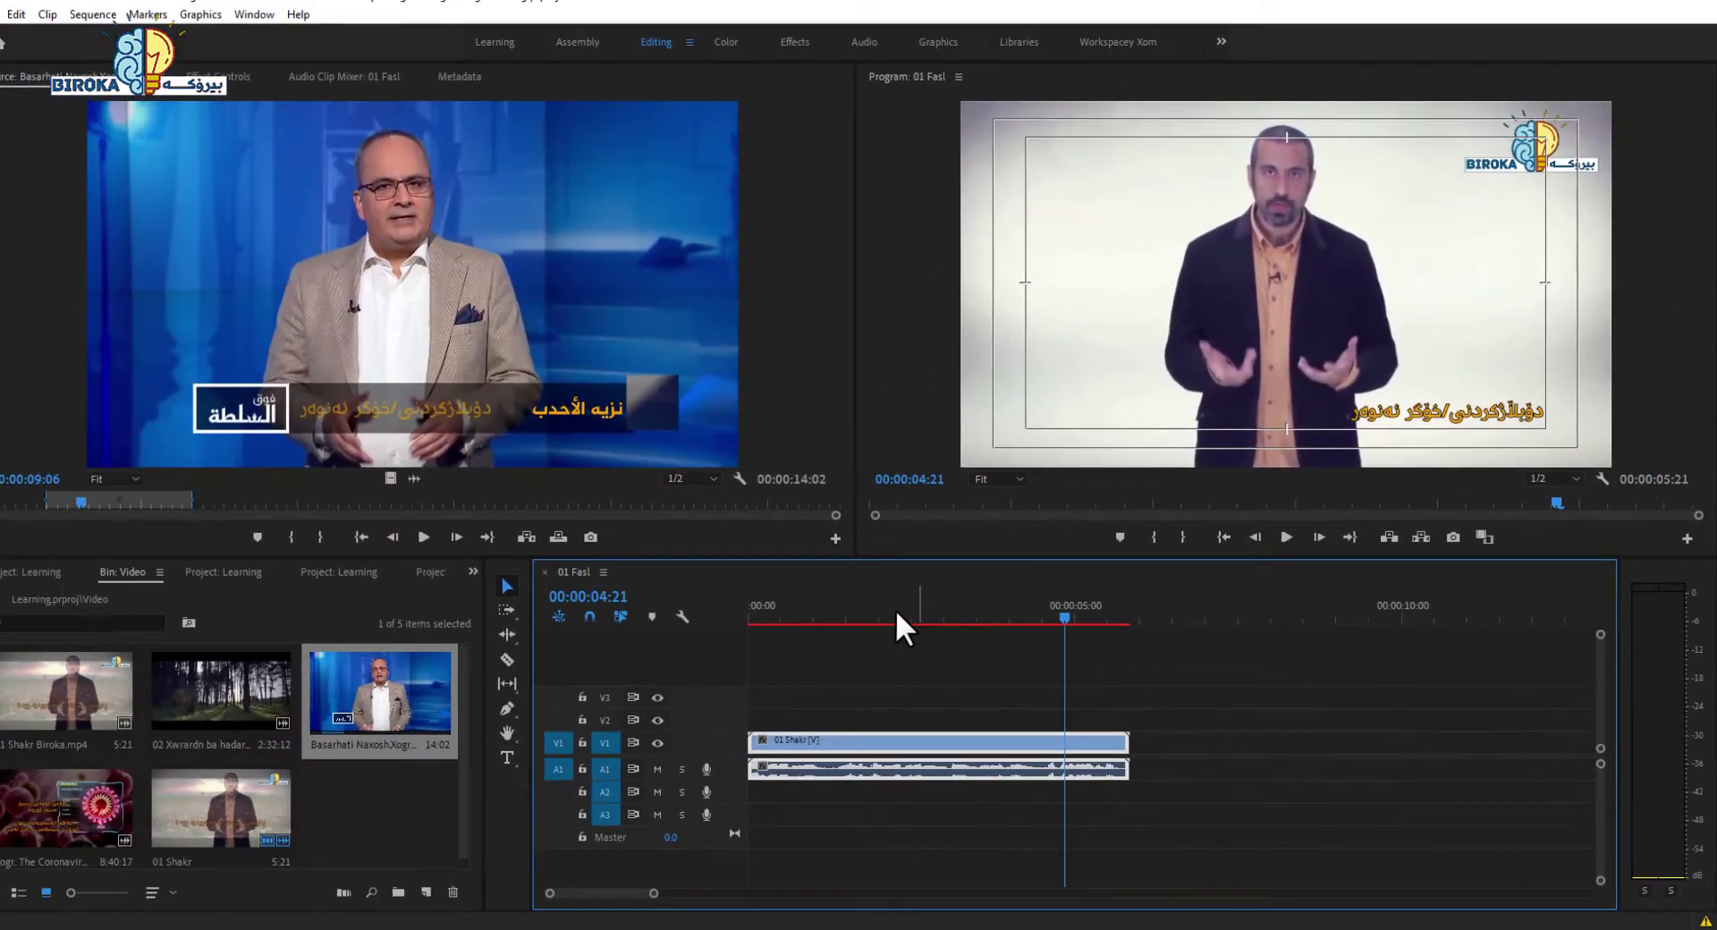
pyautogui.moveTo(897, 612); pyautogui.dragTo(1093, 649)
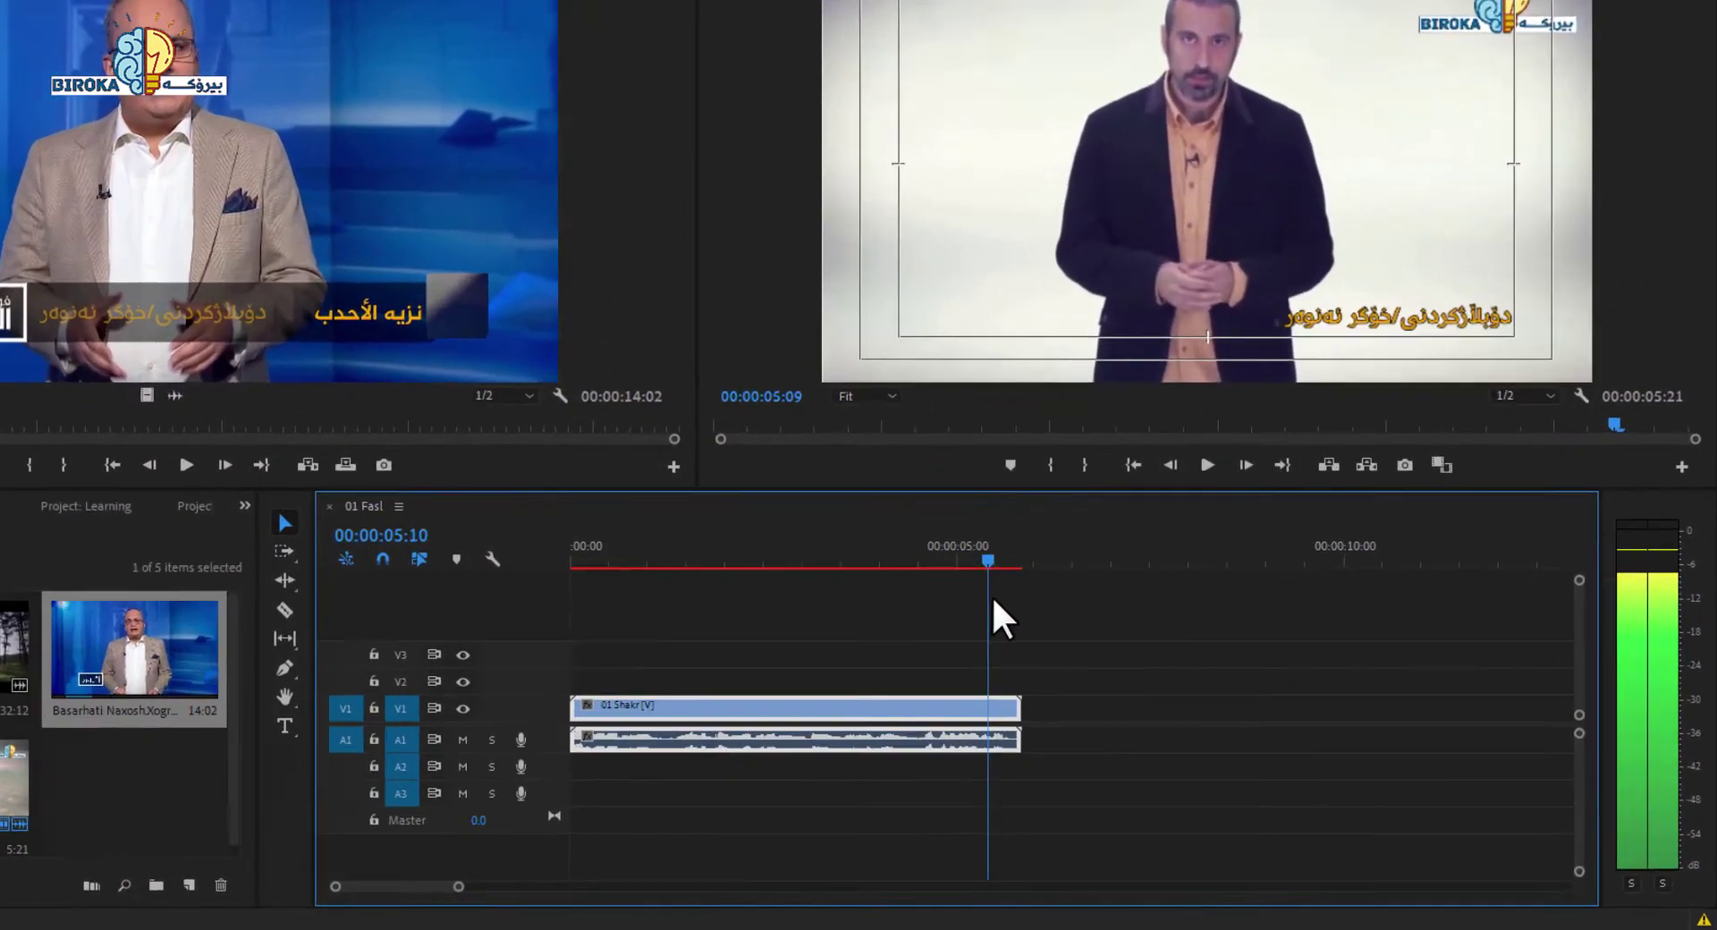
pyautogui.moveTo(994, 601)
pyautogui.mouseDown()
pyautogui.moveTo(1016, 602)
pyautogui.moveTo(1000, 602)
pyautogui.mouseUp()
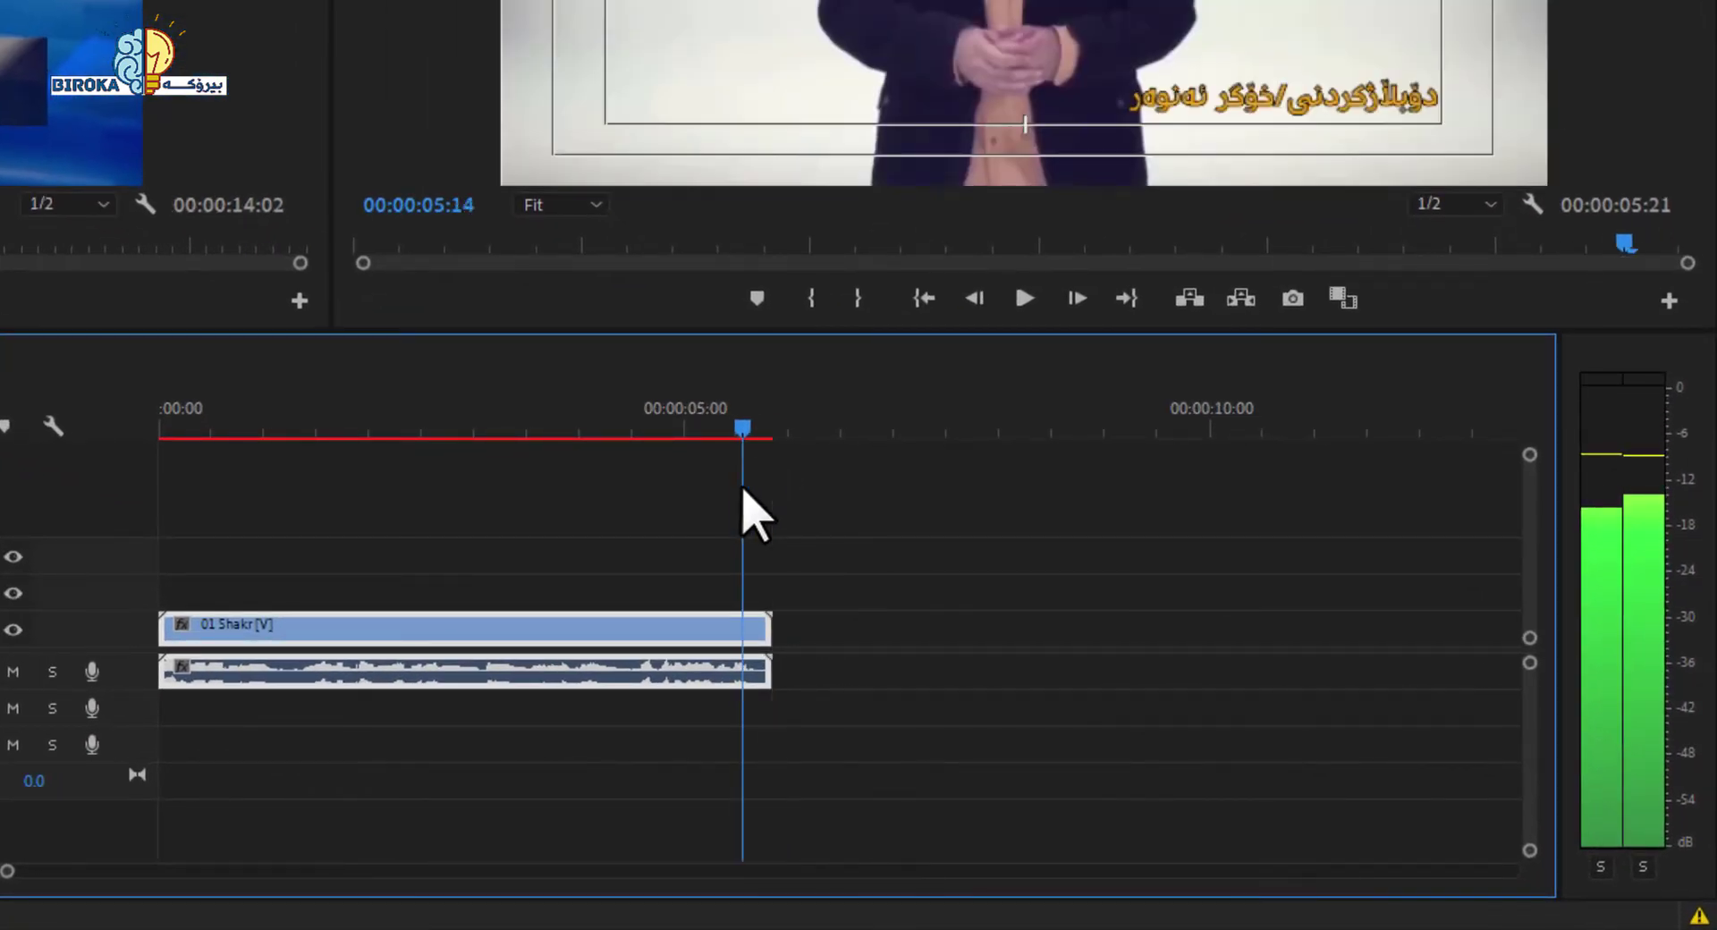
pyautogui.moveTo(744, 489); pyautogui.dragTo(775, 492)
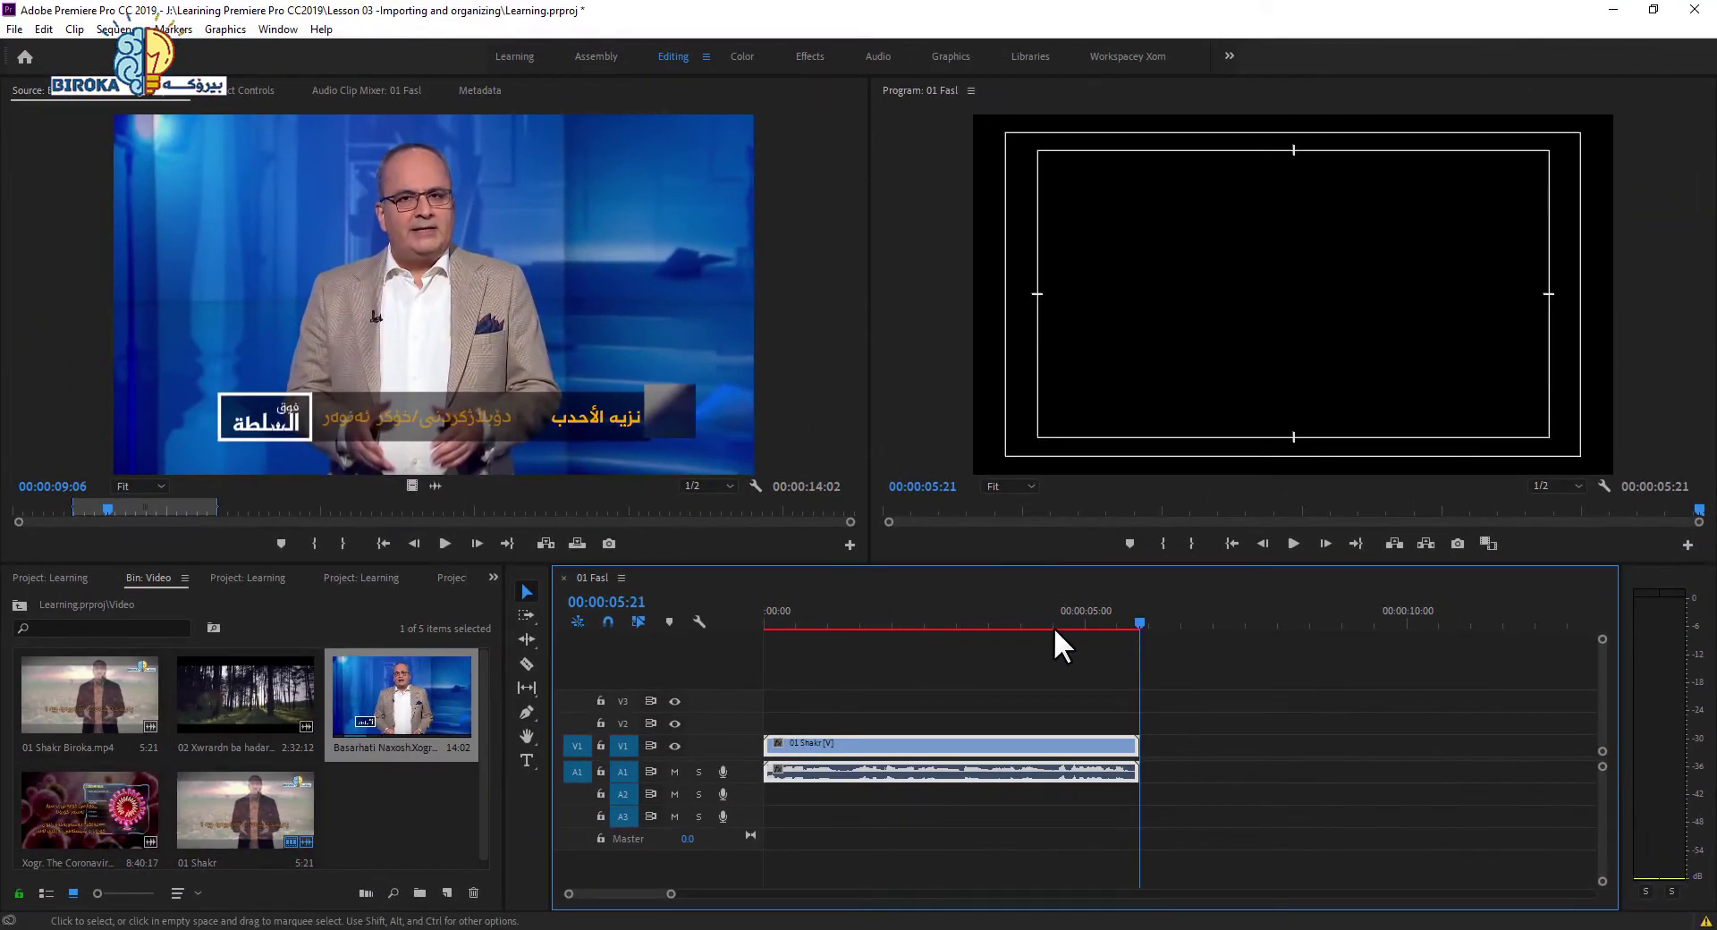
pyautogui.click(1018, 625)
pyautogui.moveTo(1018, 625); pyautogui.dragTo(1137, 625)
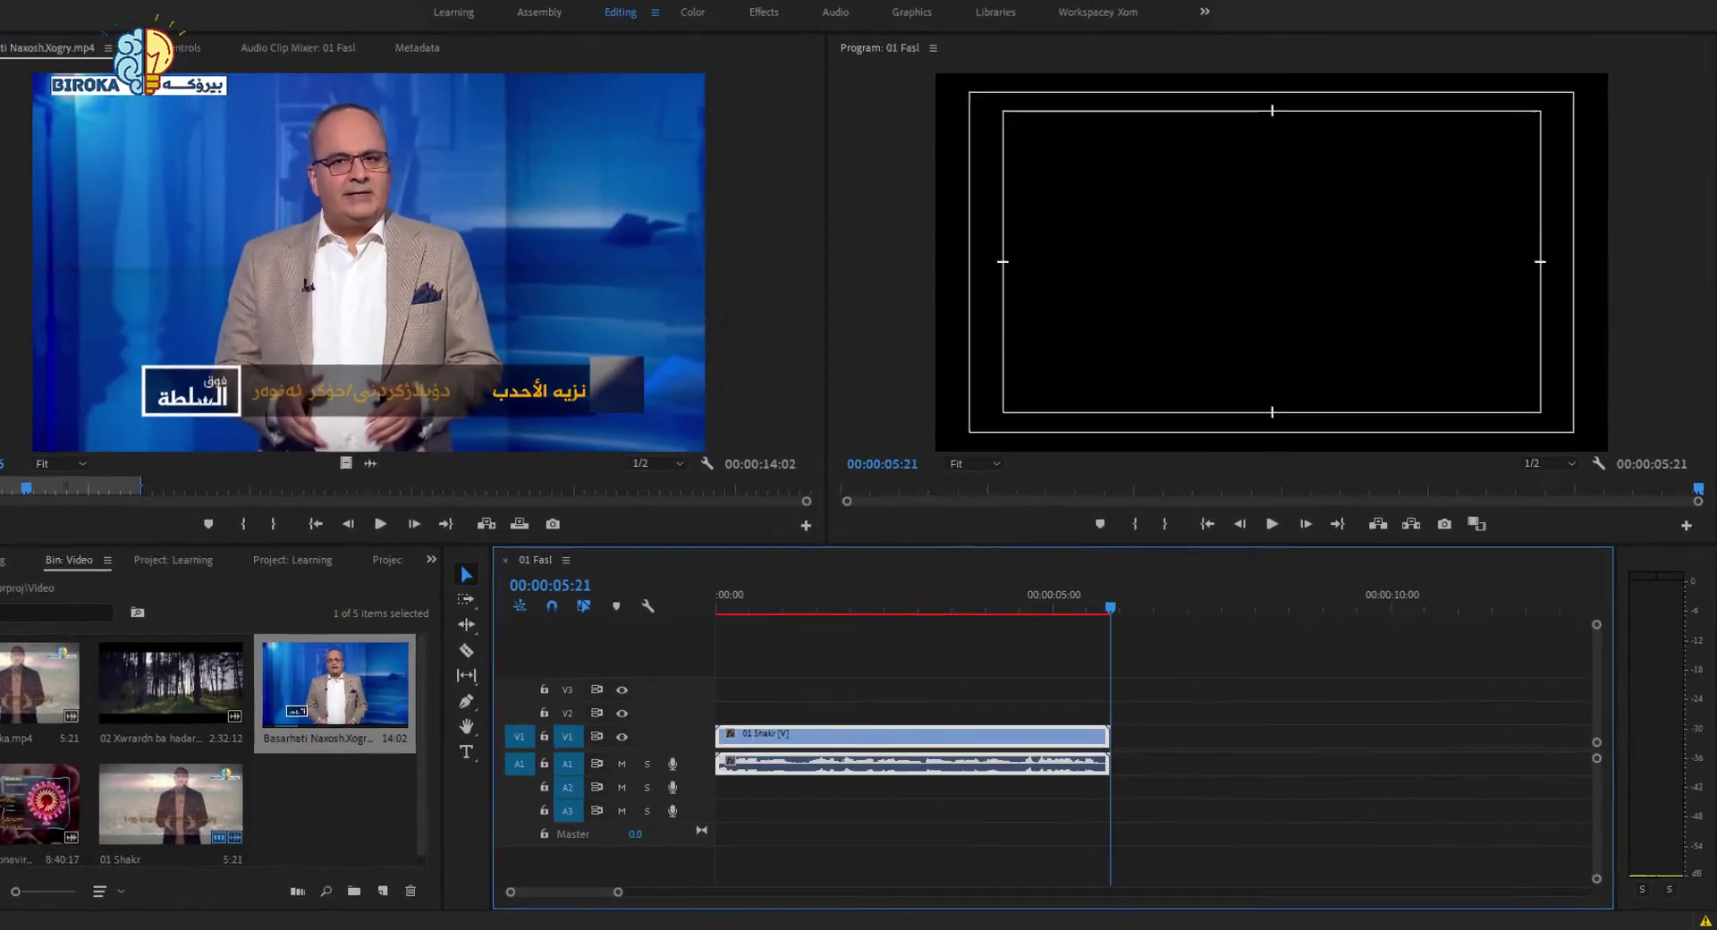
# Switch the keyboard language to English (United States) and append the marked Basarhati Naxosh.Xogry range directly after 01 Shakr.
pyautogui.click(1390, 927)
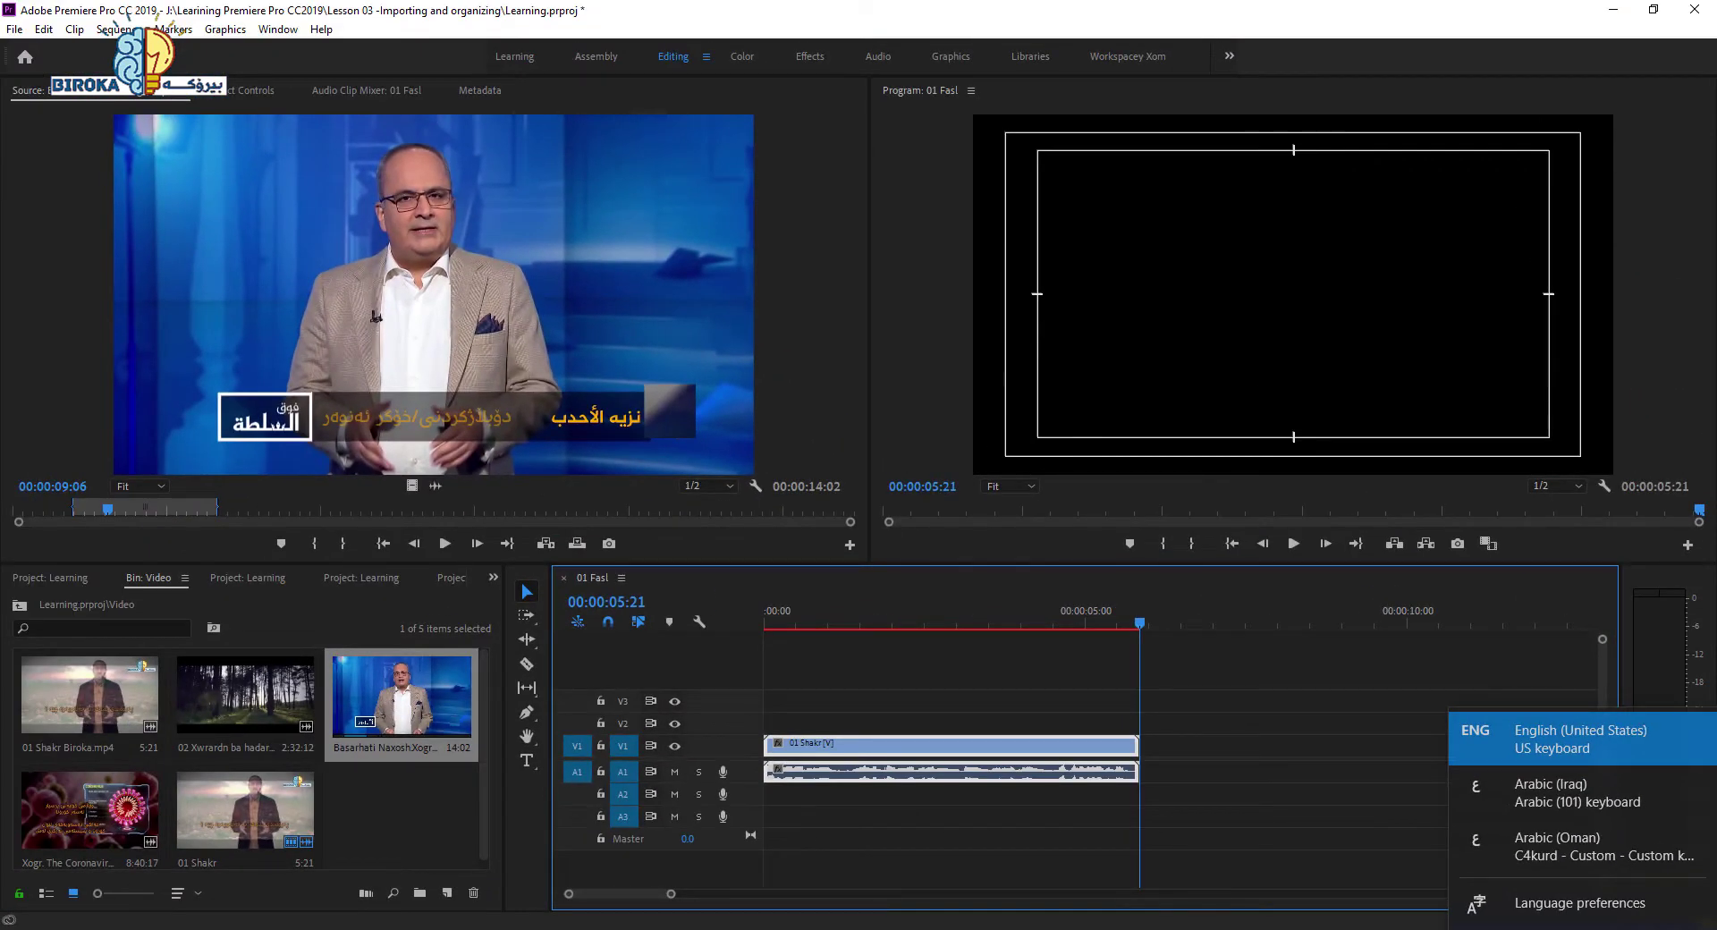
pyautogui.click(1579, 739)
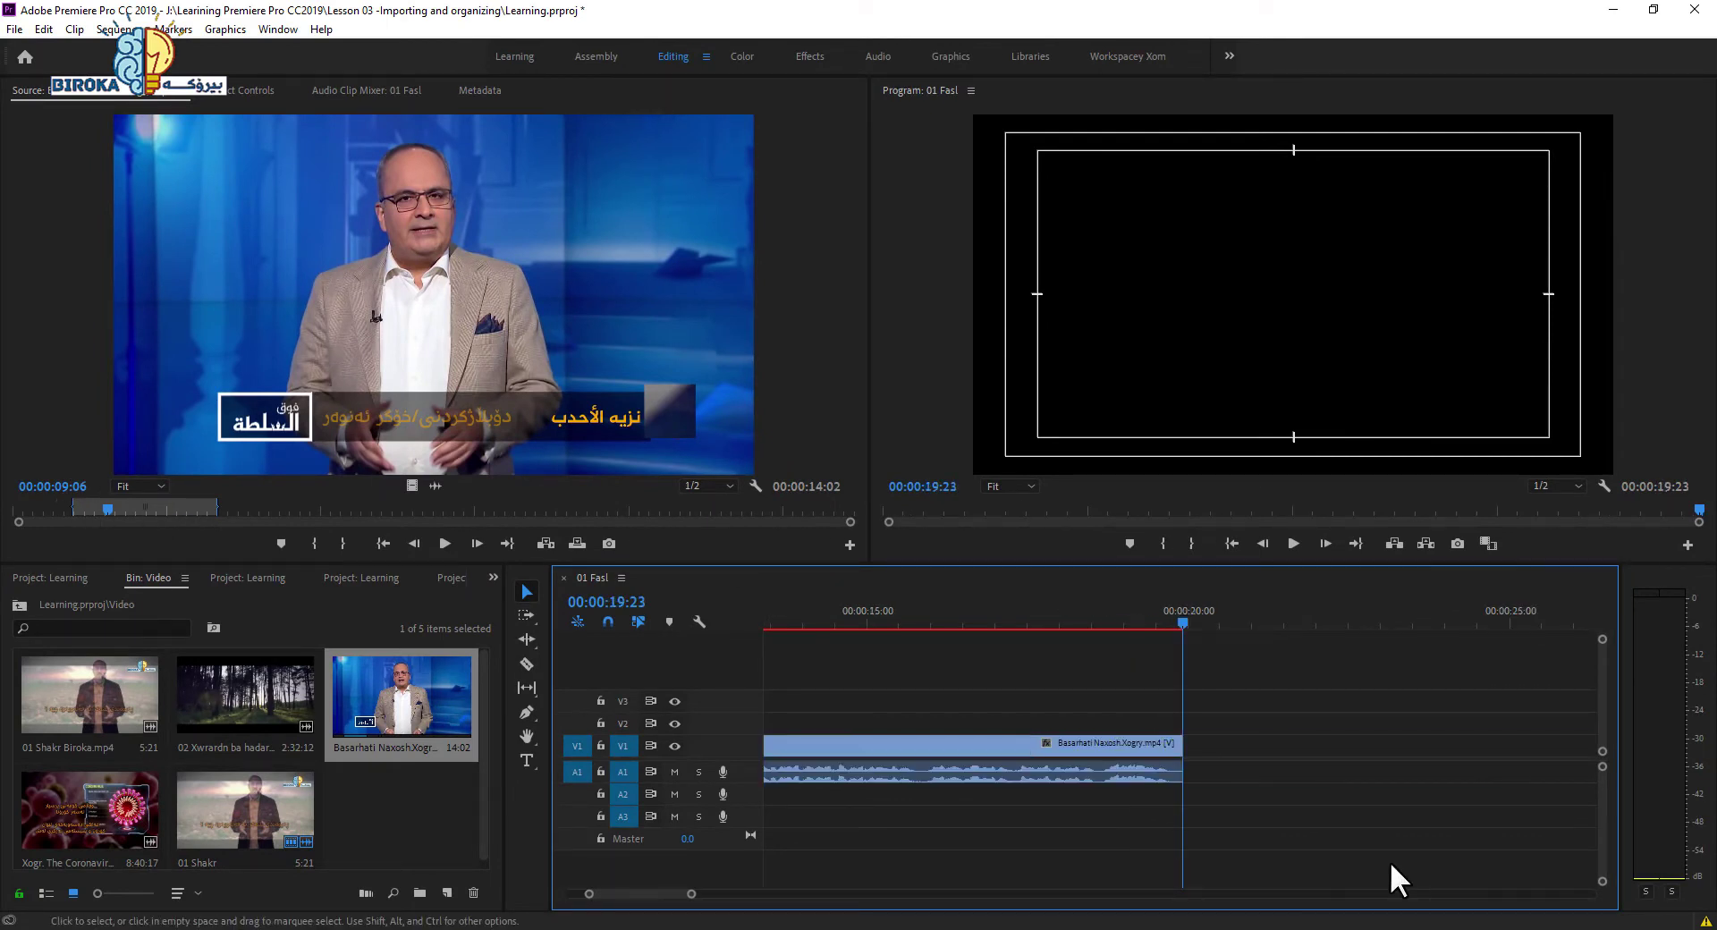
# Fit the whole 01 Fasl sequence in the timeline and select 01 Shakr.
pyautogui.press('\\')
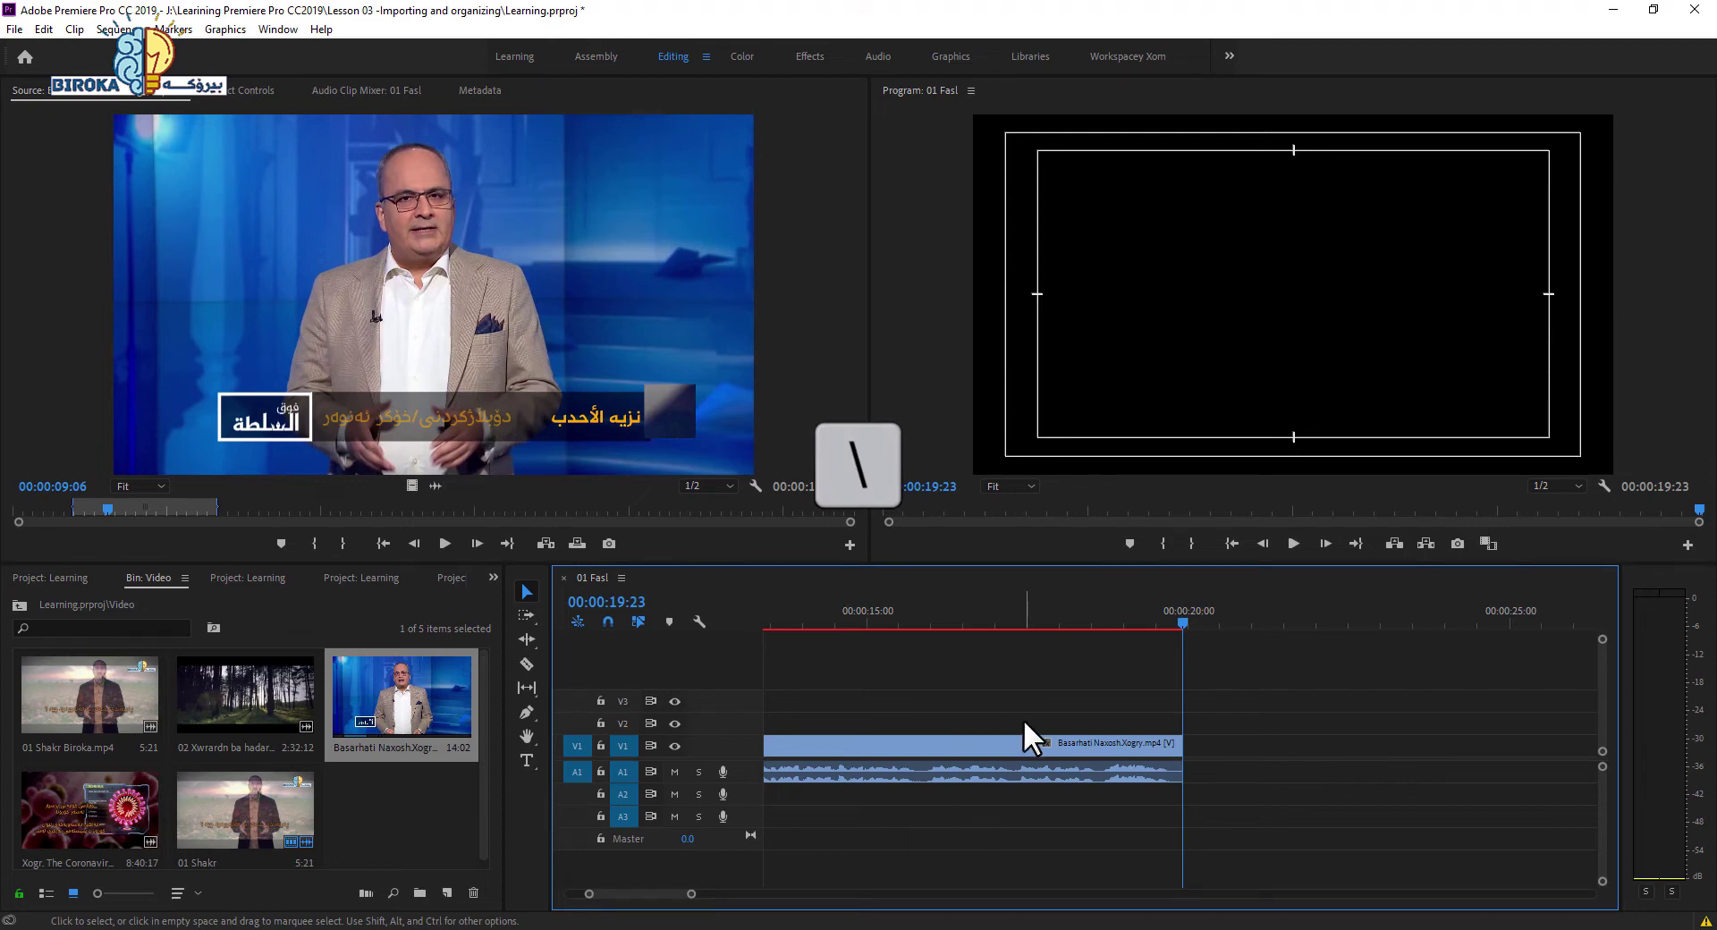
pyautogui.press('\\')
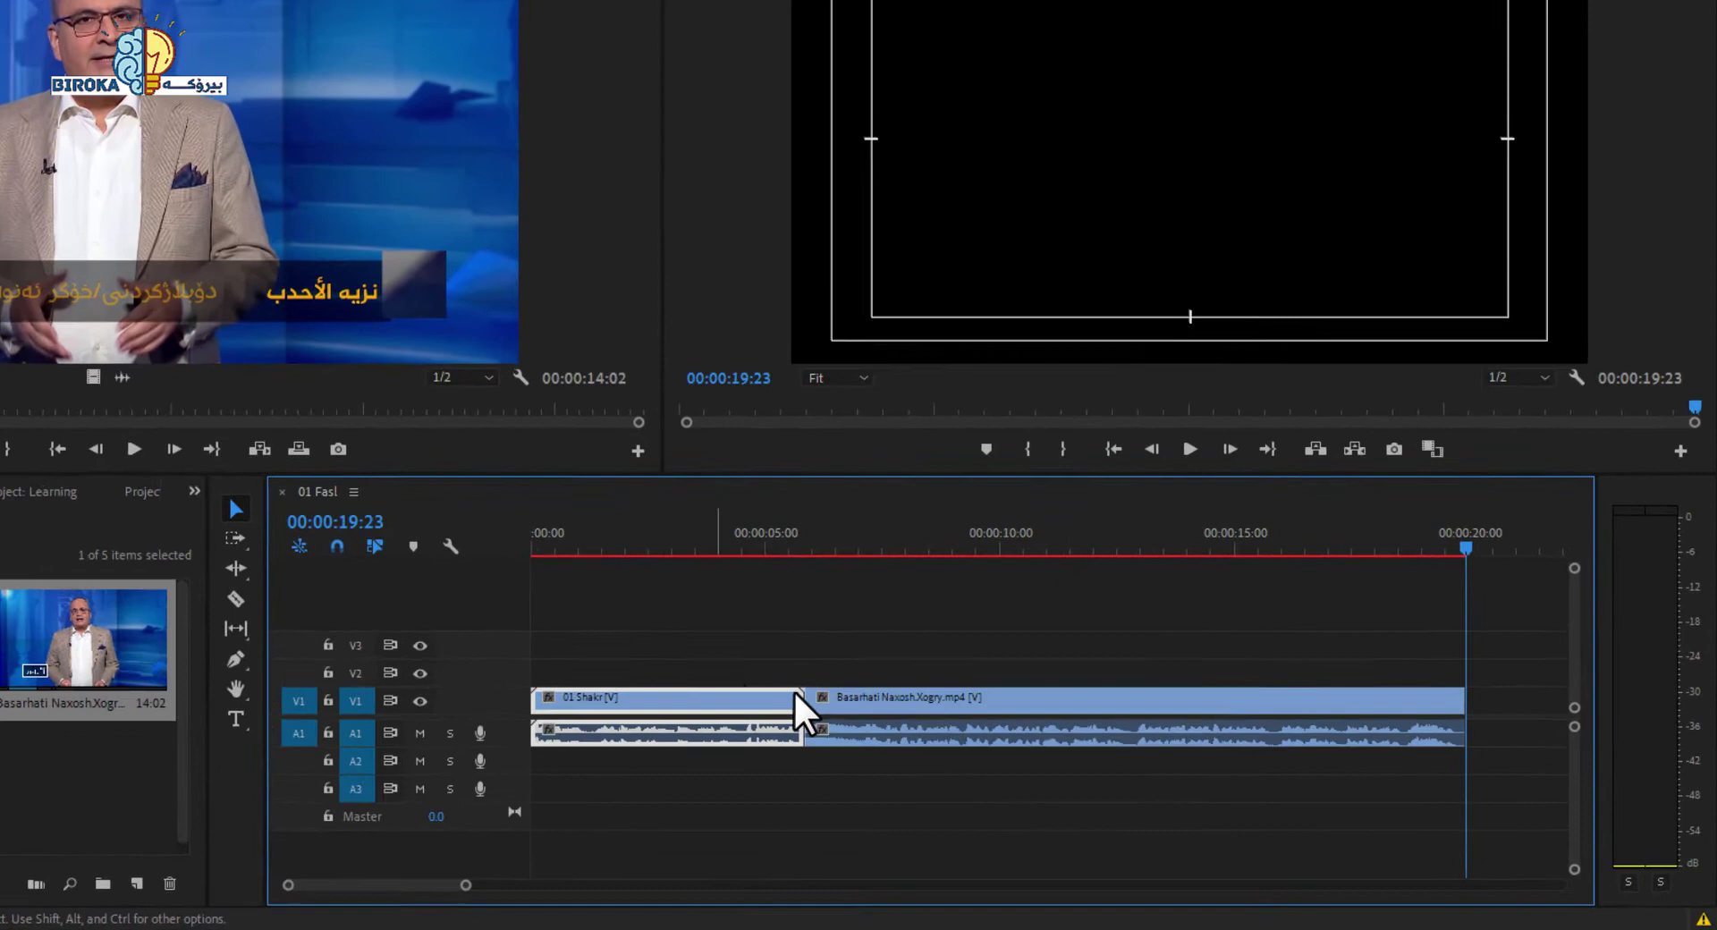
pyautogui.click(918, 701)
pyautogui.click(724, 696)
pyautogui.click(938, 677)
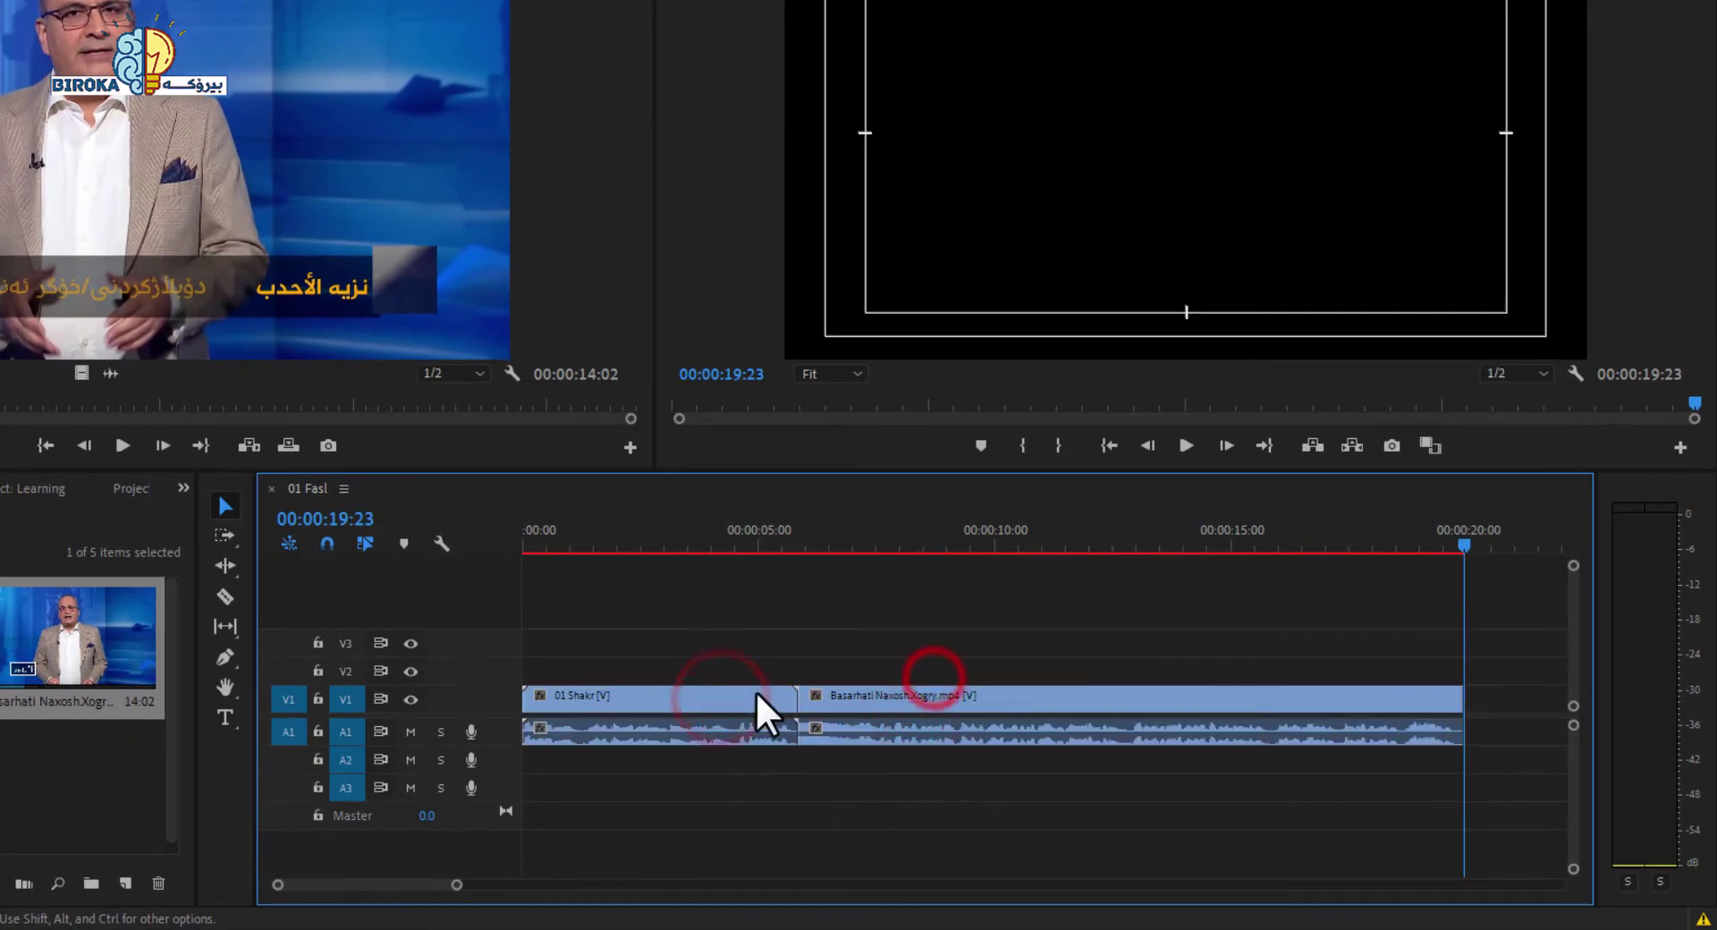
pyautogui.click(755, 690)
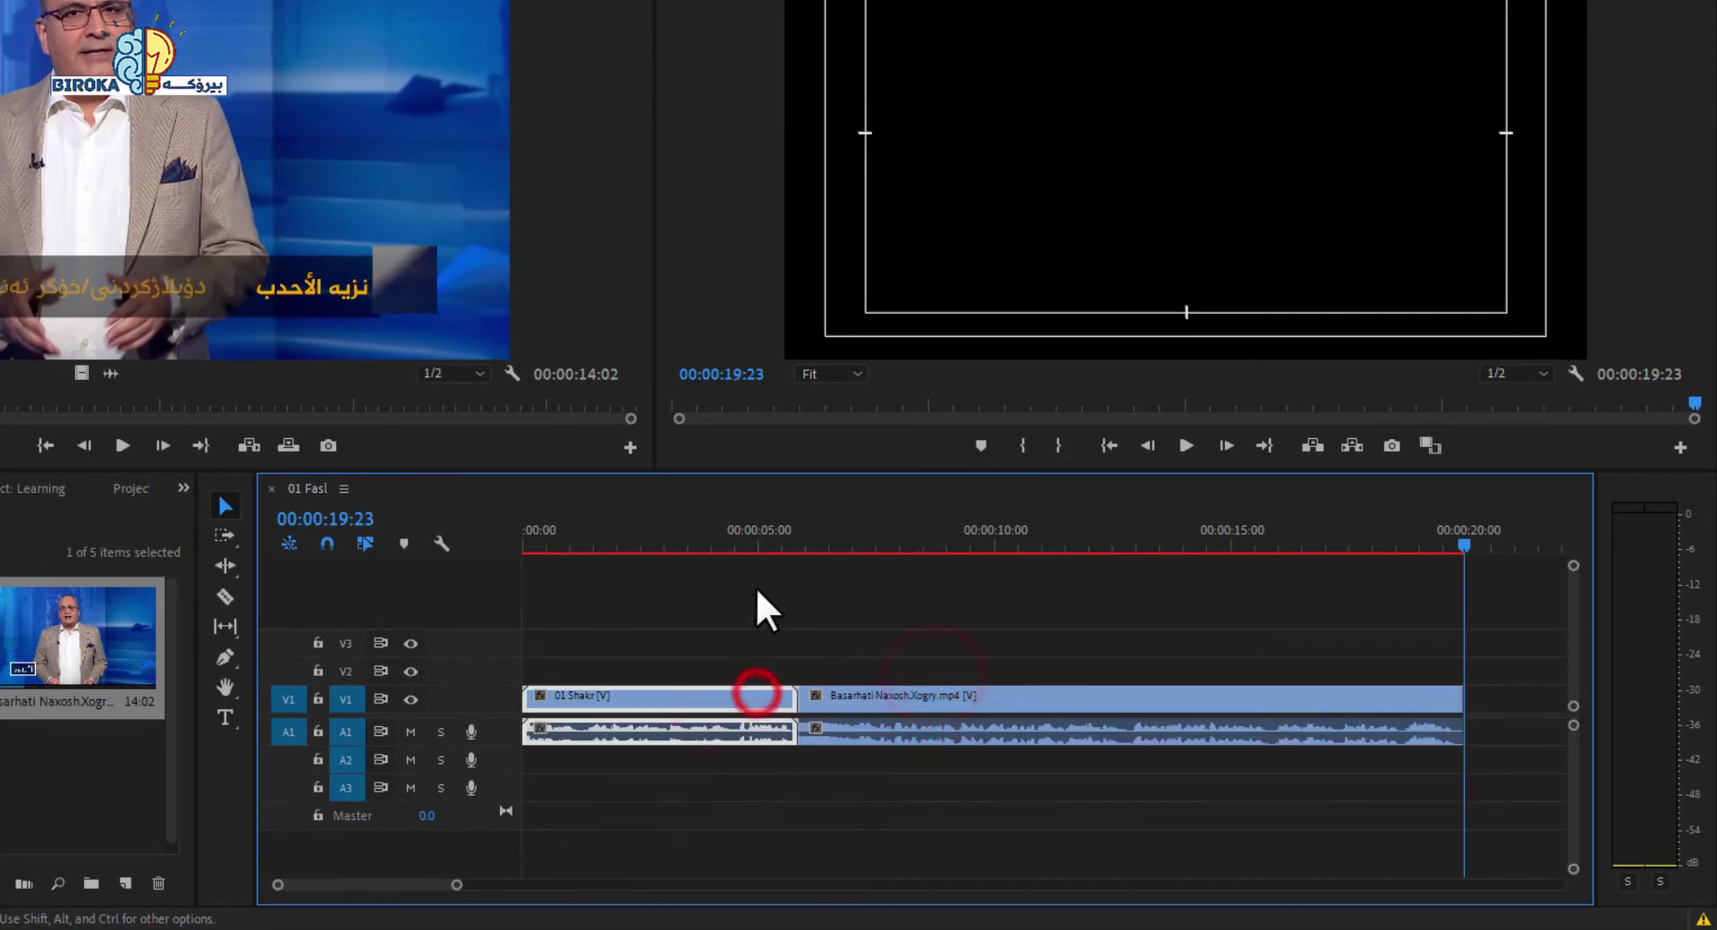
# Play the sequence from 00:00:04:03 in 01 Shakr across the cut and stop at 00:00:11:19.
pyautogui.click(754, 530)
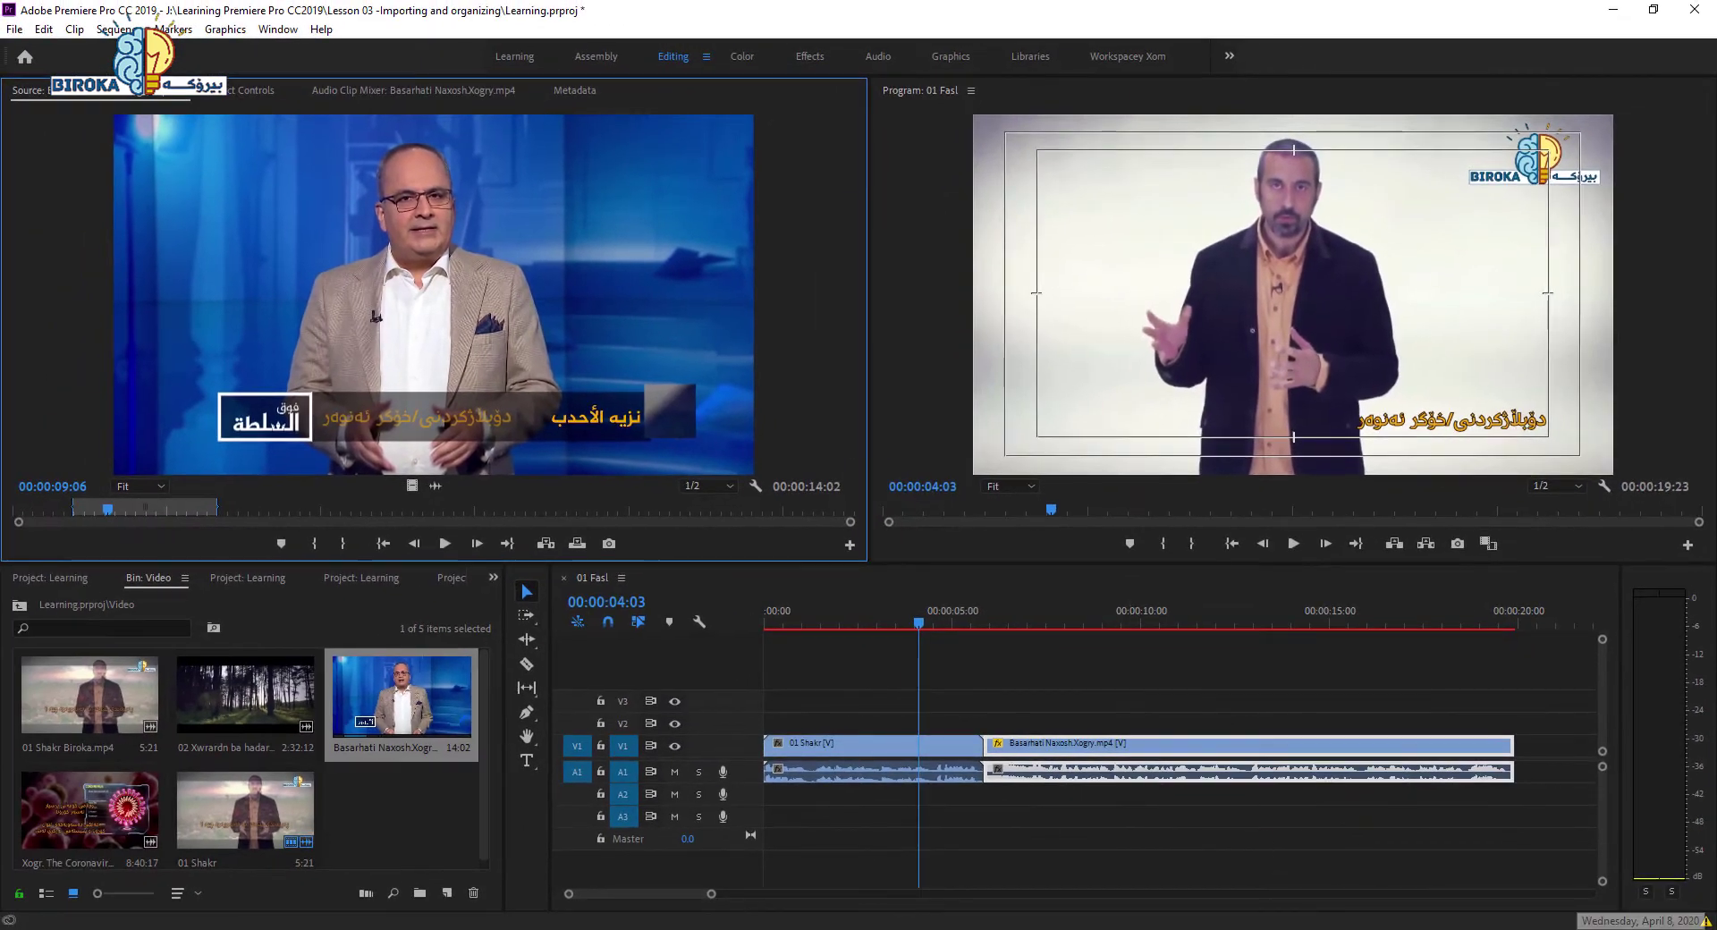
pyautogui.click(1092, 907)
pyautogui.press('space')
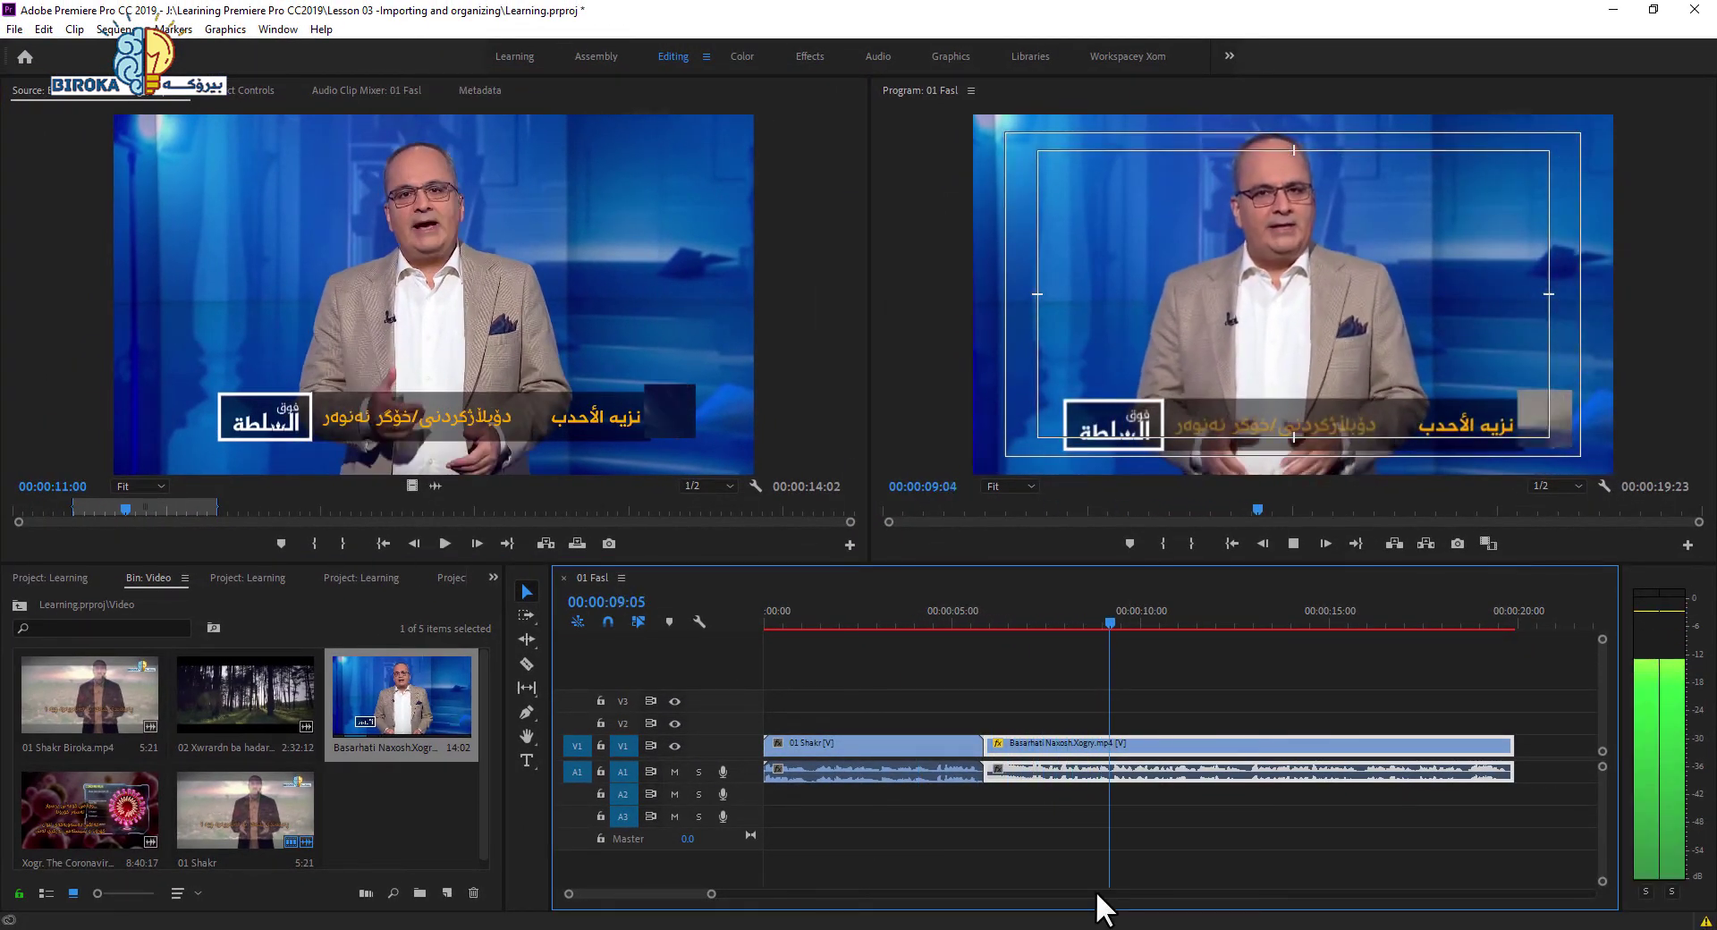
pyautogui.press('space')
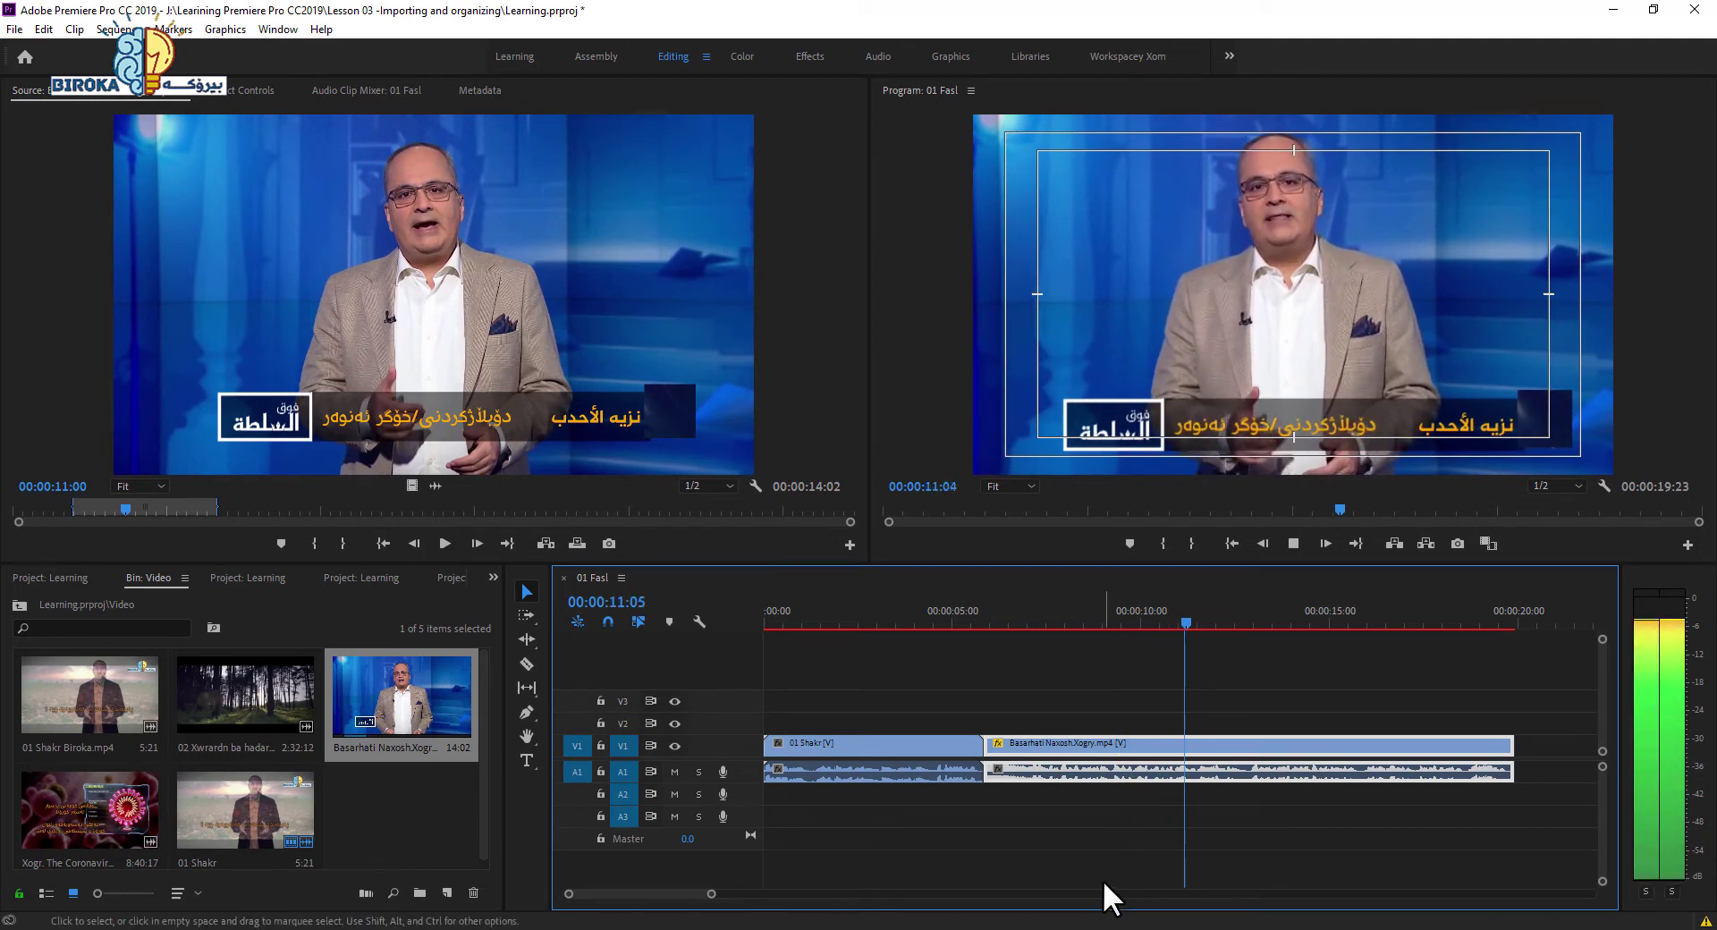
pyautogui.press('space')
# Select the Basarhati Naxosh.Xogry.mp4 clip in the sequence and save the project.
pyautogui.click(928, 695)
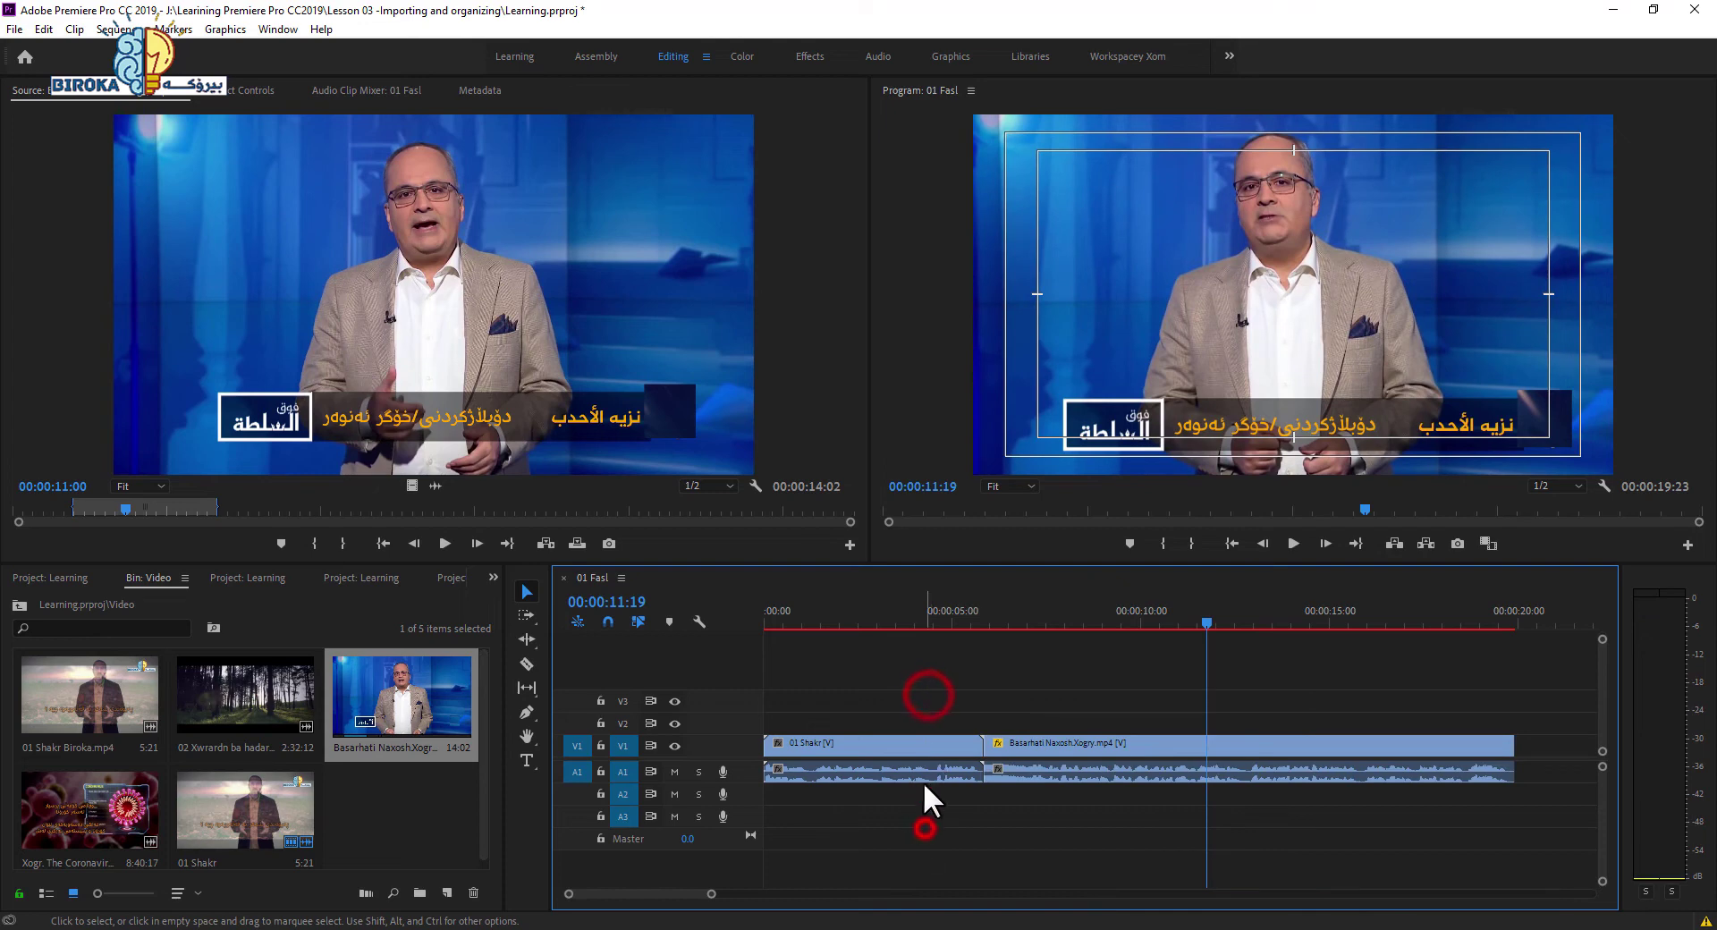
pyautogui.click(921, 748)
pyautogui.click(1038, 692)
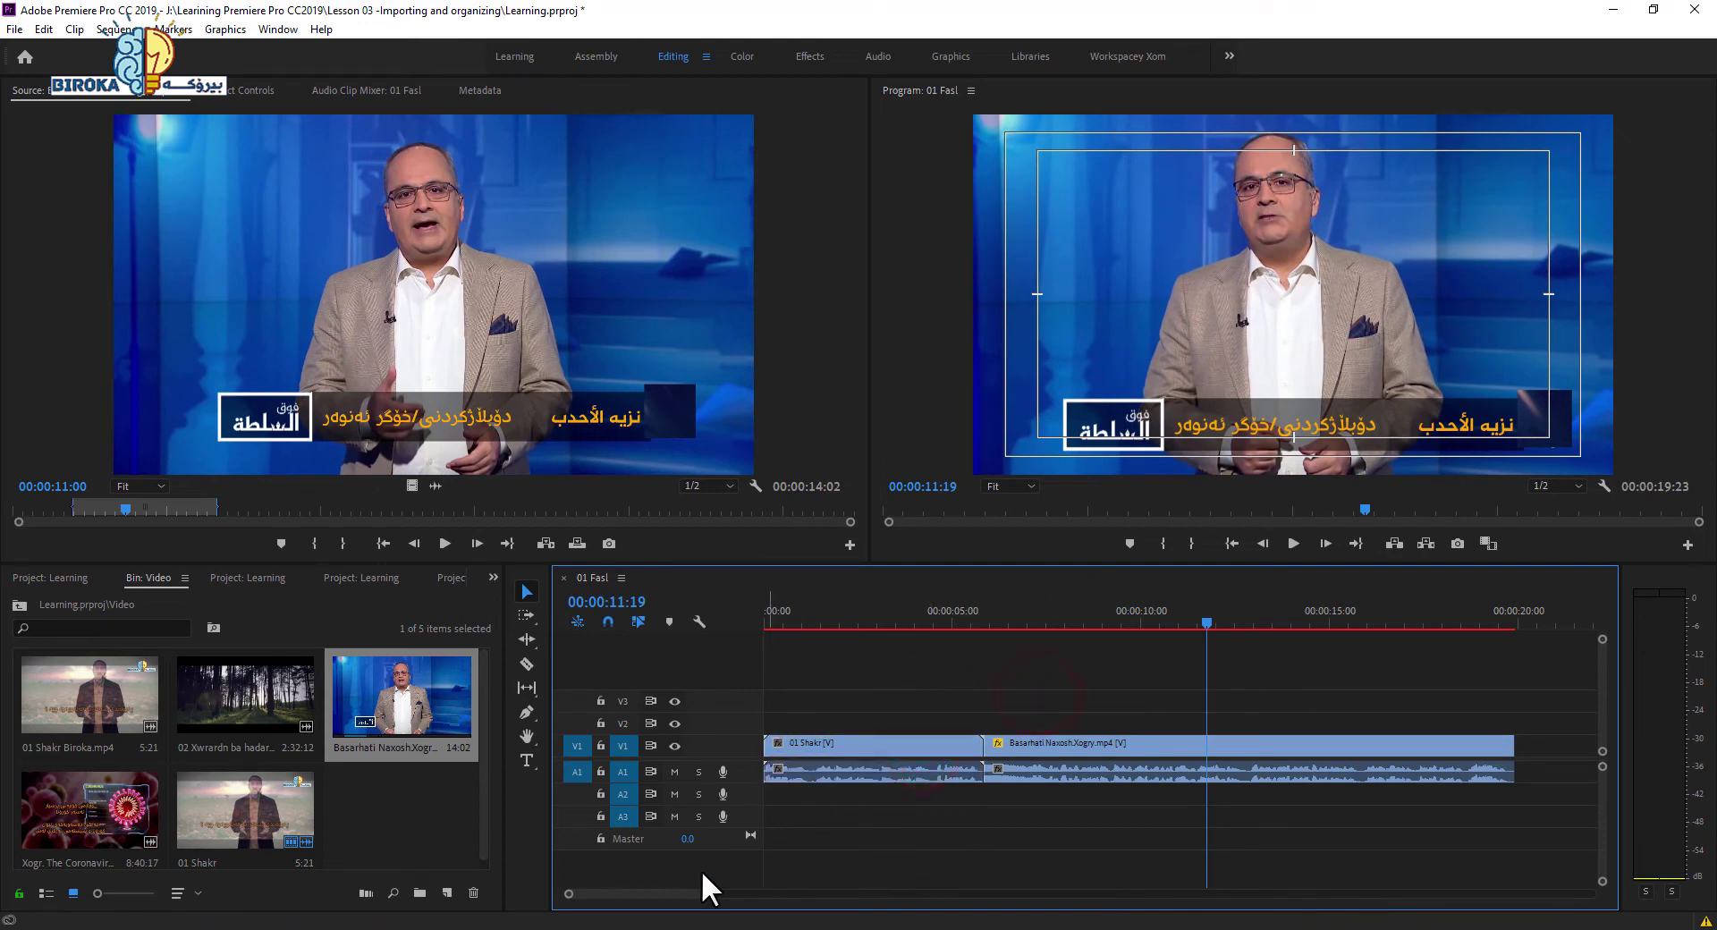
pyautogui.click(683, 897)
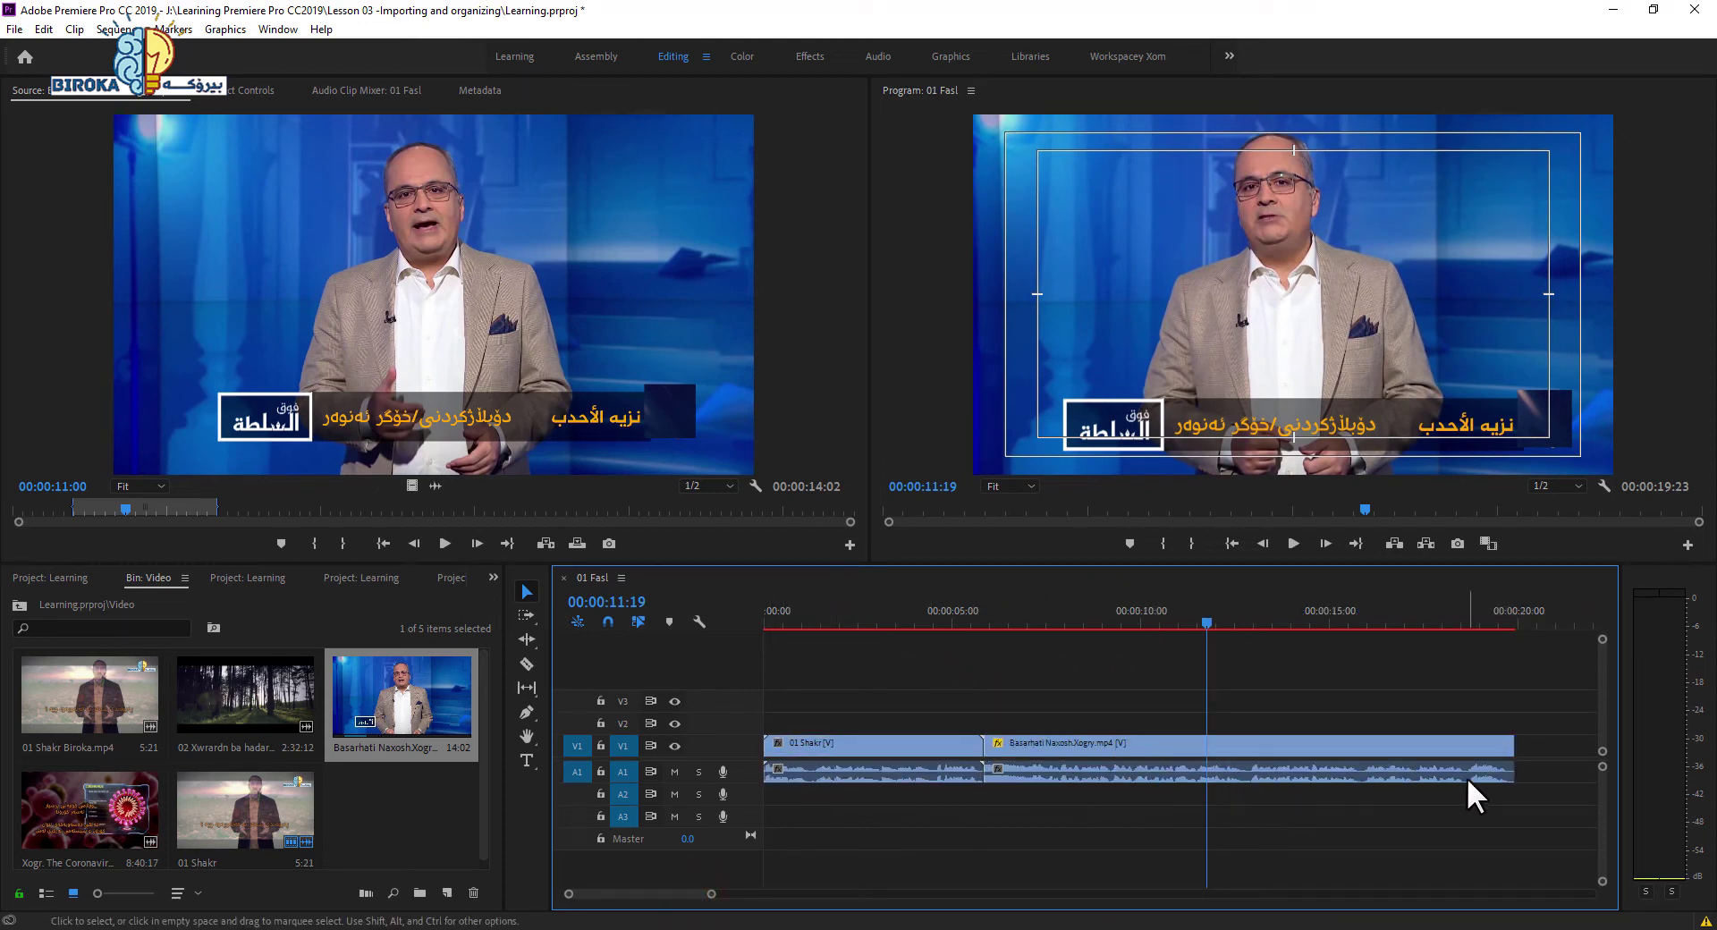
pyautogui.click(1130, 740)
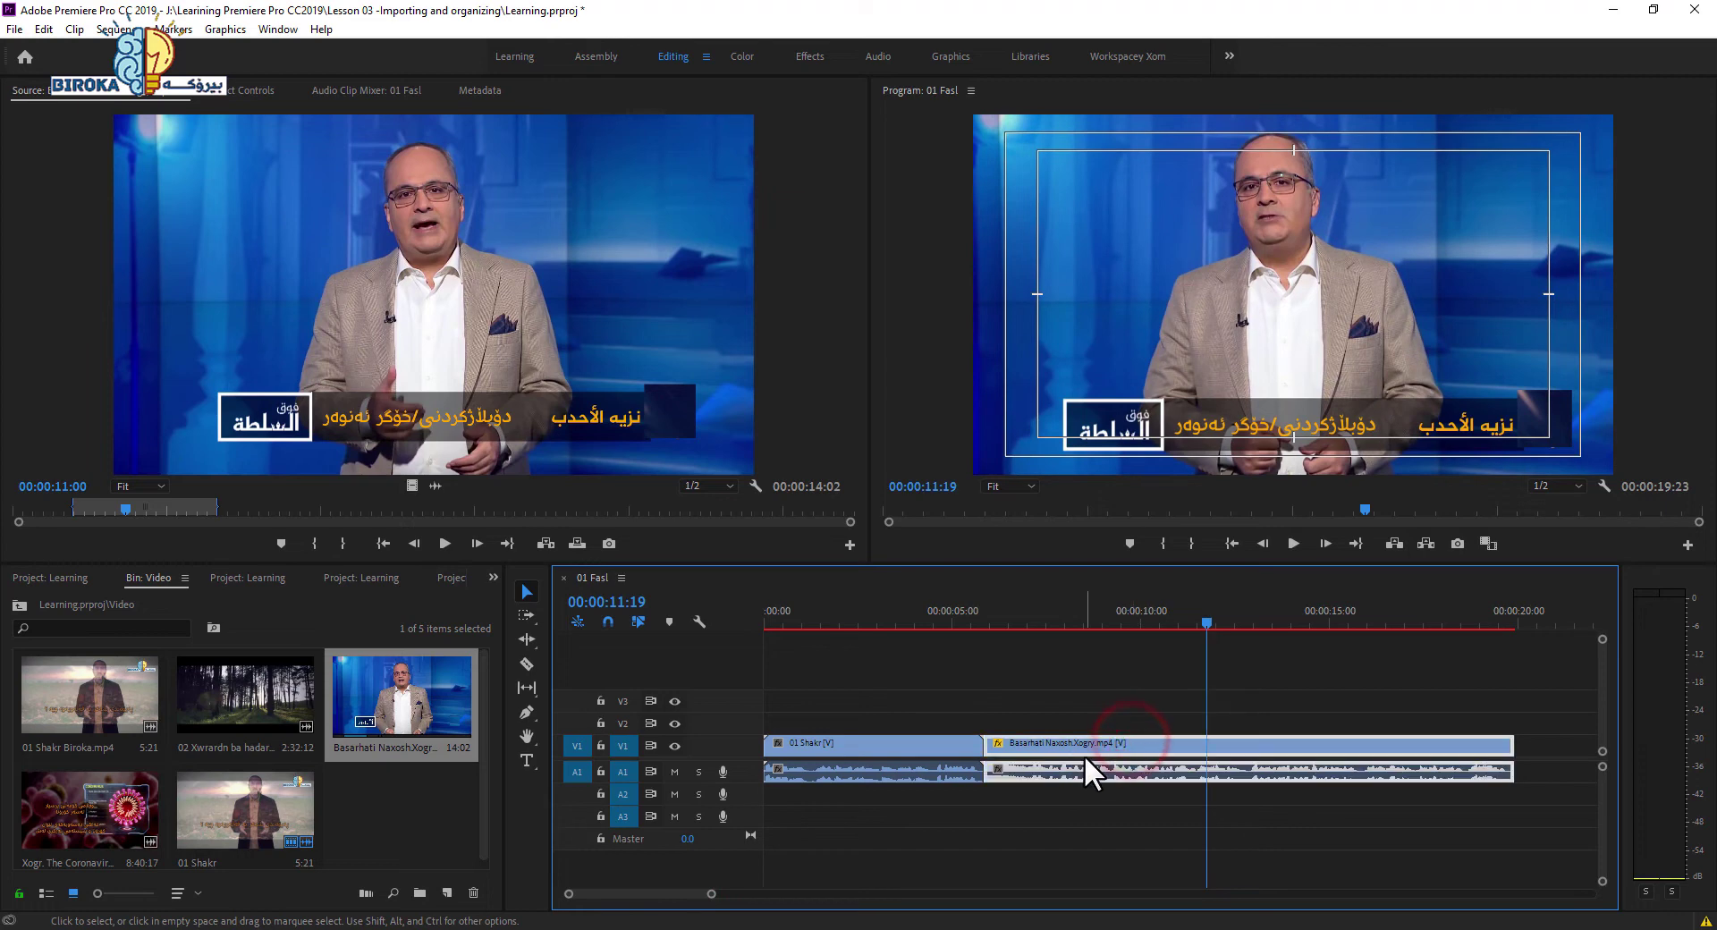
pyautogui.click(900, 742)
pyautogui.click(1155, 744)
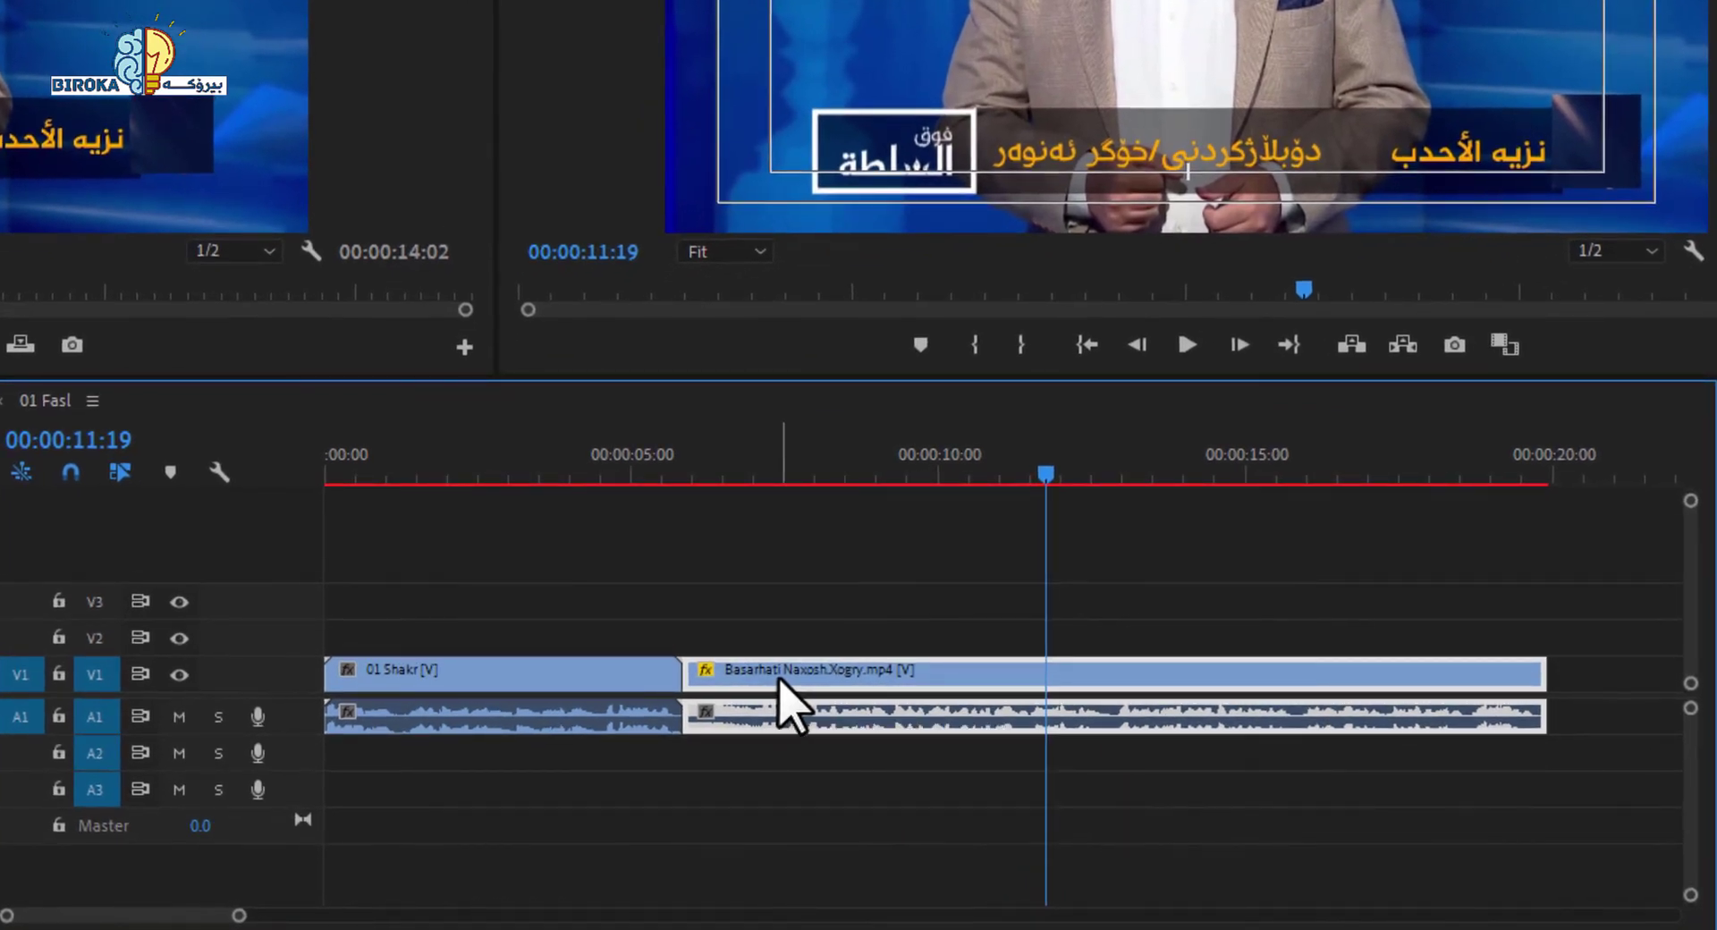
pyautogui.hotkey('ctrl', 's')
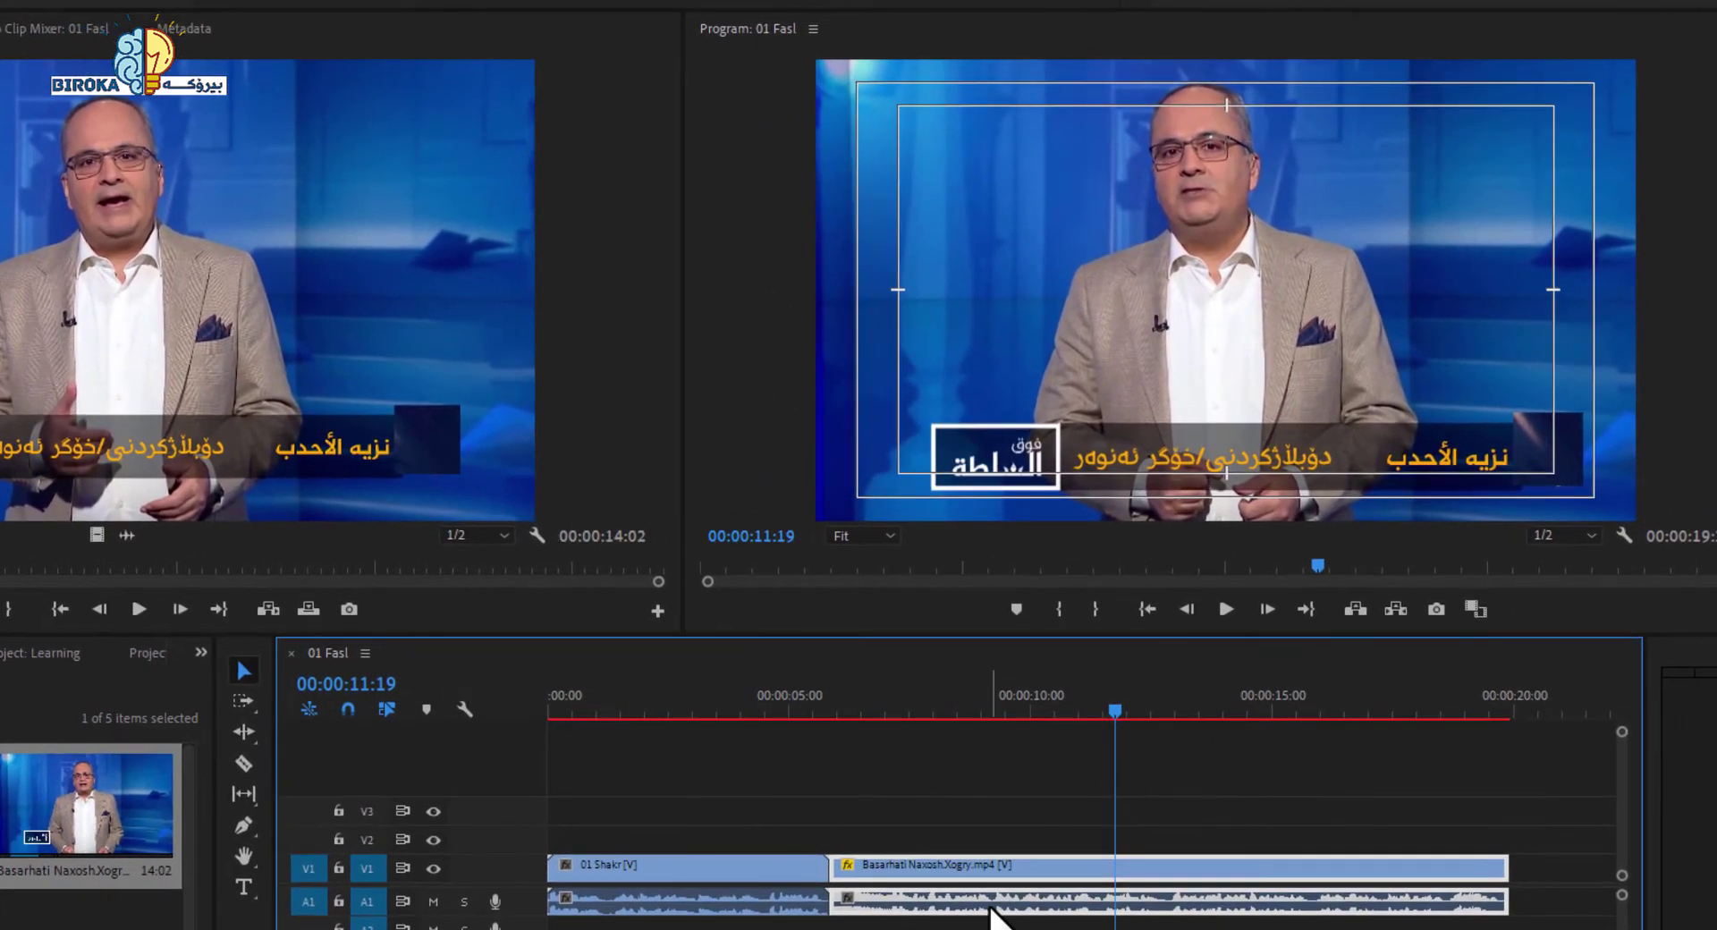
# Play the cut between the clips from 00:00:04:06, stop at 00:00:07:10 and select the Basarhati Naxosh.Xogry.mp4 clip.
pyautogui.click(742, 707)
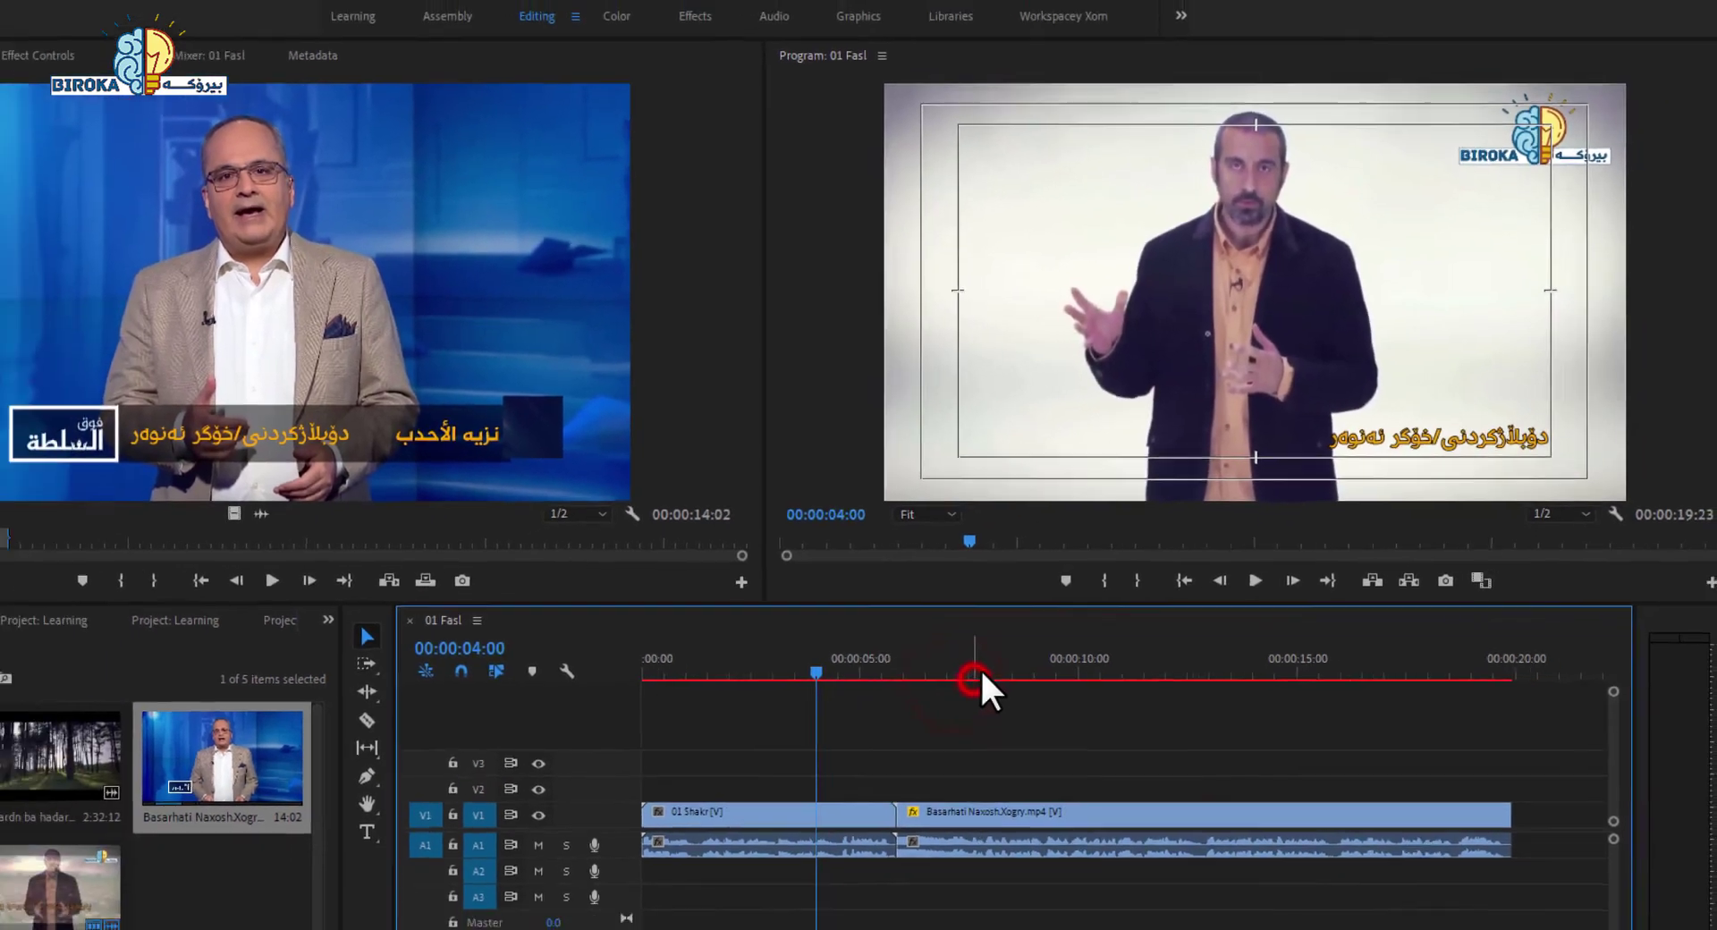
pyautogui.click(975, 678)
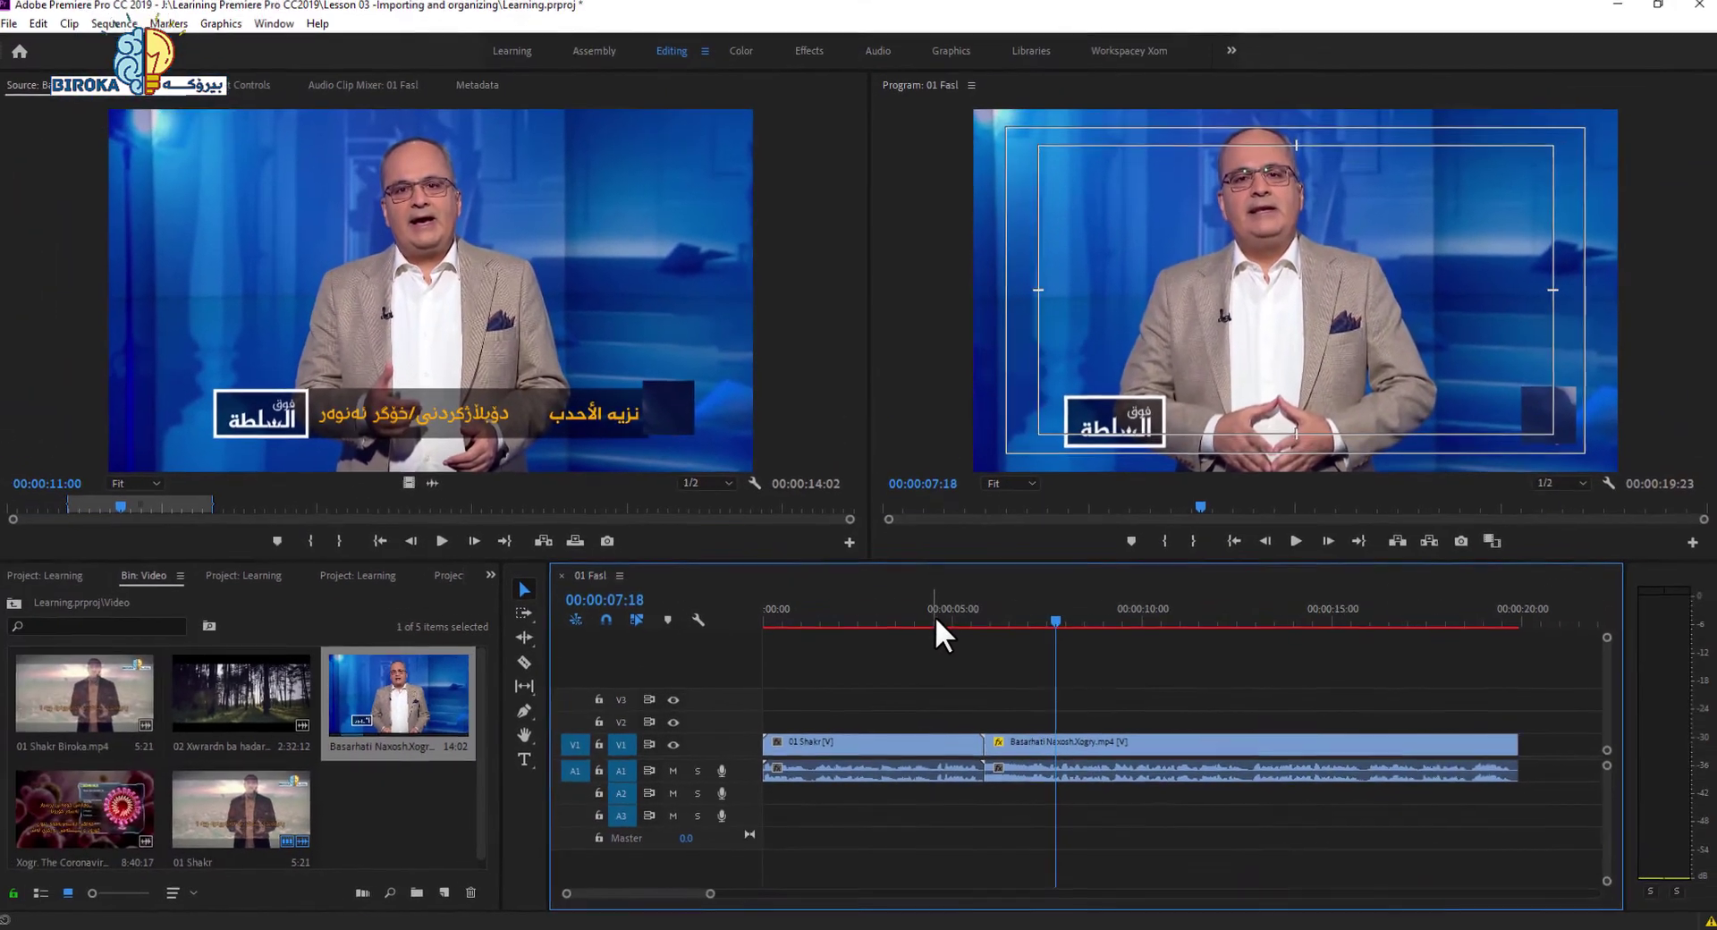
pyautogui.click(1017, 705)
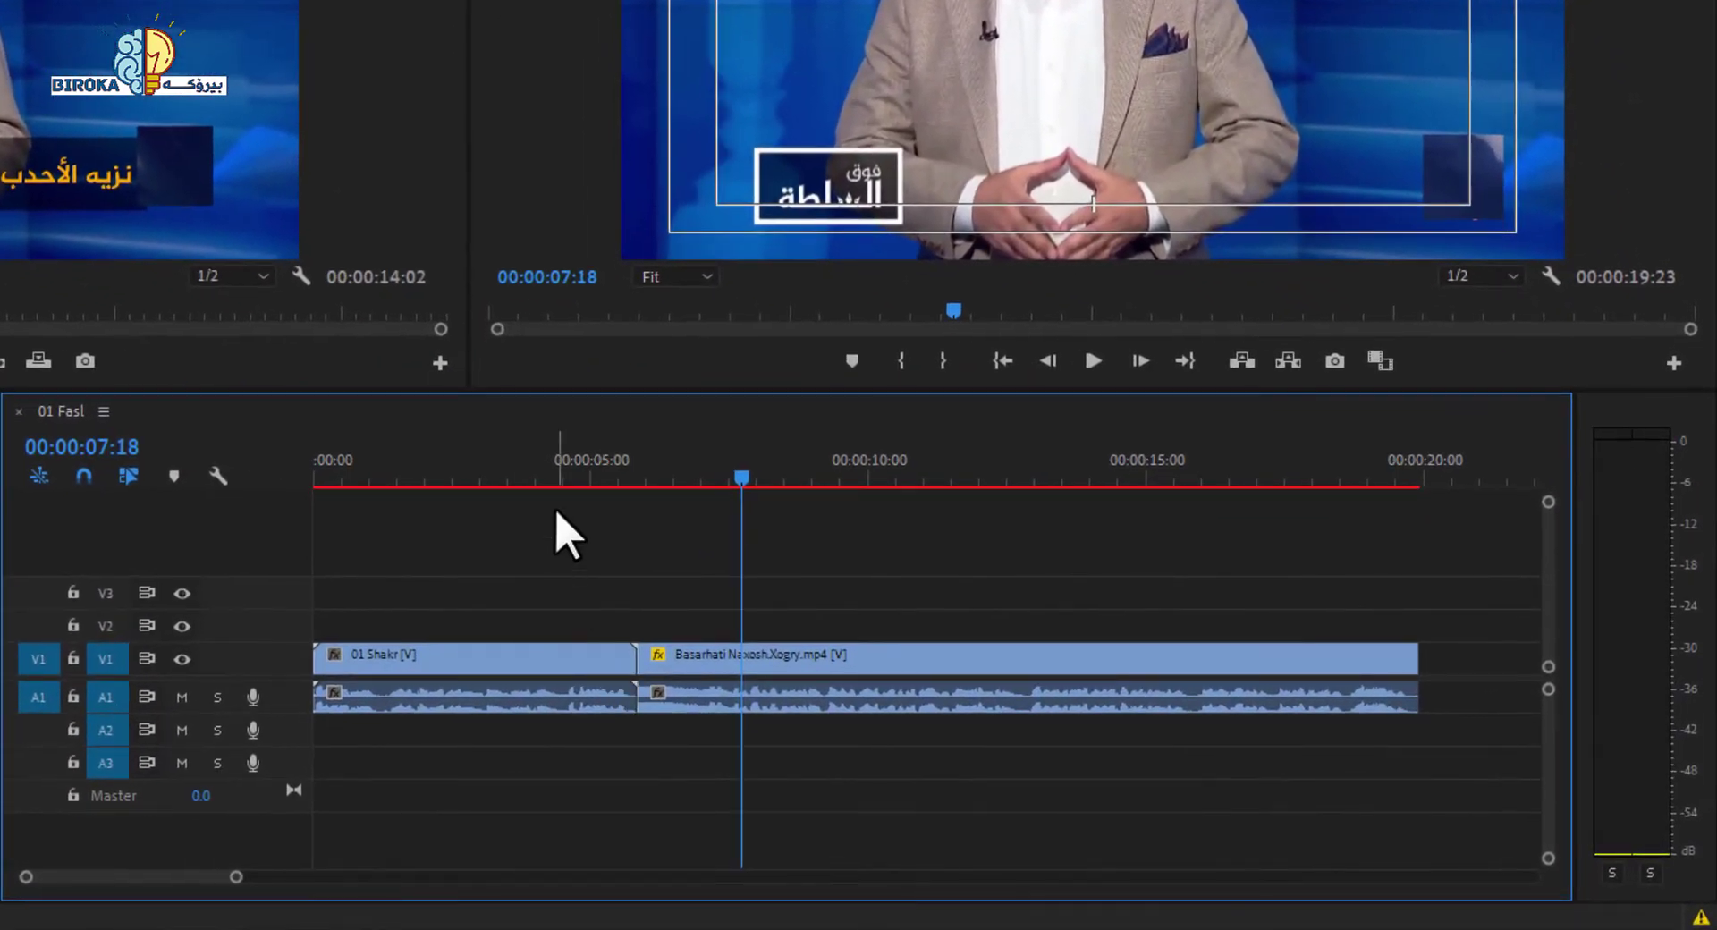
pyautogui.click(548, 480)
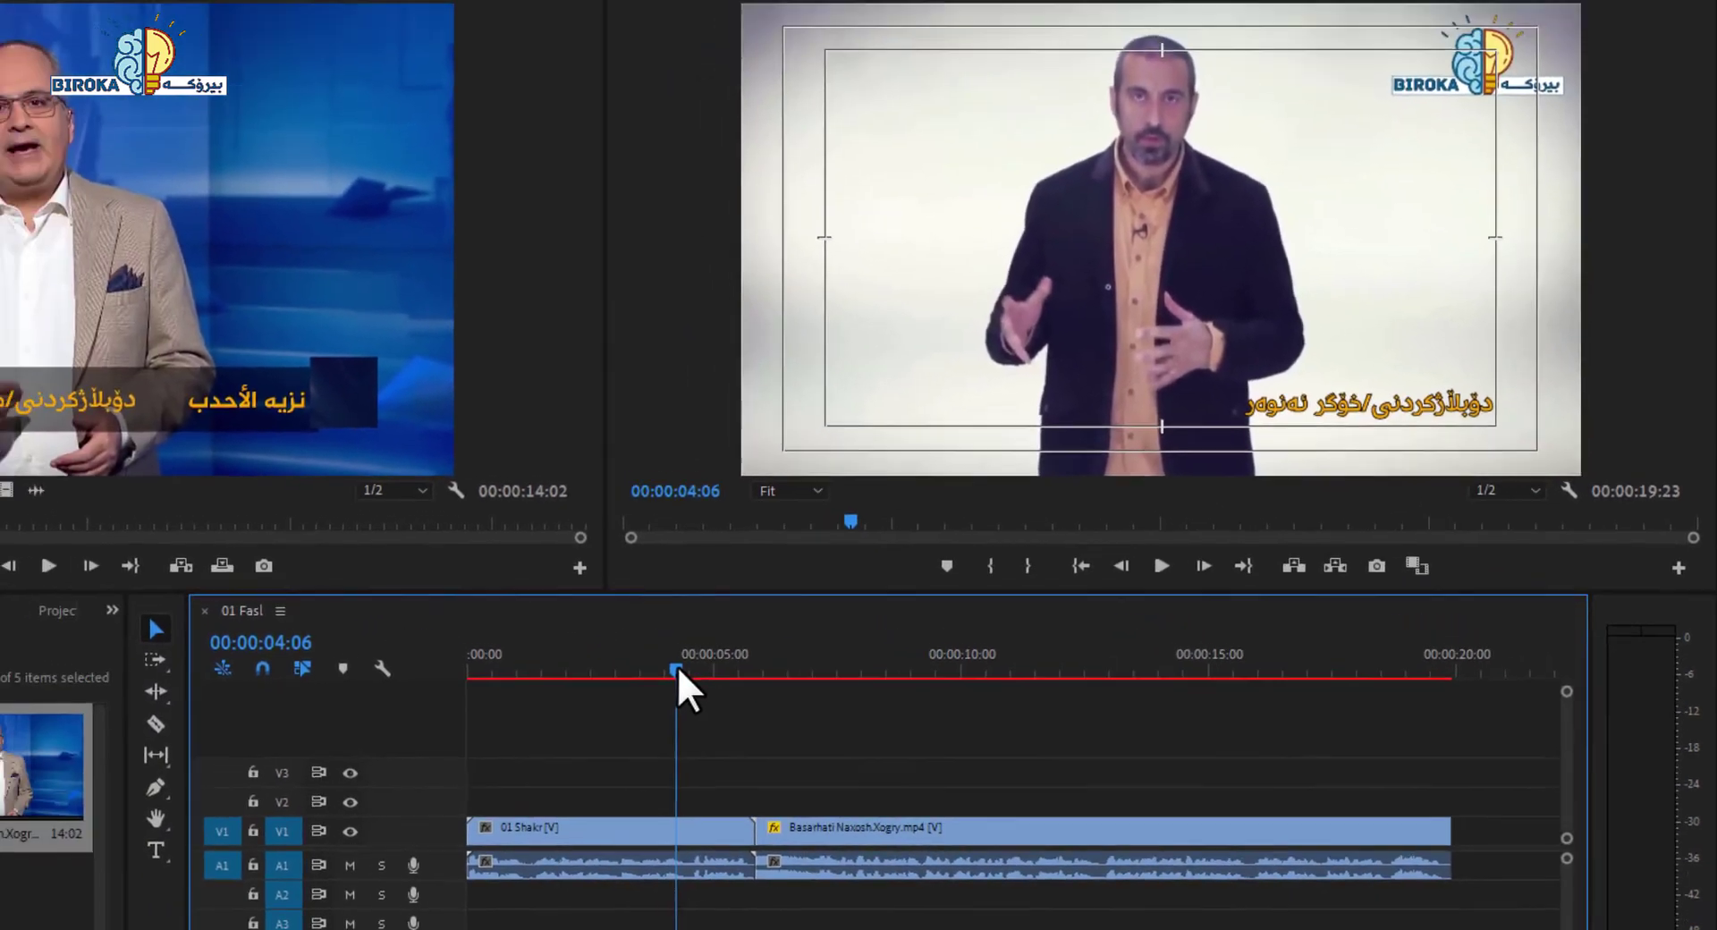
pyautogui.press('space')
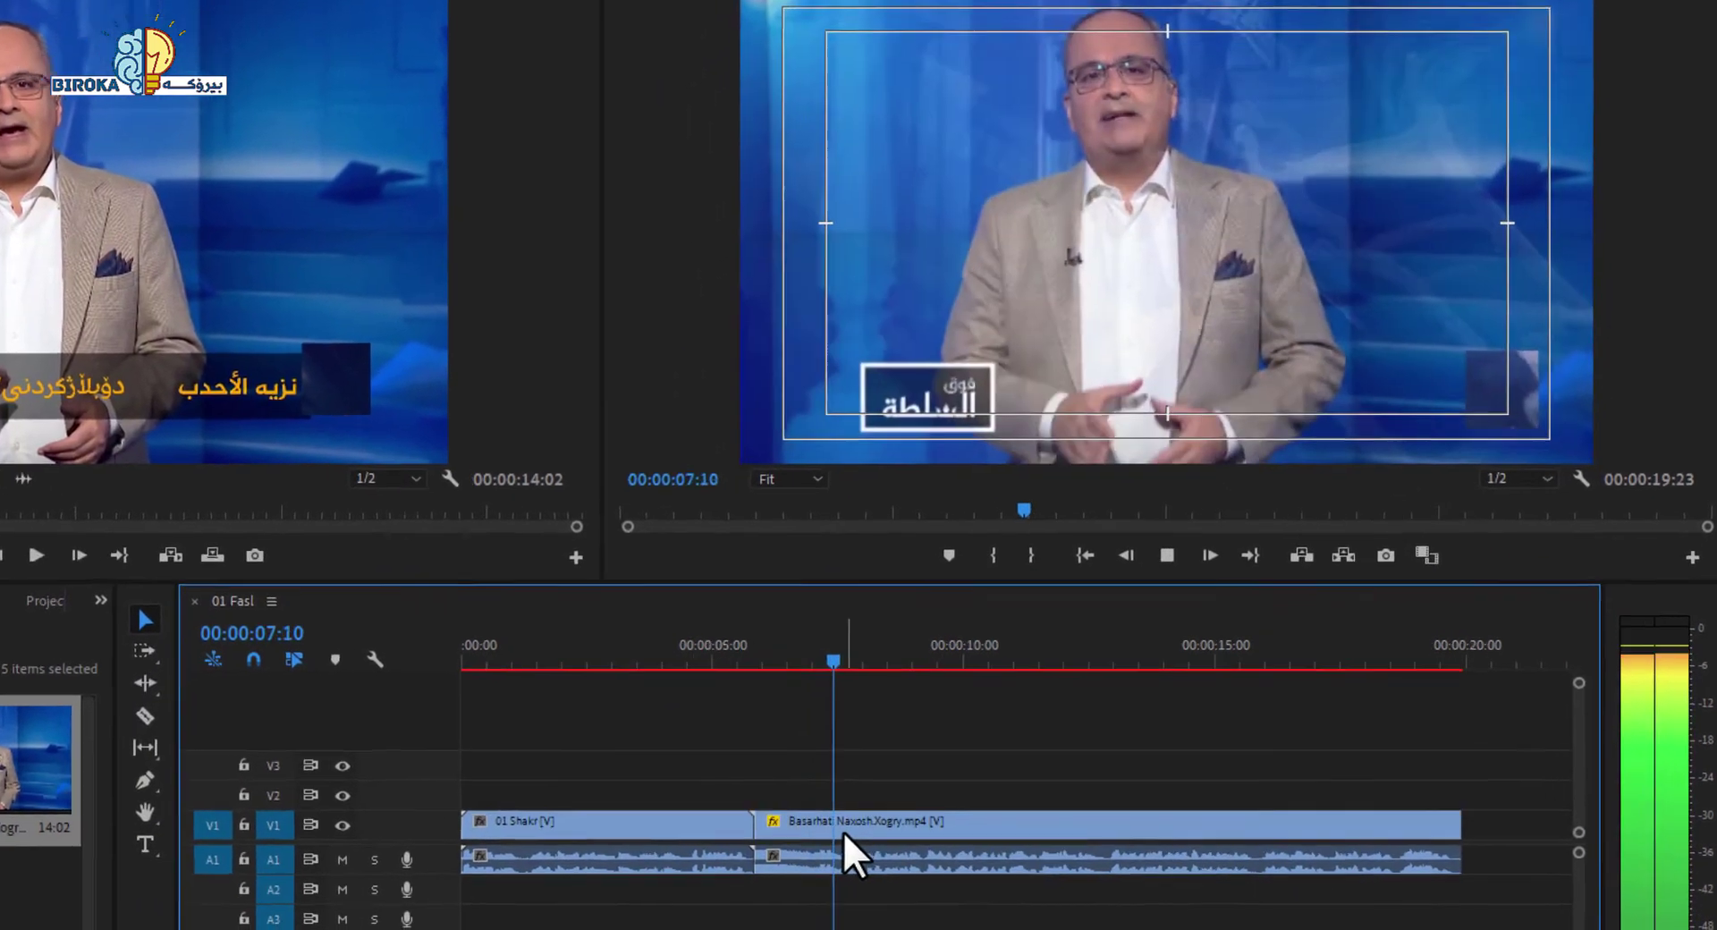
pyautogui.click(850, 833)
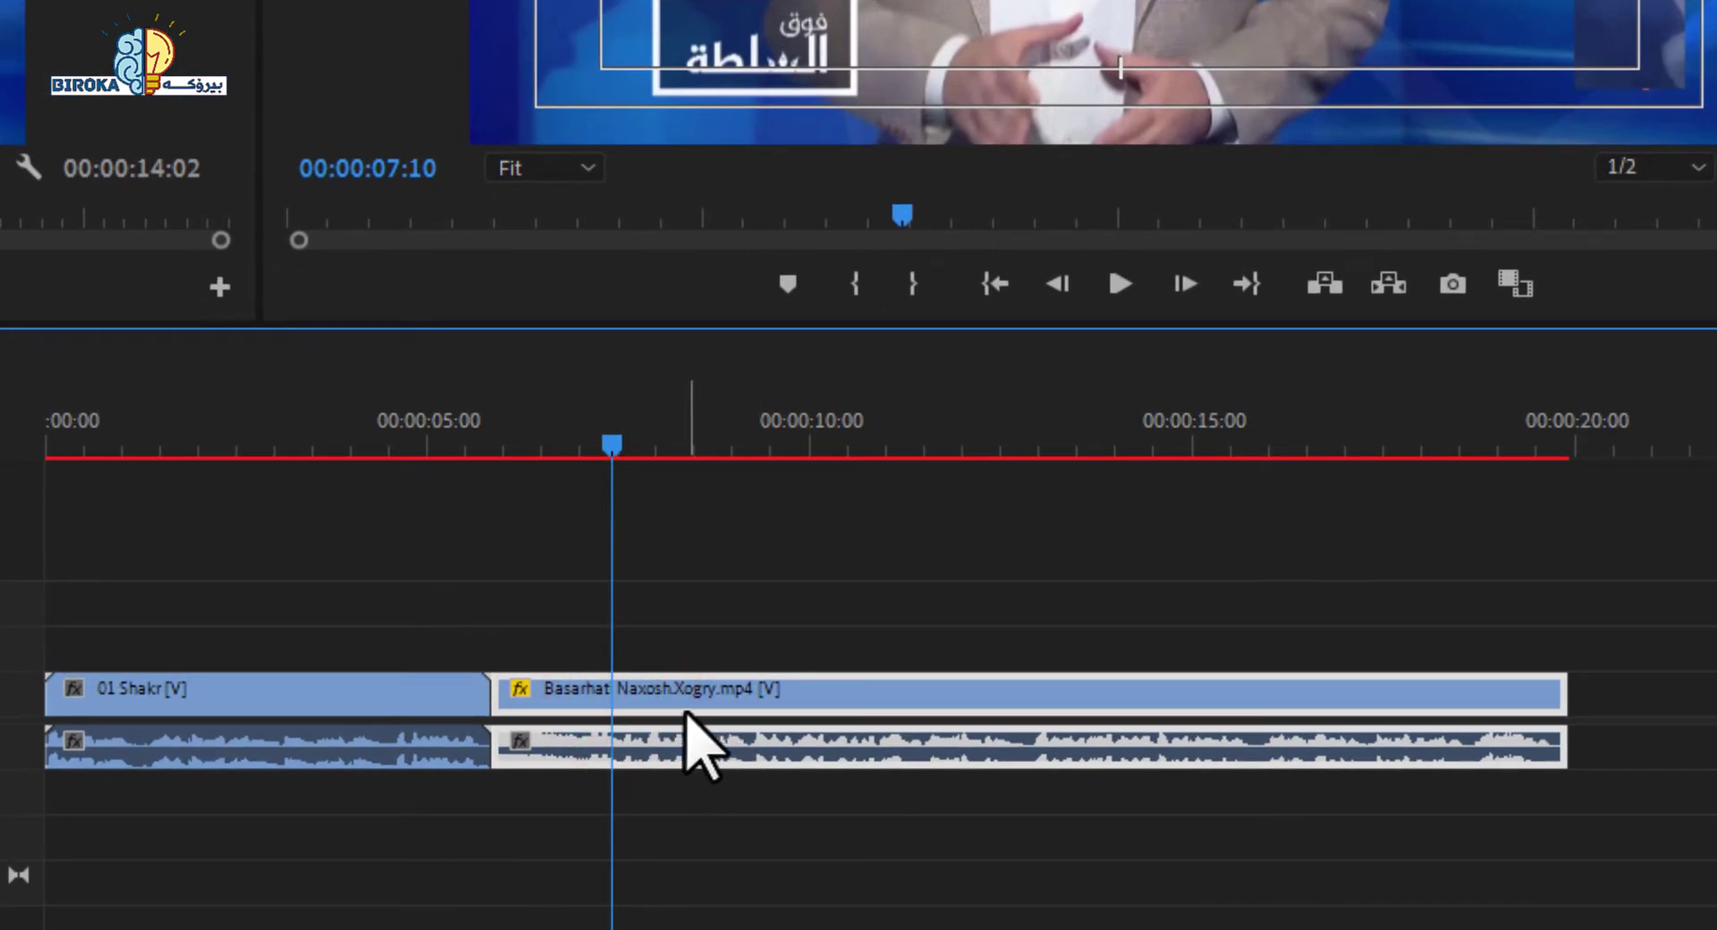
# Deselect the clips and enlarge audio track A1 so its waveforms can be read.
pyautogui.click(1008, 579)
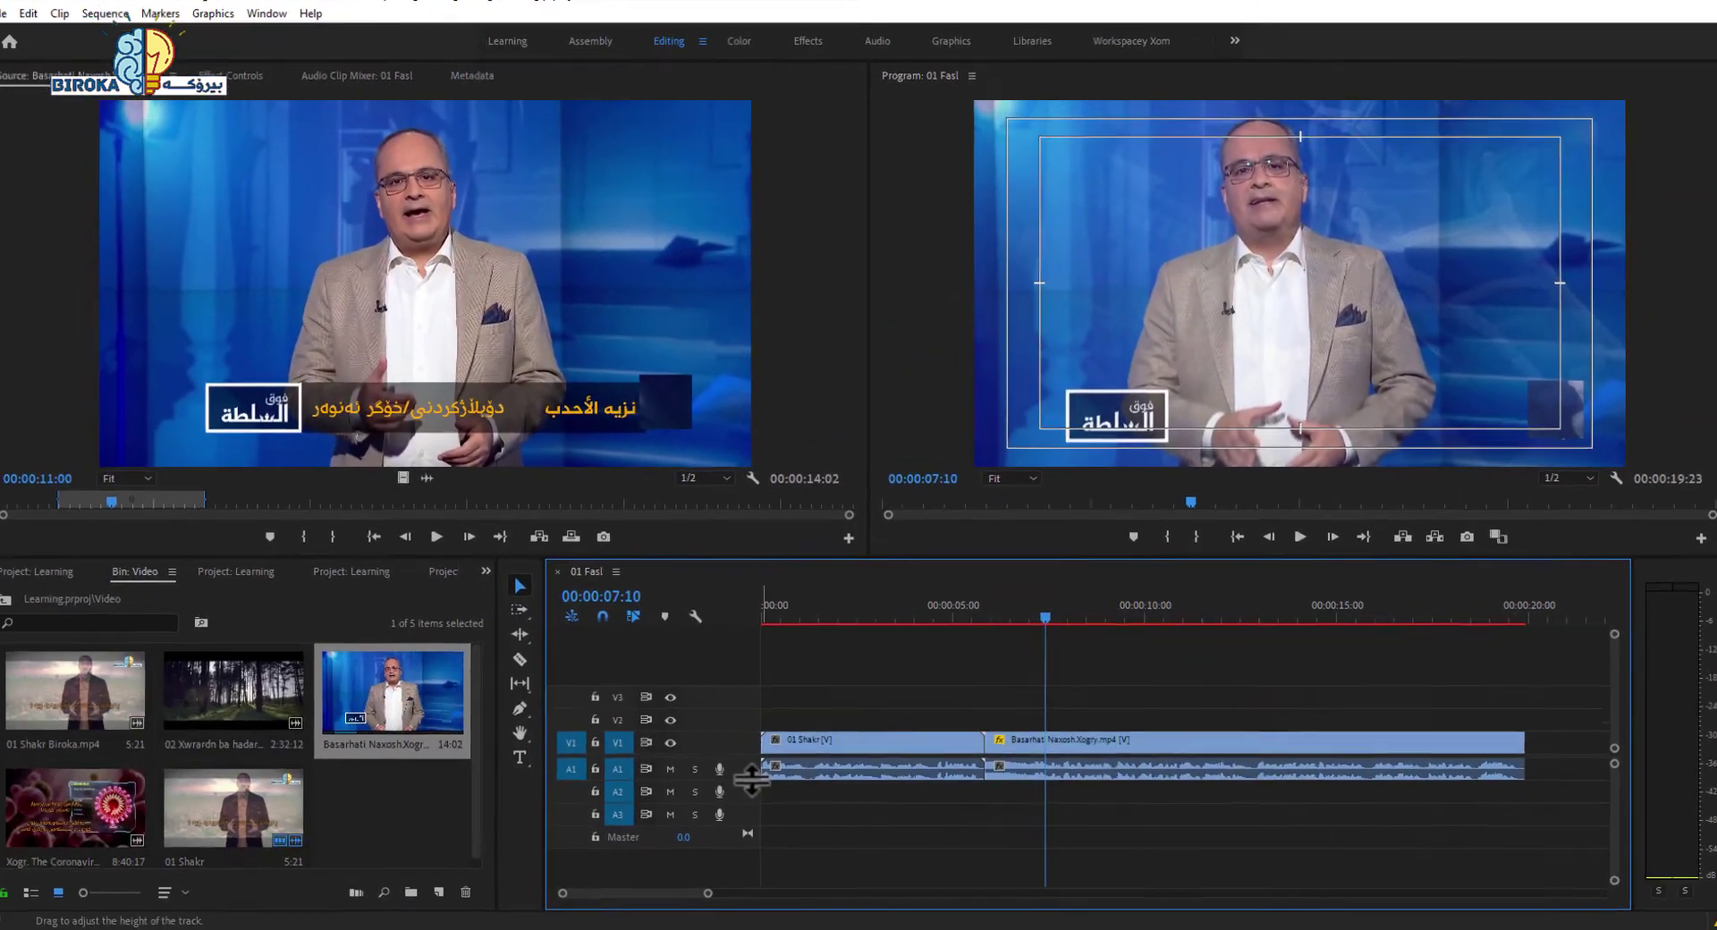
pyautogui.moveTo(738, 783); pyautogui.dragTo(738, 815)
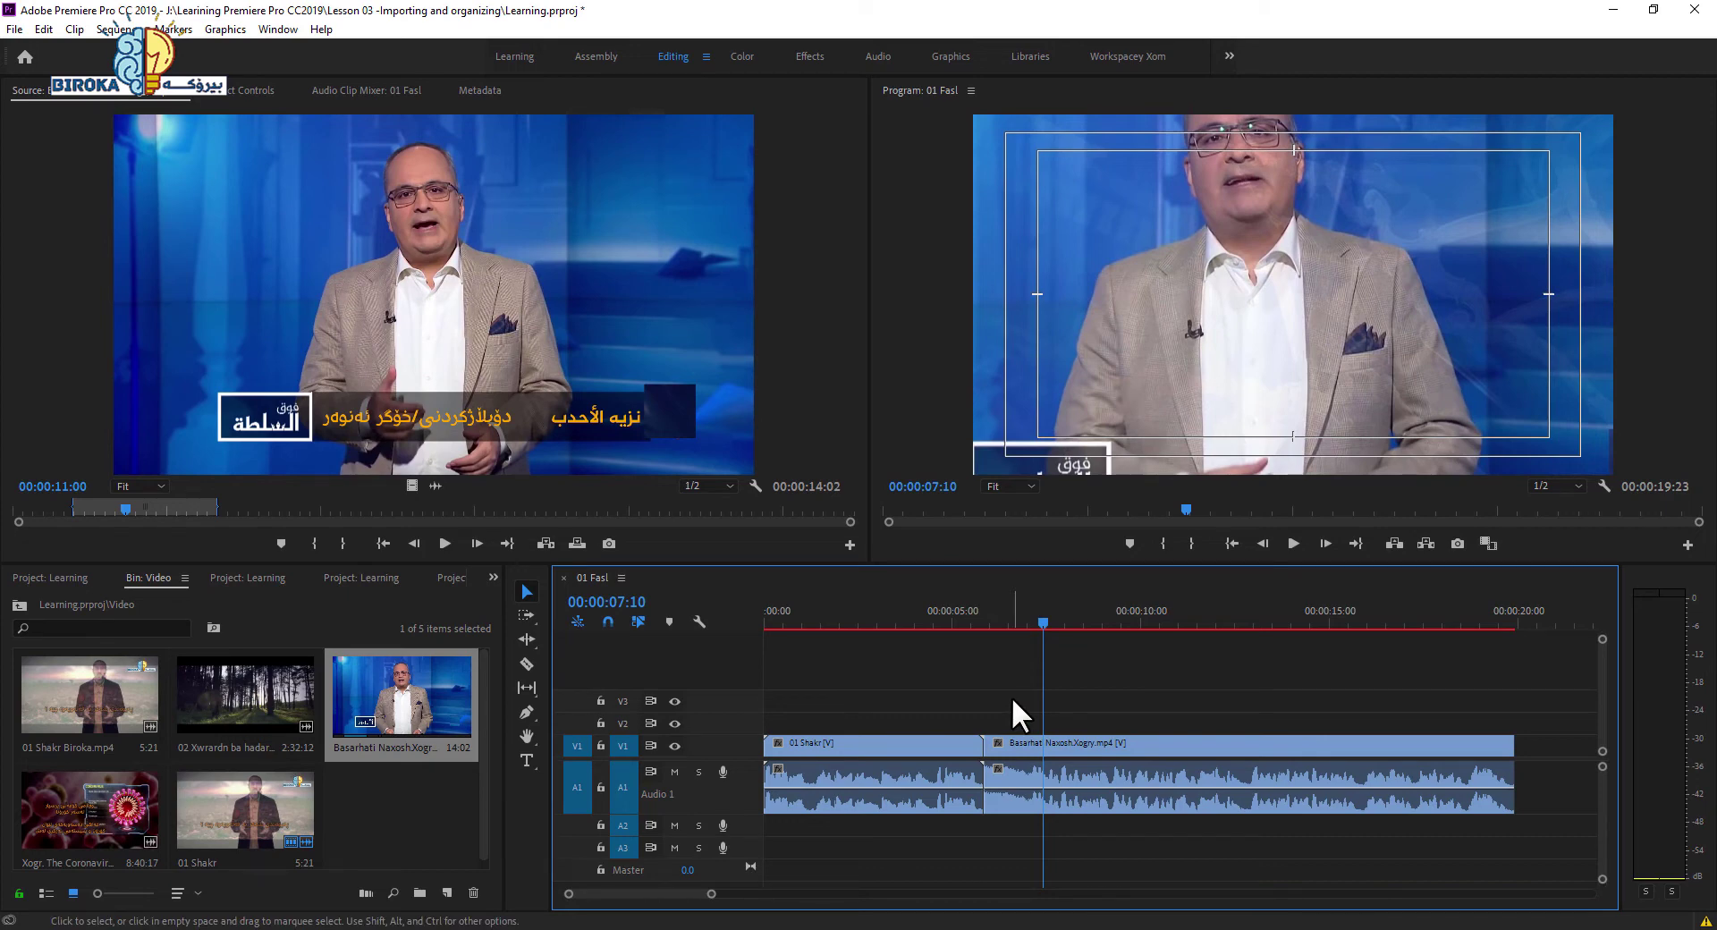
# Zoom the timeline in and out around the playhead, ending with a closer view of the cut between the clips.
pyautogui.press('=')
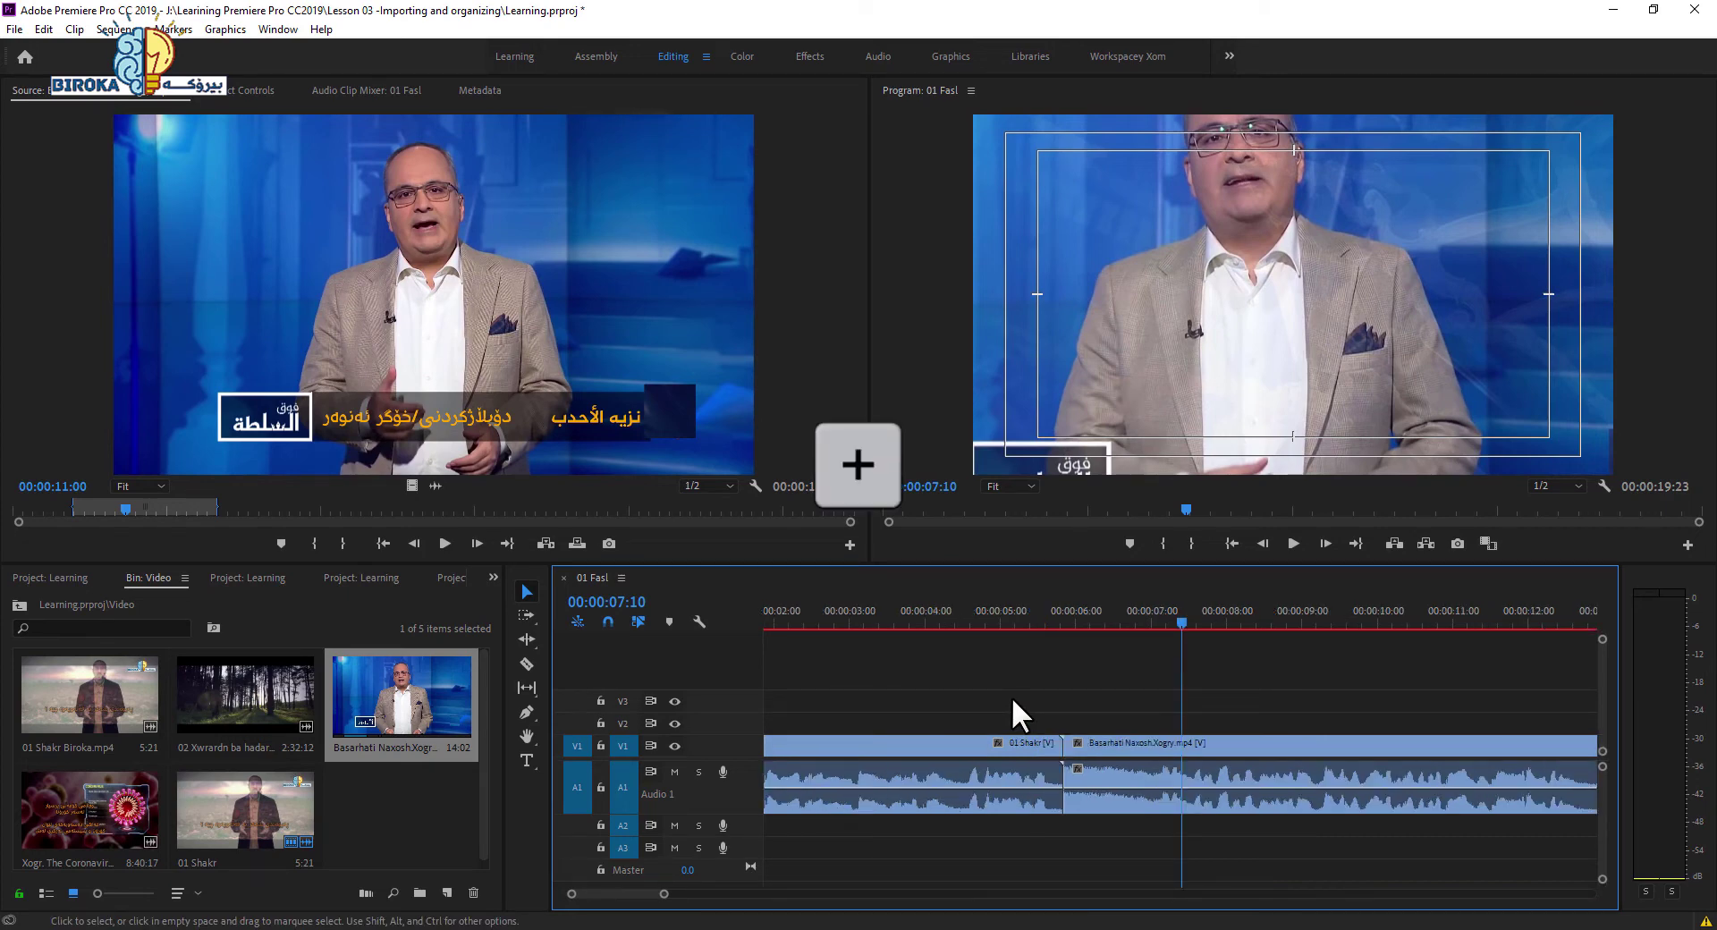
pyautogui.press('-')
pyautogui.press('-')
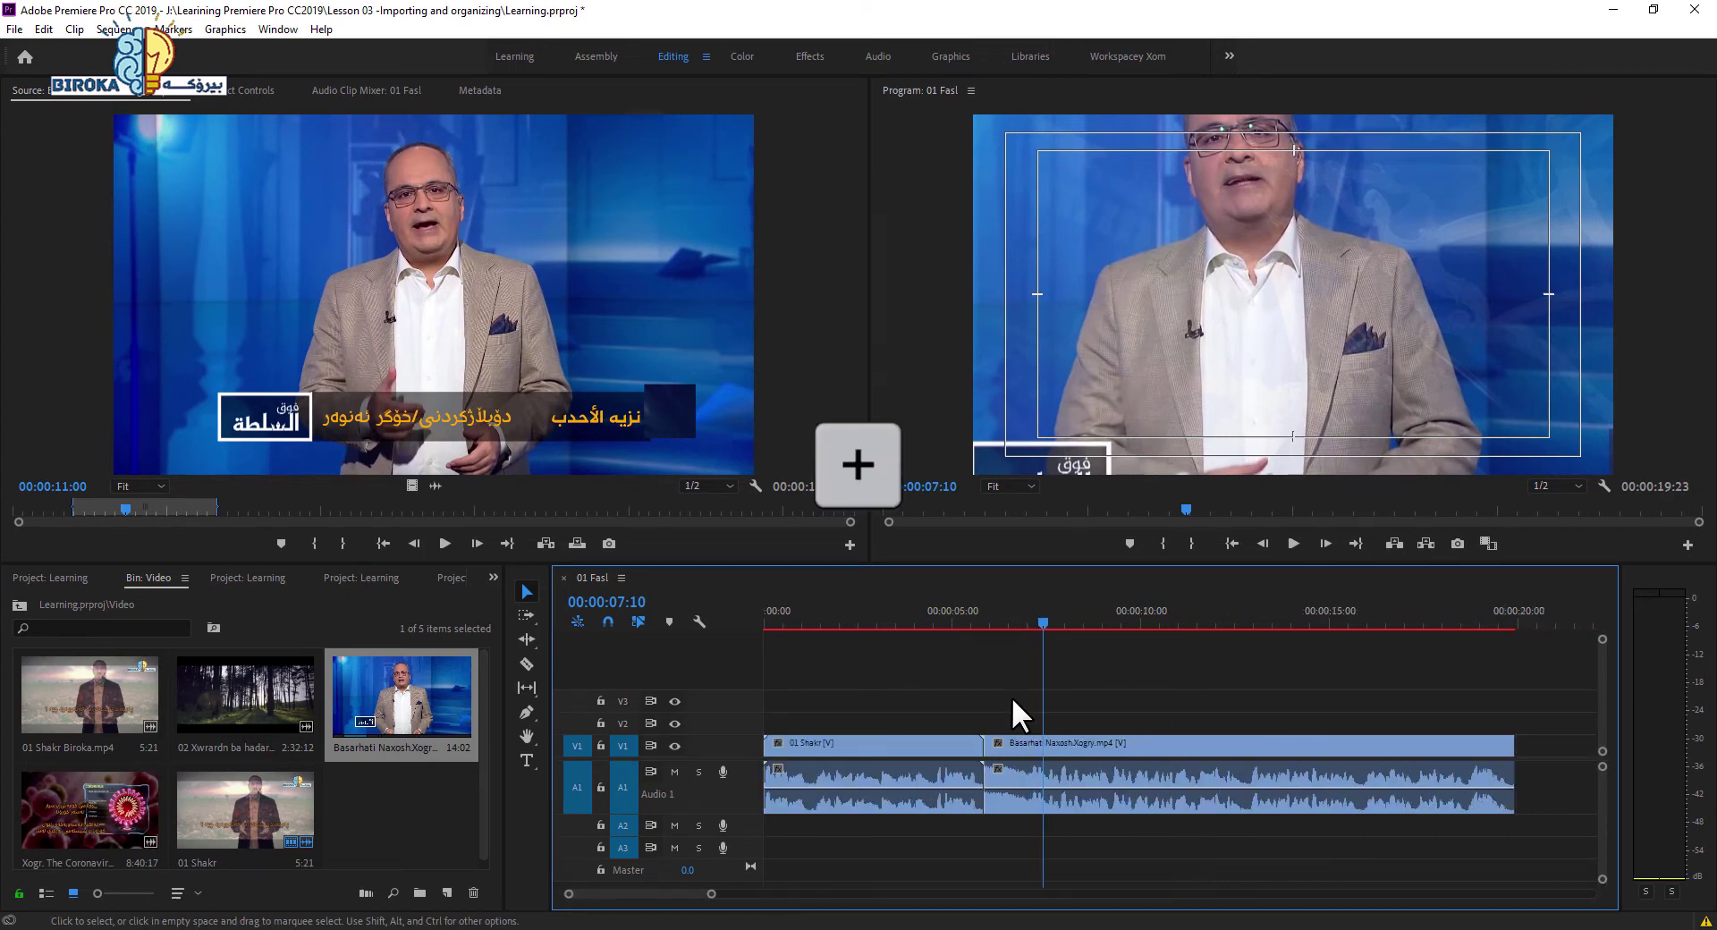
pyautogui.press('-')
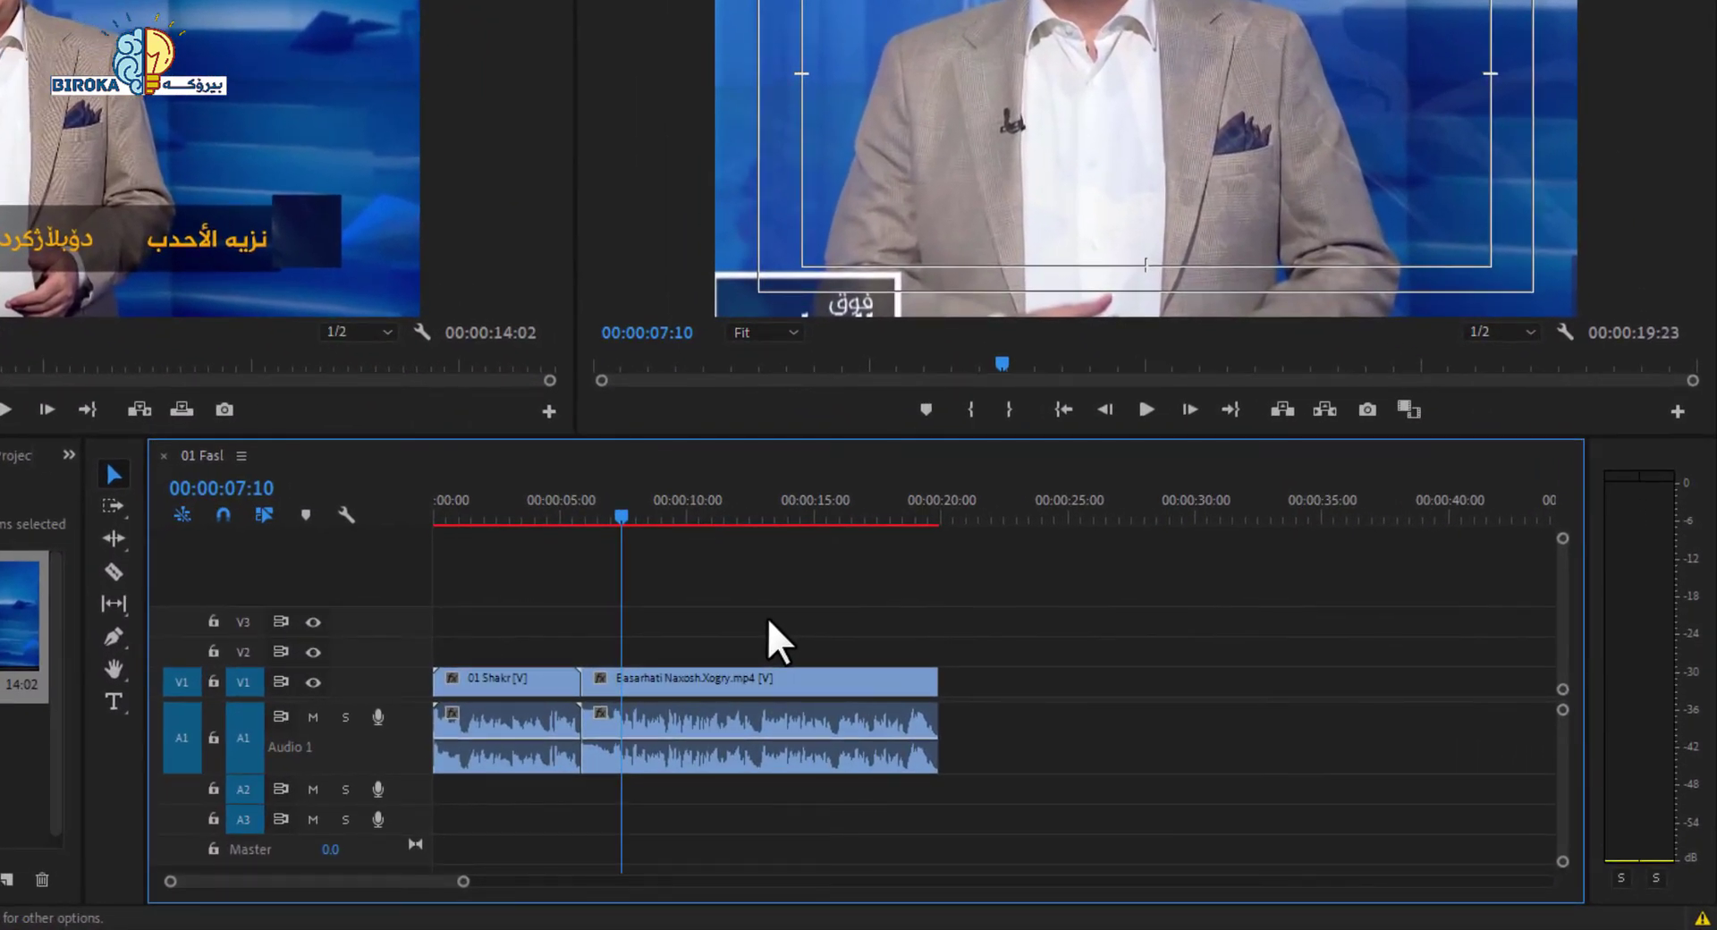
pyautogui.press('-')
pyautogui.press('=')
pyautogui.press('=')
pyautogui.press('-')
pyautogui.press('=')
pyautogui.press('=')
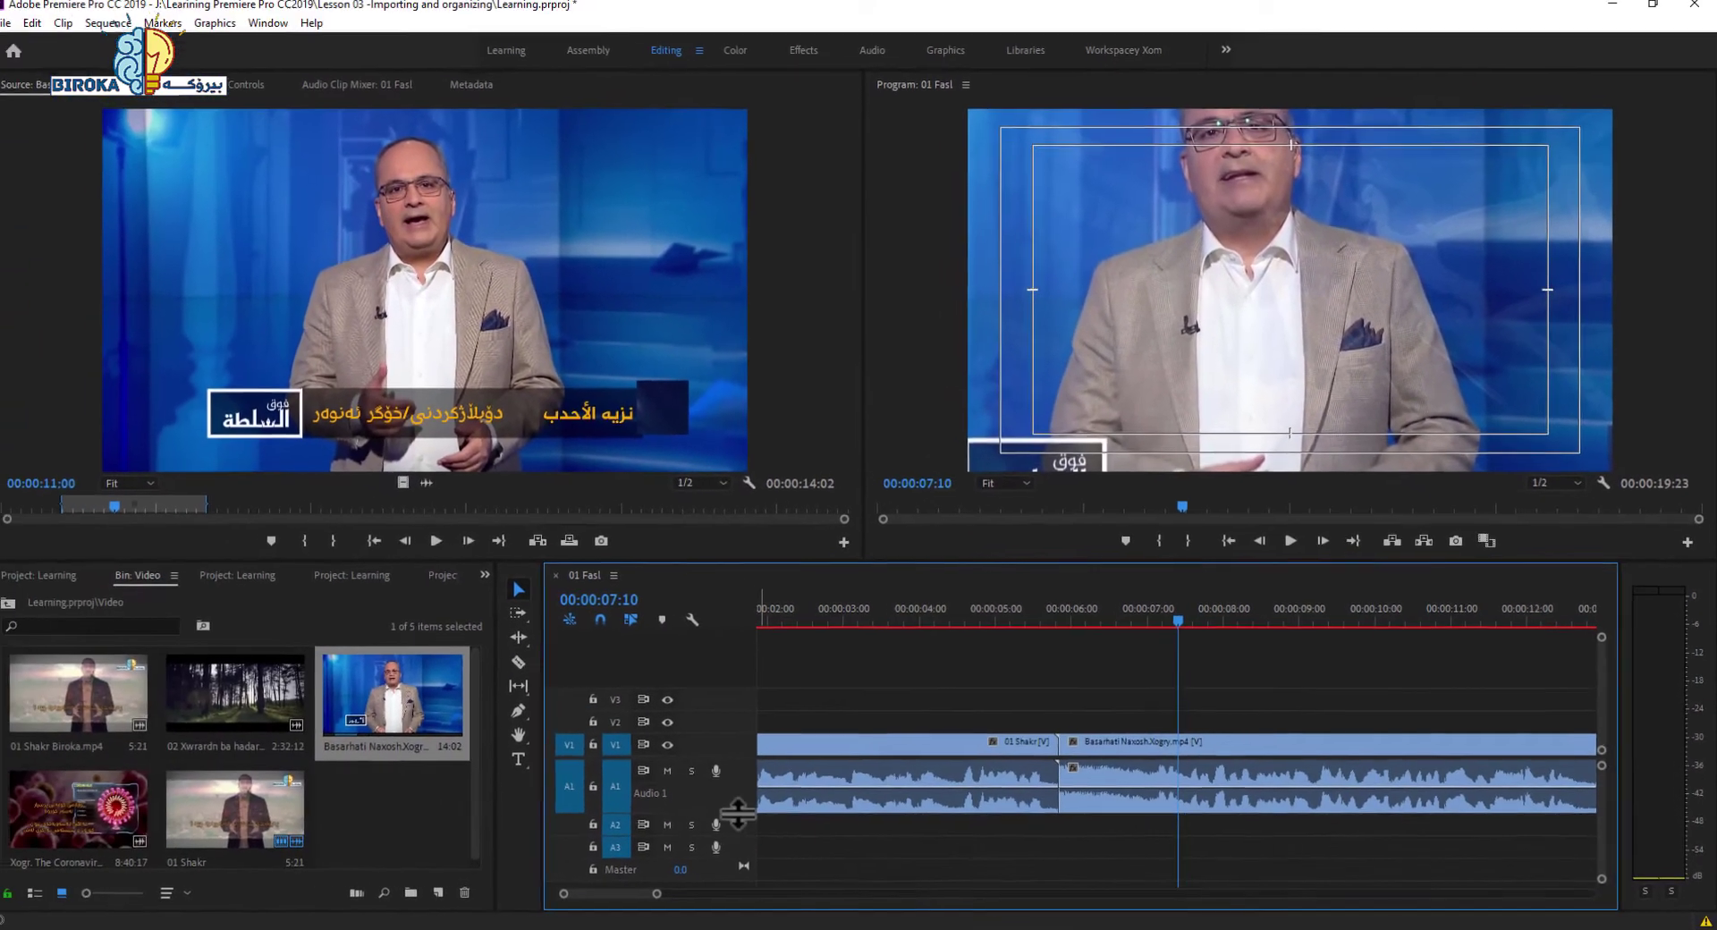
# Increase the height of audio track A1 slightly and maximize the 01 Fasl timeline to fill the workspace.
pyautogui.moveTo(739, 814); pyautogui.dragTo(744, 817)
pyautogui.click(1029, 705)
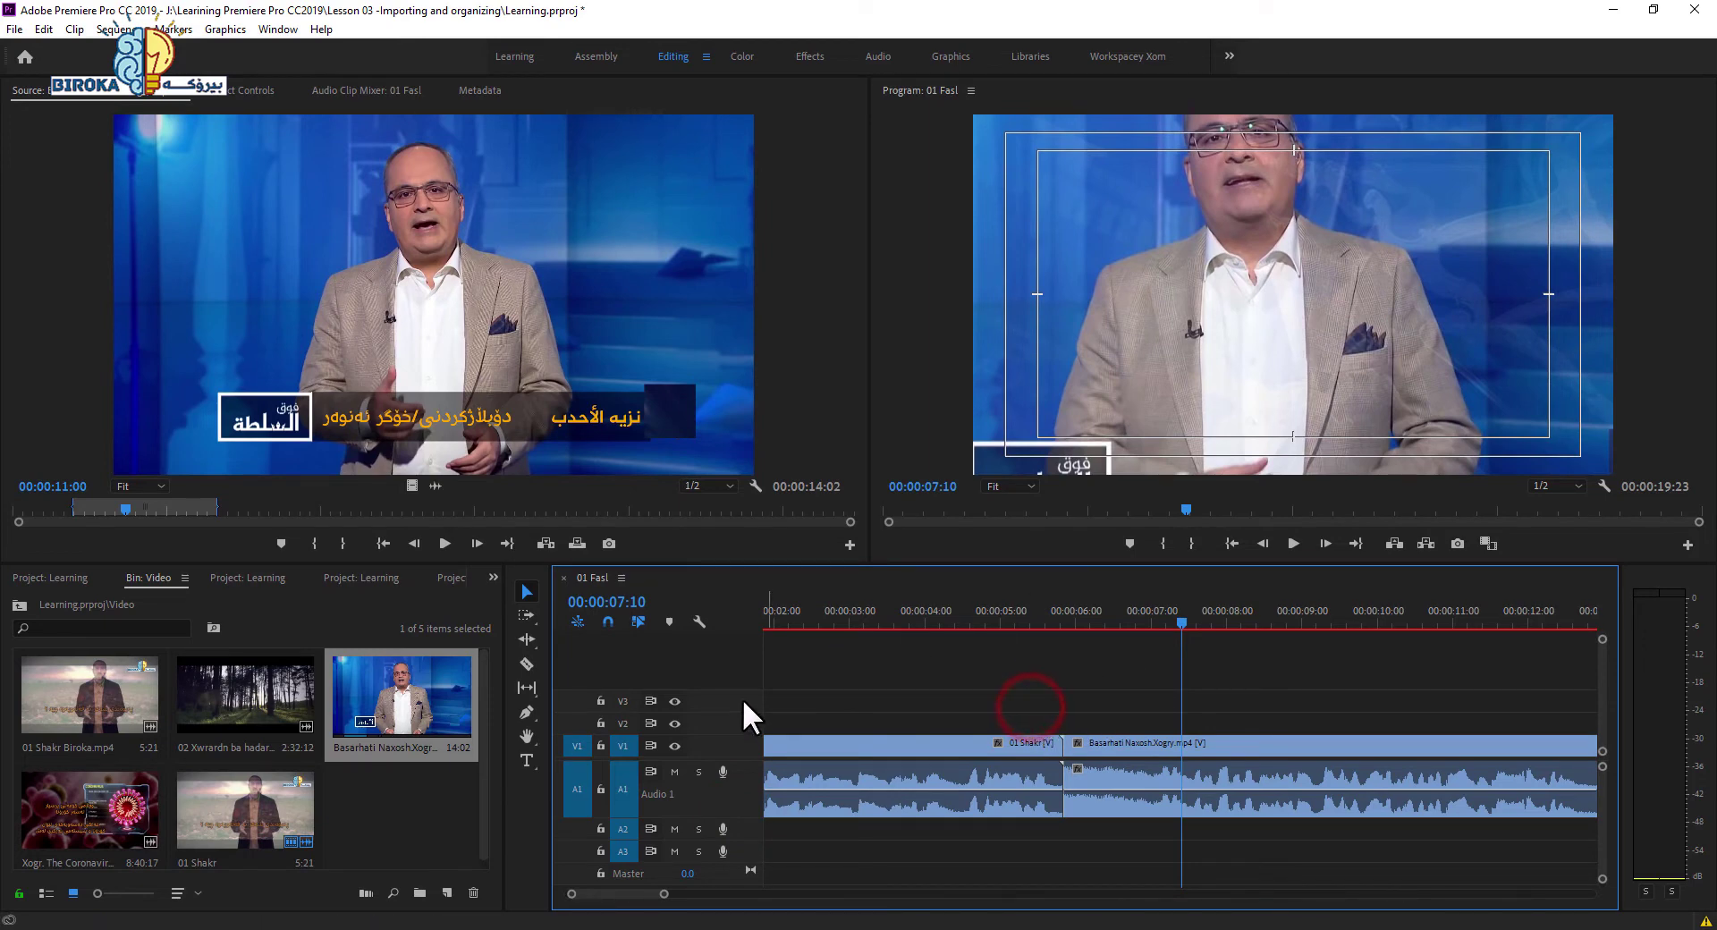
pyautogui.press('`')
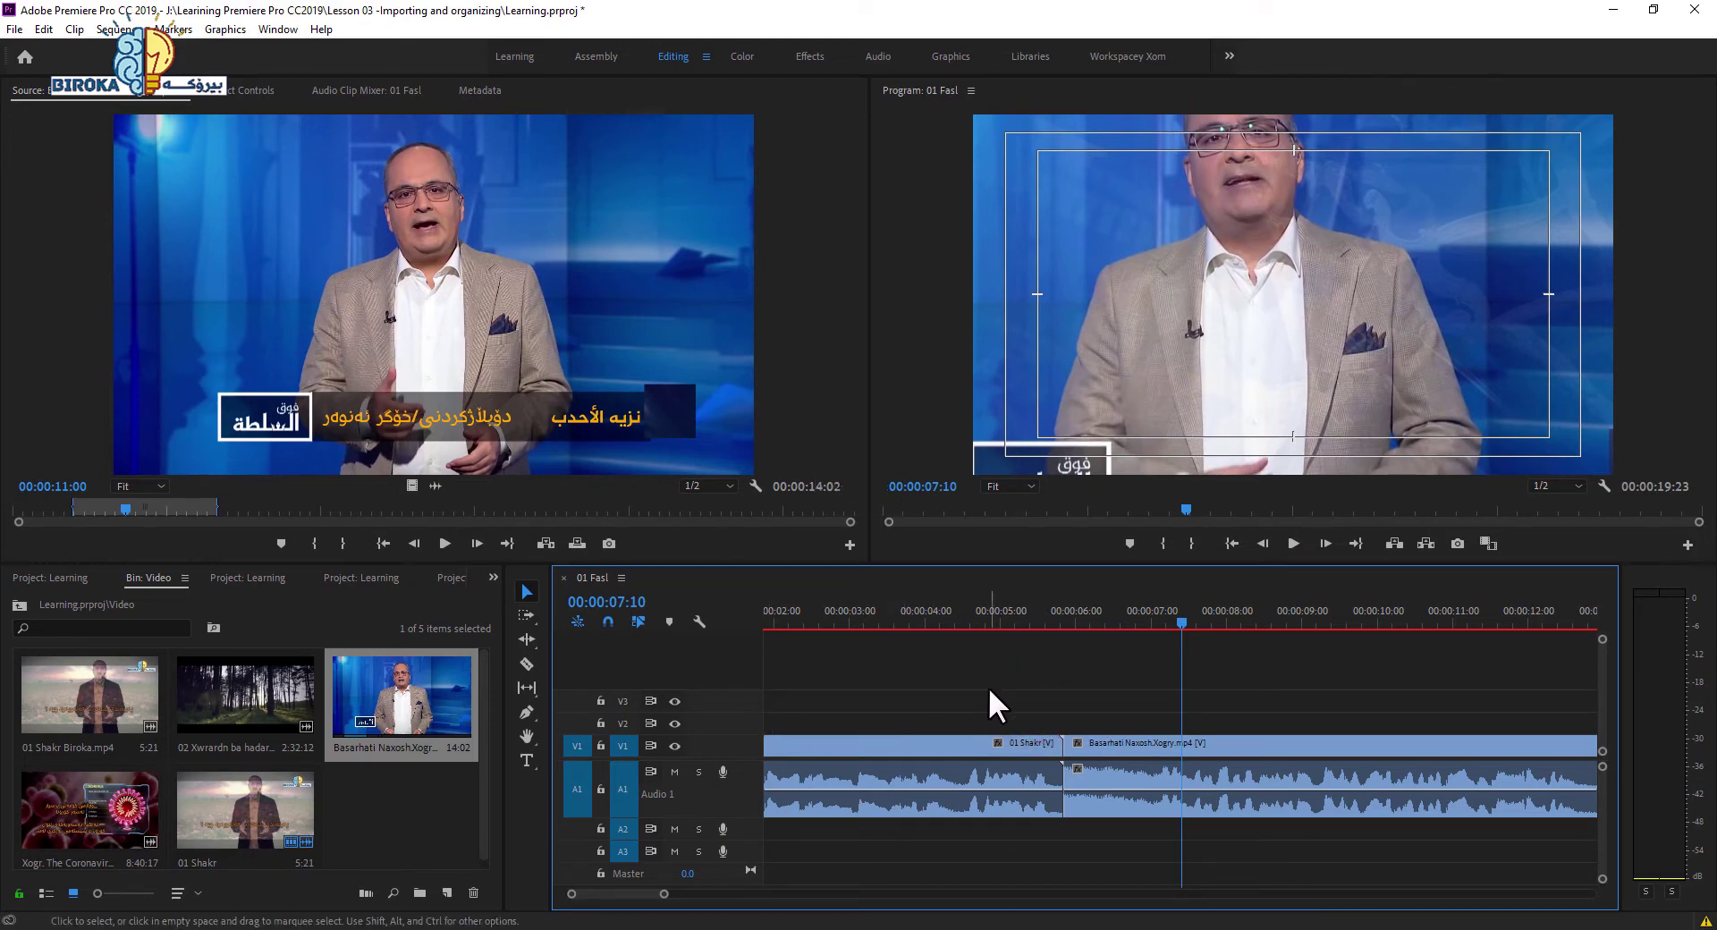
pyautogui.press('`')
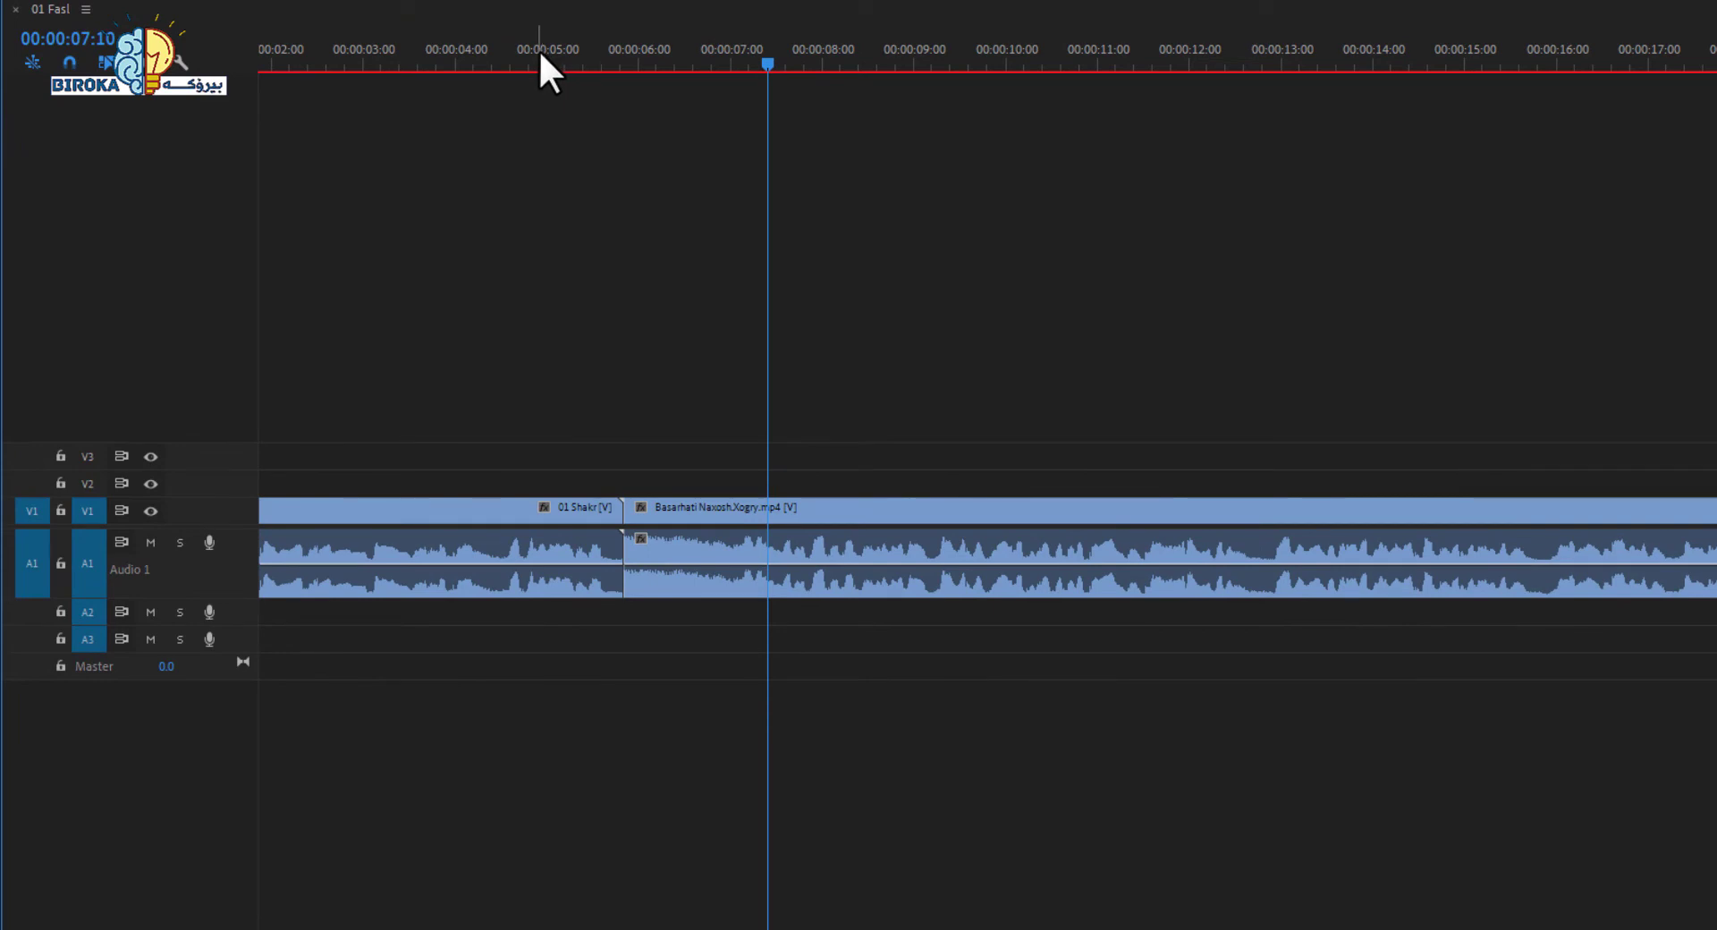
# Play from about 00:00:05:00 across the cut, and return the playhead to the edit point at 00:00:05:21.
pyautogui.click(539, 50)
pyautogui.press('space')
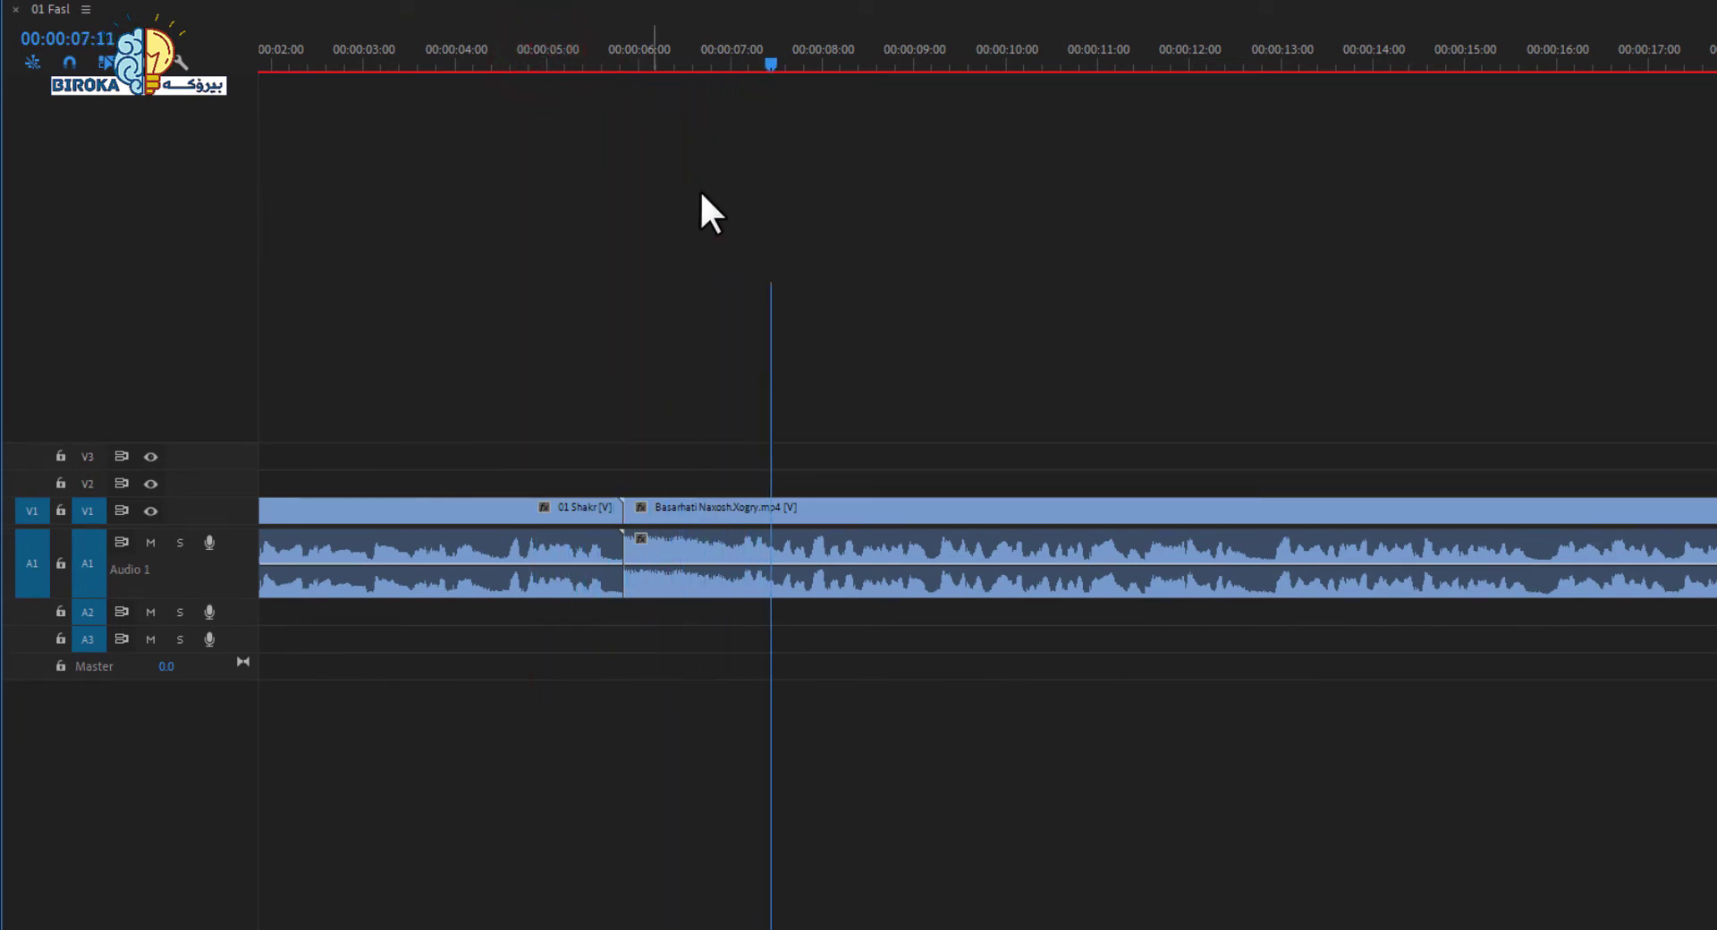
pyautogui.moveTo(771, 64); pyautogui.dragTo(733, 68)
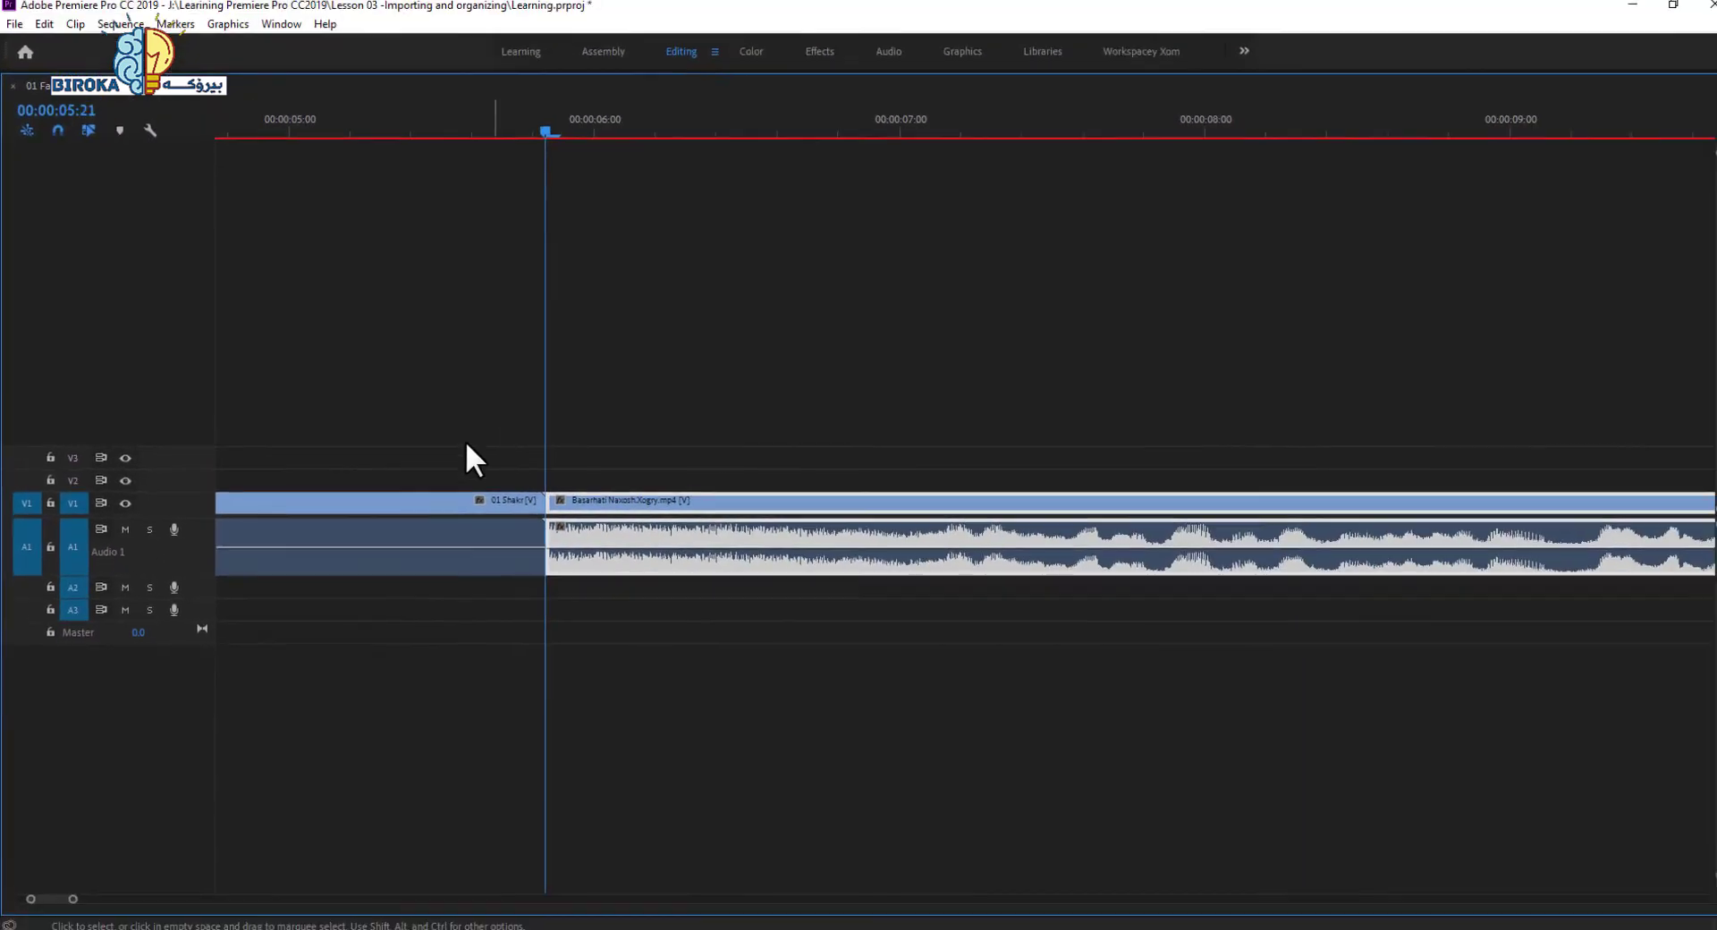
pyautogui.click(437, 432)
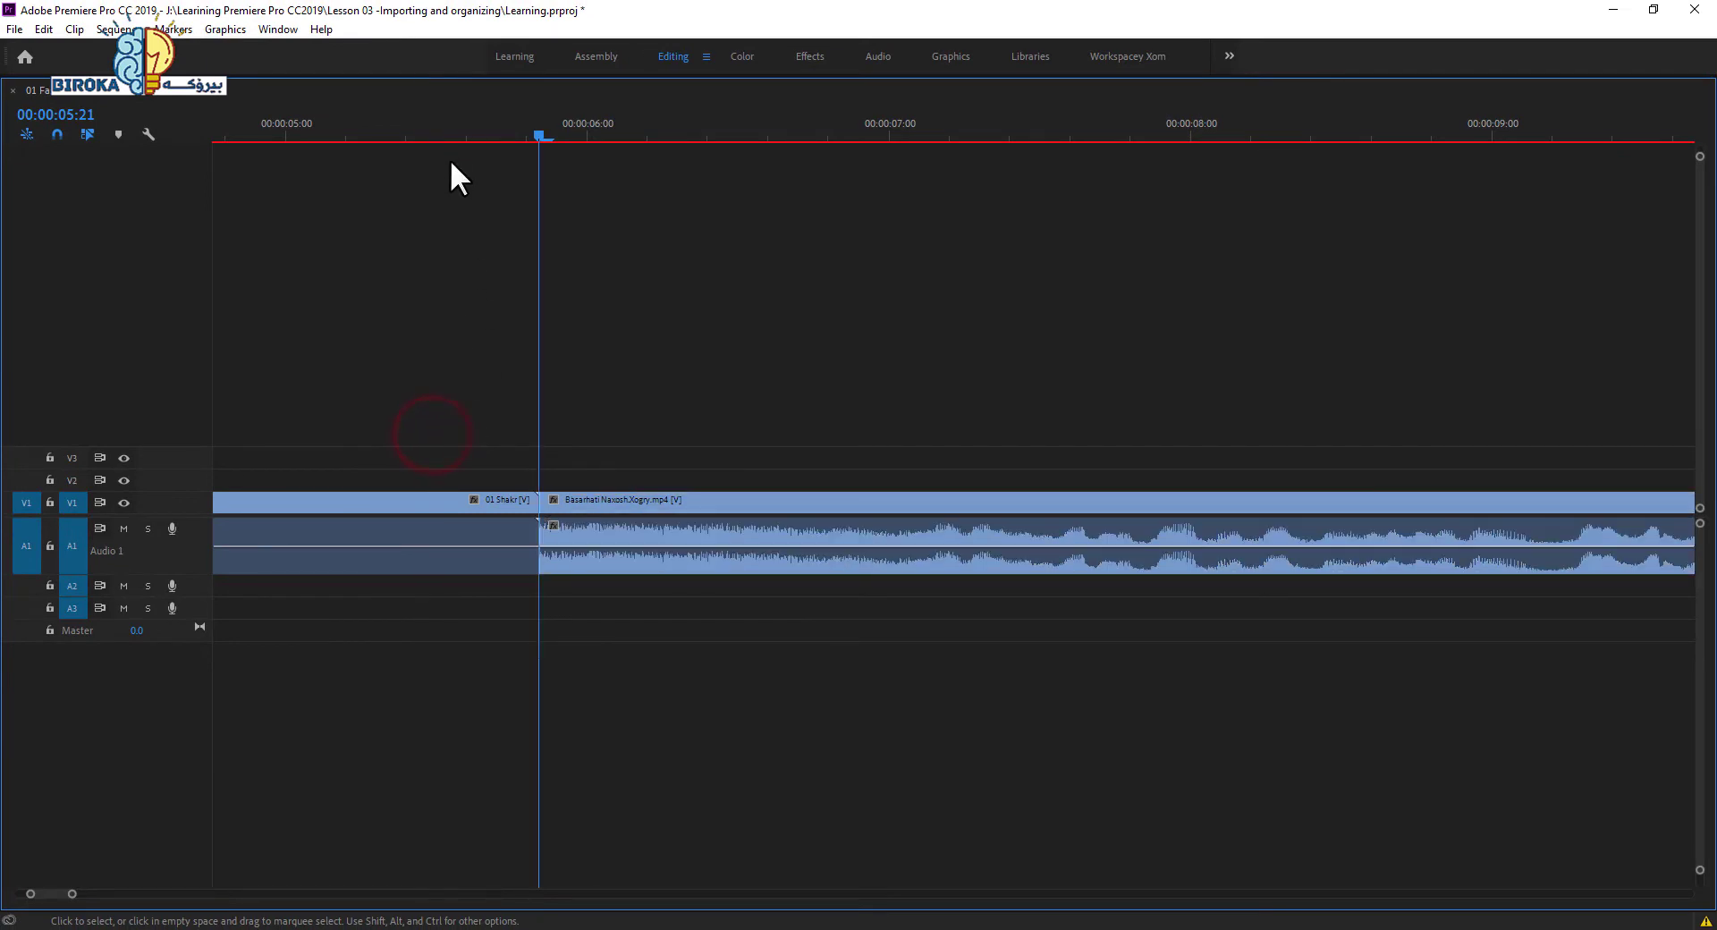
# Replay the cut from just before the end of 01 Shakr and snap the playhead back to 00:00:05:21.
pyautogui.click(440, 134)
pyautogui.press('space')
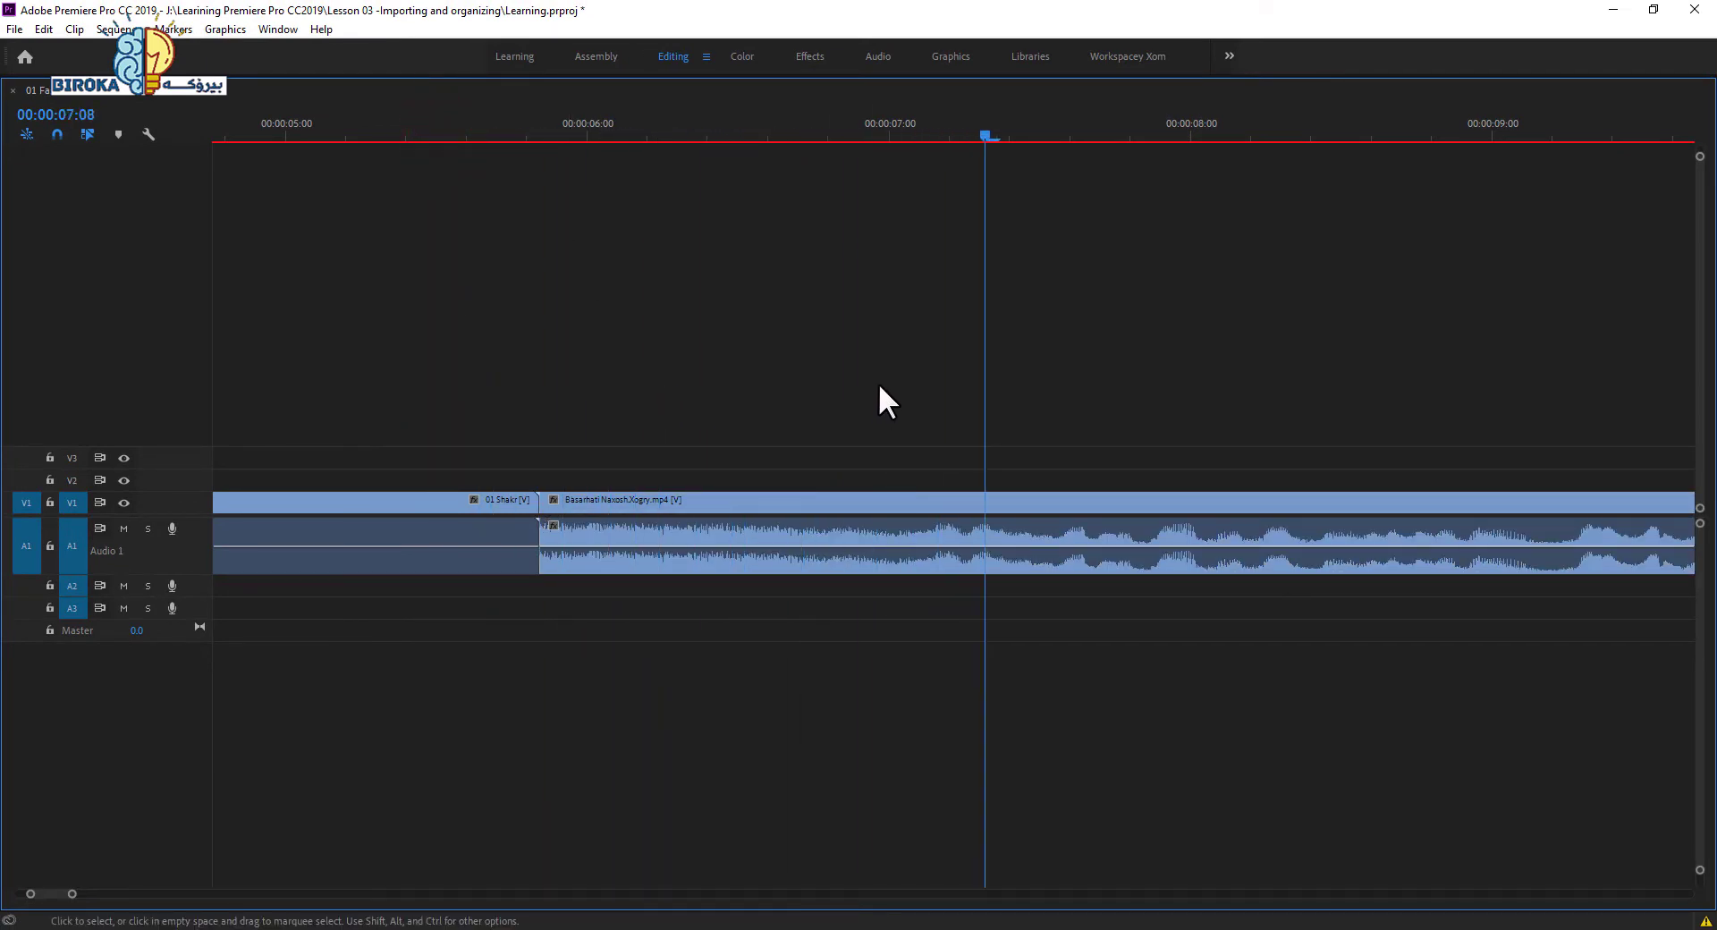
pyautogui.press('space')
pyautogui.moveTo(1019, 135); pyautogui.dragTo(539, 179)
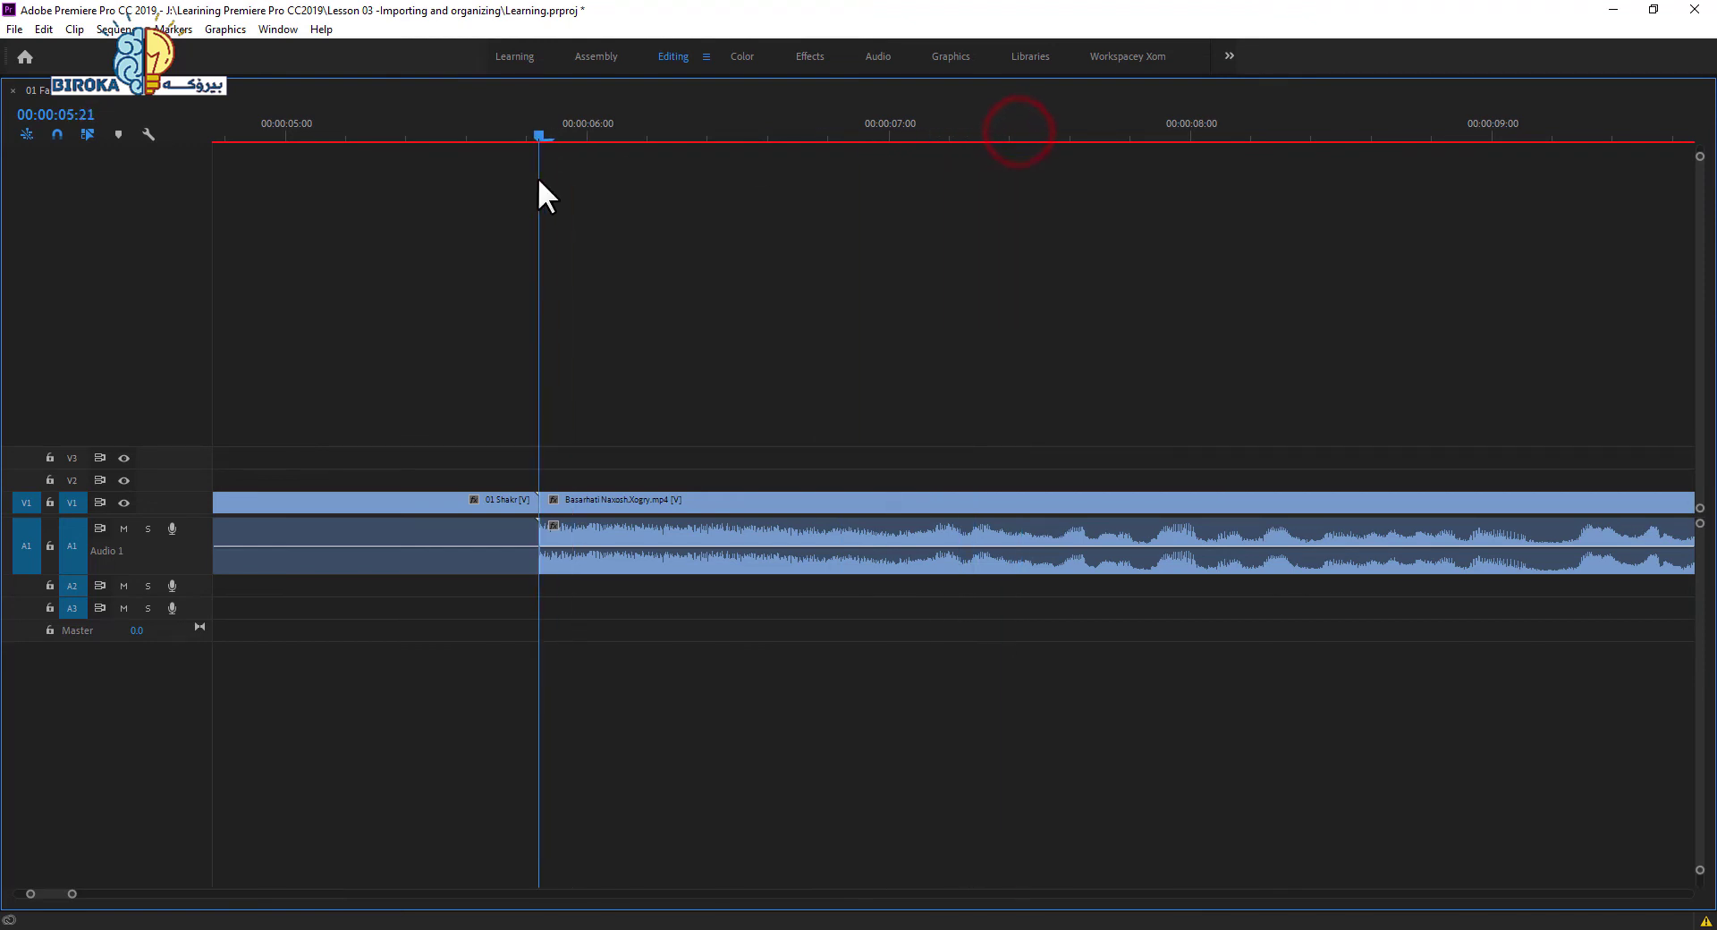
# Mark an In point at 00:00:05:21 and an Out point at 00:00:07:02 in the 01 Fasl sequence.
pyautogui.press('d')
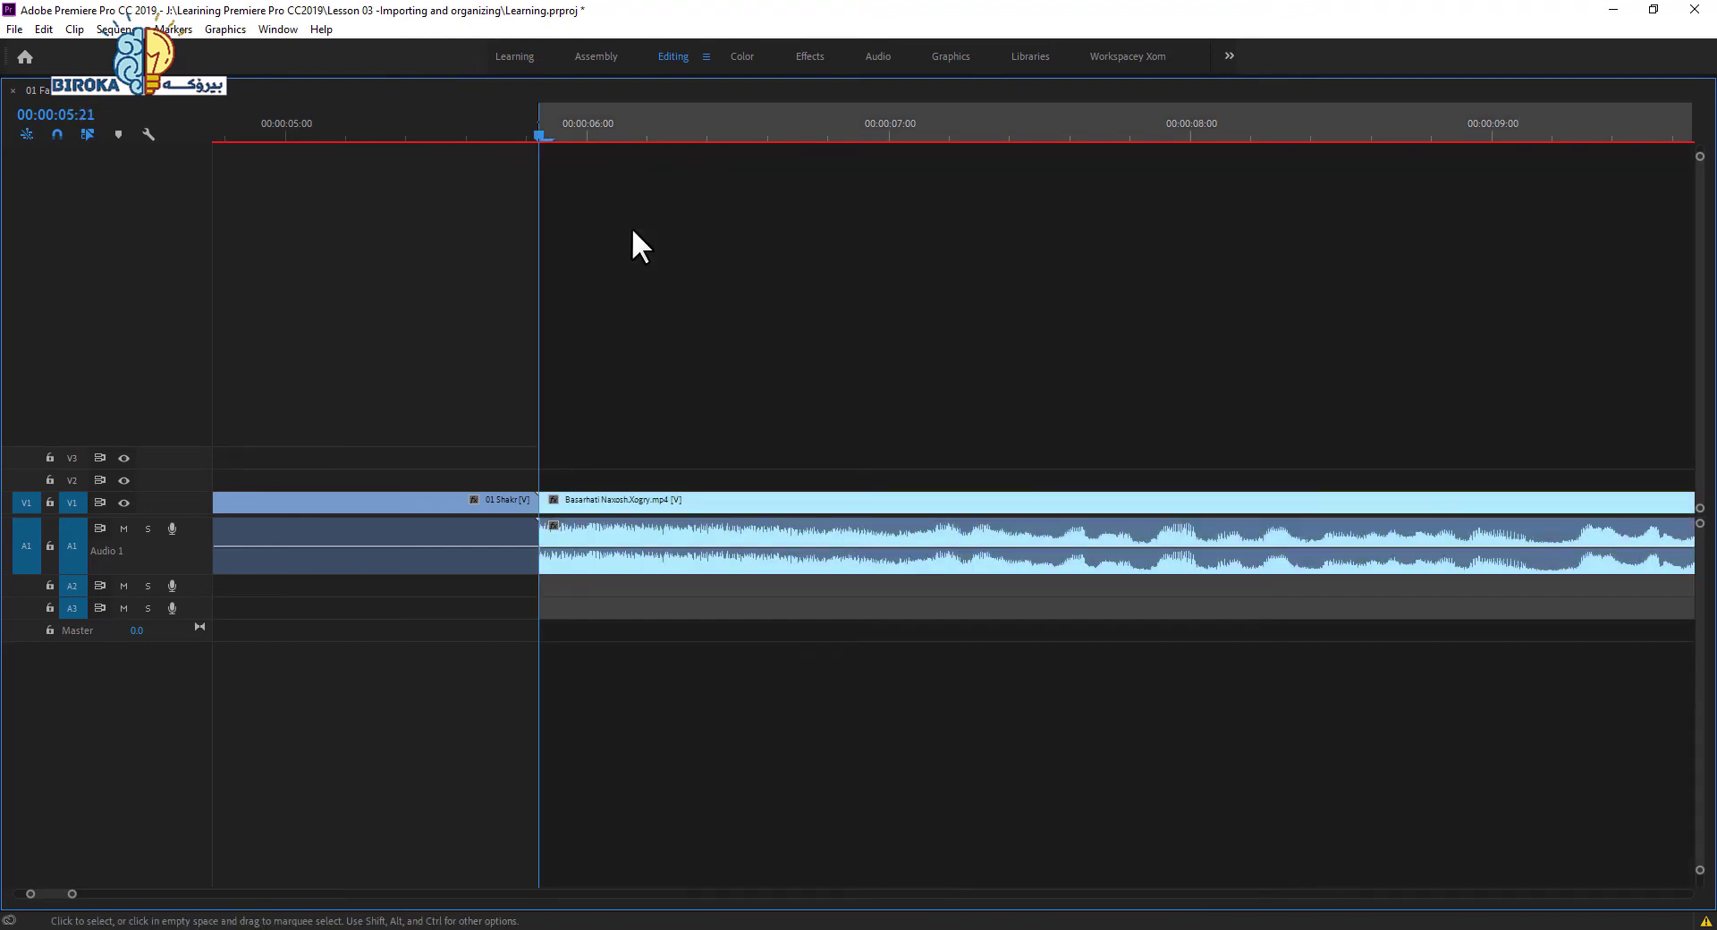
pyautogui.press('space')
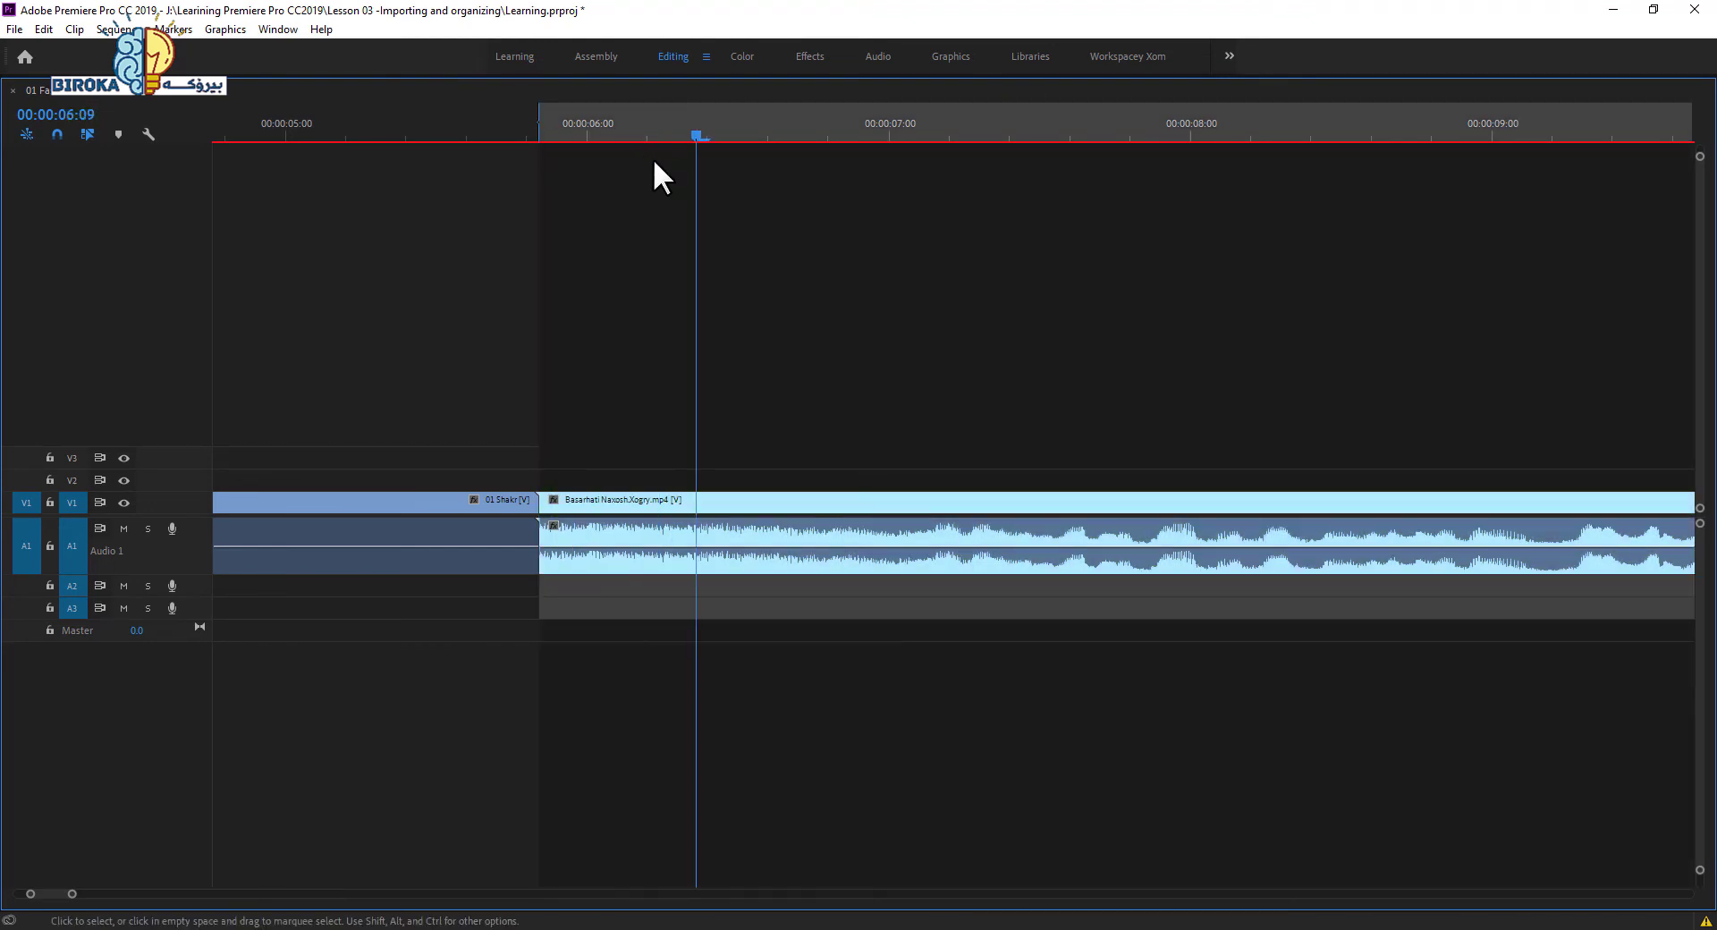
pyautogui.moveTo(1019, 135); pyautogui.dragTo(914, 136)
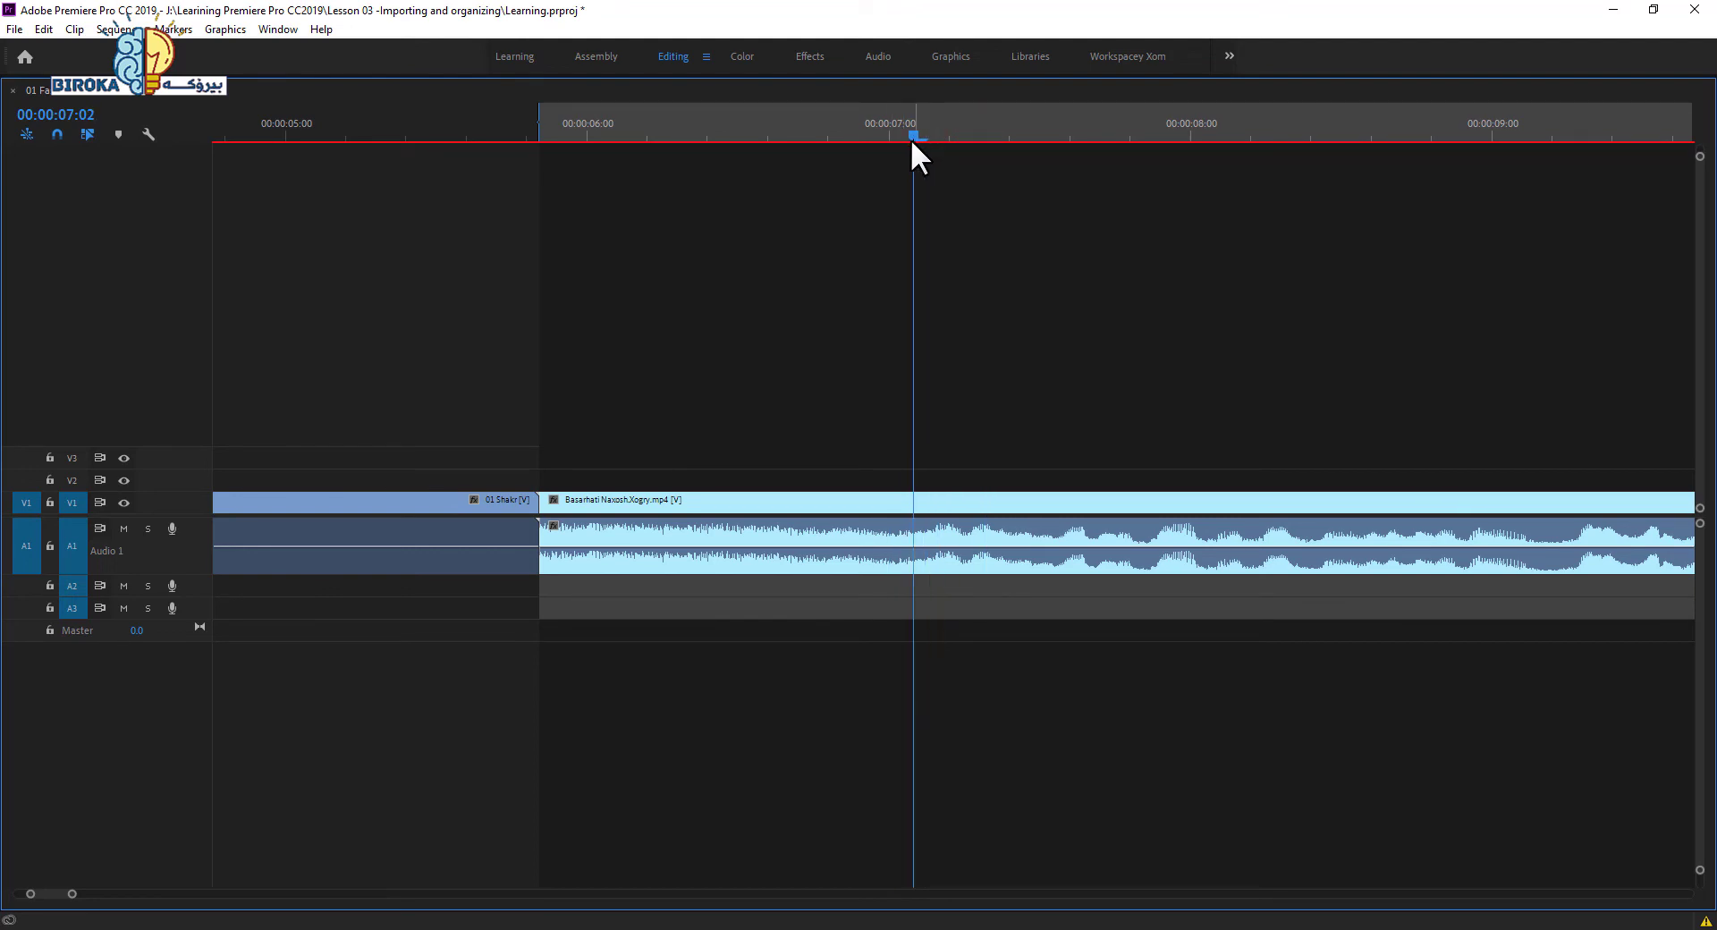
pyautogui.press('o')
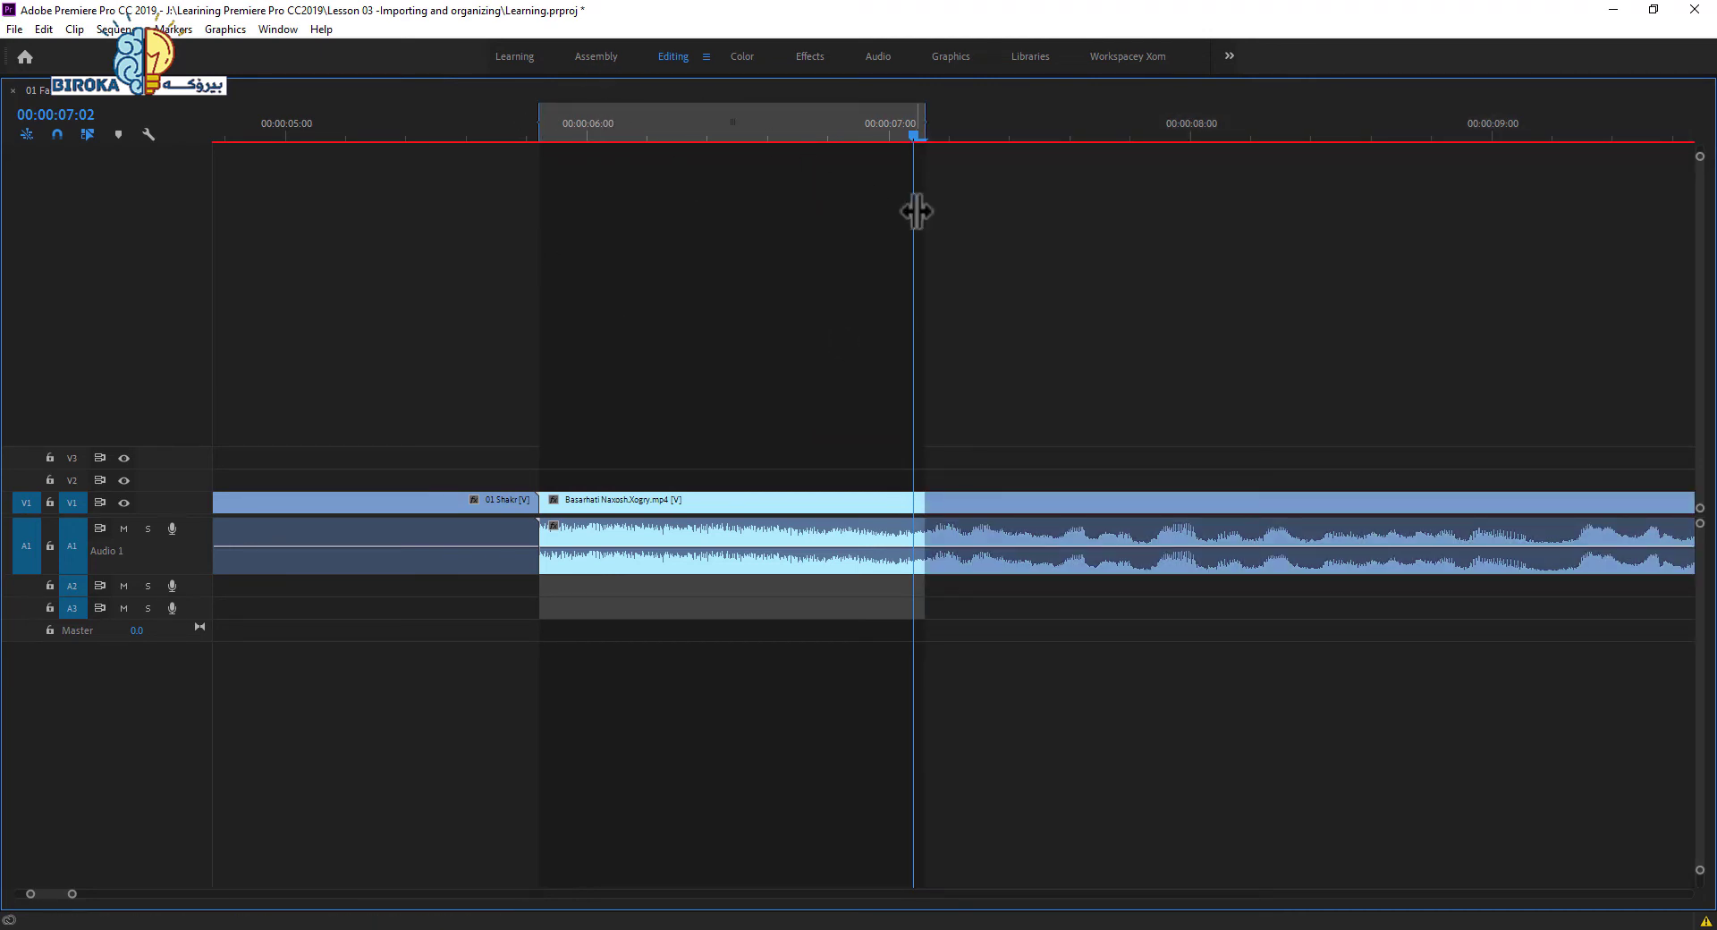
# Restore the full panel layout and adjust the timeline zoom and position to show the marked range with both clips around it.
pyautogui.press('`')
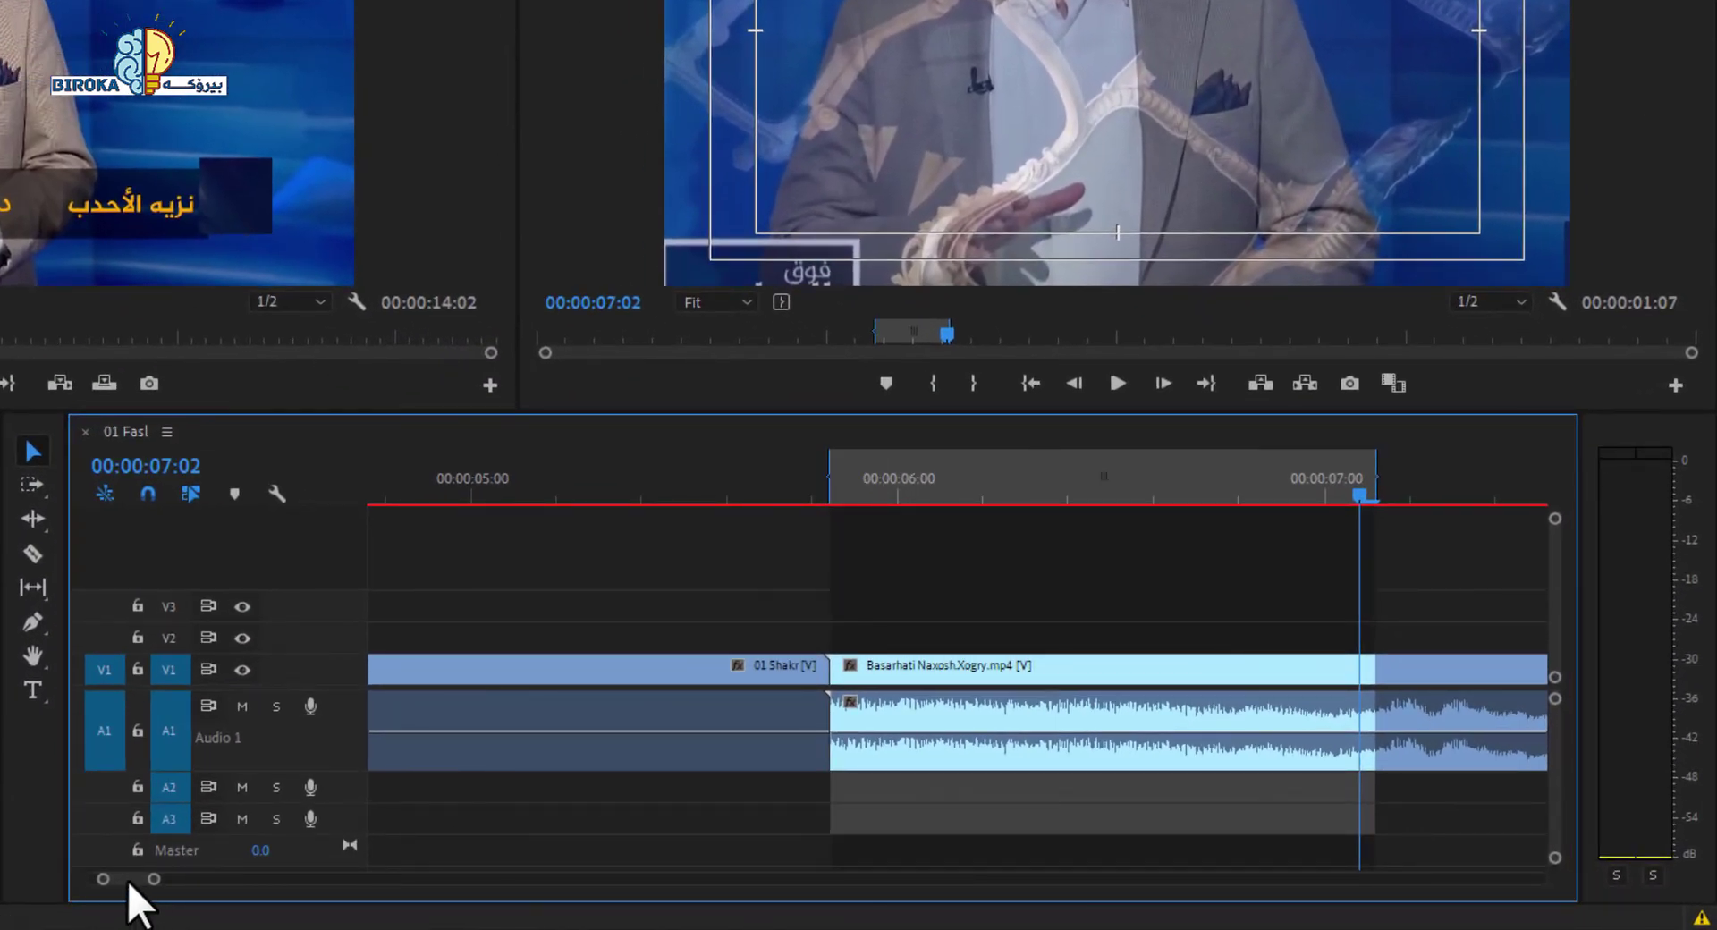
pyautogui.moveTo(128, 879); pyautogui.dragTo(123, 879)
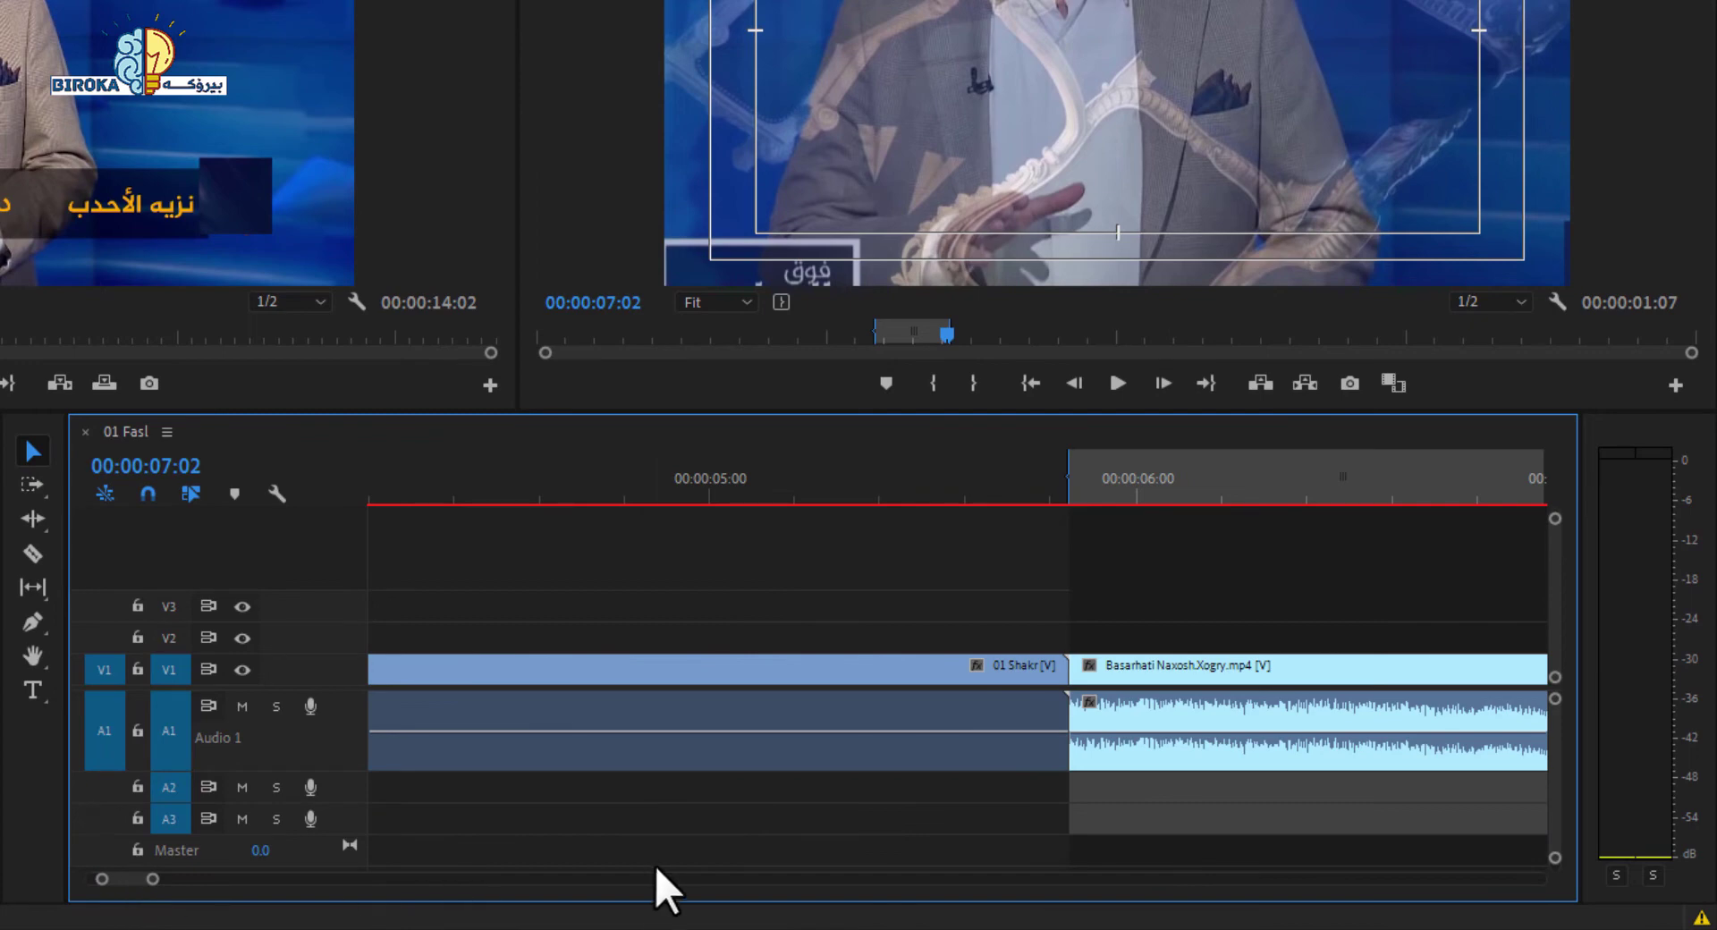
pyautogui.press('\\')
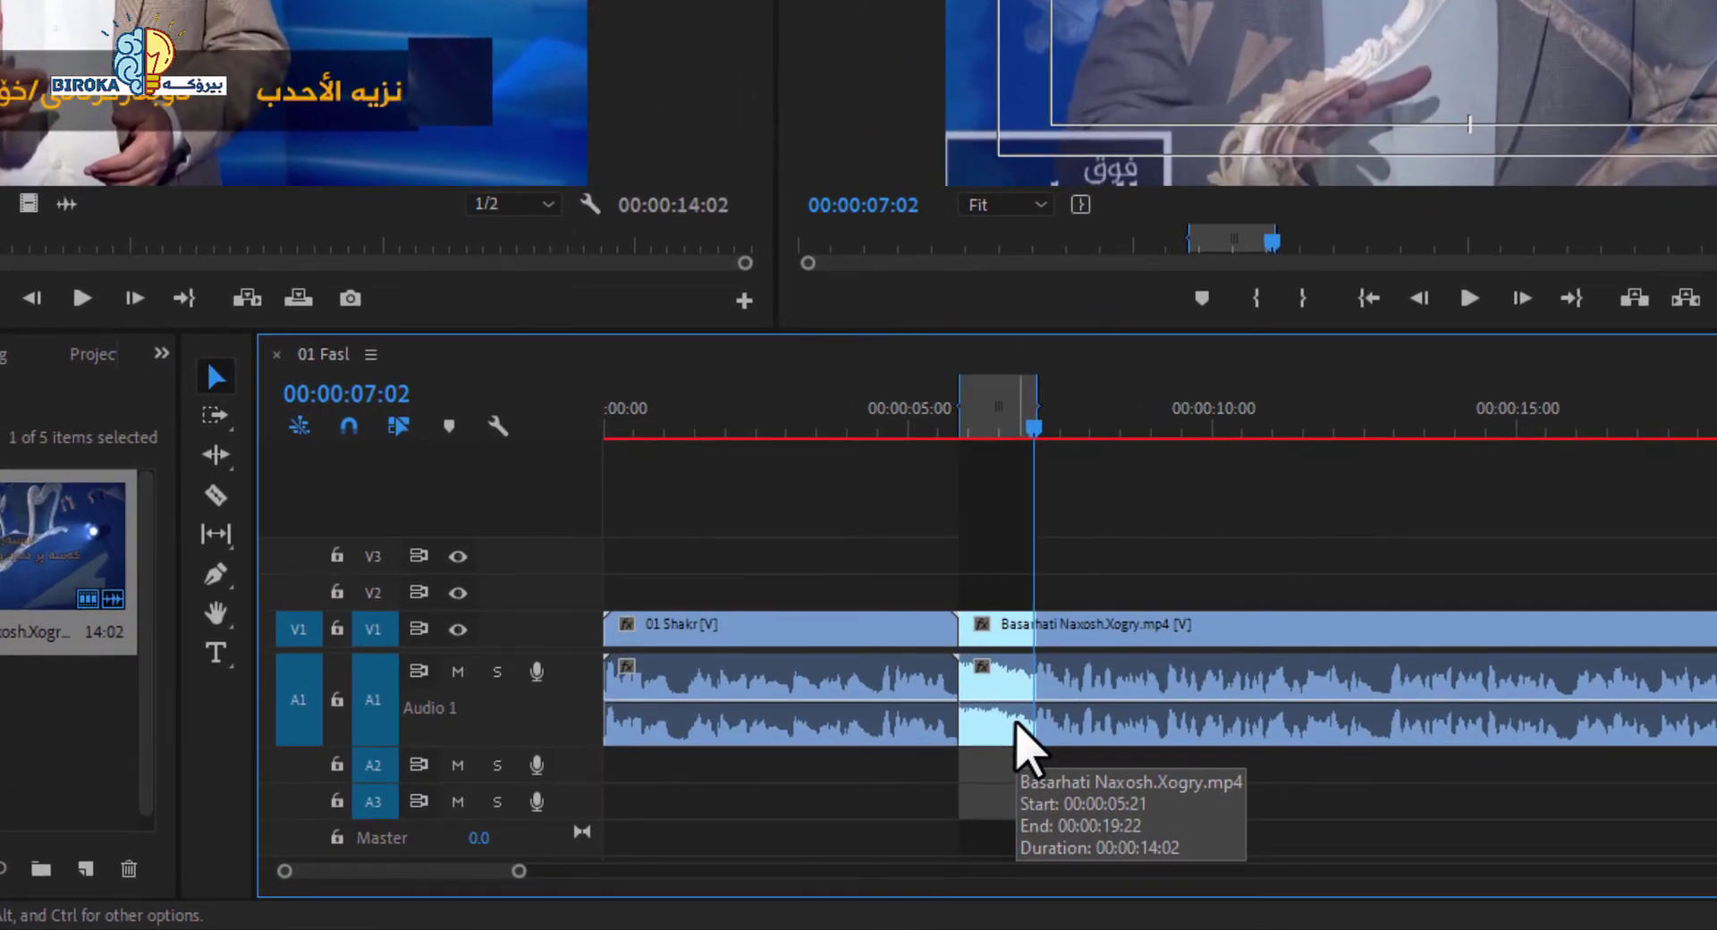
pyautogui.moveTo(367, 870); pyautogui.dragTo(361, 870)
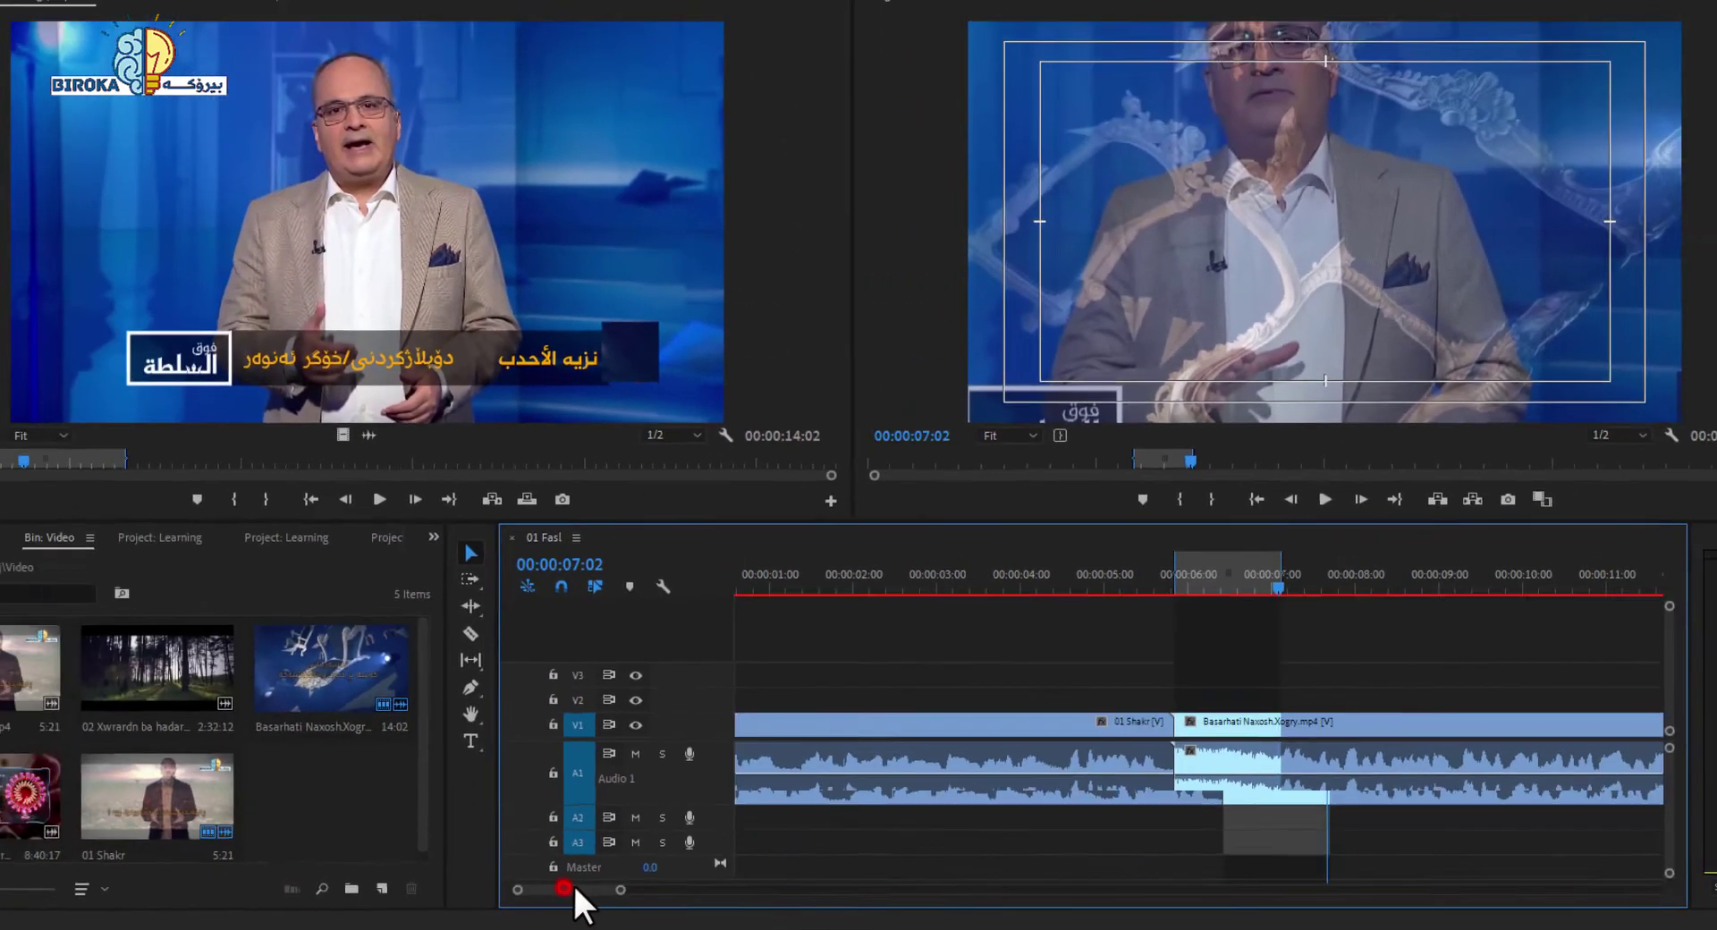
pyautogui.moveTo(615, 894); pyautogui.dragTo(613, 893)
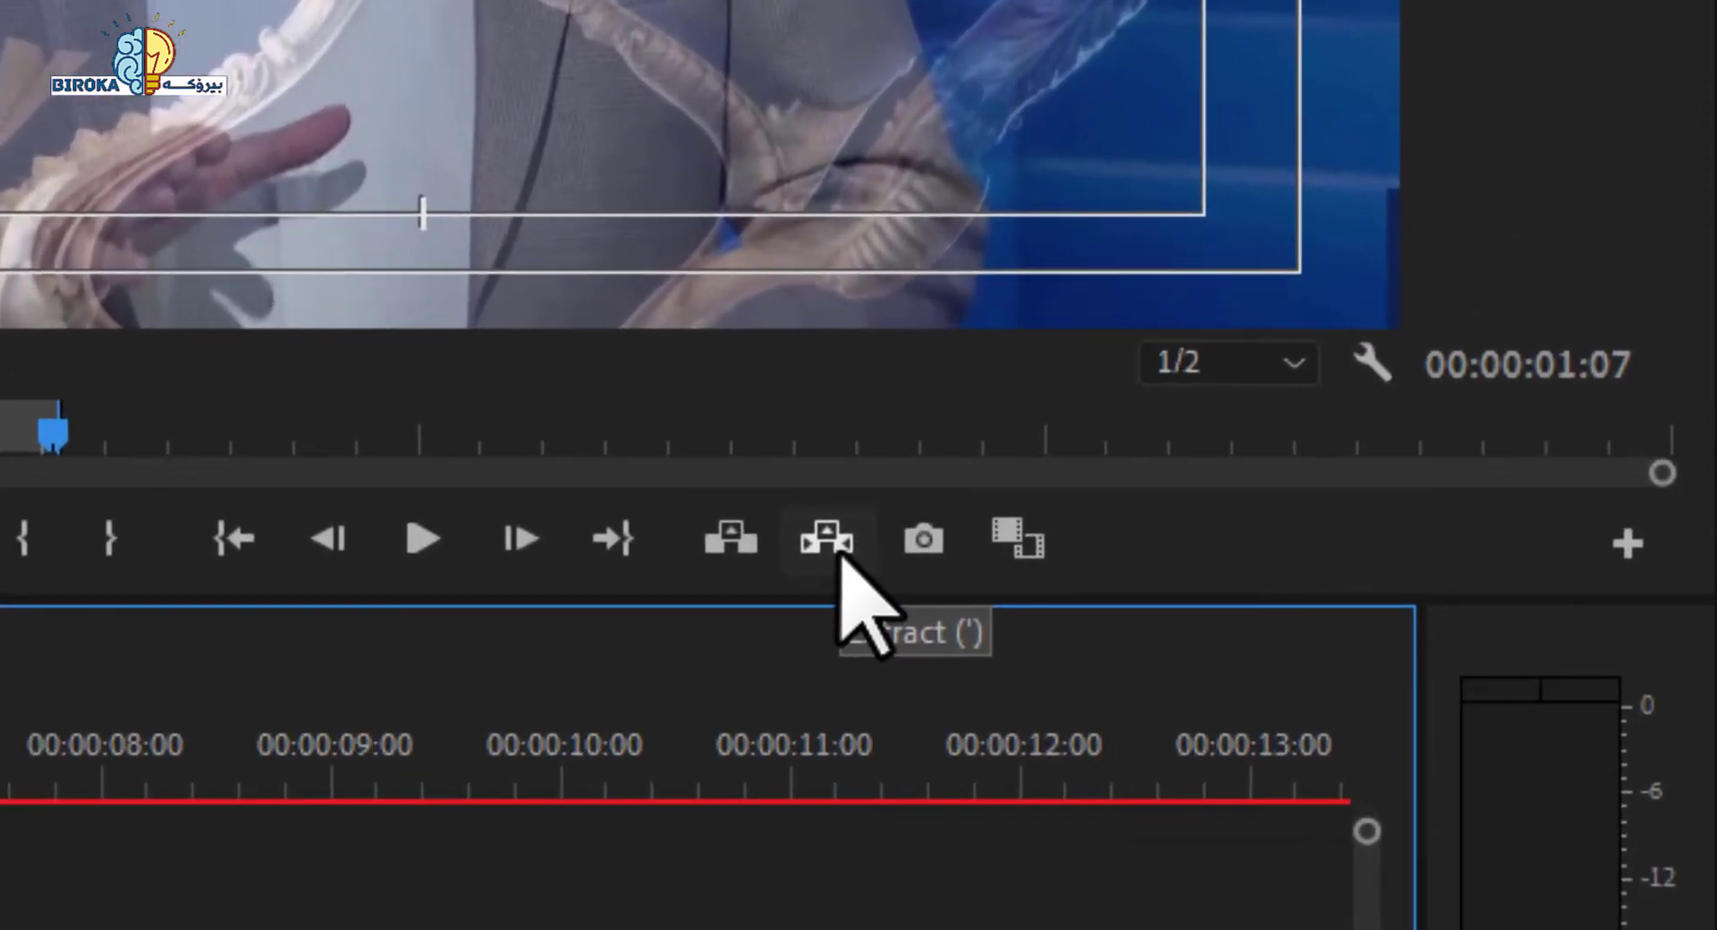
# Extract the marked range from the sequence so the gap closes, and undo the extraction.
pyautogui.press("'")
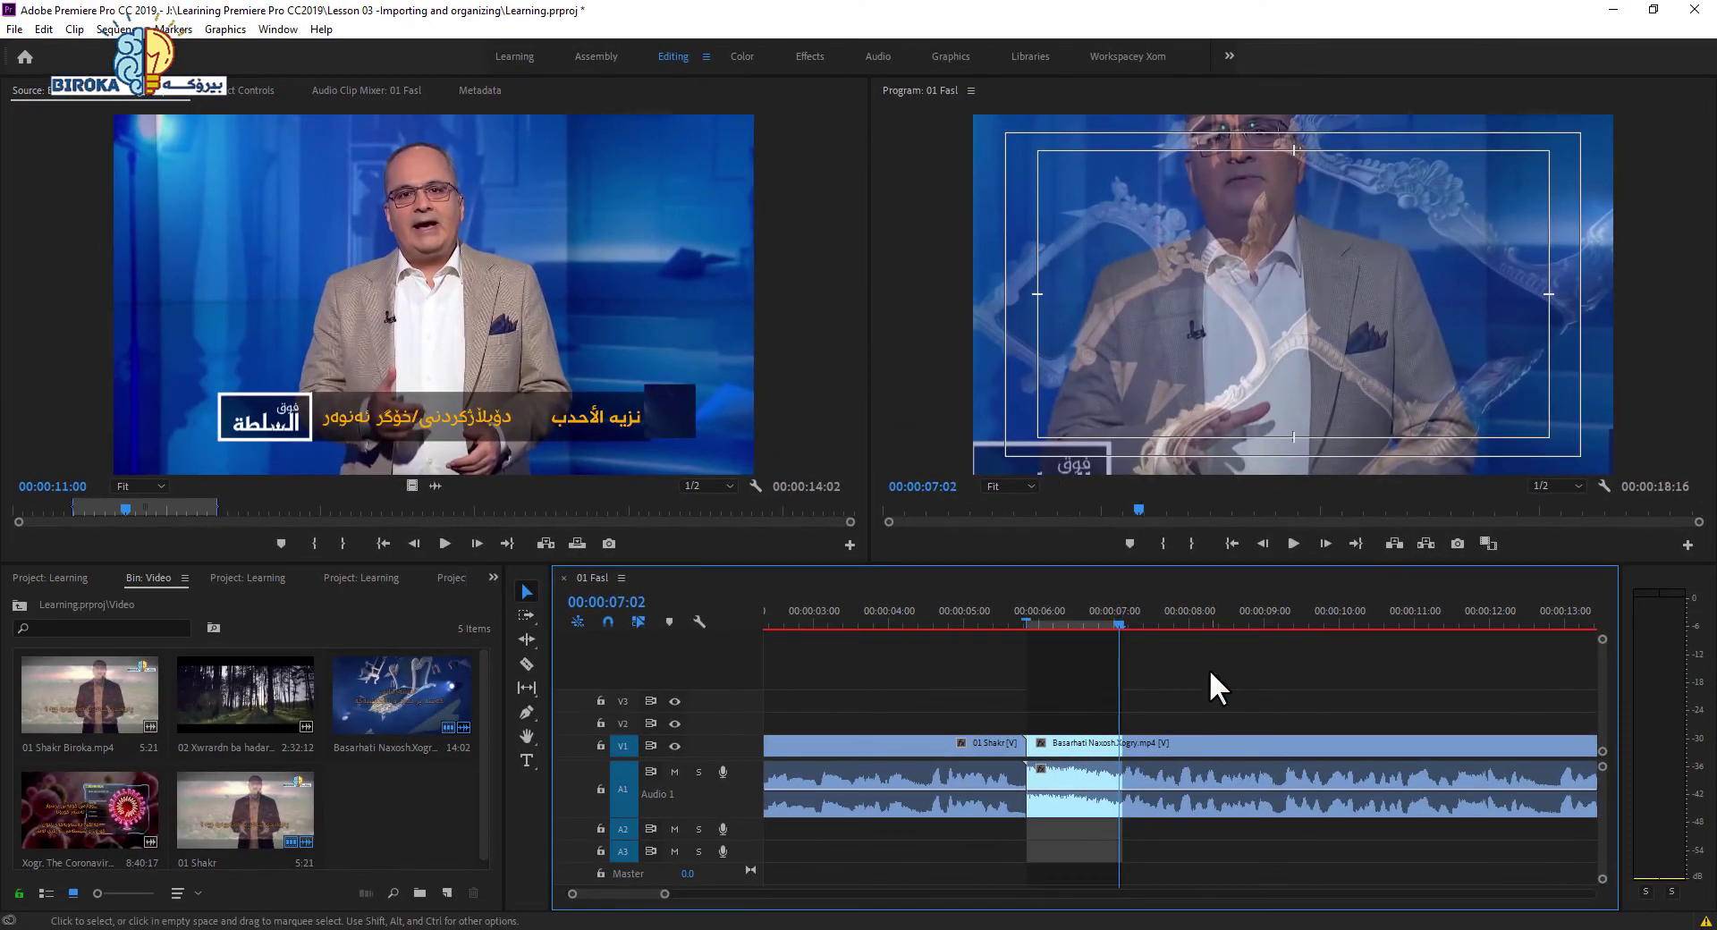
pyautogui.press("'")
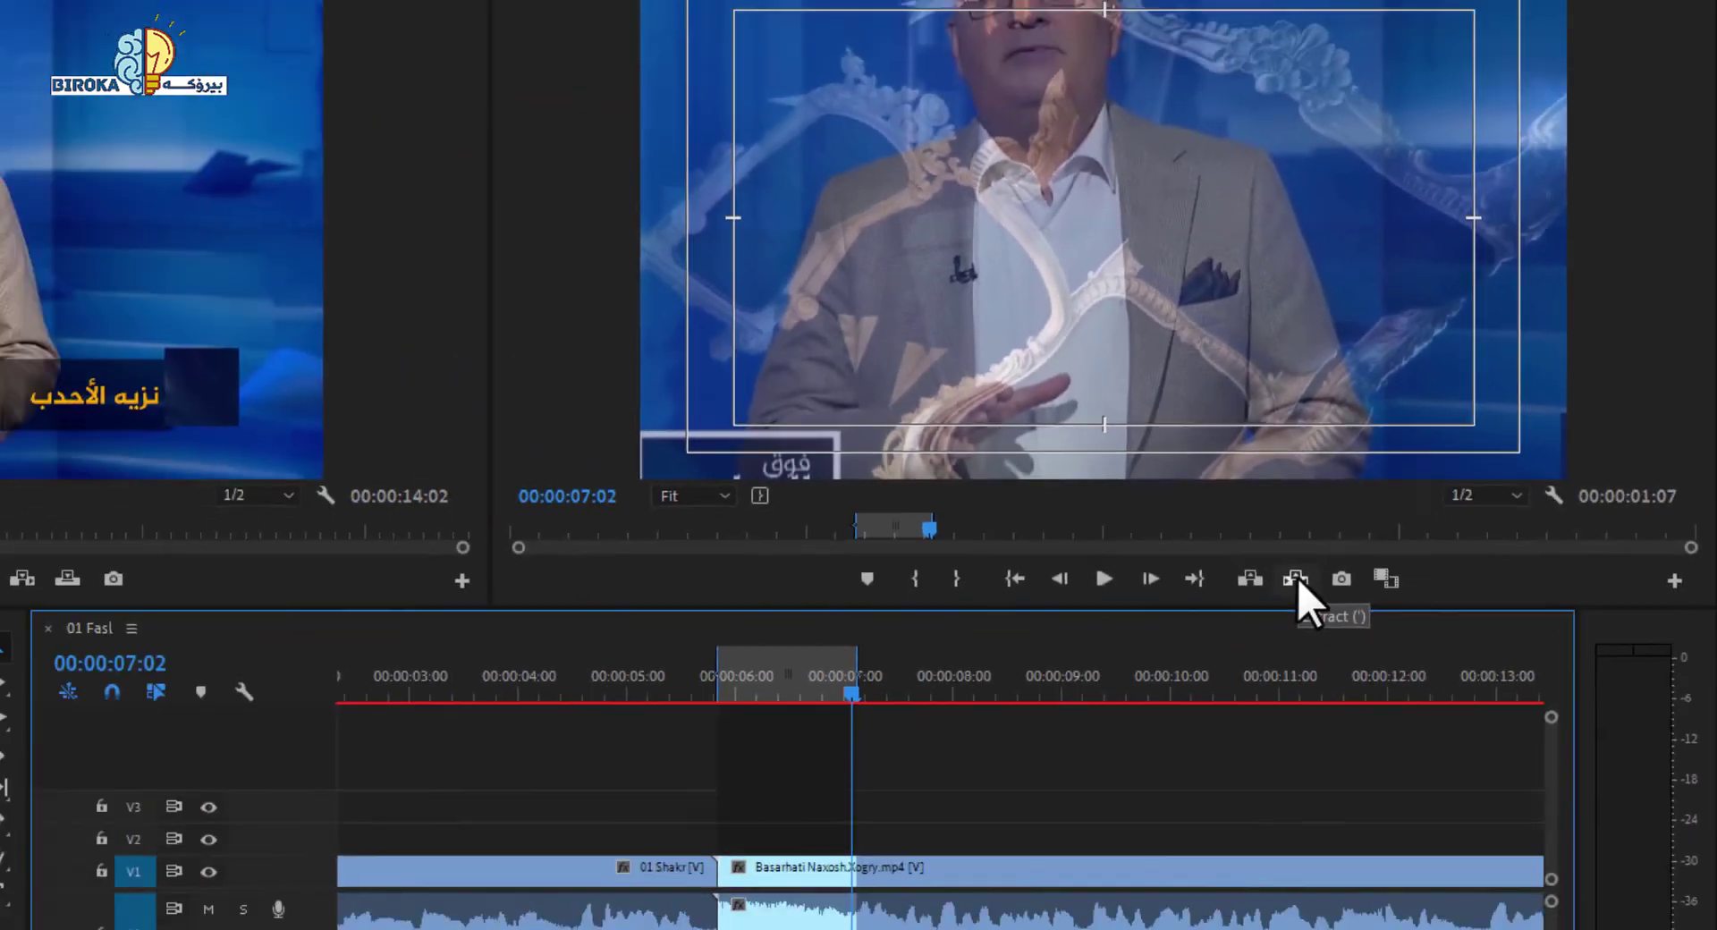
pyautogui.click(1296, 580)
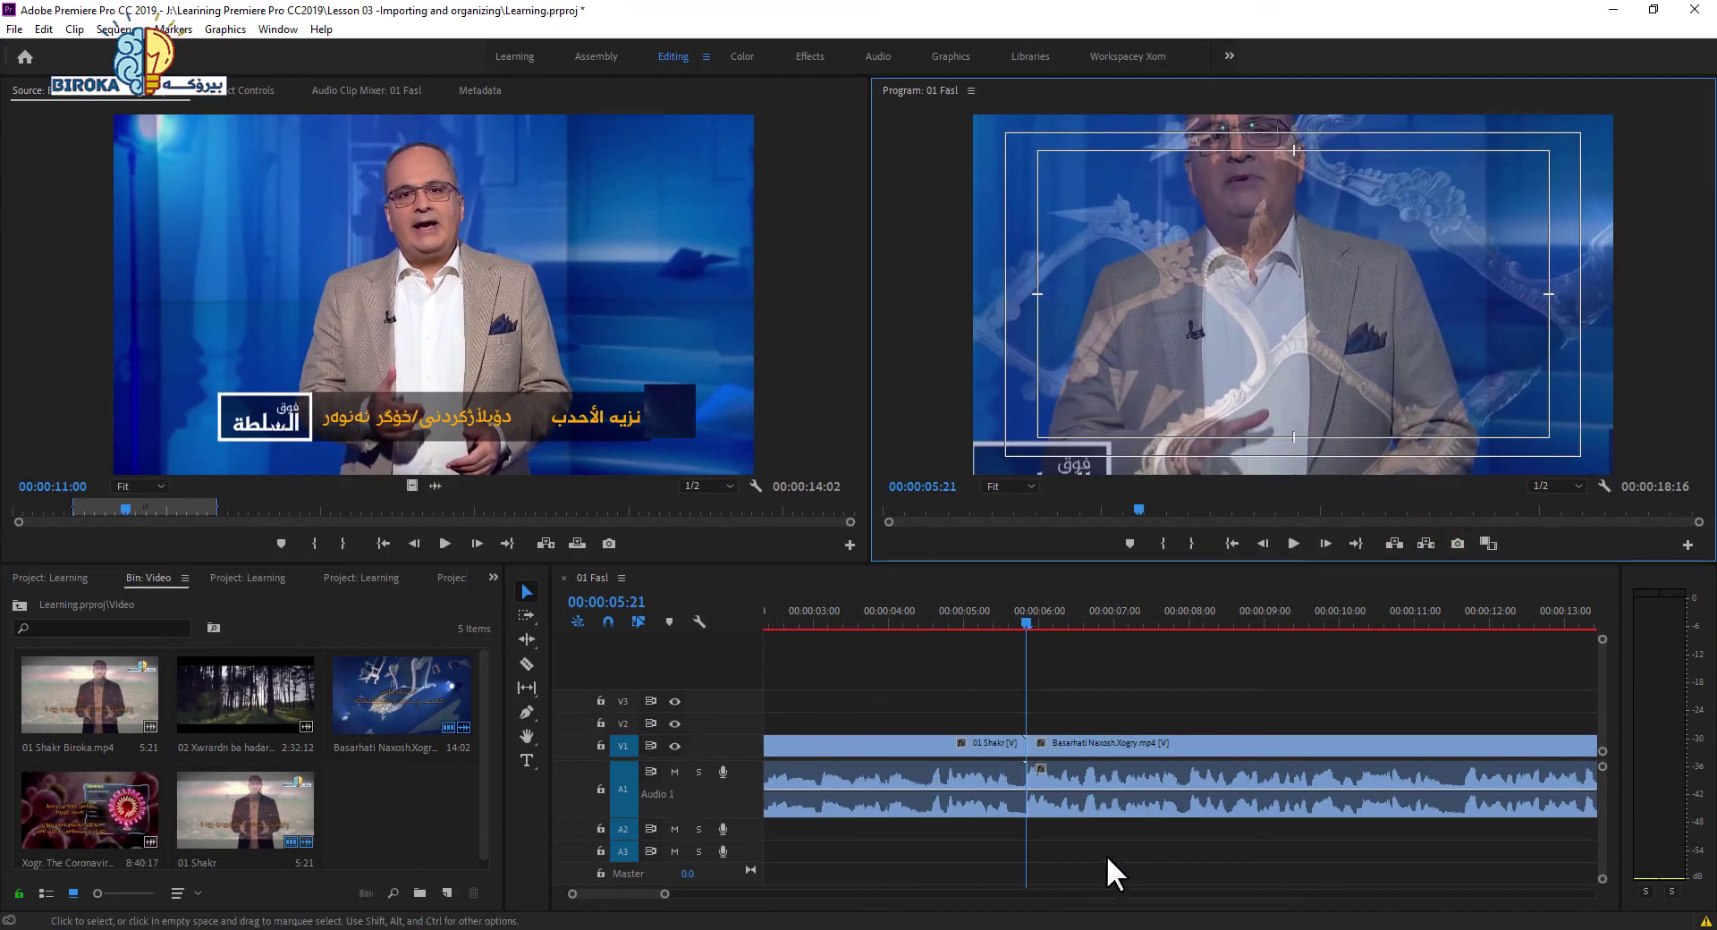
pyautogui.hotkey('ctrl', 'z')
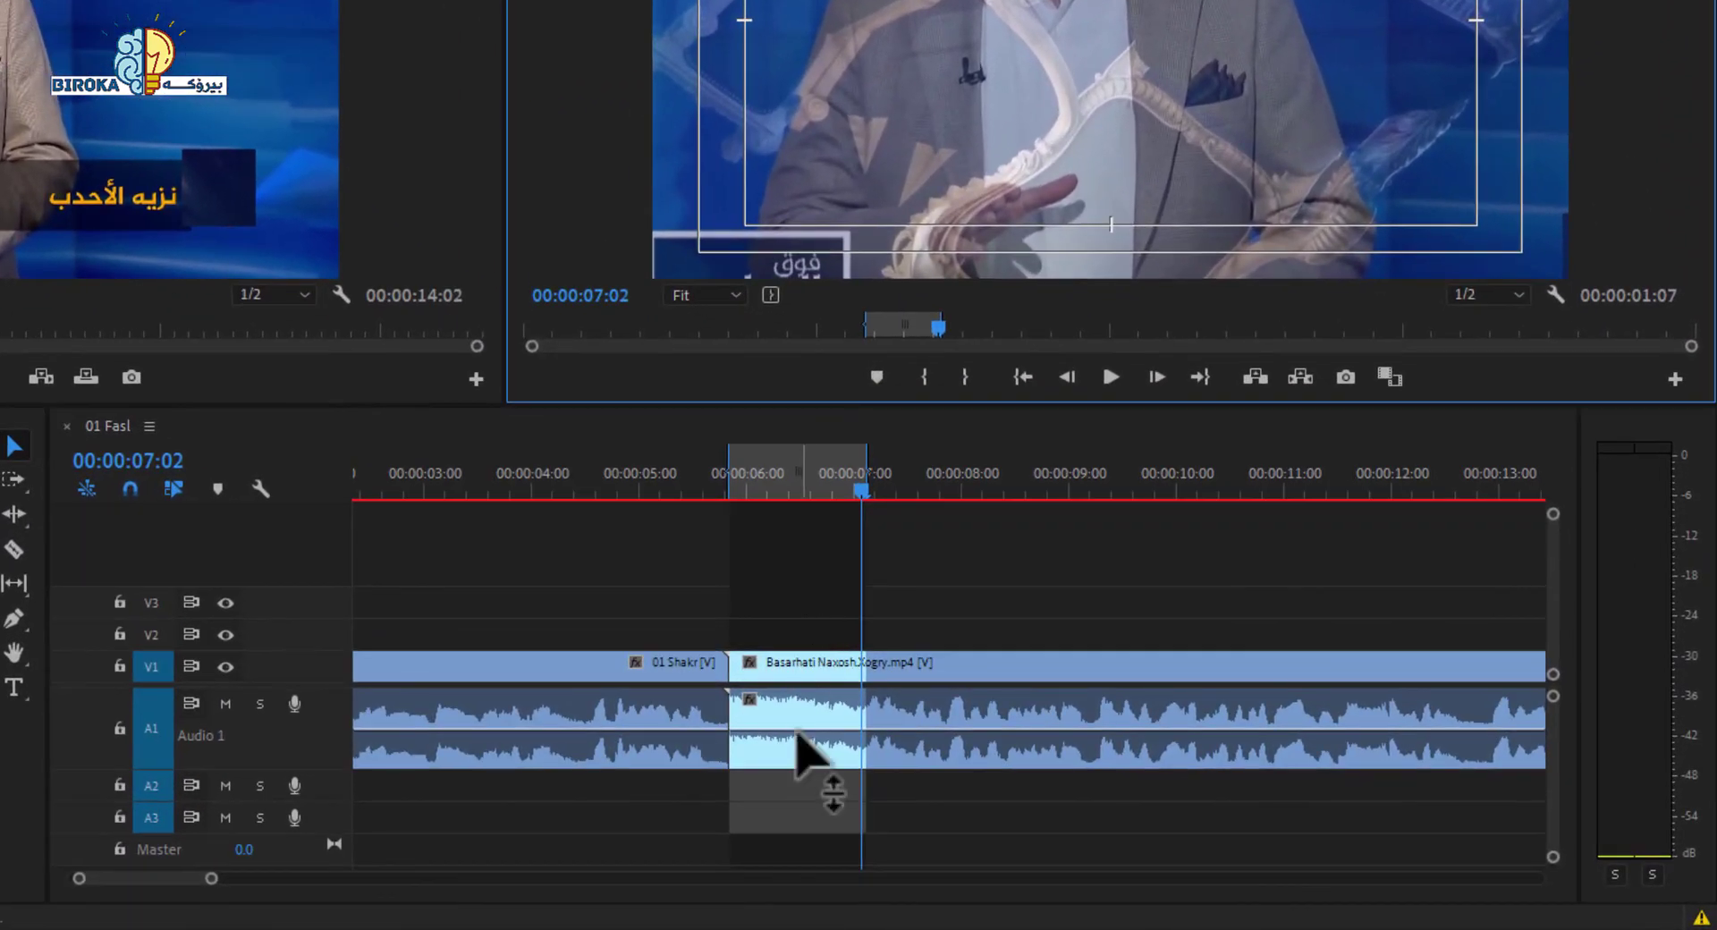
# Lift the marked range out of the sequence to leave a gap, undo it, and lift the same range again.
pyautogui.click(1283, 408)
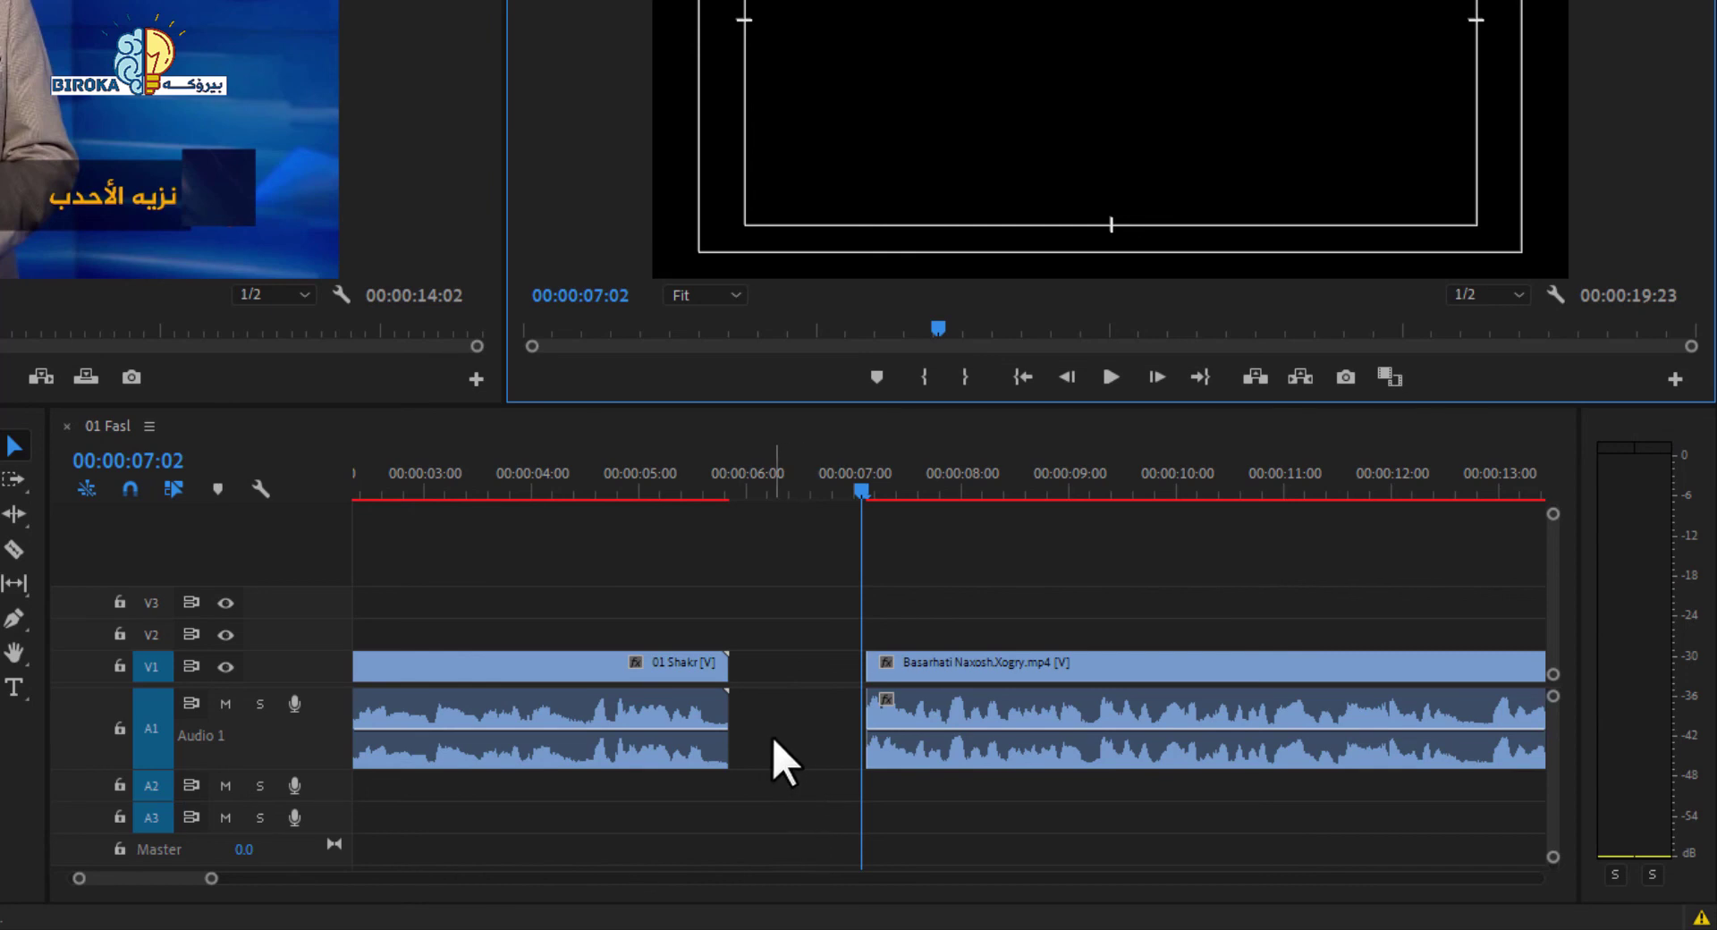
pyautogui.hotkey('ctrl', 'z')
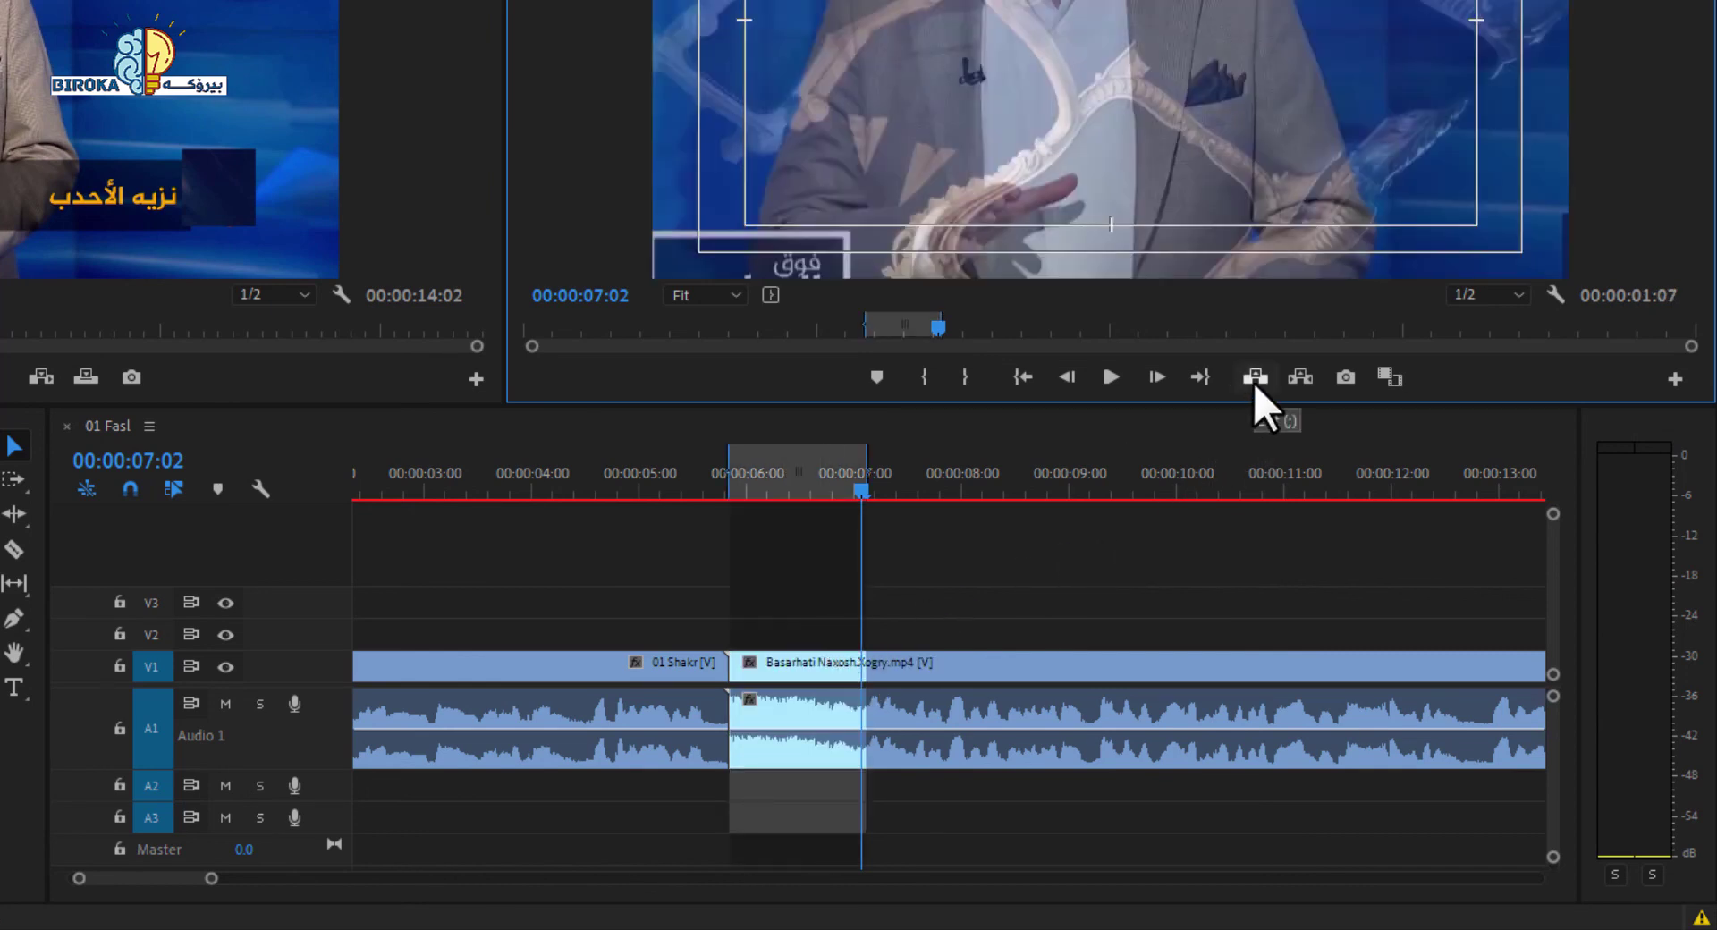
pyautogui.press(';')
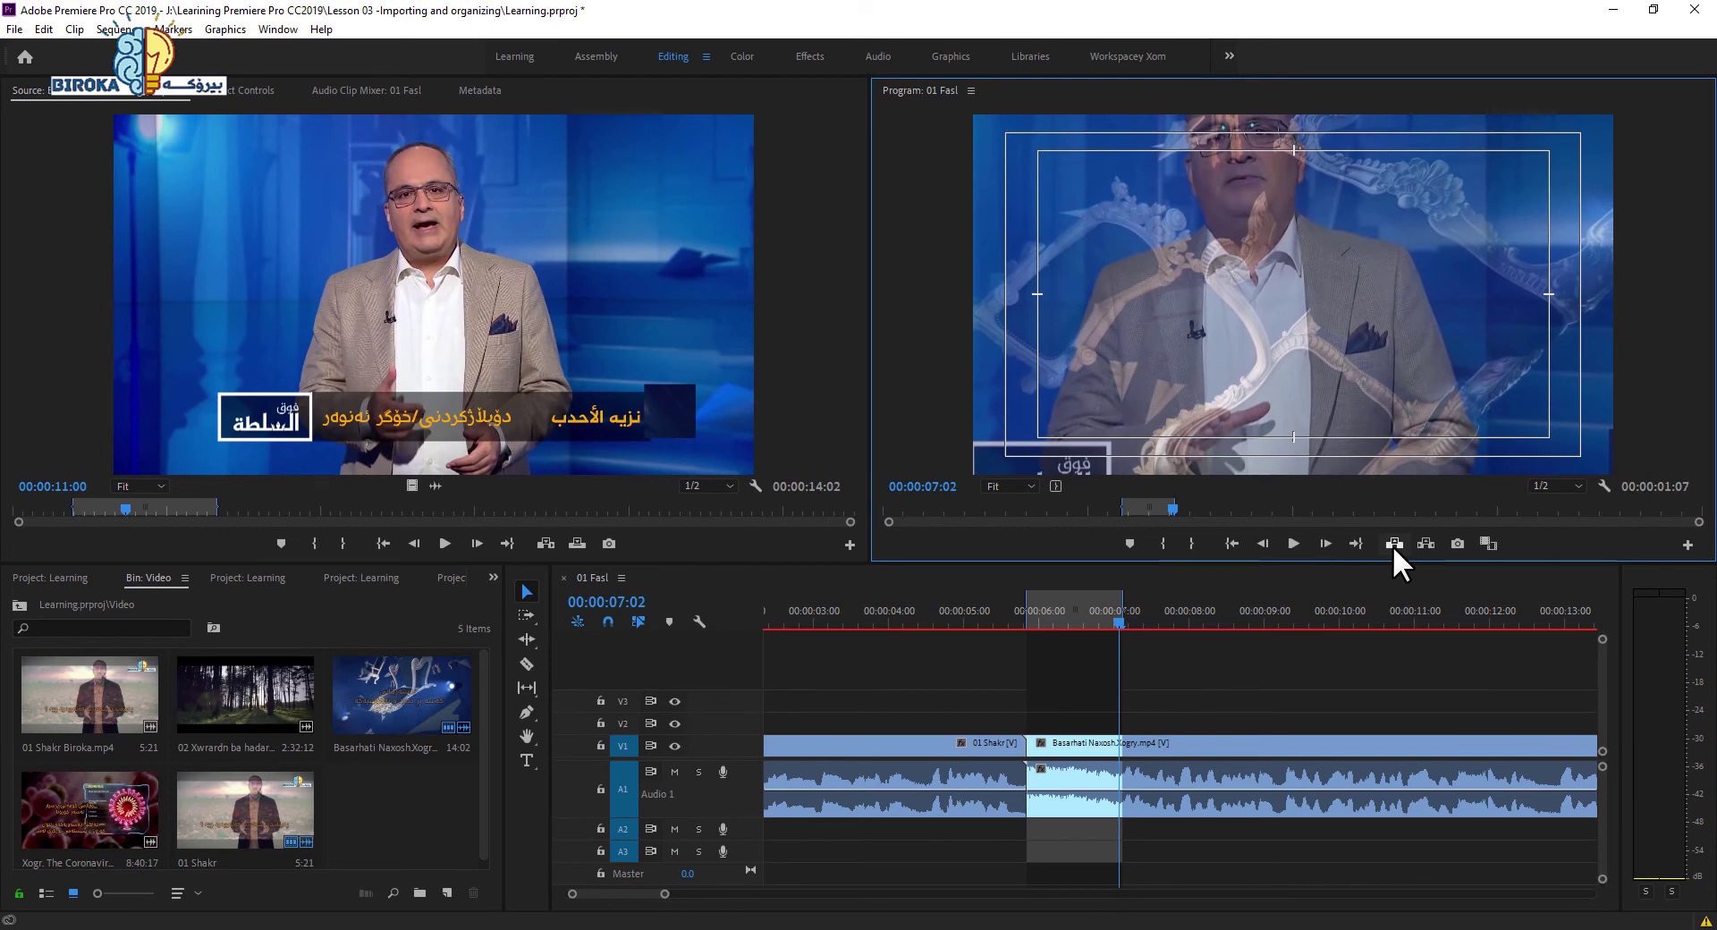
pyautogui.click(1394, 543)
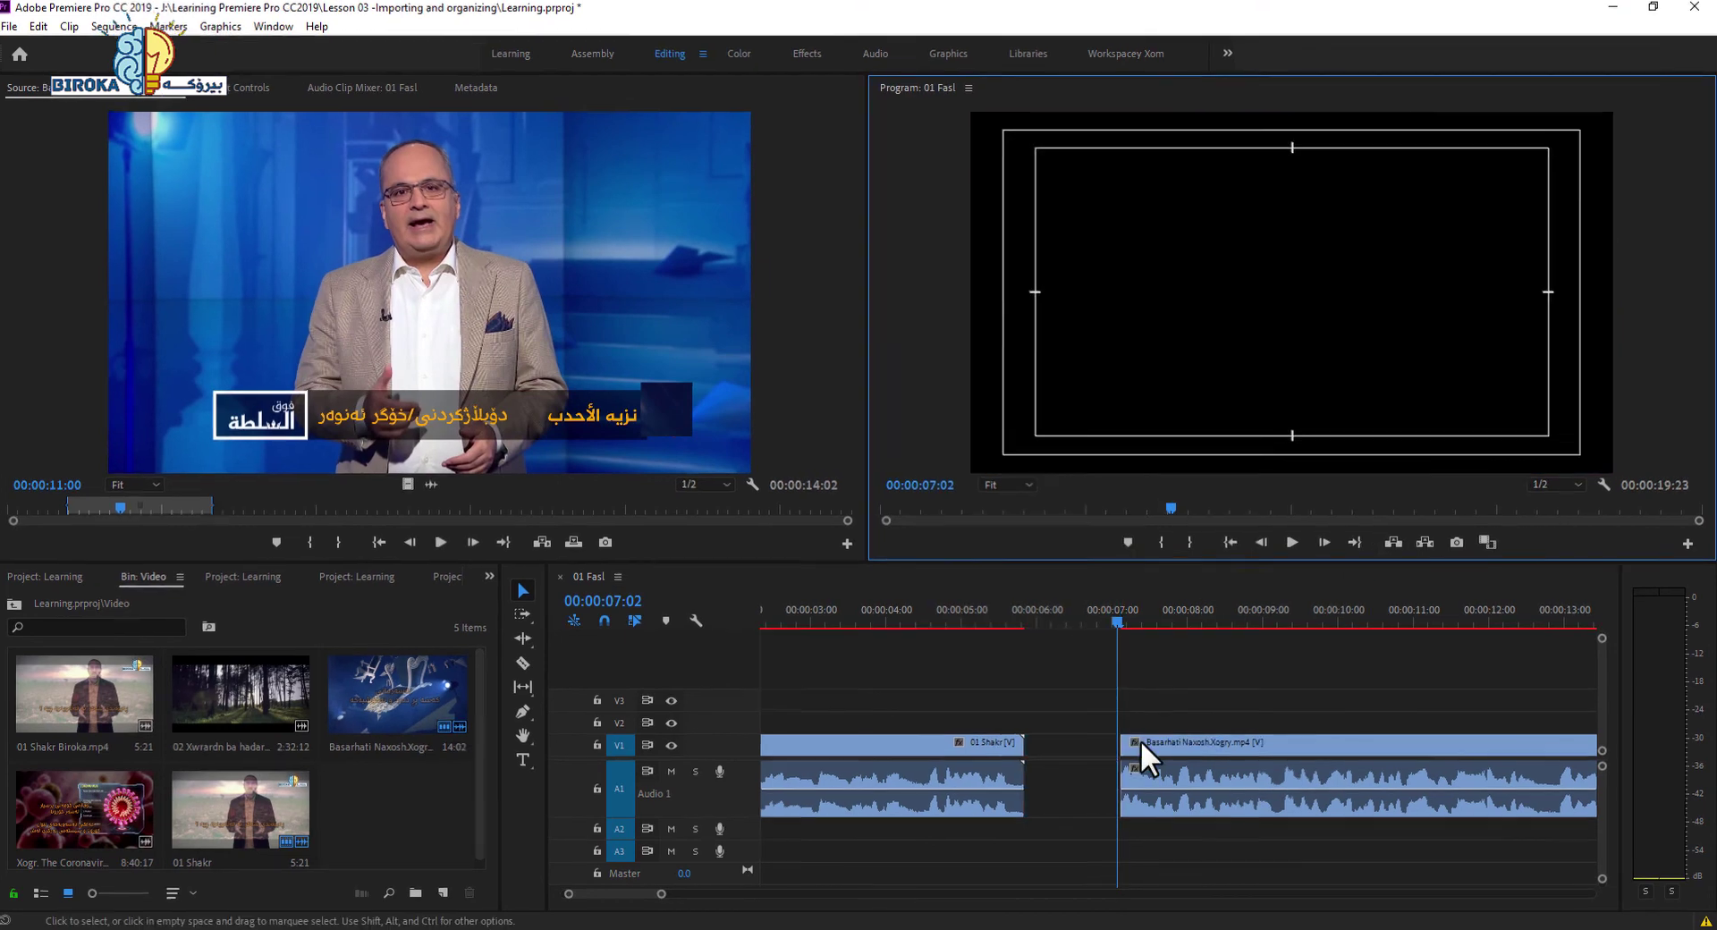